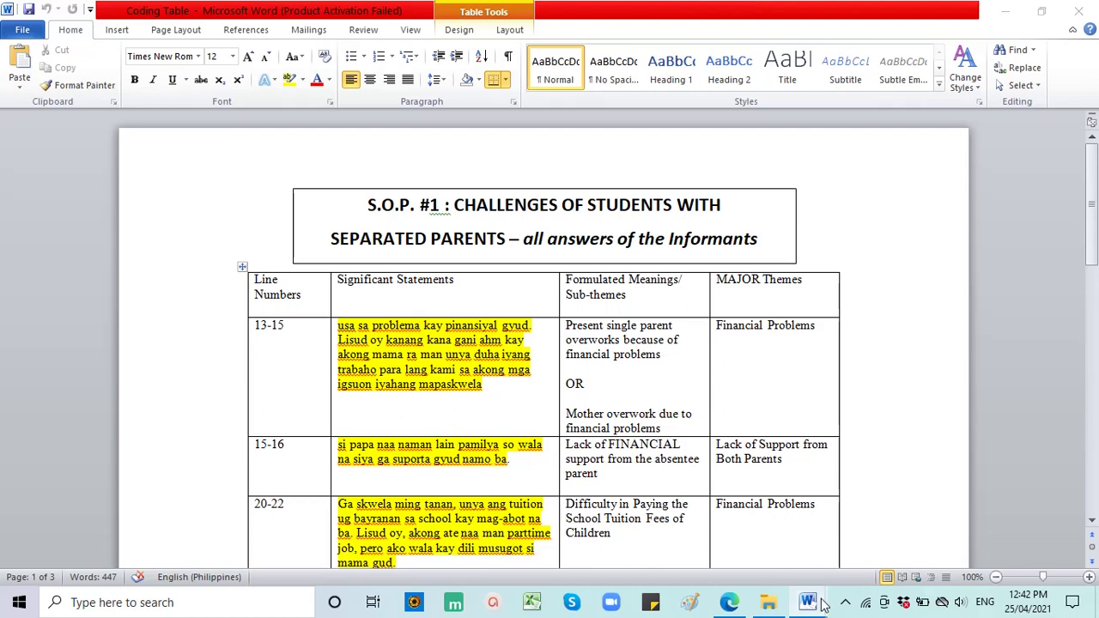
- Compare the Chapter II document with the Coding Table document, finishing on Chapter II
mouse_move(812, 601)
left_click(625, 560)
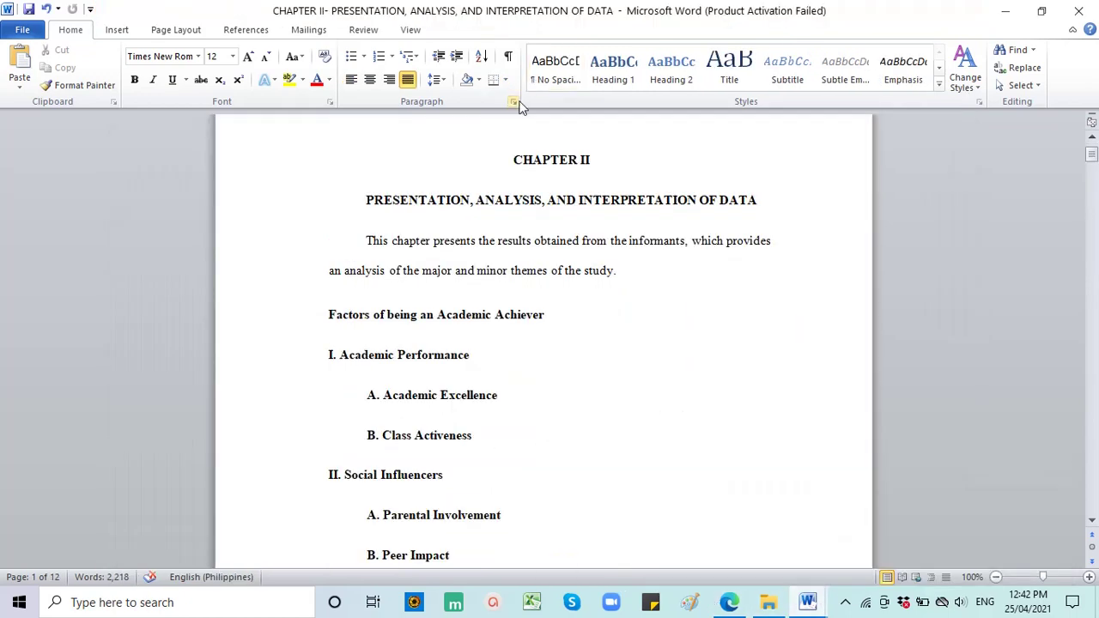
left_click(474, 203)
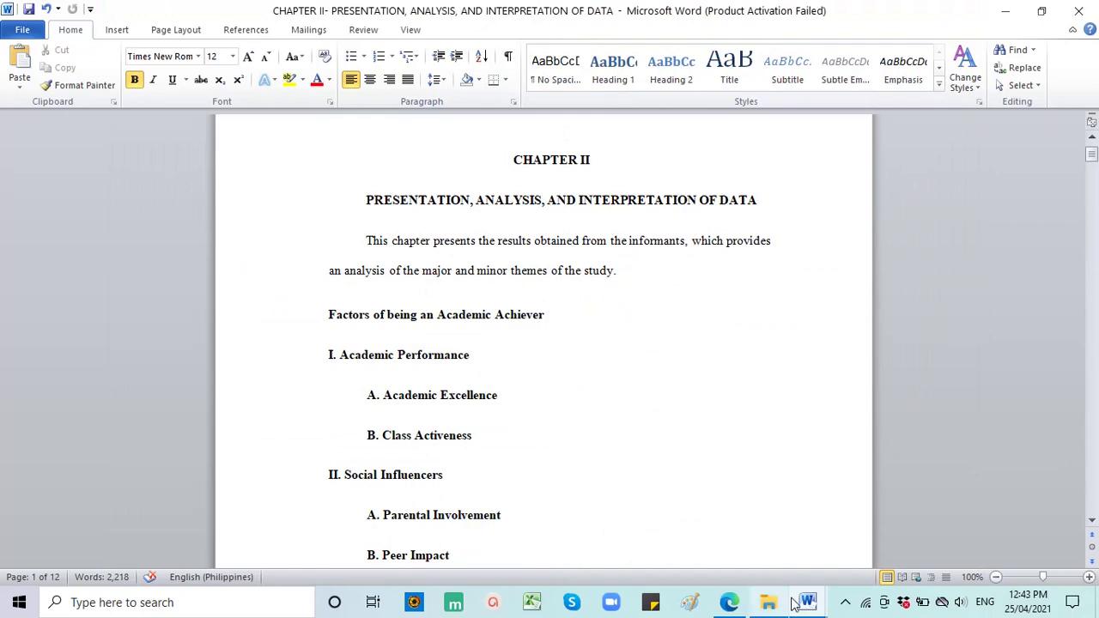
mouse_move(807, 601)
left_click(943, 552)
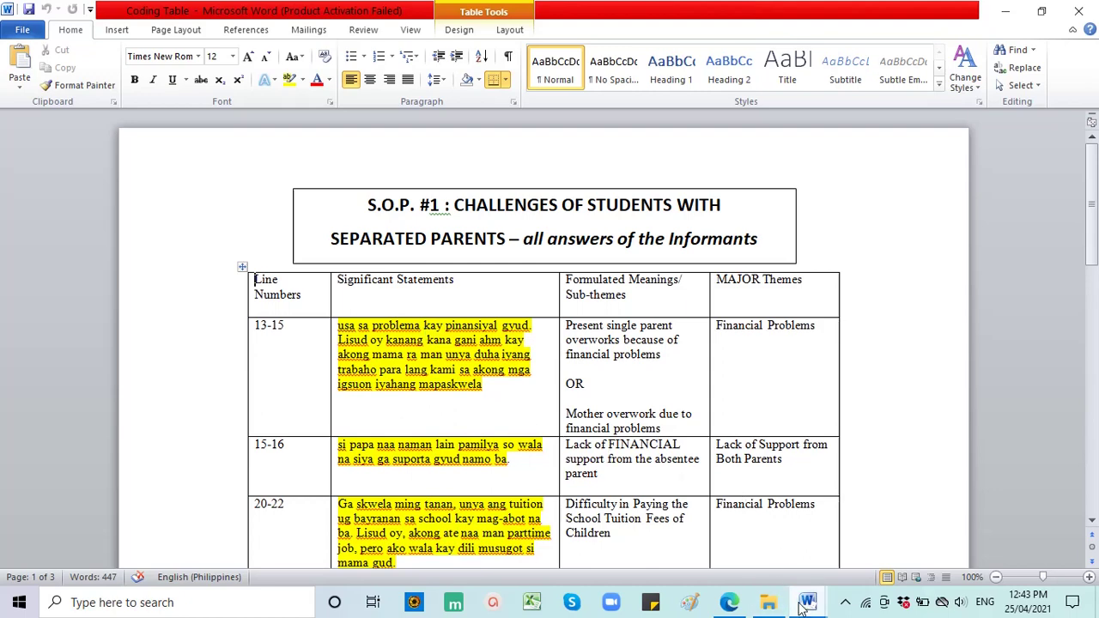
mouse_move(807, 602)
left_click(651, 541)
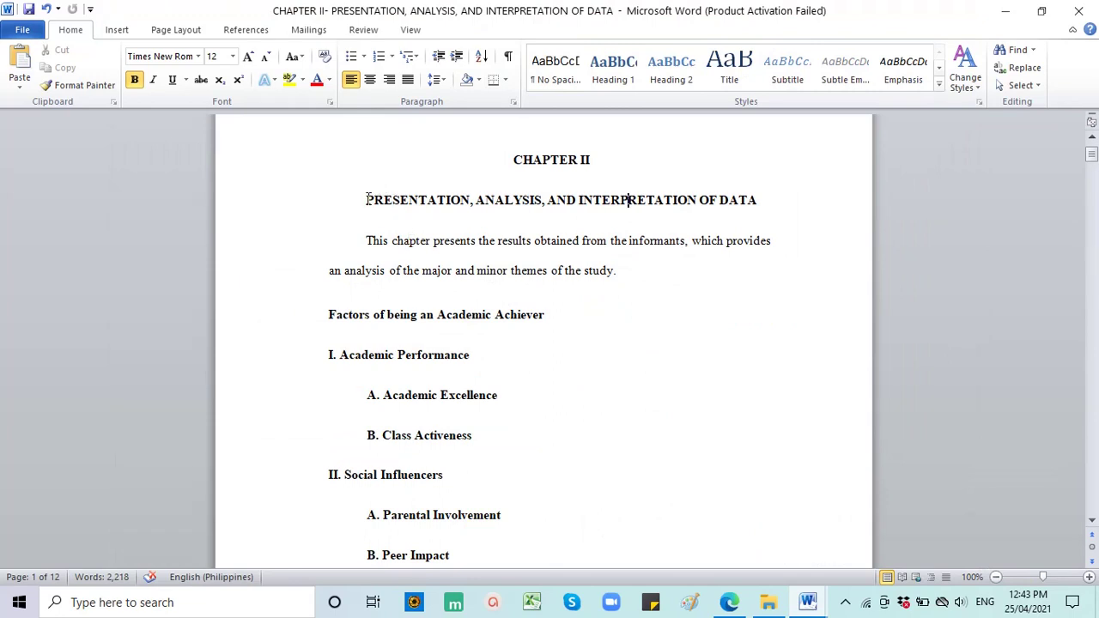
- Highlight the chapter title "PRESENTATION, ANALYSIS, AND INTERPRETATION OF DATA" and its word "INTERPRETATION", and clear the selection
left_click_drag(367, 199, 763, 204)
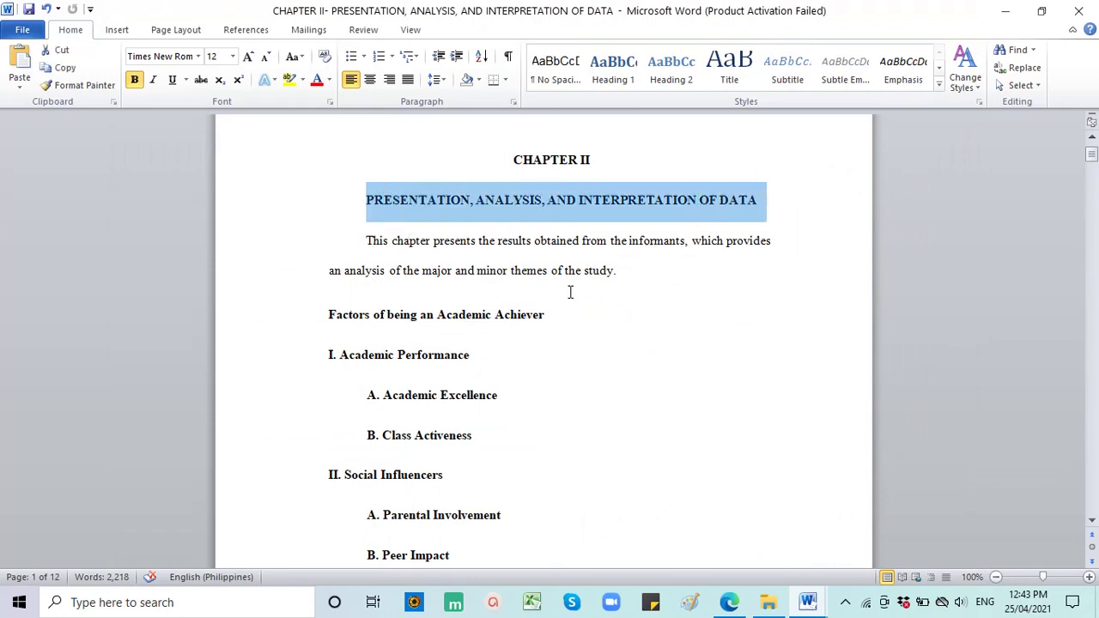
left_click(570, 292)
left_click_drag(373, 204, 697, 215)
left_click(578, 206)
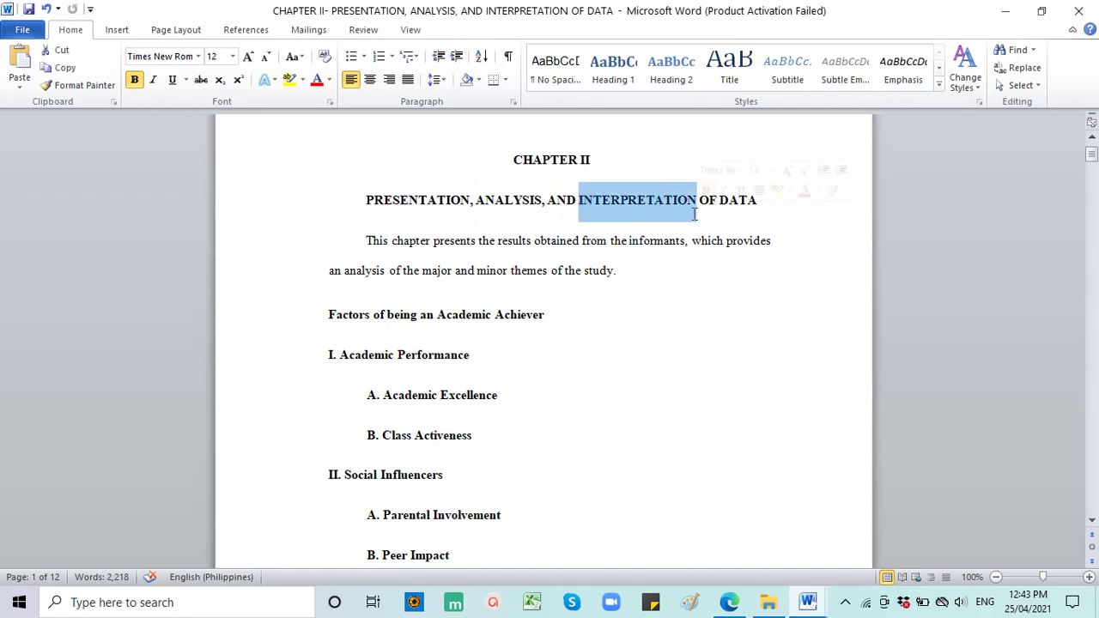
left_click(579, 356)
- Highlight the whole theme outline from "Factors of being an Academic Achiever" through "A. Teamwork" and review it from its beginning
scroll(314, 336, "down", 3)
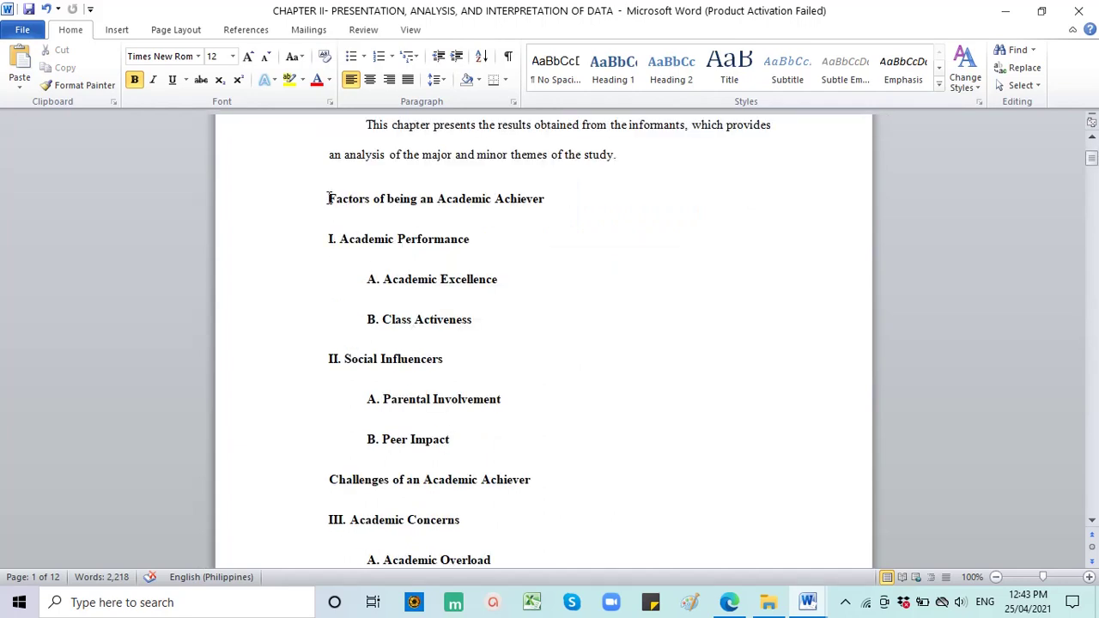
left_click_drag(331, 194, 486, 424)
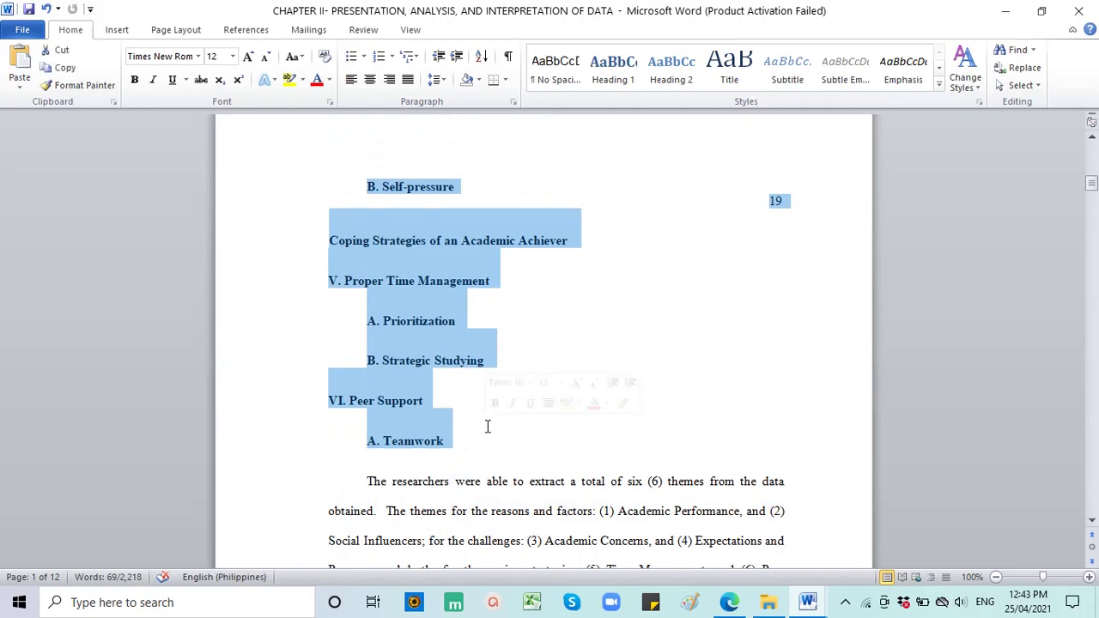
scroll(492, 432, "up", 5)
scroll(638, 505, "up", 5)
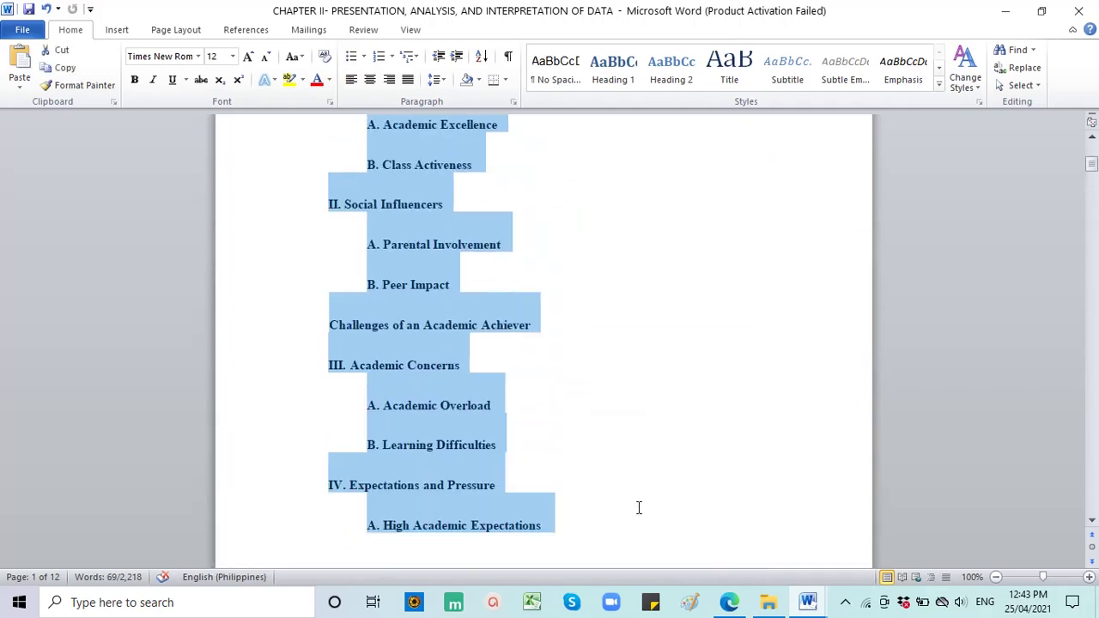
- Switch to the Coding Table document and highlight the MAJOR Themes header with its first entry, "Financial Problems"
left_click(809, 602)
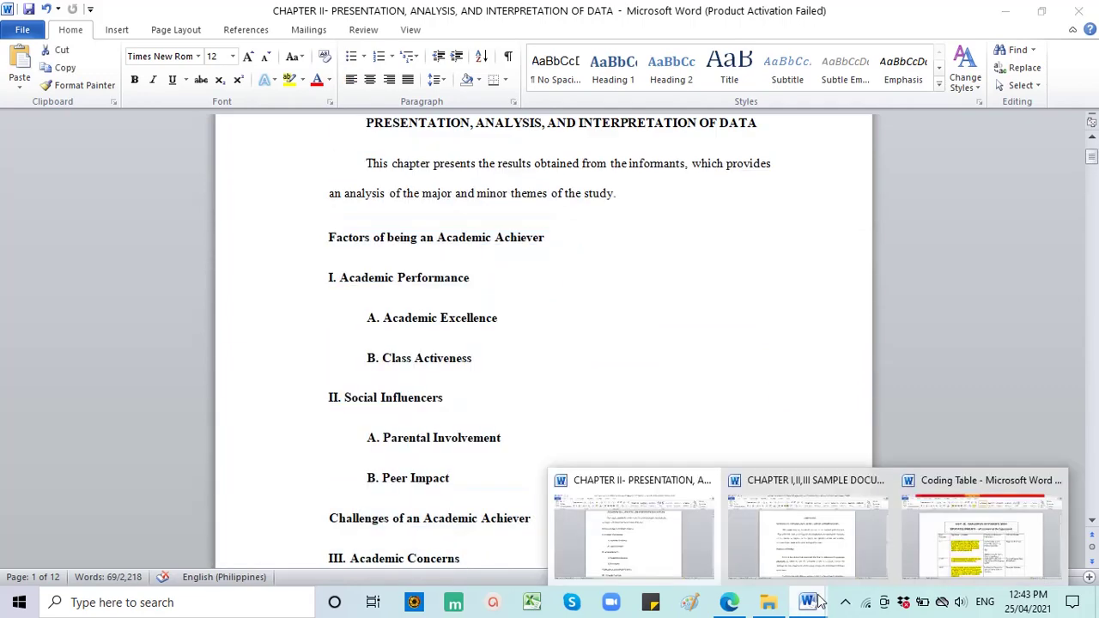
left_click(1003, 550)
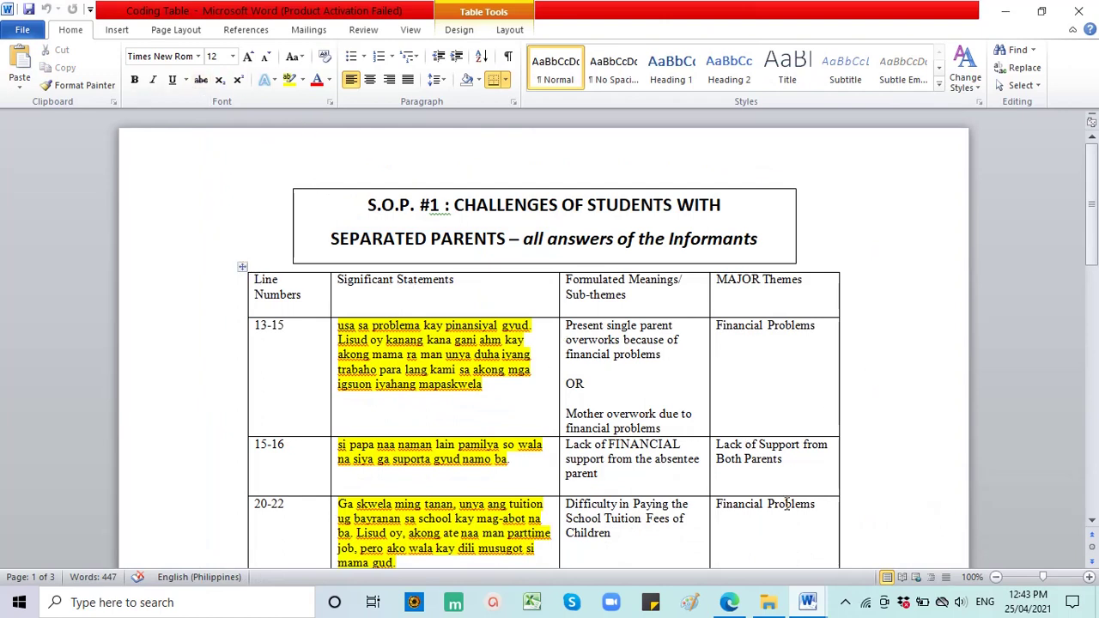
left_click(816, 603)
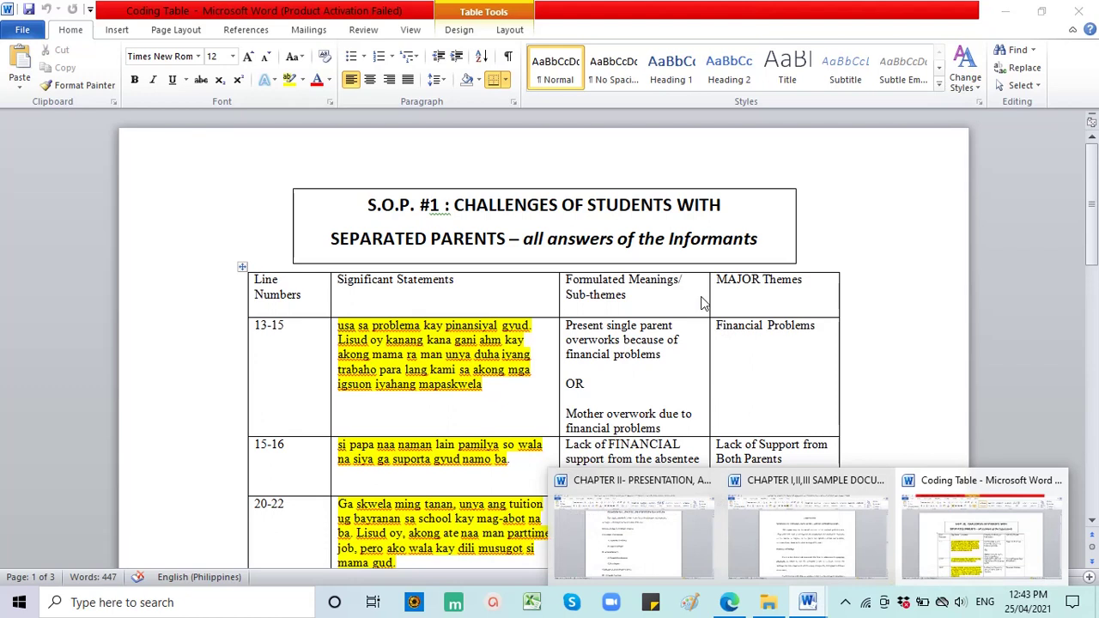
left_click_drag(728, 279, 780, 347)
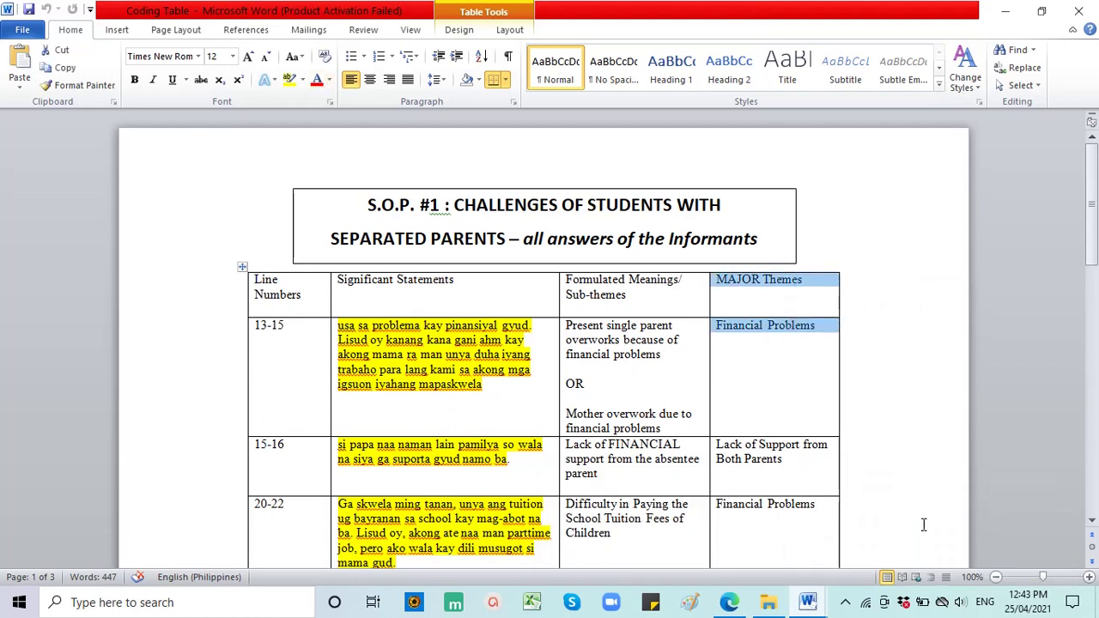
- Return to the Chapter II document and clear the selection on the theme outline
mouse_move(806, 602)
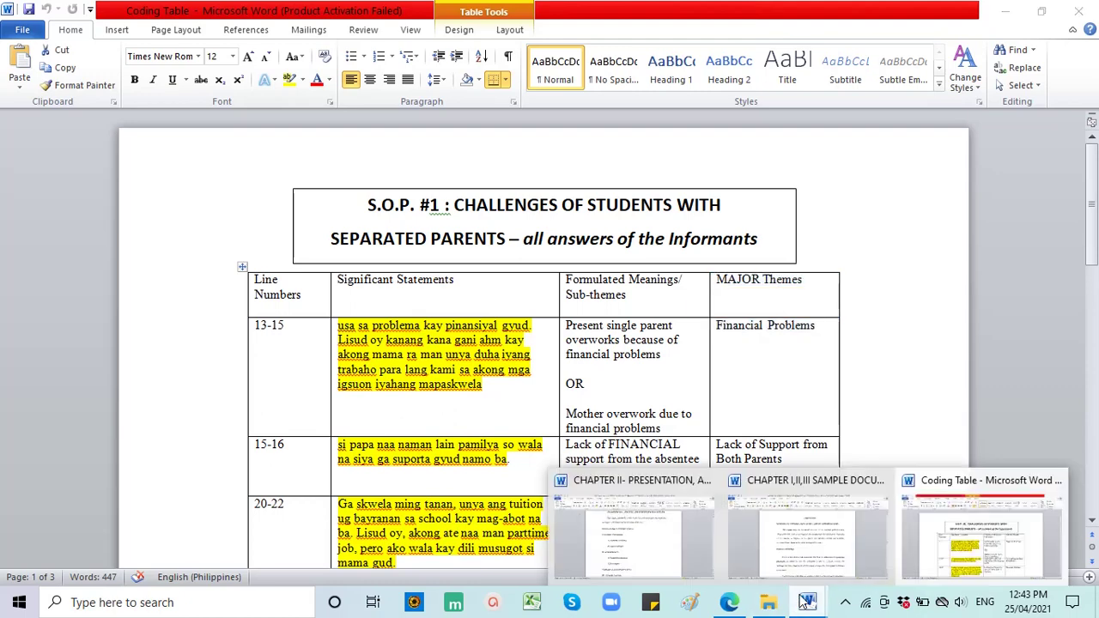
left_click(655, 529)
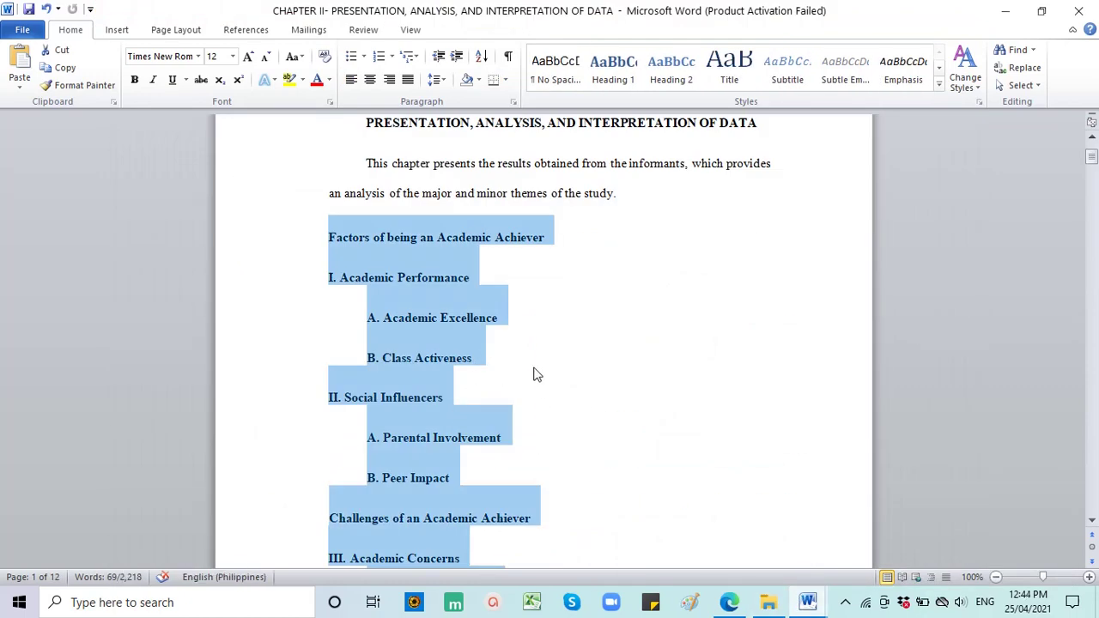
left_click(533, 374)
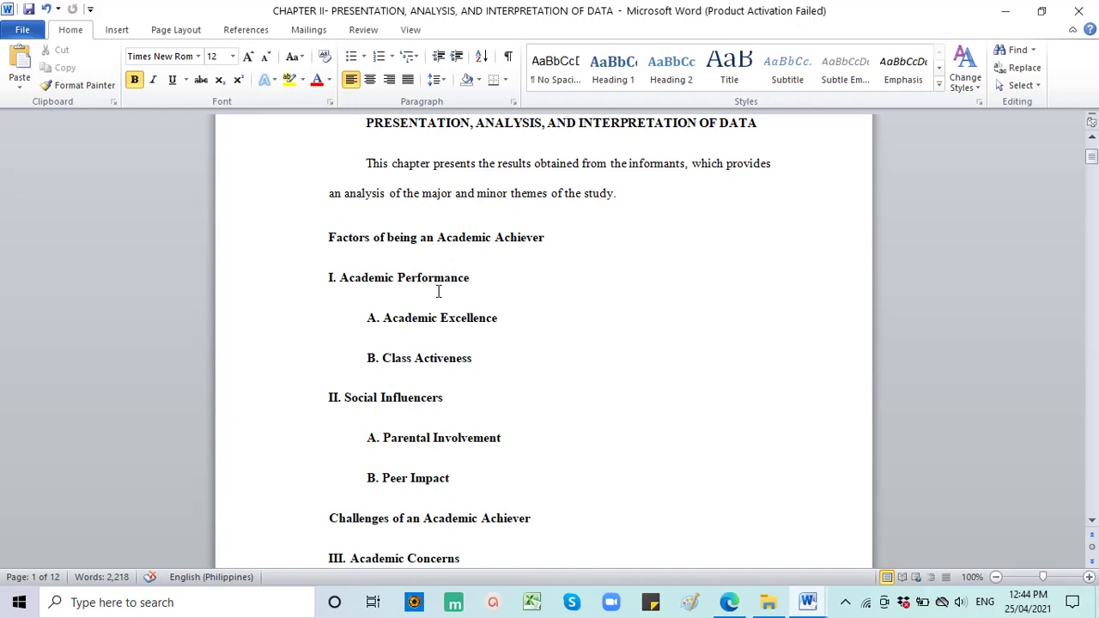
left_click(407, 309)
- Highlight the Factors, Challenges and Coping Strategies of an Academic Achiever headings one after another
left_click_drag(329, 238, 561, 231)
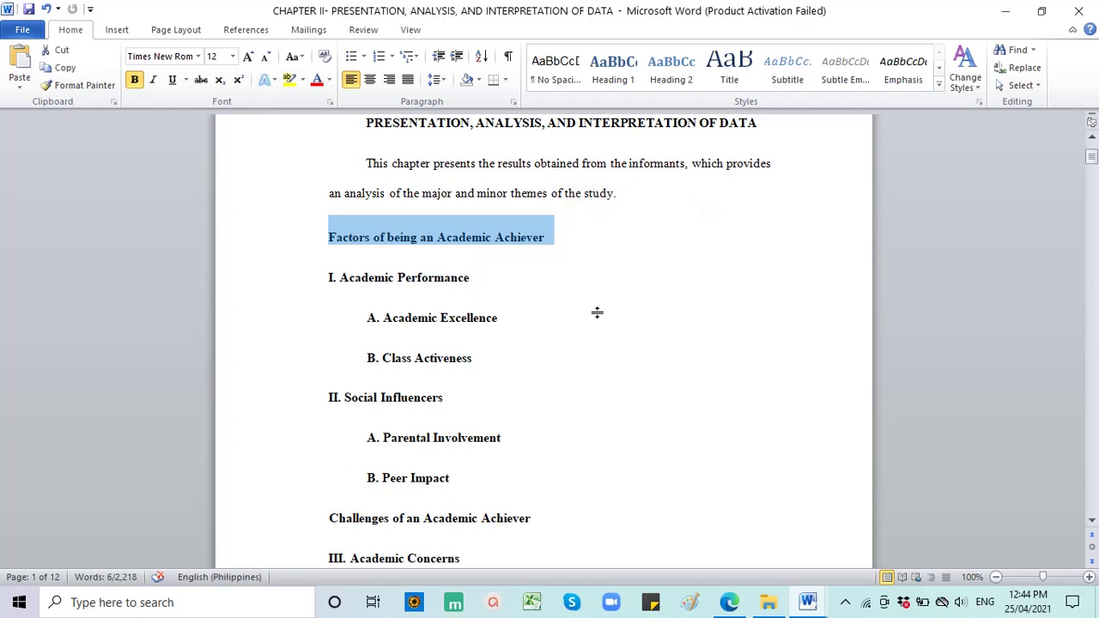
scroll(575, 350, "down", 3)
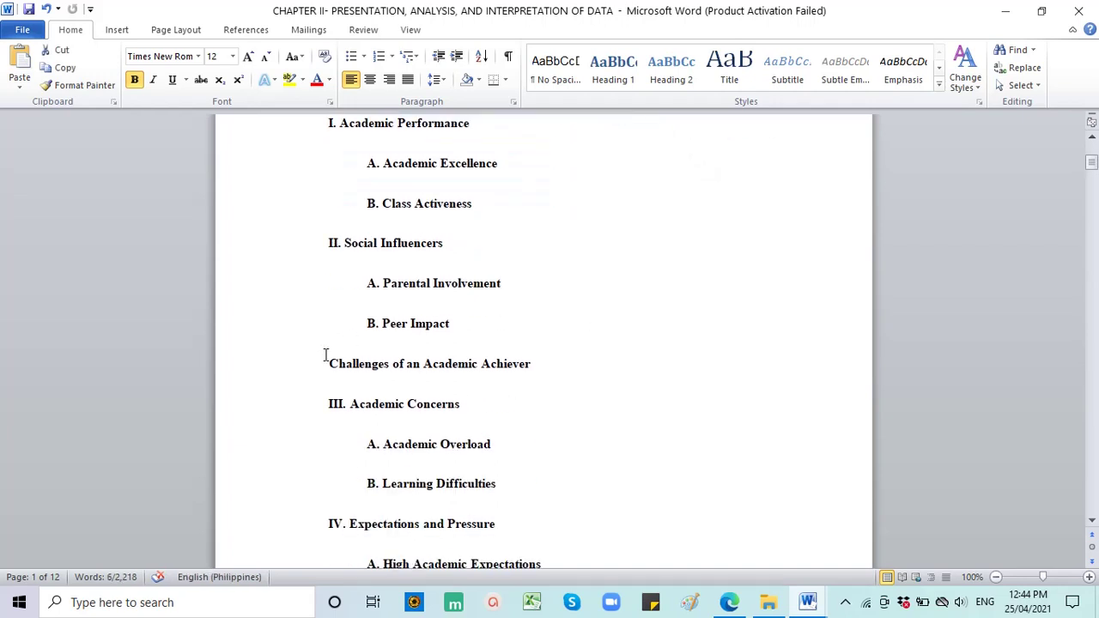
left_click_drag(325, 369, 557, 362)
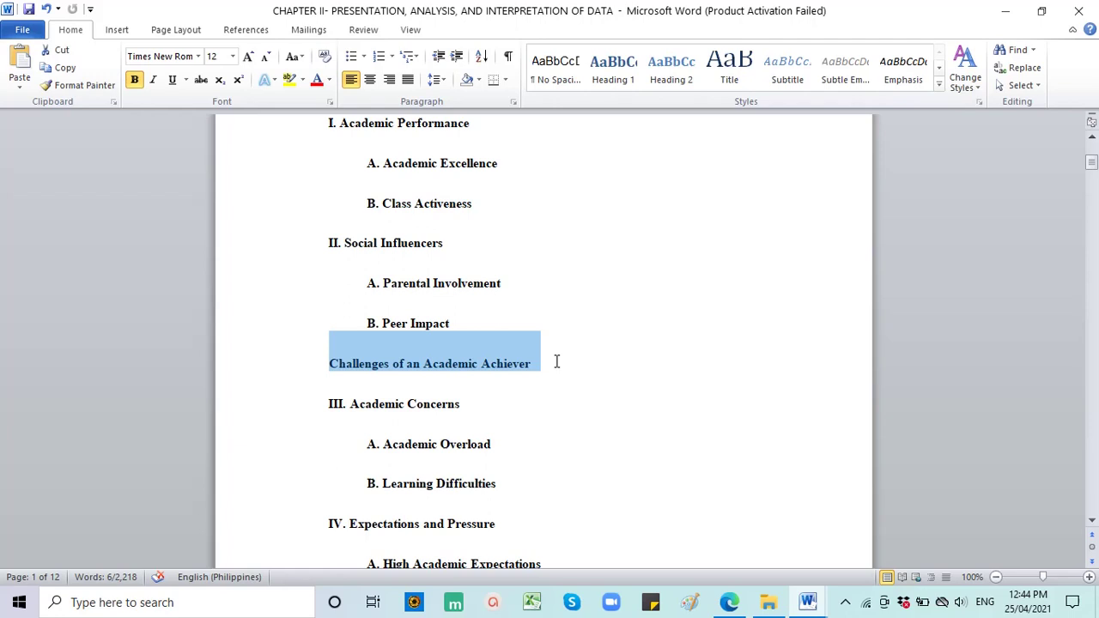
scroll(537, 348, "down", 5)
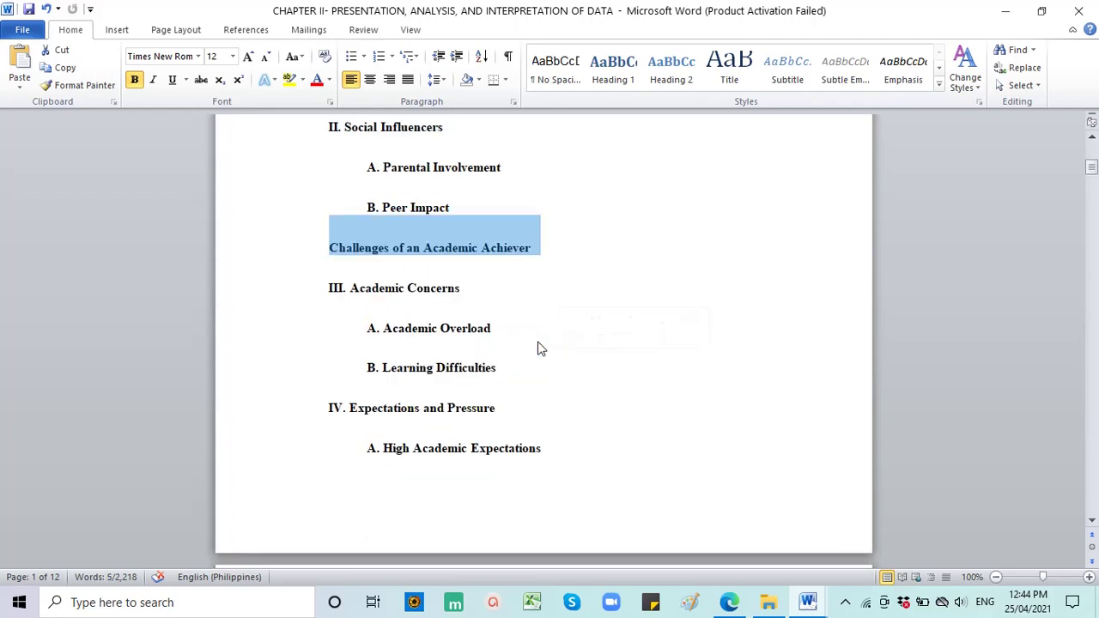
scroll(538, 341, "down", 5)
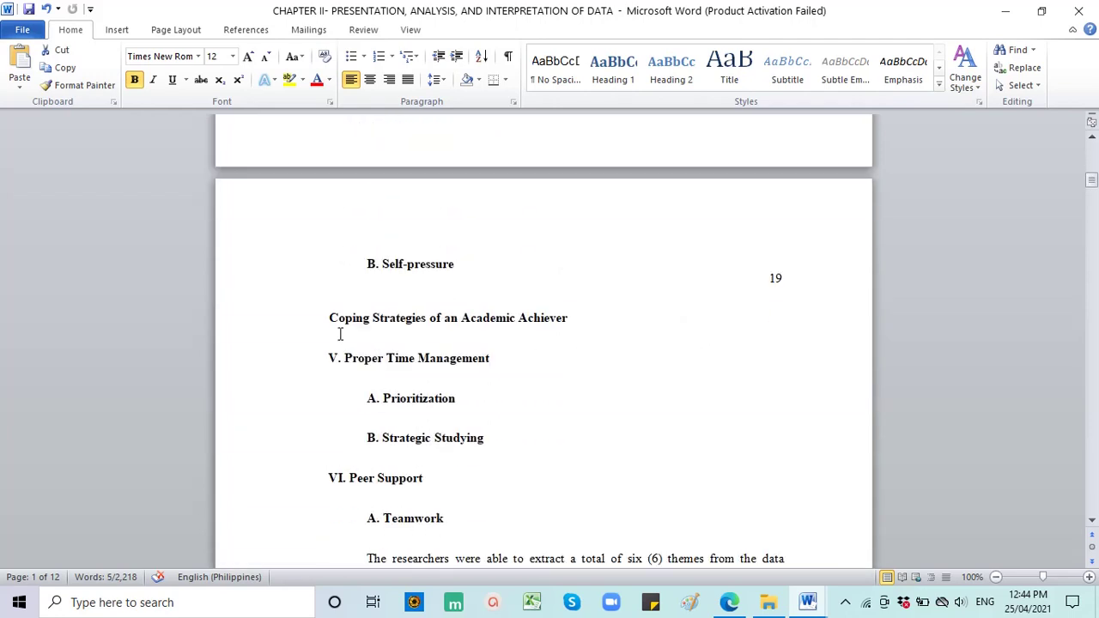
left_click_drag(329, 316, 556, 323)
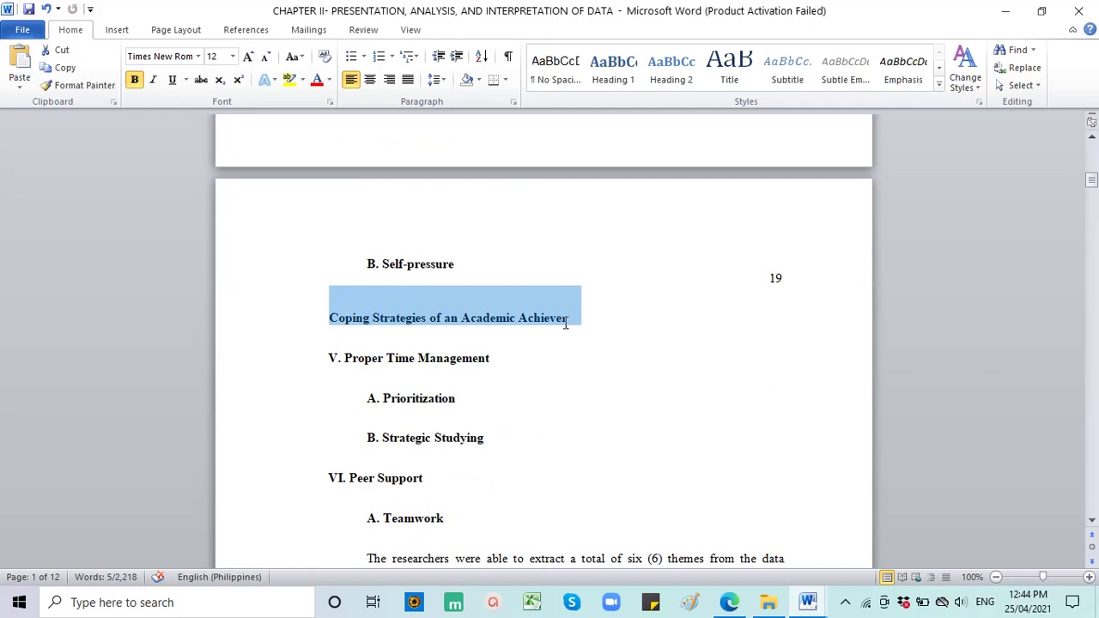
- Highlight the "Factors of being an Academic Achiever" heading, theme "I. Academic Performance", and its sub-themes Academic Excellence and Class Activeness
scroll(464, 362, "up", 3)
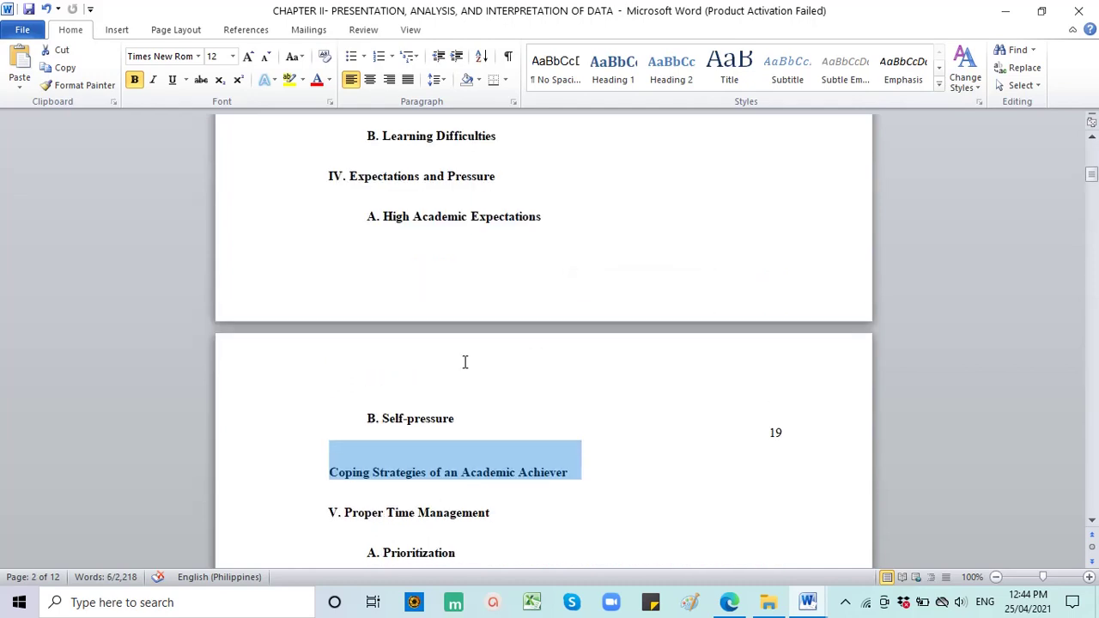
scroll(465, 363, "up", 9)
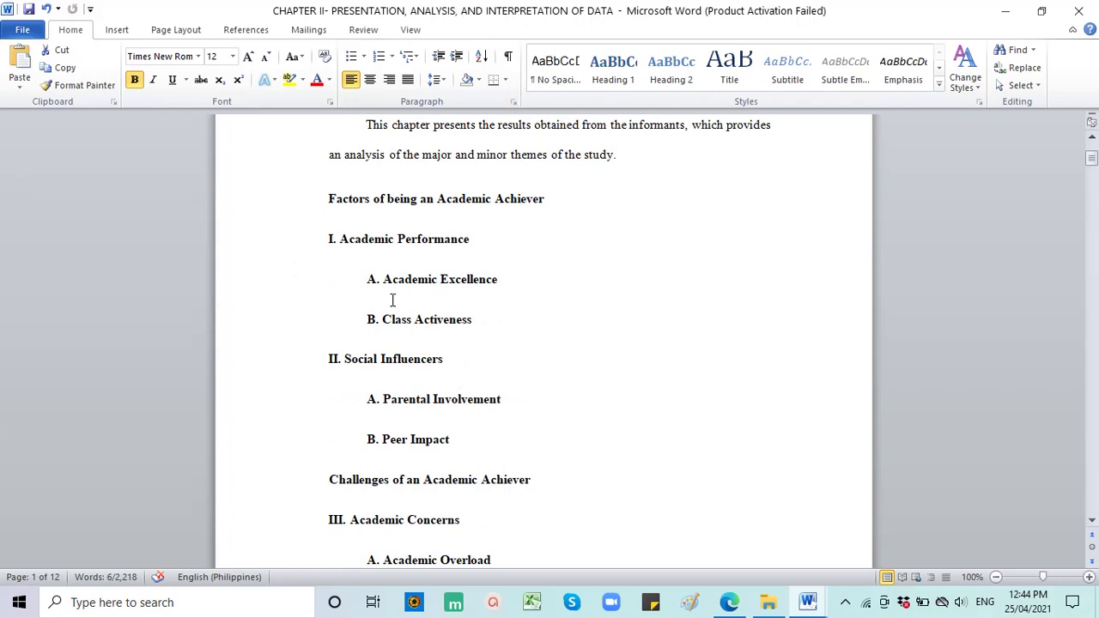
left_click(333, 199)
left_click_drag(333, 199, 568, 199)
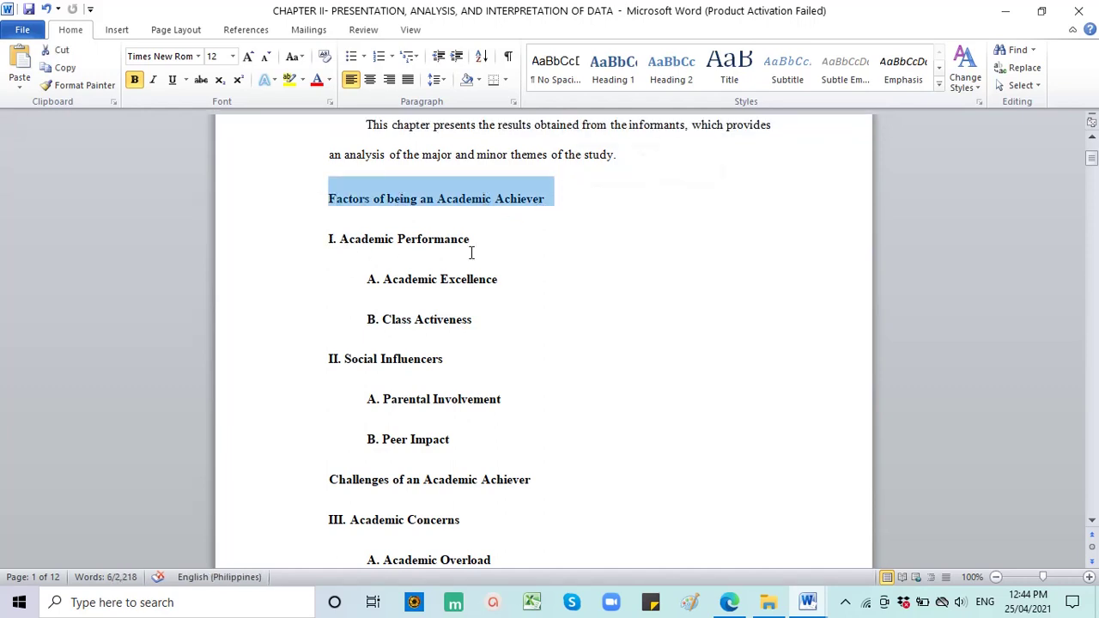
left_click_drag(489, 241, 320, 242)
left_click_drag(371, 279, 486, 314)
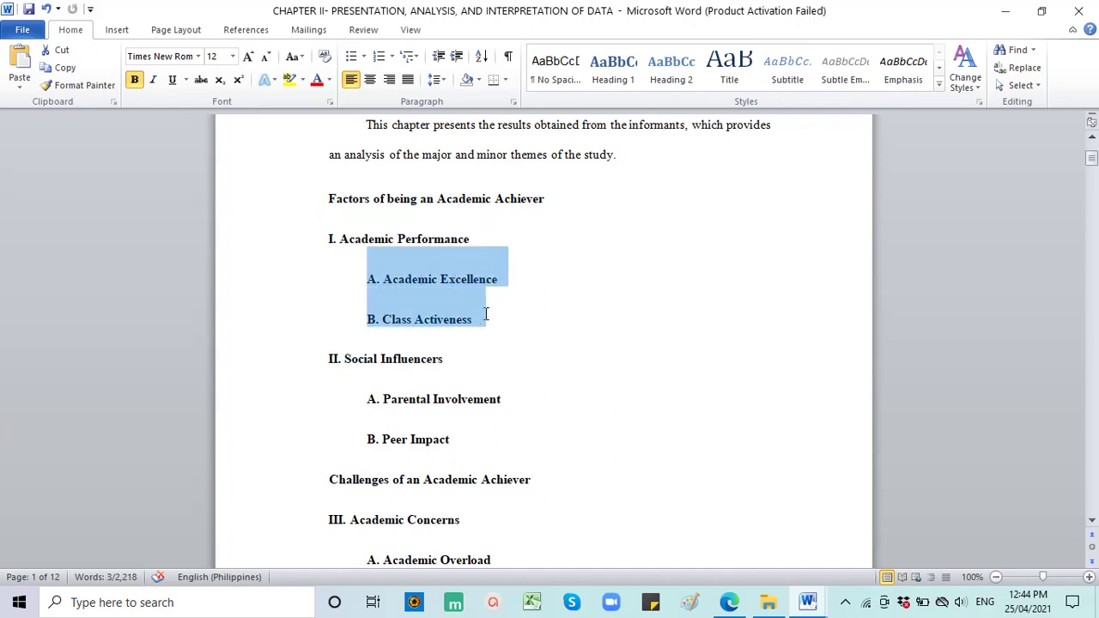
- Highlight theme "II. Social Influencers", the word "Factors" in the section heading, and the sub-themes Parental Involvement and Peer Impact
left_click(333, 363)
left_click_drag(449, 358, 304, 354)
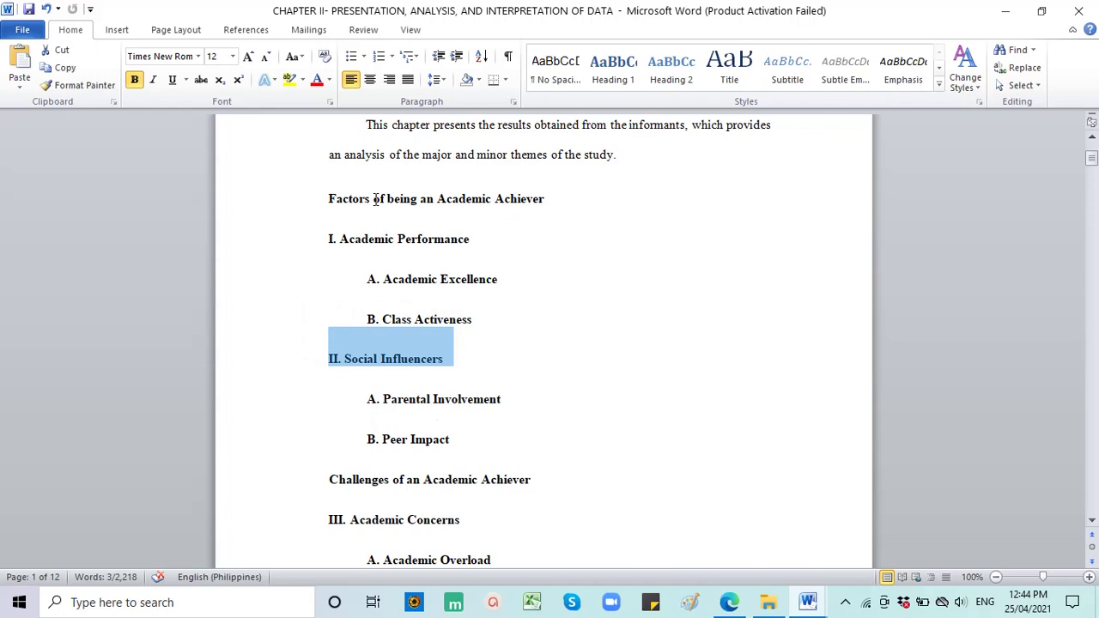
left_click_drag(376, 199, 337, 200)
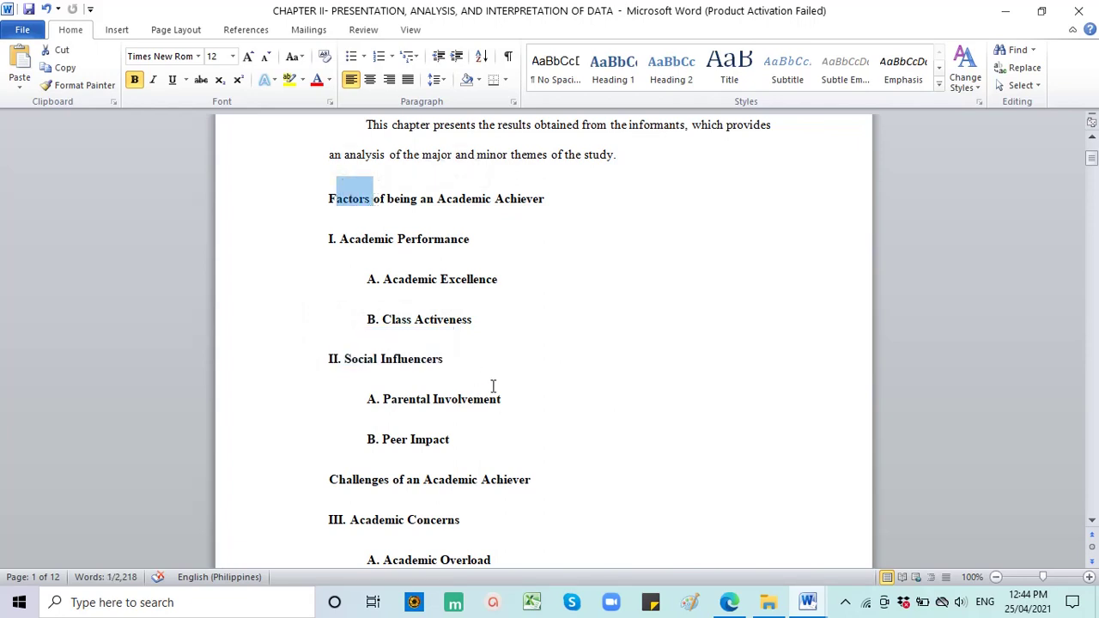
left_click_drag(363, 404, 477, 440)
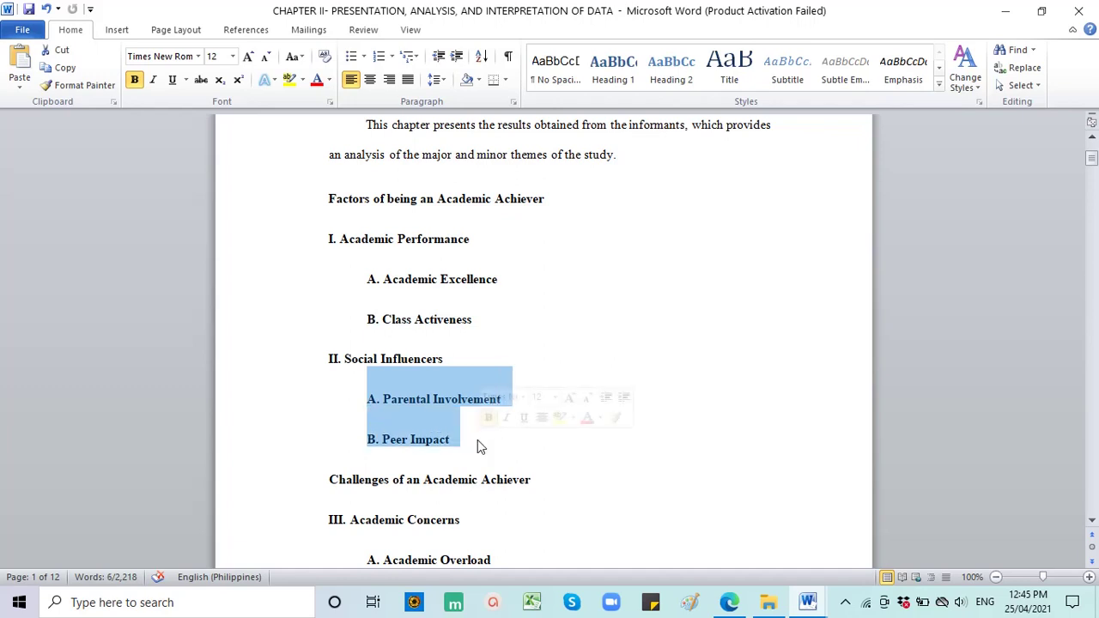
- Review the Factors section as a whole, highlighting its two major themes, Academic Performance and Social Influencers
left_click_drag(330, 199, 445, 440)
left_click(364, 225)
left_click_drag(326, 238, 509, 243)
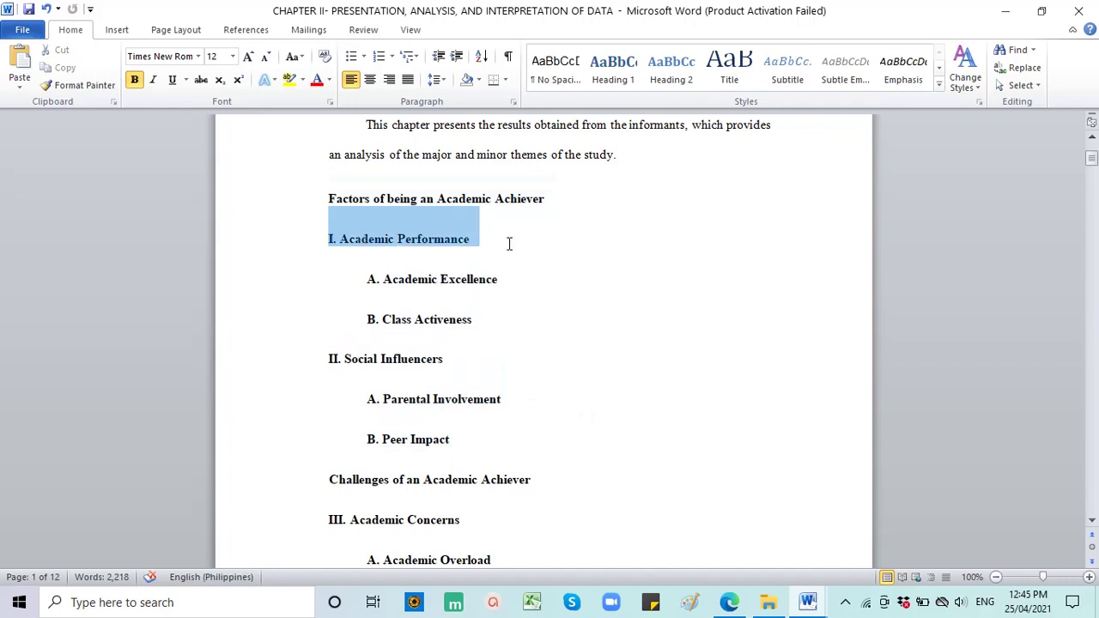
left_click_drag(326, 359, 445, 367)
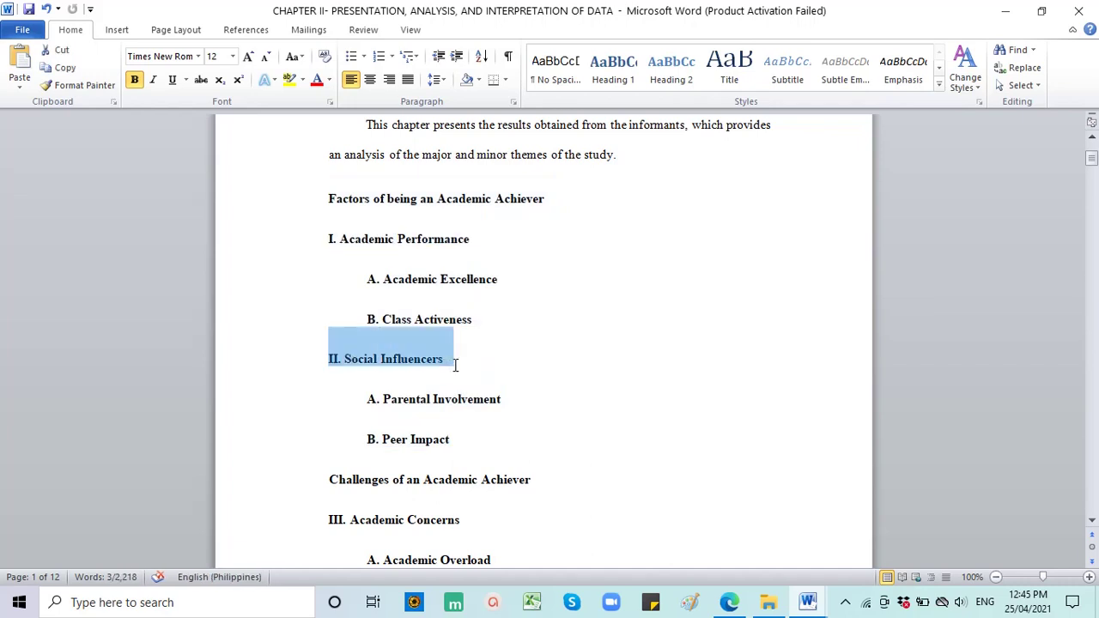
- Highlight the "Challenges of an Academic Achiever" heading, theme "III. Academic Concerns", and its sub-themes Academic Overload and Learning Difficulties
scroll(454, 365, "down", 4)
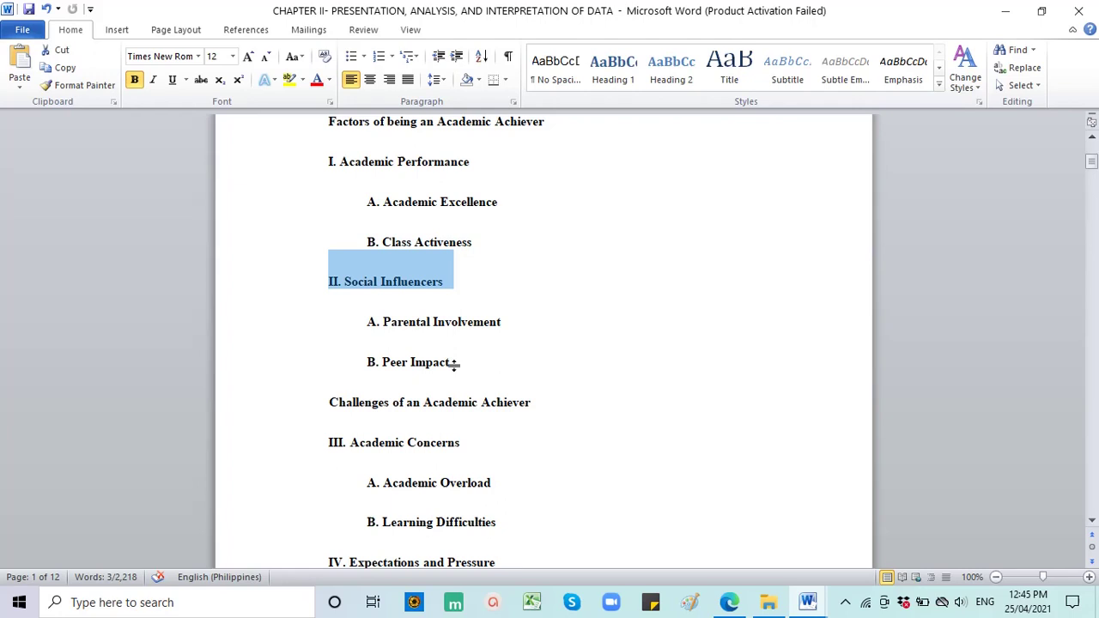
left_click_drag(331, 285, 515, 290)
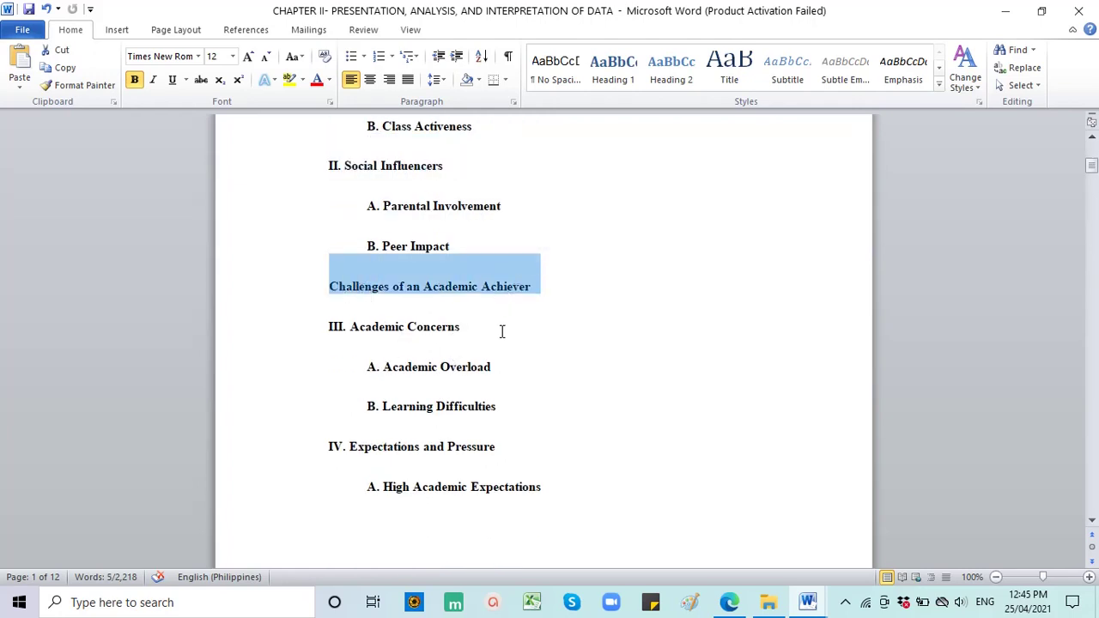
left_click_drag(330, 326, 457, 327)
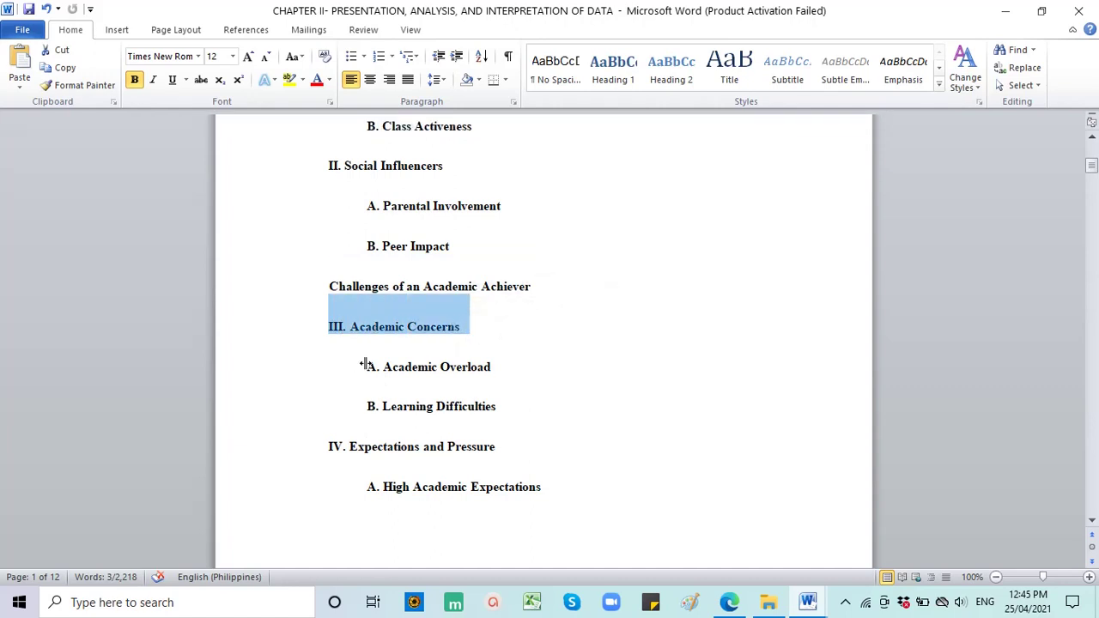
left_click_drag(506, 407, 364, 367)
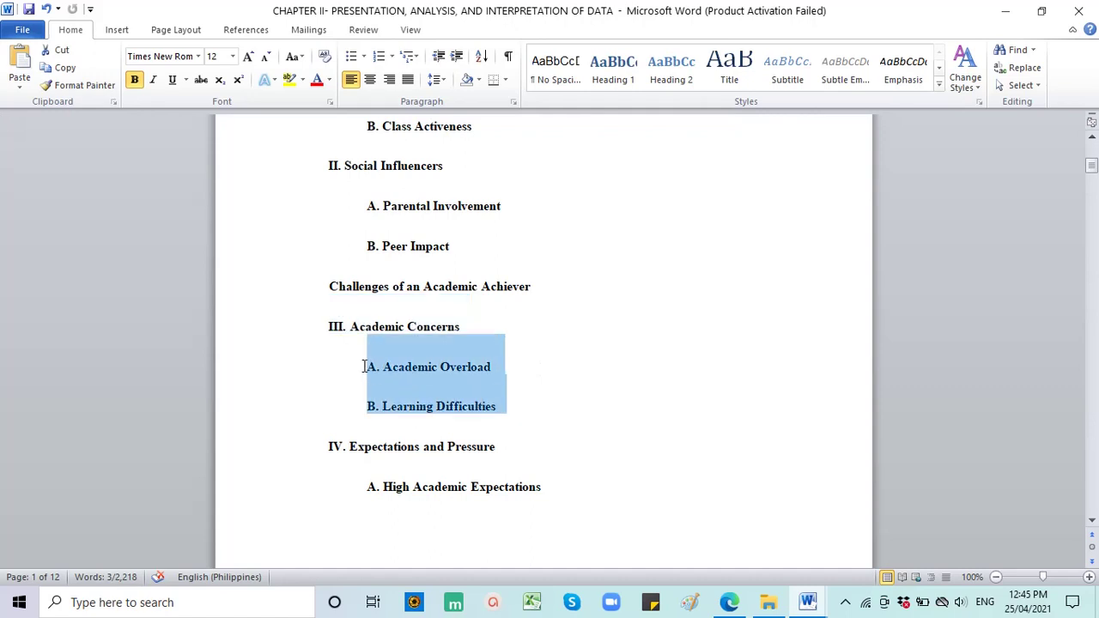
- Highlight theme "IV. Expectations and Pressure" and its sub-themes High Academic Expectations and Self-pressure
scroll(558, 258, "down", 2)
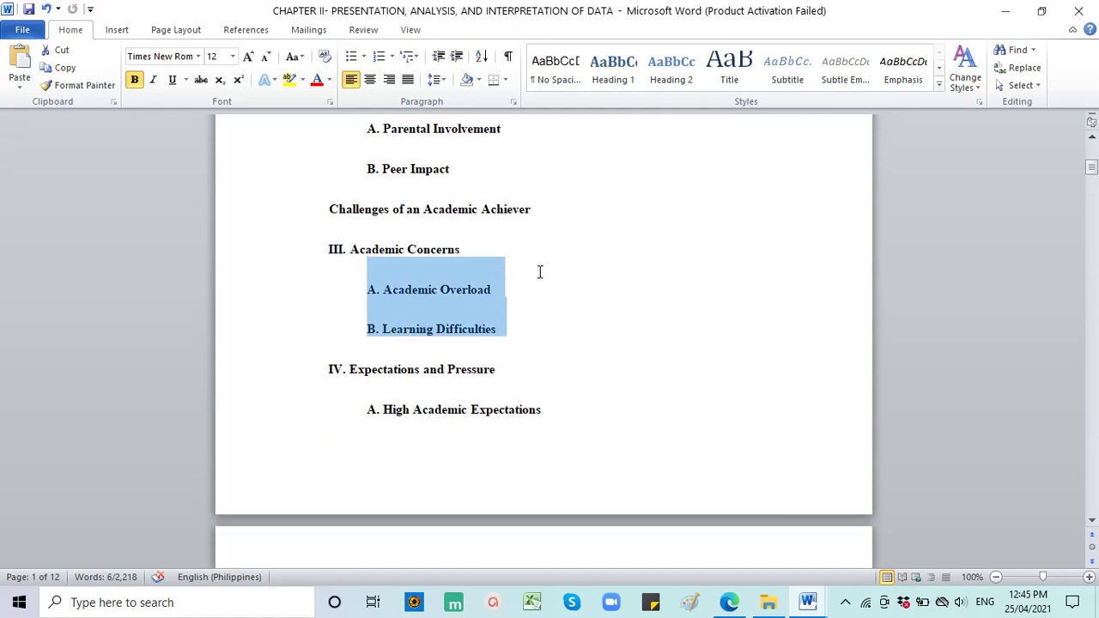
left_click_drag(518, 372, 329, 369)
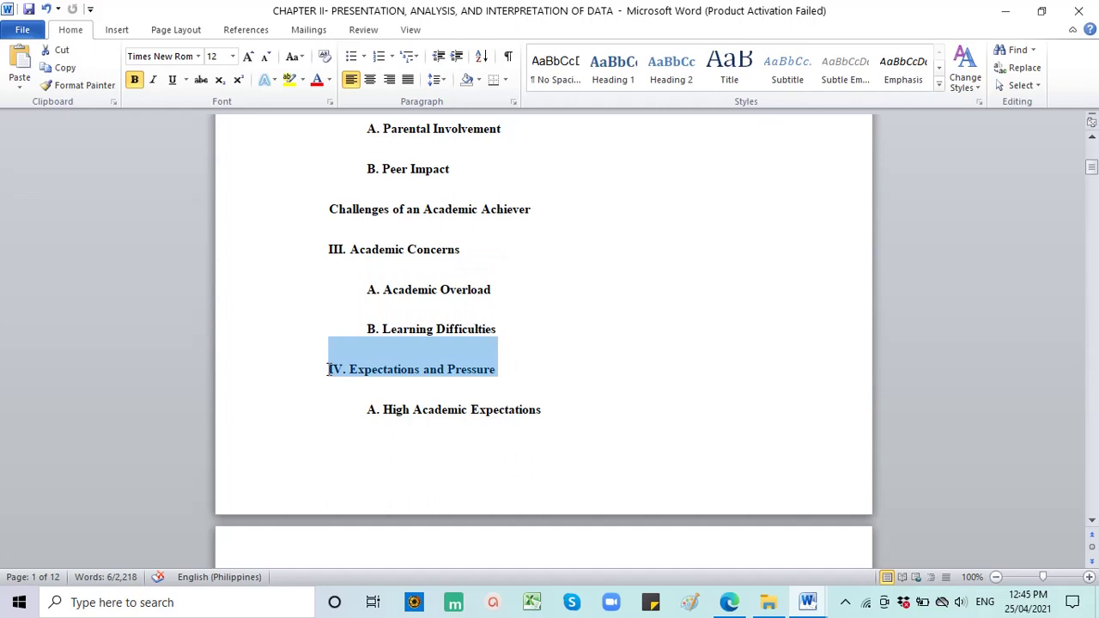
scroll(404, 405, "down", 4)
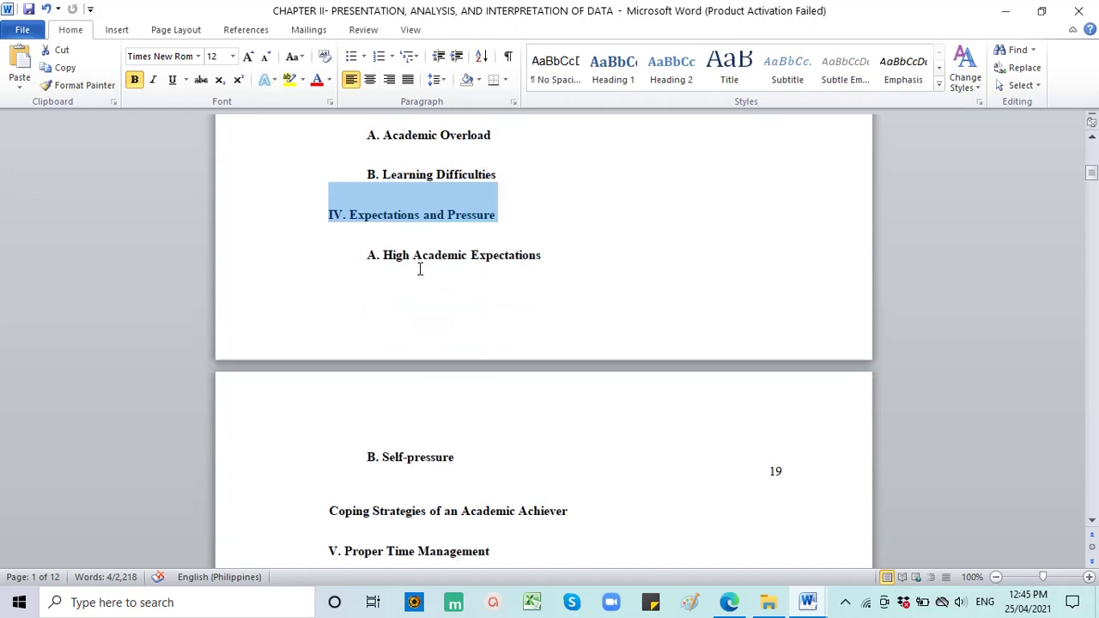
left_click_drag(368, 255, 569, 262)
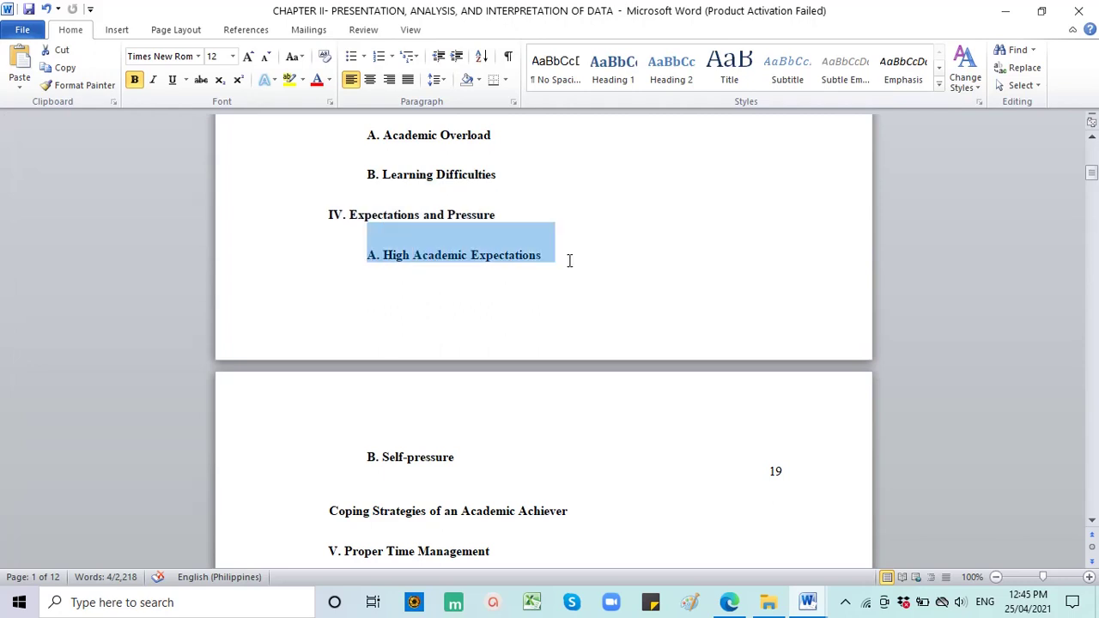
left_click_drag(376, 457, 462, 457)
- Review the Challenges section as a whole, highlighting its heading and two major themes, Academic Concerns and Expectations and Pressure
scroll(459, 461, "up", 3)
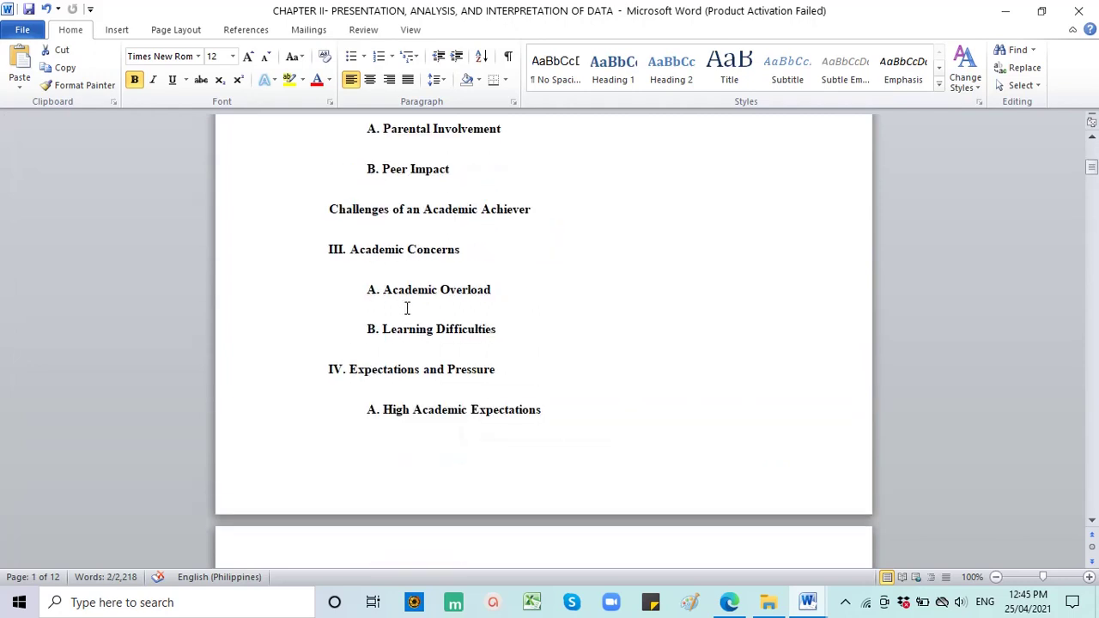
left_click_drag(331, 213, 511, 205)
left_click_drag(483, 250, 311, 253)
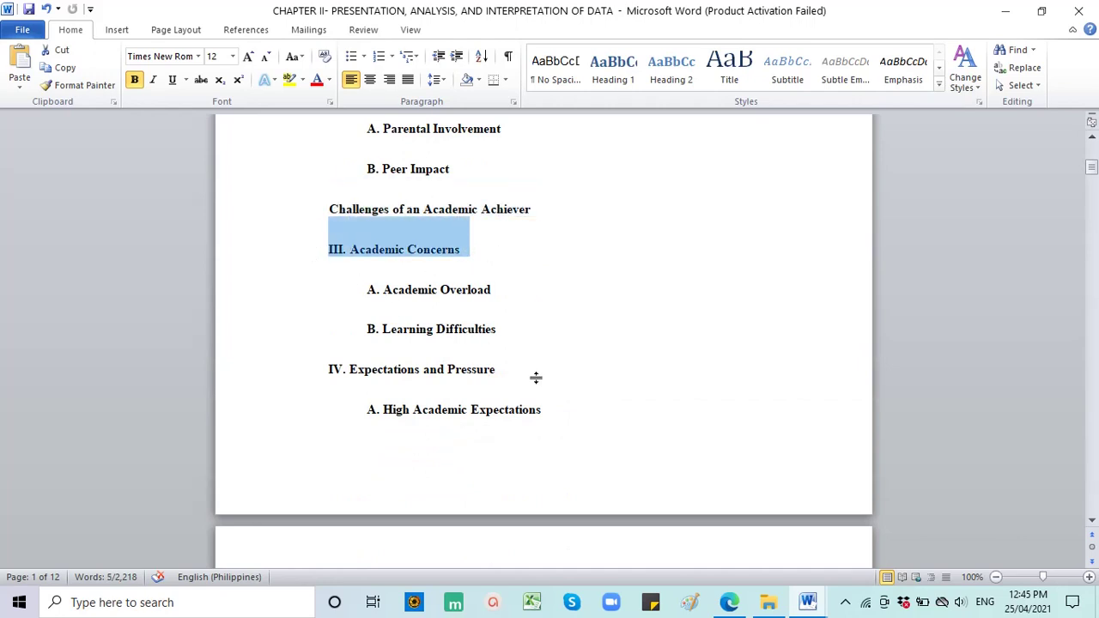
left_click_drag(508, 373, 337, 364)
- Highlight the "Coping Strategies of an Academic Achiever" heading and its two major themes, Proper Time Management and Peer Support
scroll(544, 326, "down", 6)
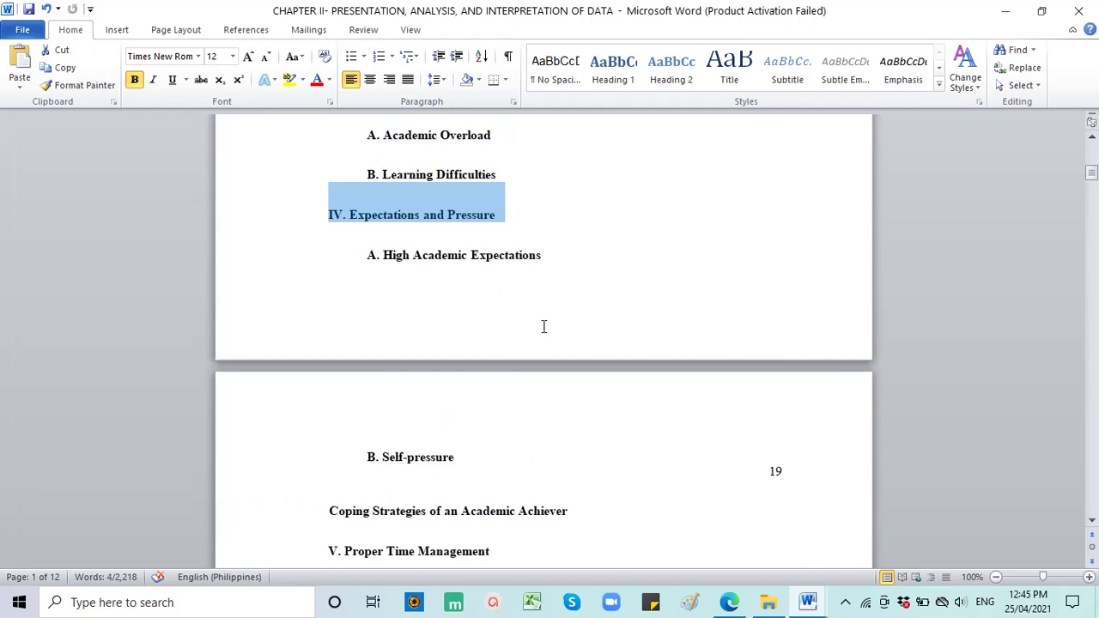
scroll(400, 328, "down", 3)
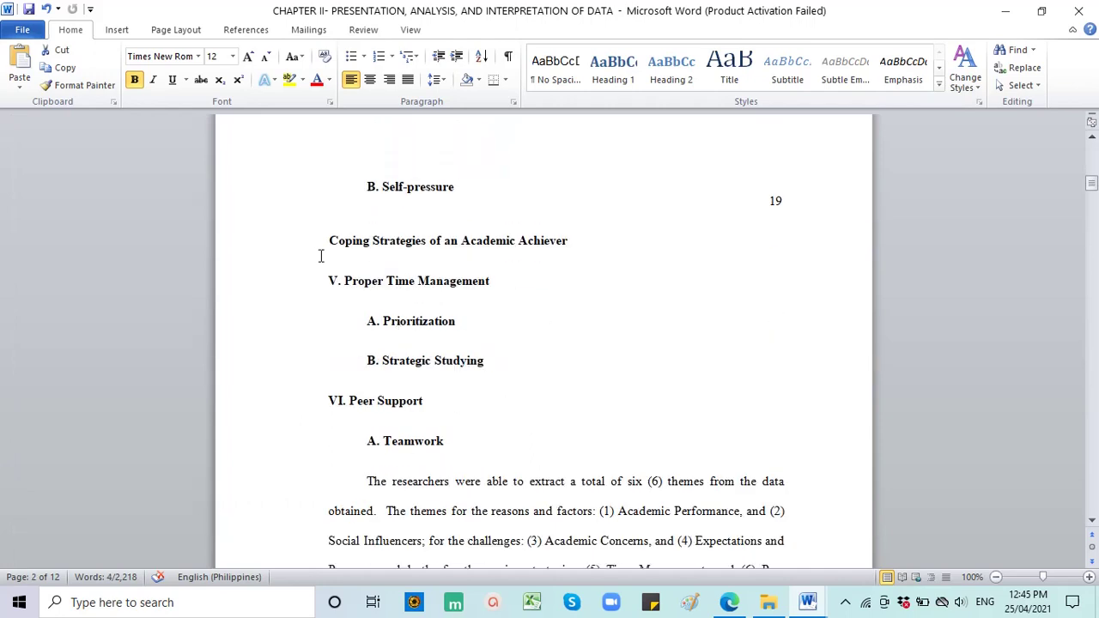
left_click_drag(330, 240, 572, 244)
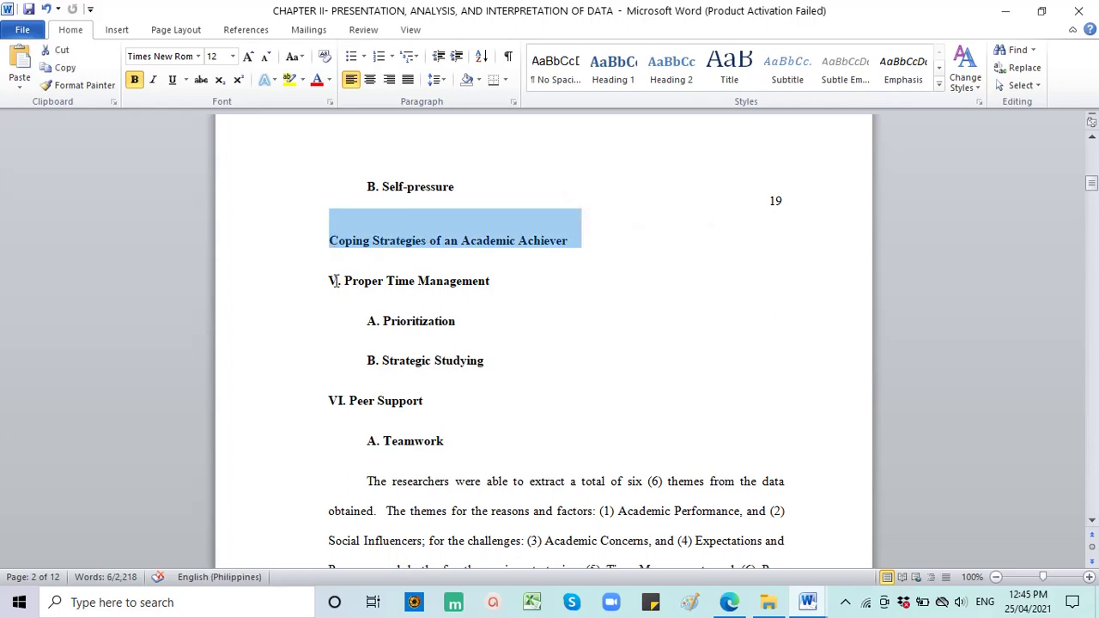
left_click_drag(323, 281, 508, 292)
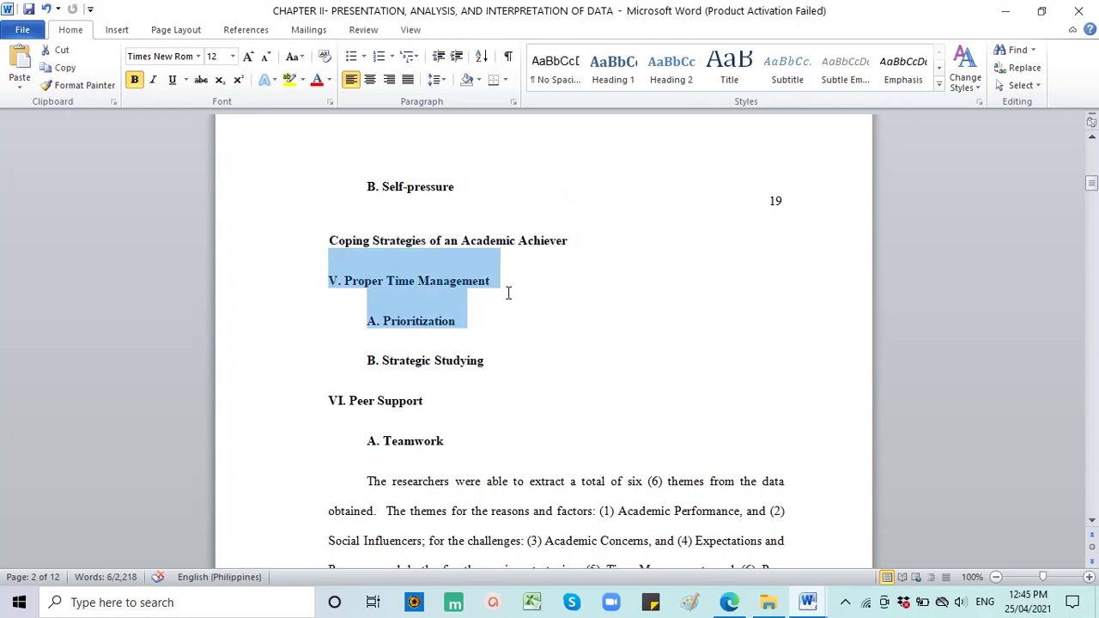
left_click(351, 422)
left_click_drag(424, 401, 322, 400)
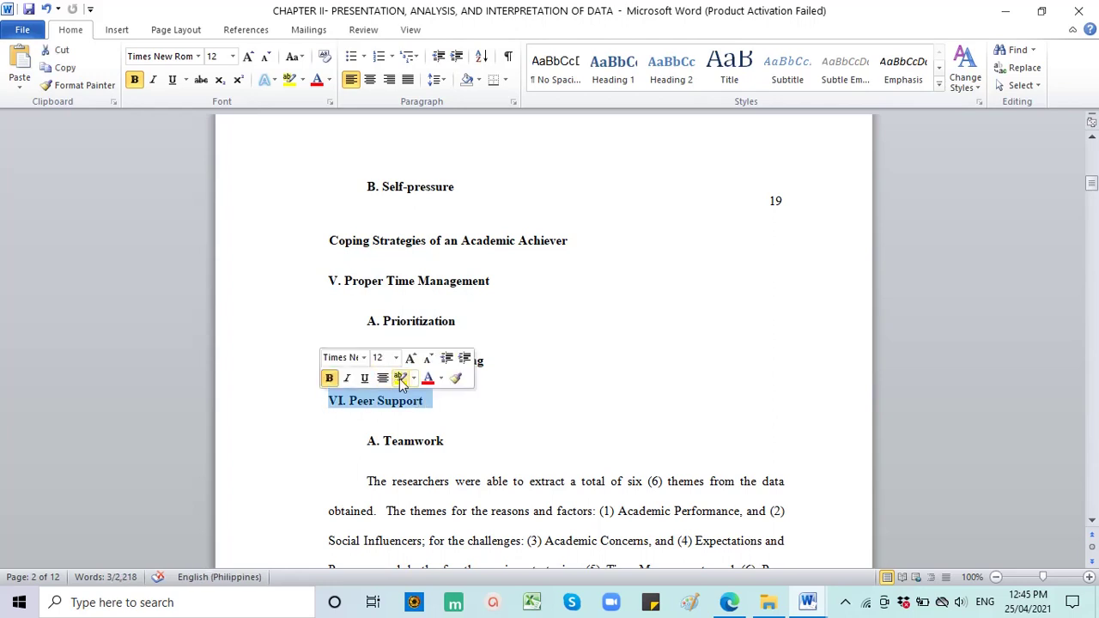
- Highlight theme "V. Proper Time Management" and its sub-themes Prioritization and Strategic Studying
left_click_drag(341, 280, 501, 280)
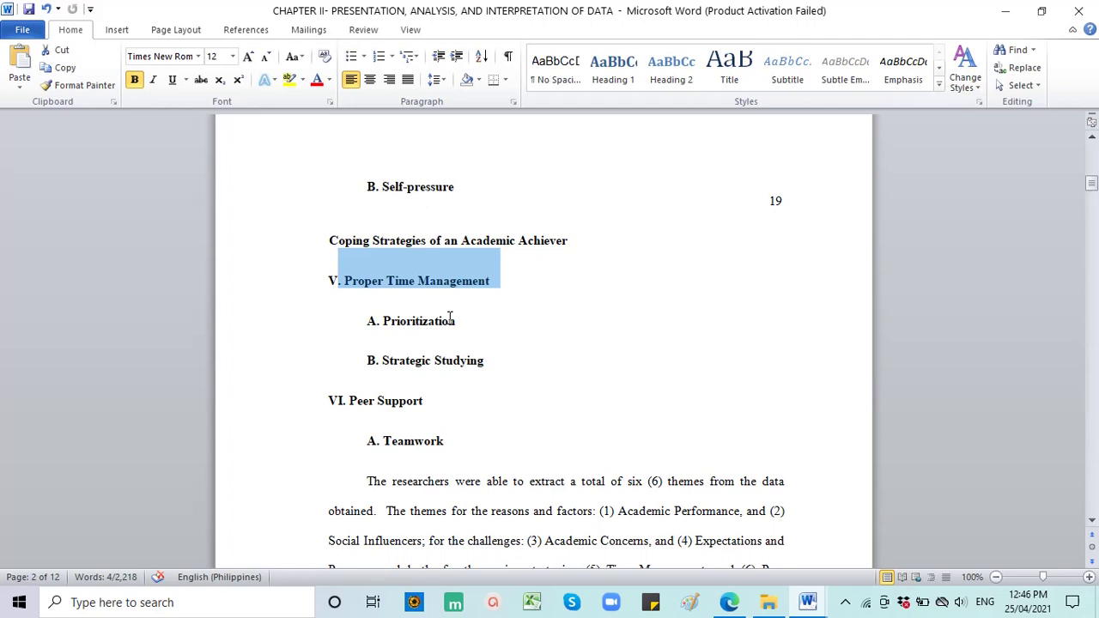
left_click(378, 321)
left_click_drag(376, 322, 507, 346)
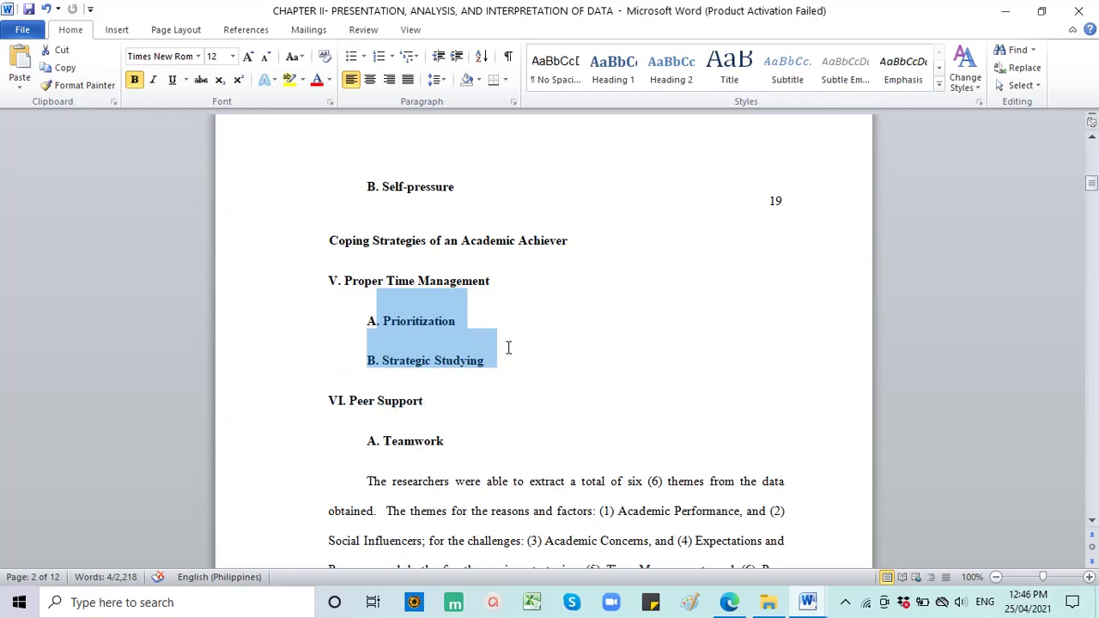
- Highlight theme "VI. Peer Support" and its single sub-theme, Teamwork
scroll(478, 365, "down", 2)
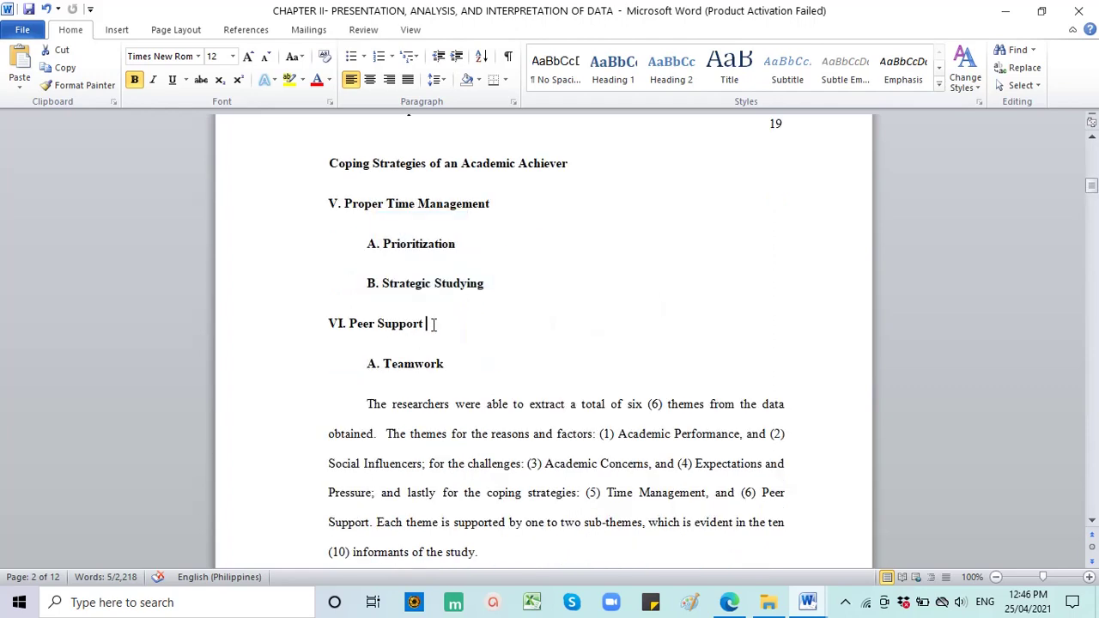
left_click_drag(434, 325, 306, 330)
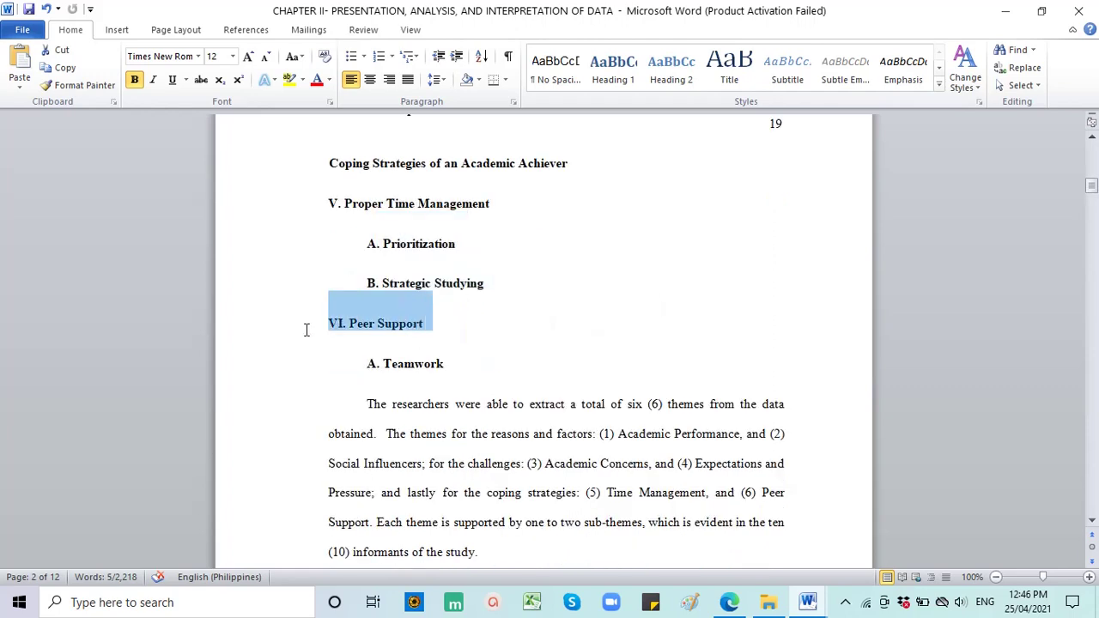
left_click(478, 362)
left_click_drag(478, 361, 375, 365)
scroll(462, 386, "up", 3)
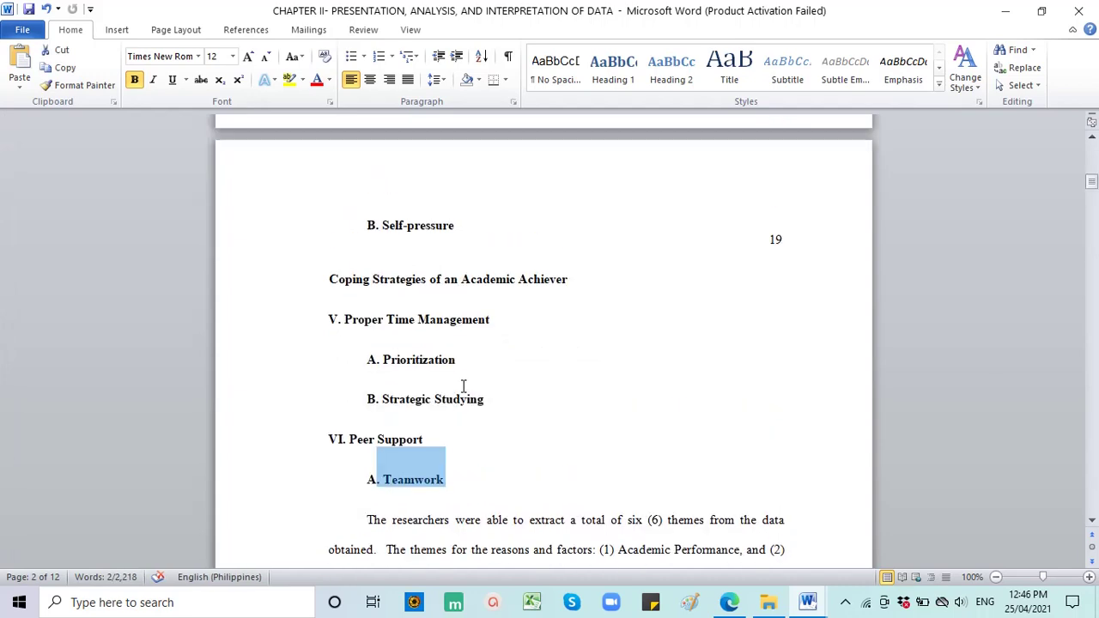
- Read through the paragraph summarising the six extracted themes, highlighting its closing sentence about the supporting sub-themes and informants
scroll(461, 385, "down", 5)
left_click_drag(369, 326, 630, 485)
left_click(410, 421)
left_click(421, 447)
scroll(347, 413, "down", 2)
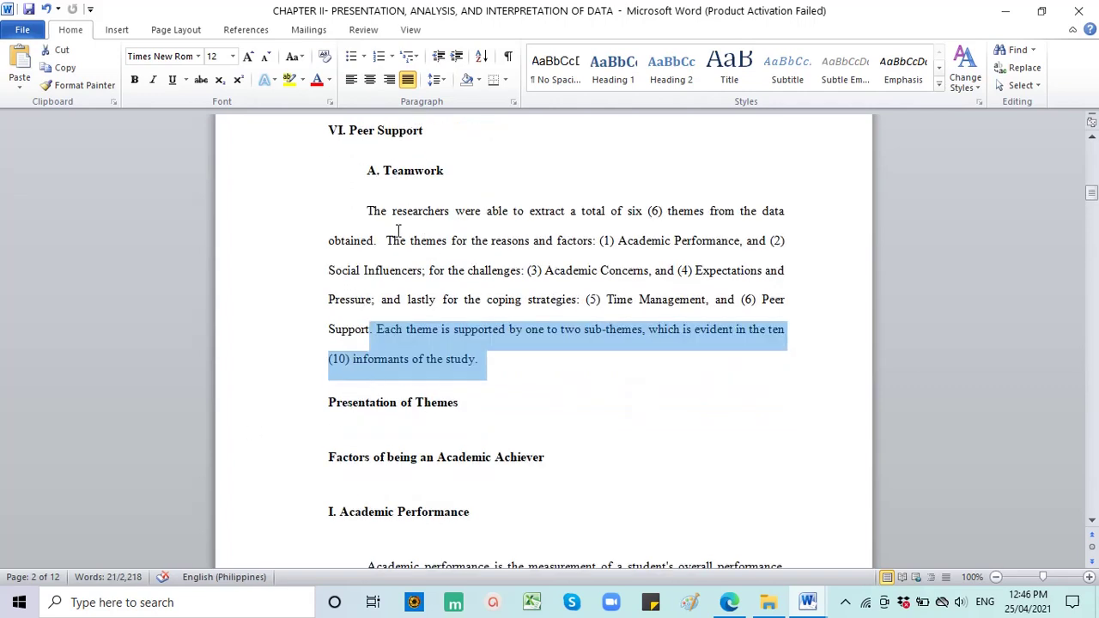
left_click(473, 268)
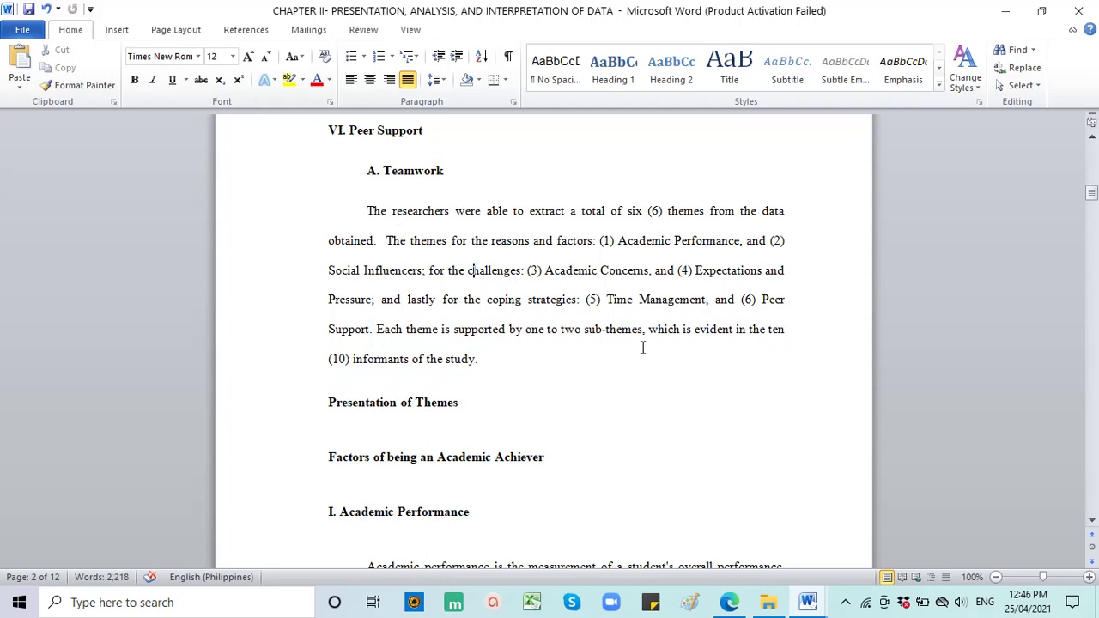
- Highlight the "Presentation of Themes" heading, the "Factors of being an Academic Achiever" heading, and the theme "I. Academic Performance" below them
scroll(622, 366, "down", 3)
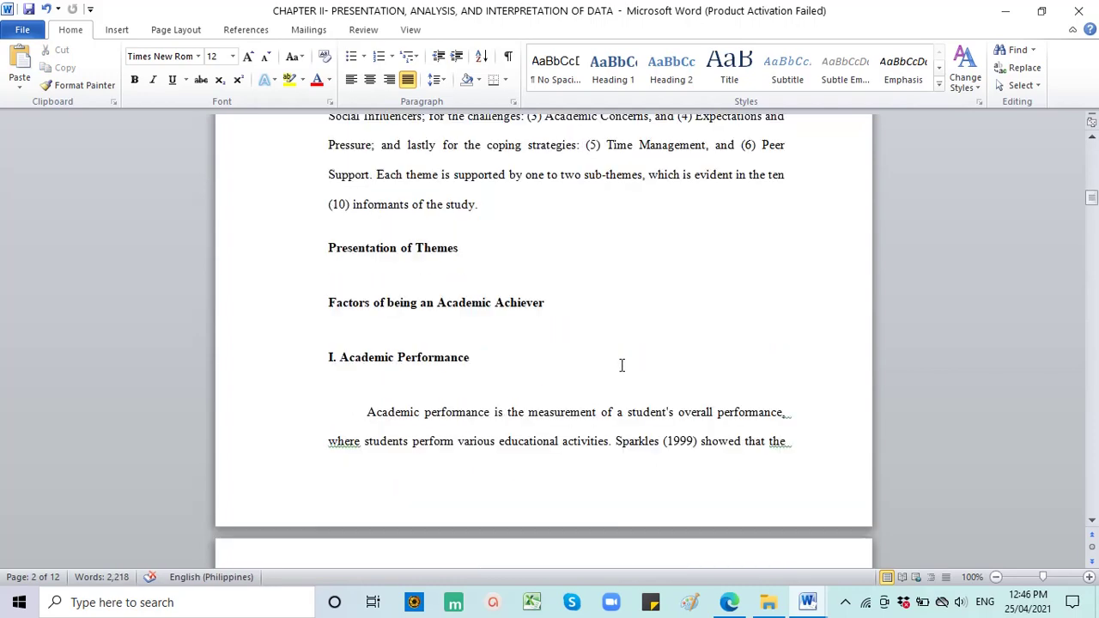
left_click_drag(335, 258, 473, 248)
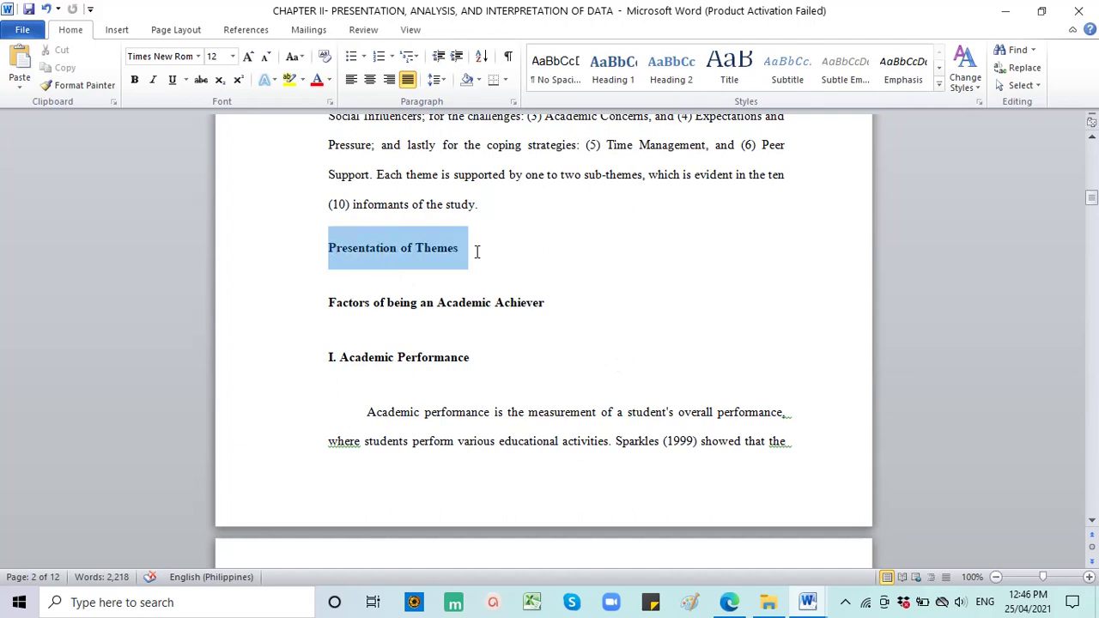
left_click_drag(330, 308, 553, 325)
scroll(552, 318, "down", 2)
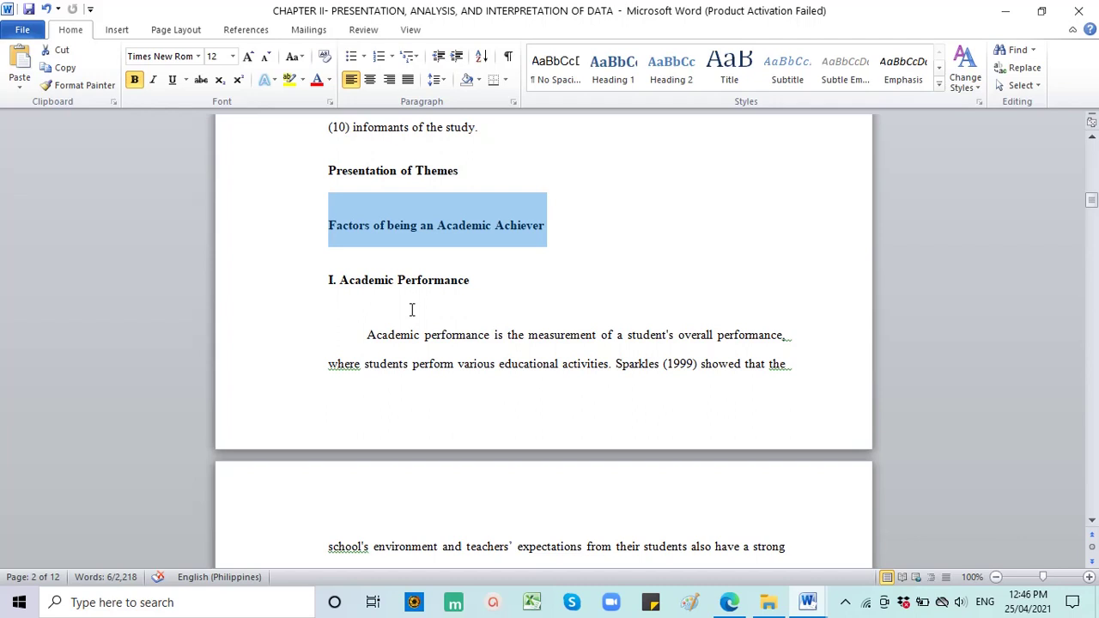
left_click_drag(473, 281, 331, 292)
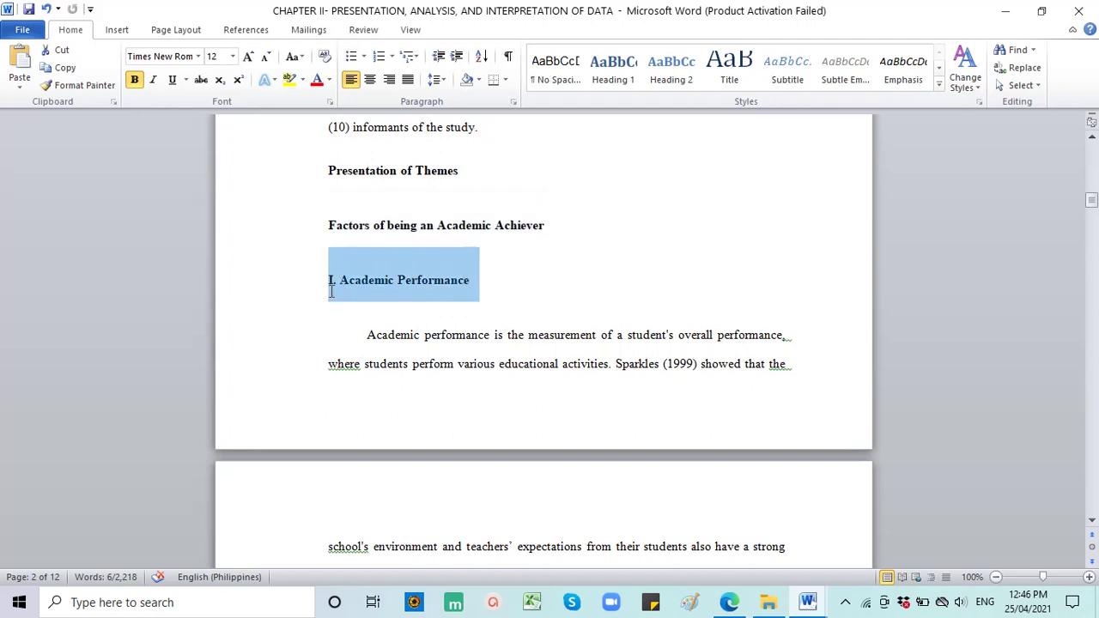
scroll(447, 341, "down", 2)
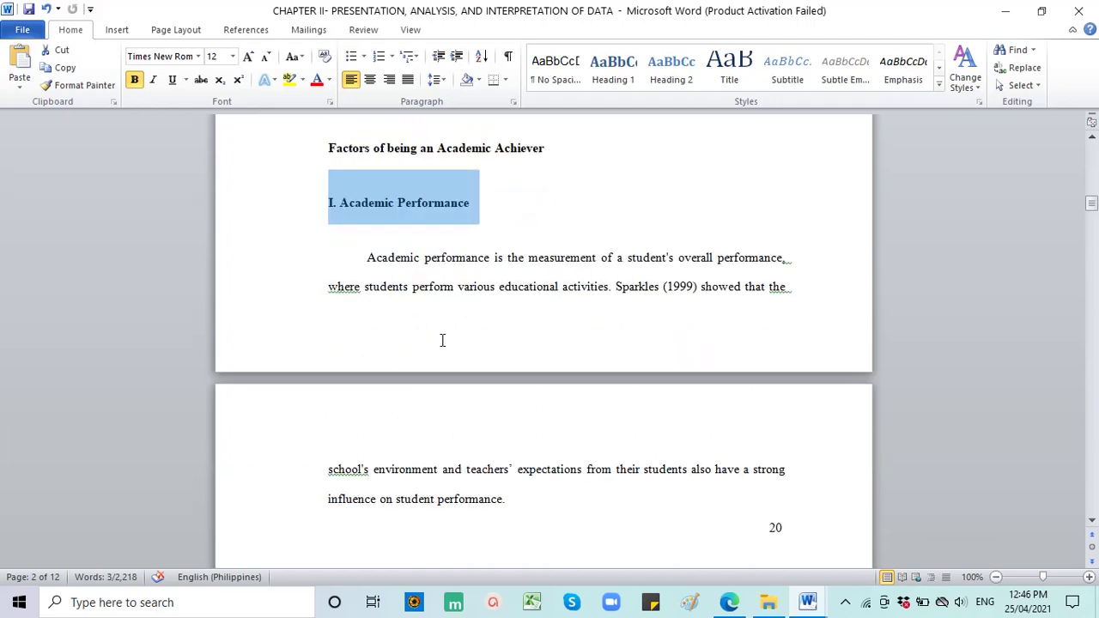
- Highlight the opening sentence under "I. Academic Performance" that defines academic performance
left_click(367, 260)
key("ctrl+j")
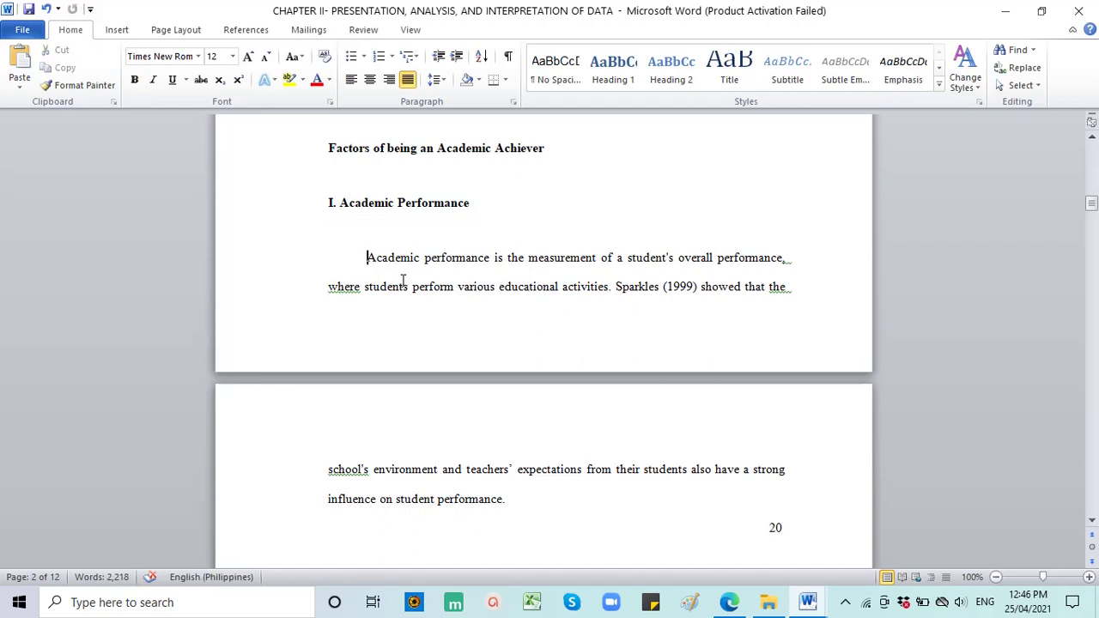
left_click_drag(374, 262, 609, 287)
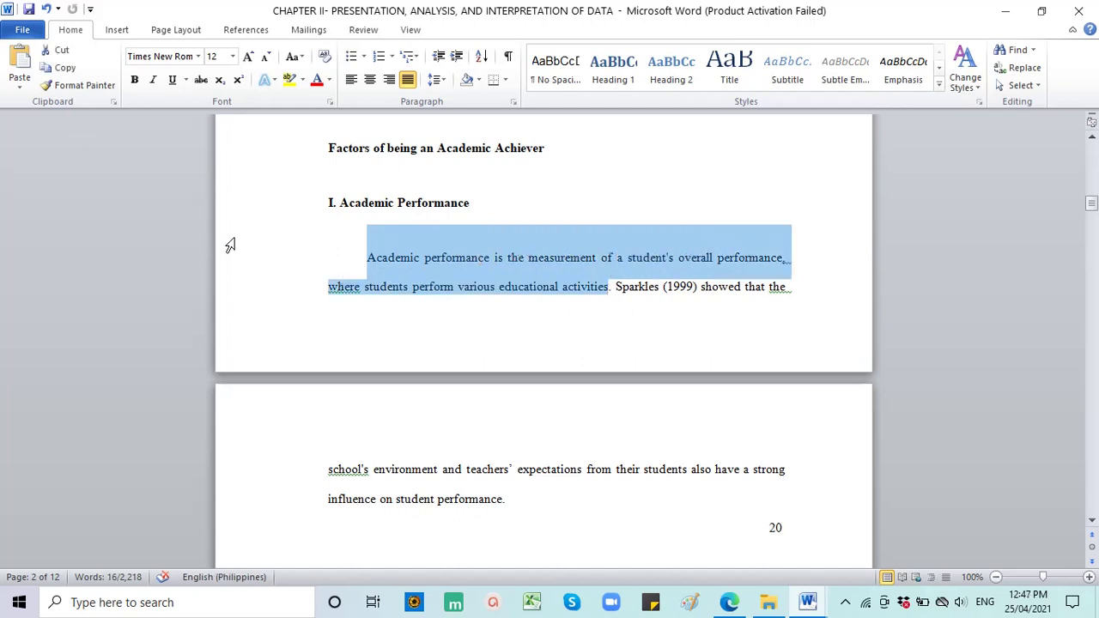
- Draw a text box about 7.7 cm wide and 0.71 cm high beside the "I. Academic Performance" heading
scroll(230, 246, "up", 1)
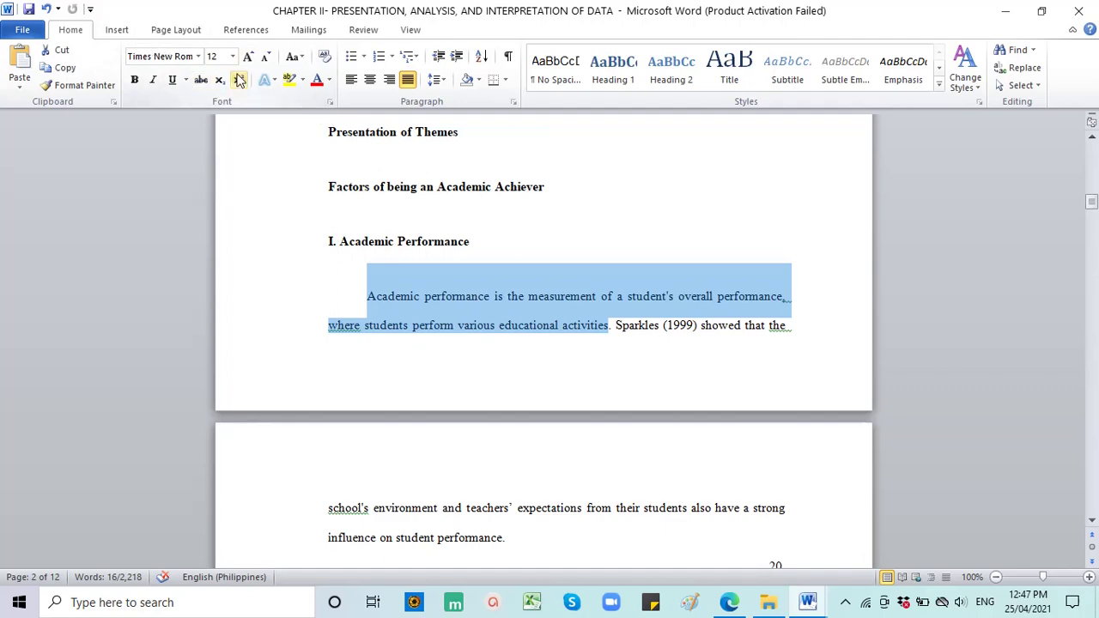
left_click(117, 30)
left_click(242, 75)
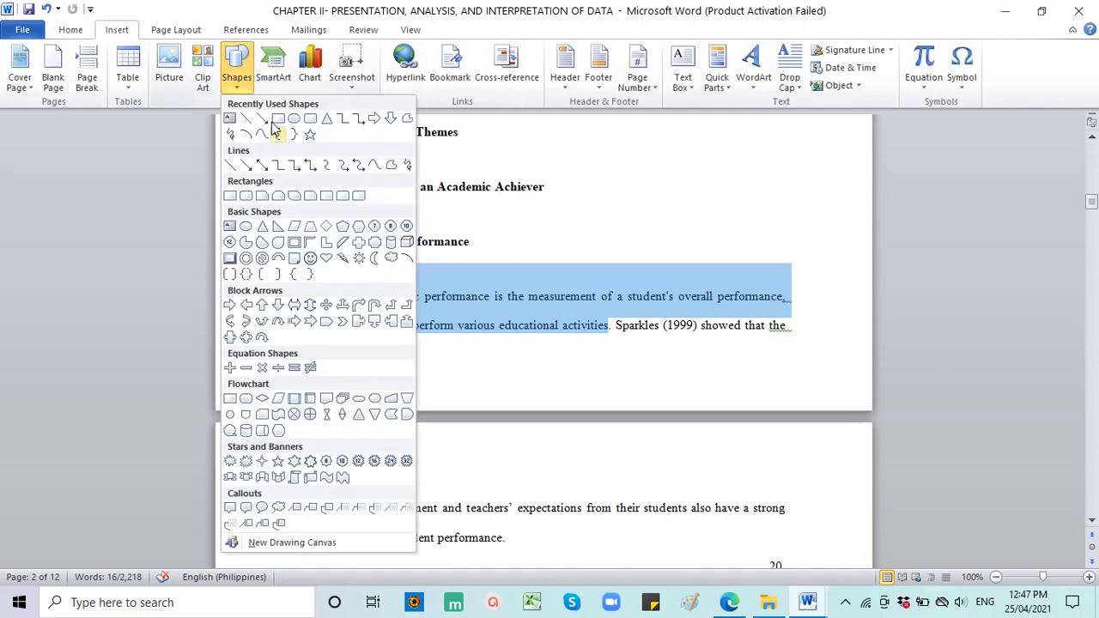
left_click(230, 119)
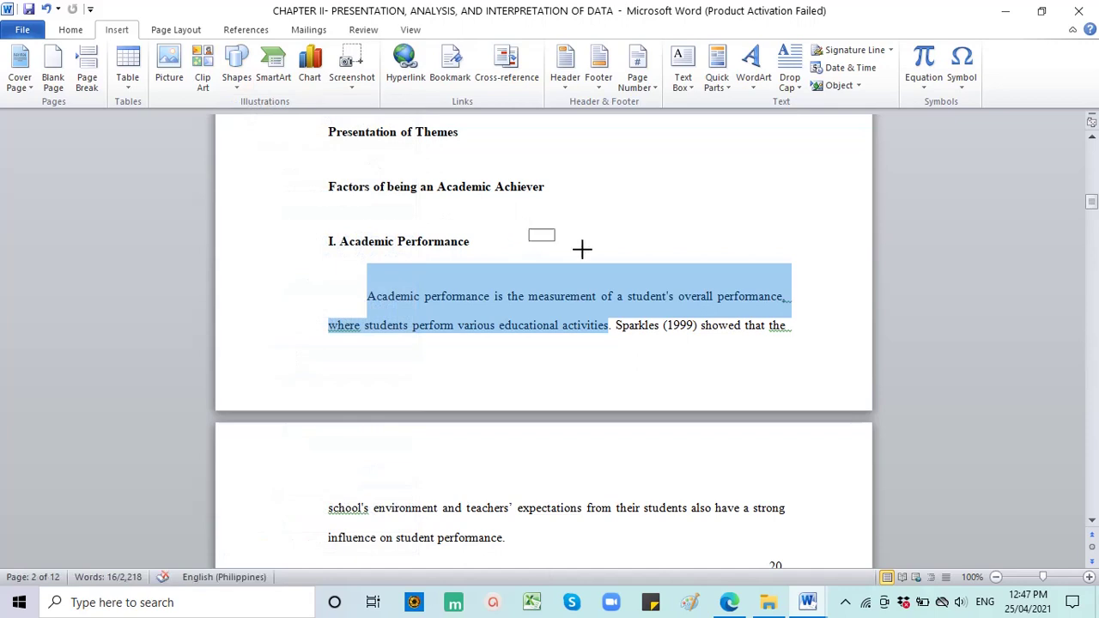
left_click_drag(583, 249, 763, 251)
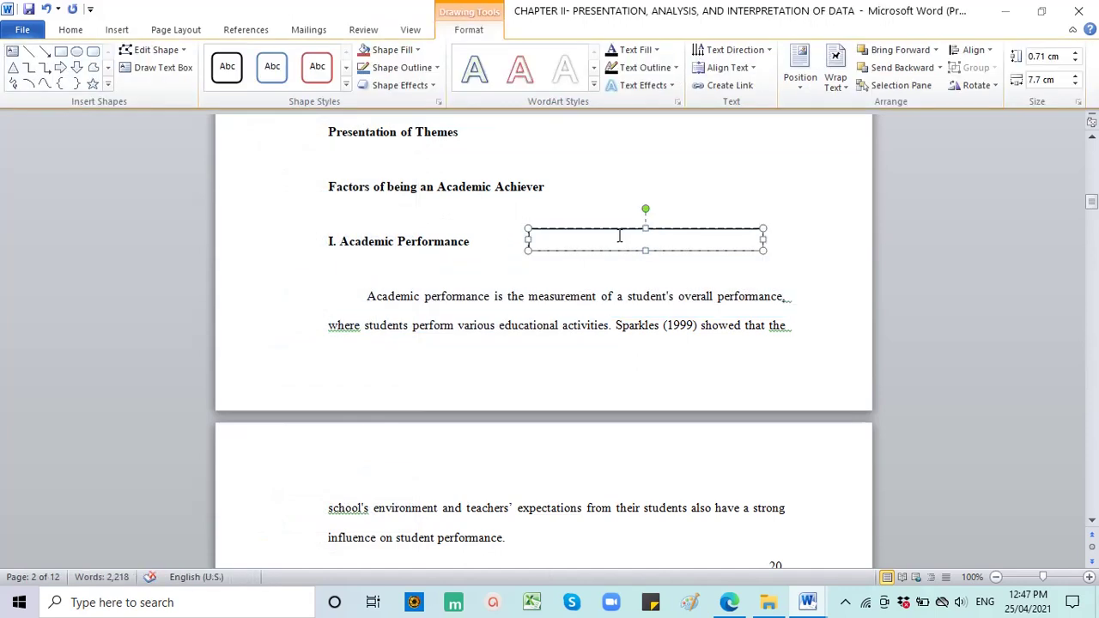
- Enter the label "DEFINITION OF THE THEME" in capitals inside the new text box
type("def")
key("BackSpace")
key("BackSpace")
key("BackSpace")
key("Caps_Lock")
type("DEFI")
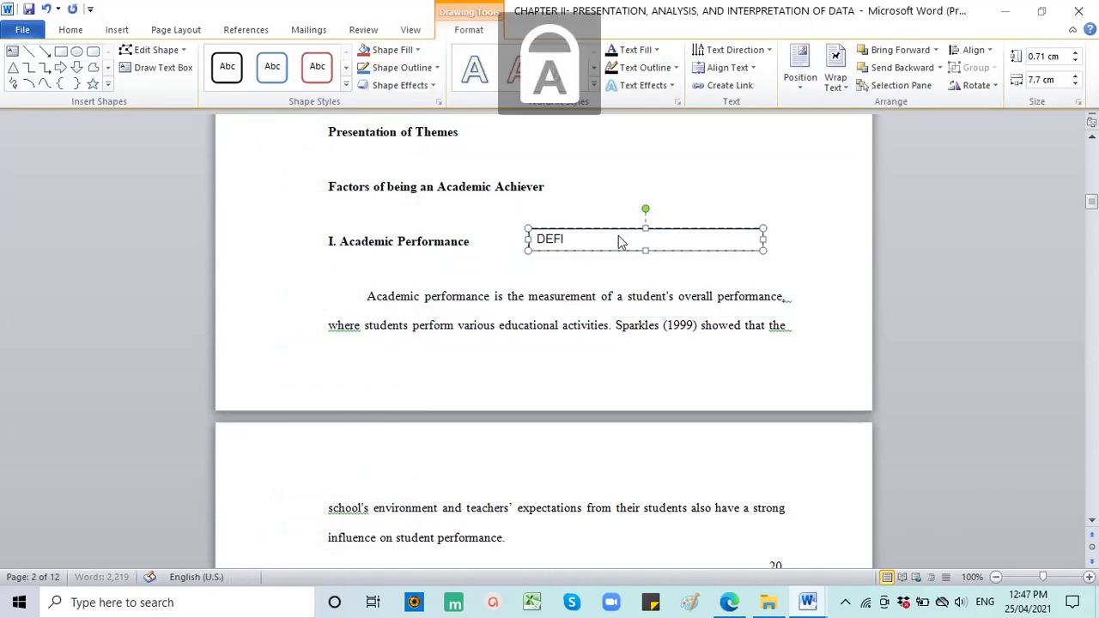
type("NITION OF THE")
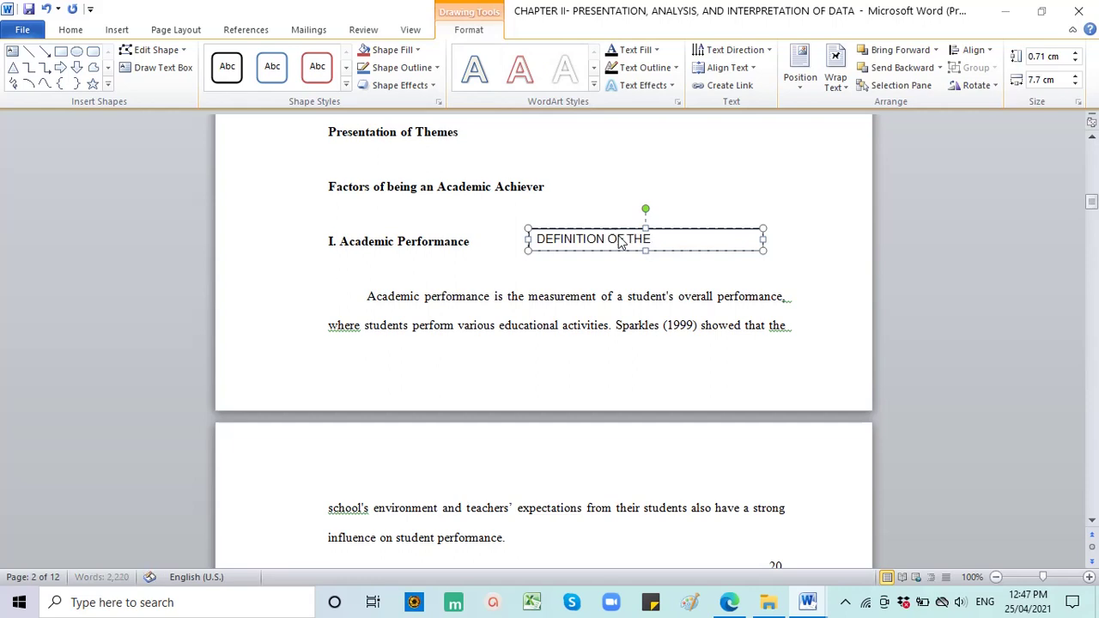
type(" THEME")
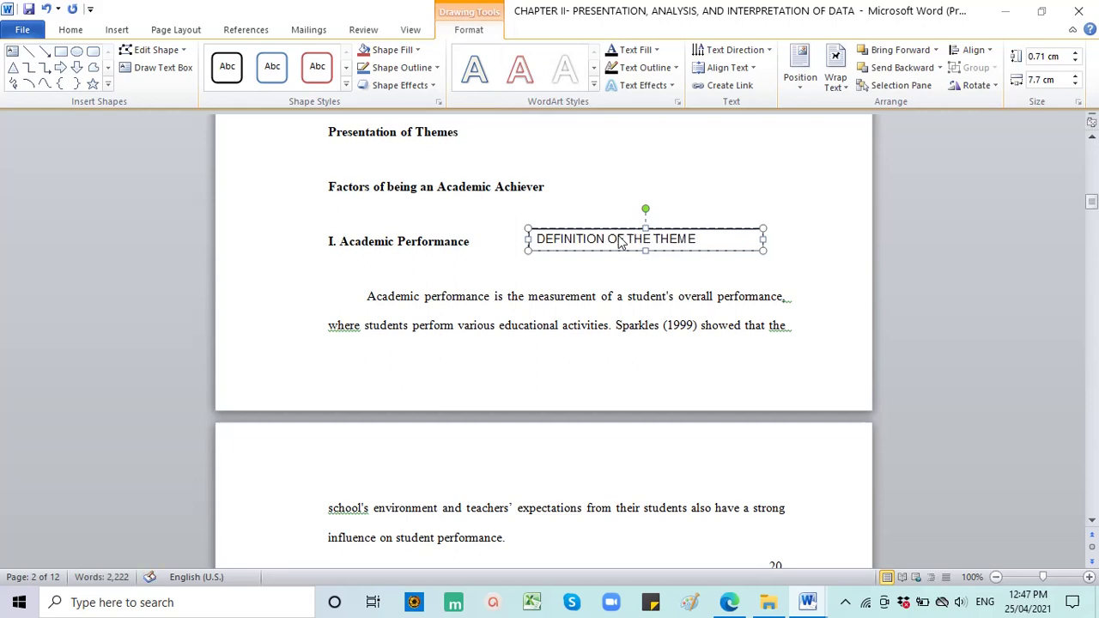
- Format the "DEFINITION OF THE THEME" label in the text box as bold red text
left_click_drag(714, 237, 536, 239)
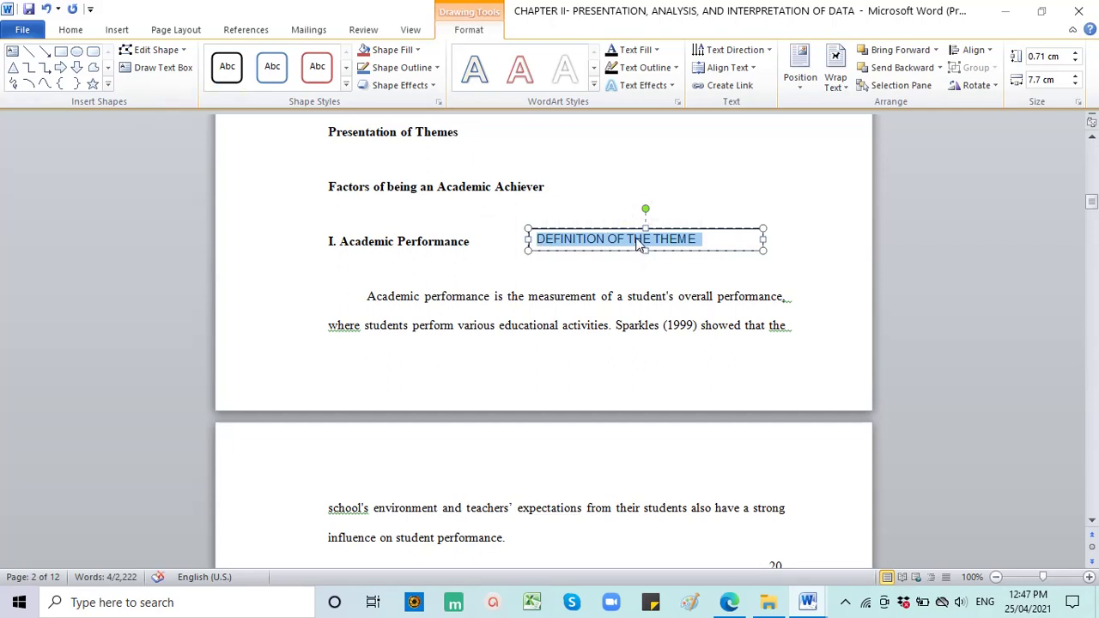
right_click(640, 244)
left_click(743, 214)
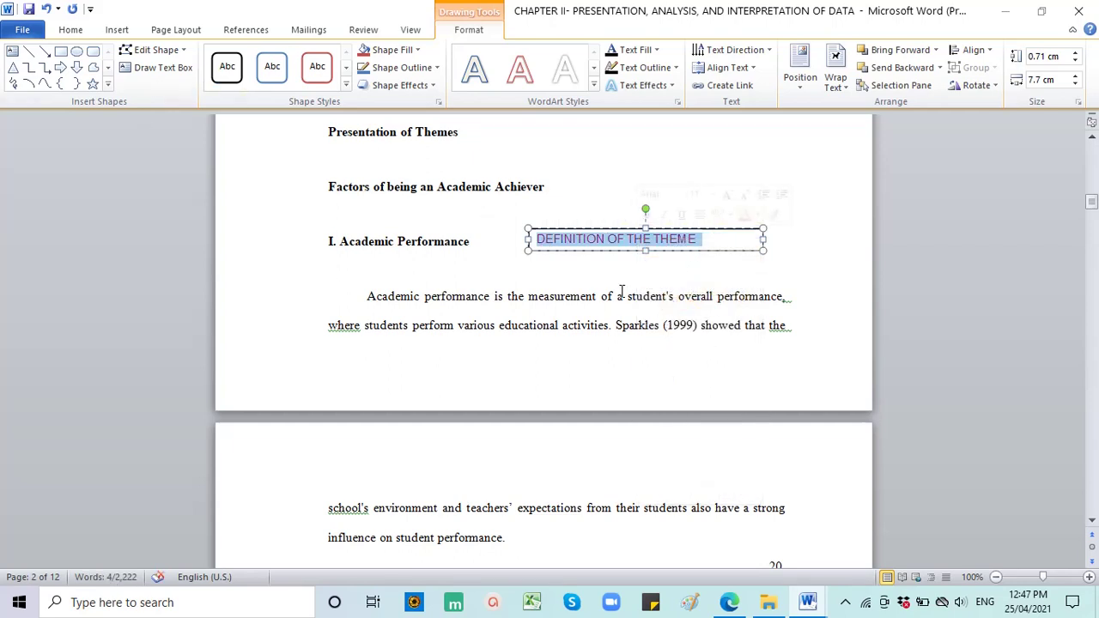
left_click(626, 296)
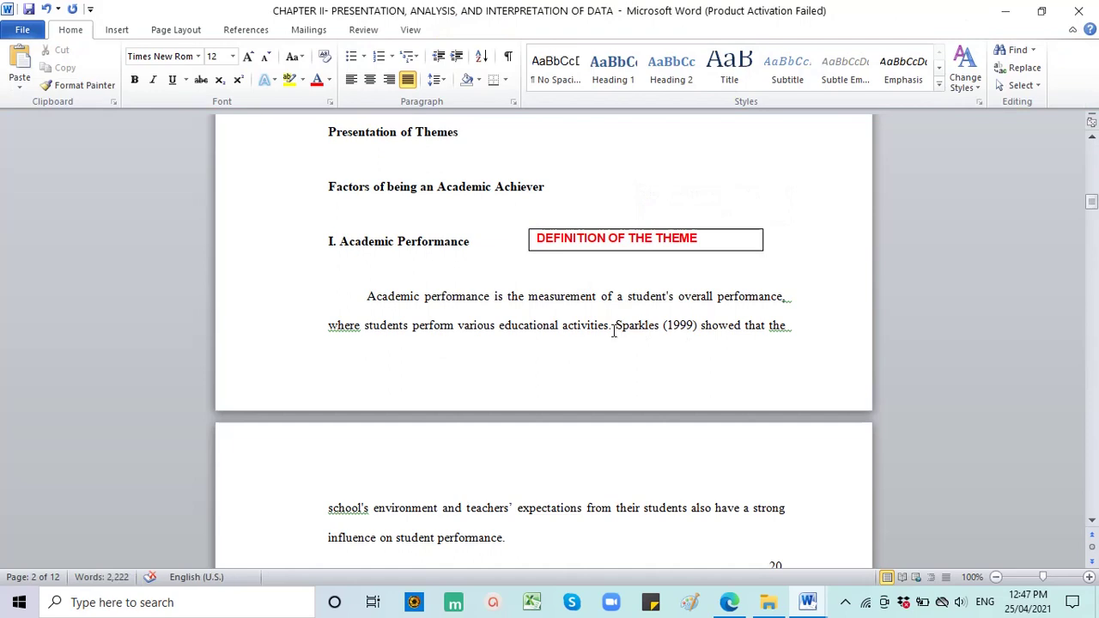
- Color the opening sentence that defines academic performance red to match the "DEFINITION OF THE THEME" label
left_click_drag(614, 331, 367, 296)
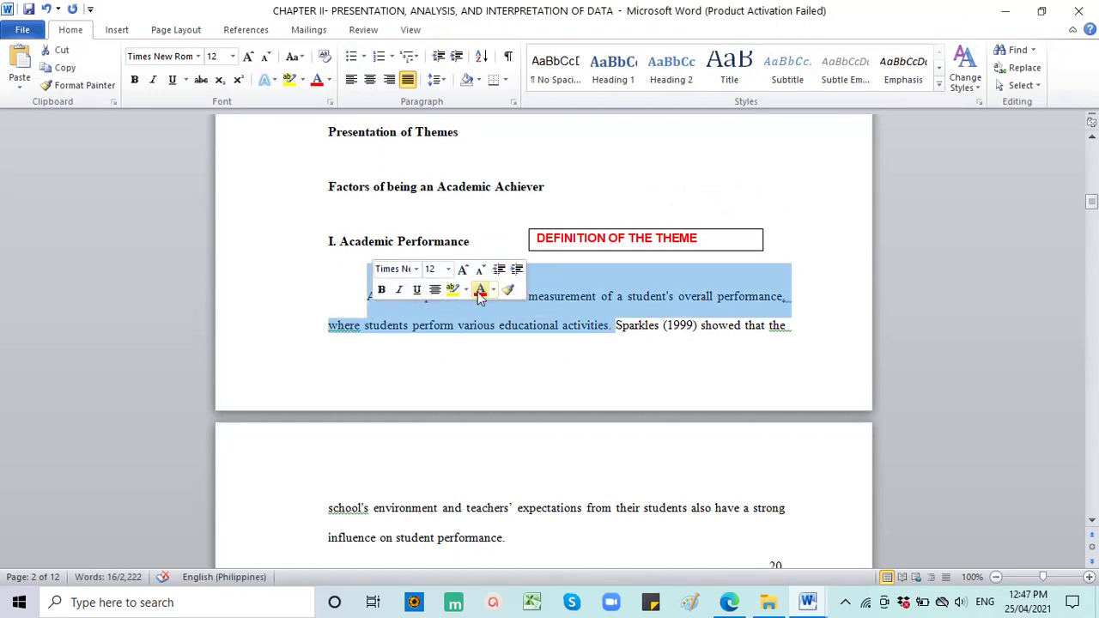
left_click(480, 292)
left_click(495, 328)
left_click_drag(375, 296, 467, 327)
left_click(445, 342)
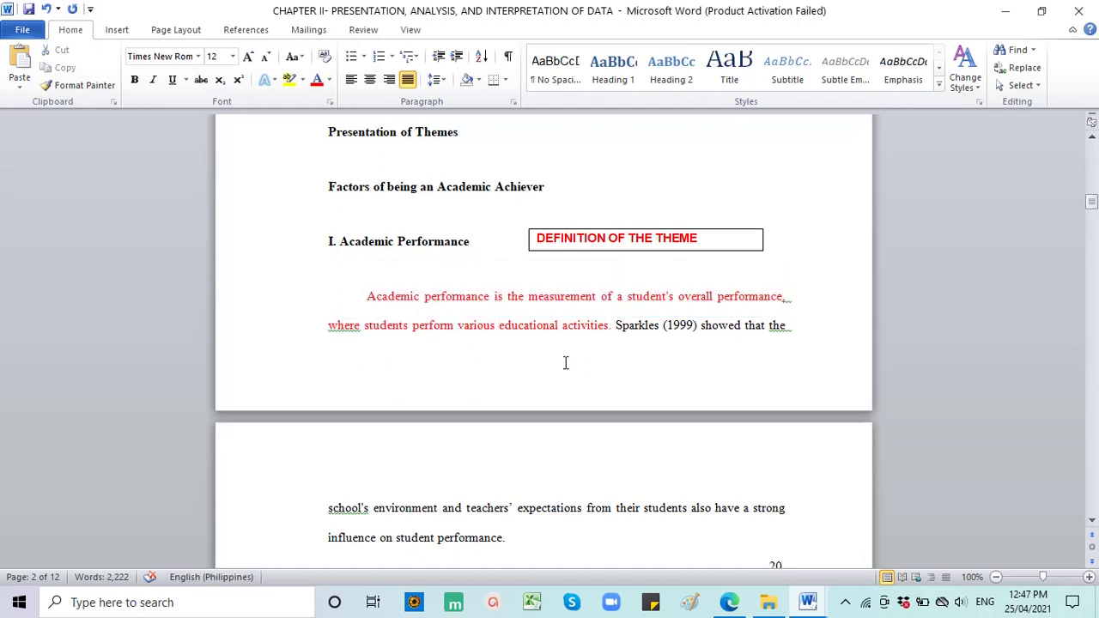
- Examine the cited 1999 sentence that follows the definition and continues onto the following page
scroll(611, 337, "down", 2)
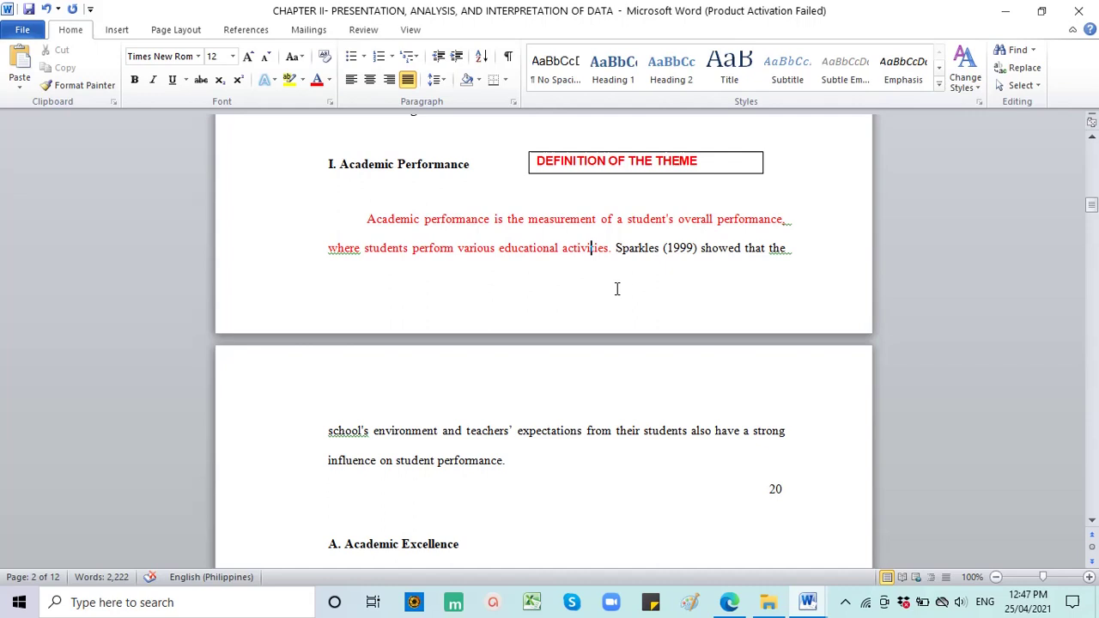
left_click_drag(621, 251, 514, 461)
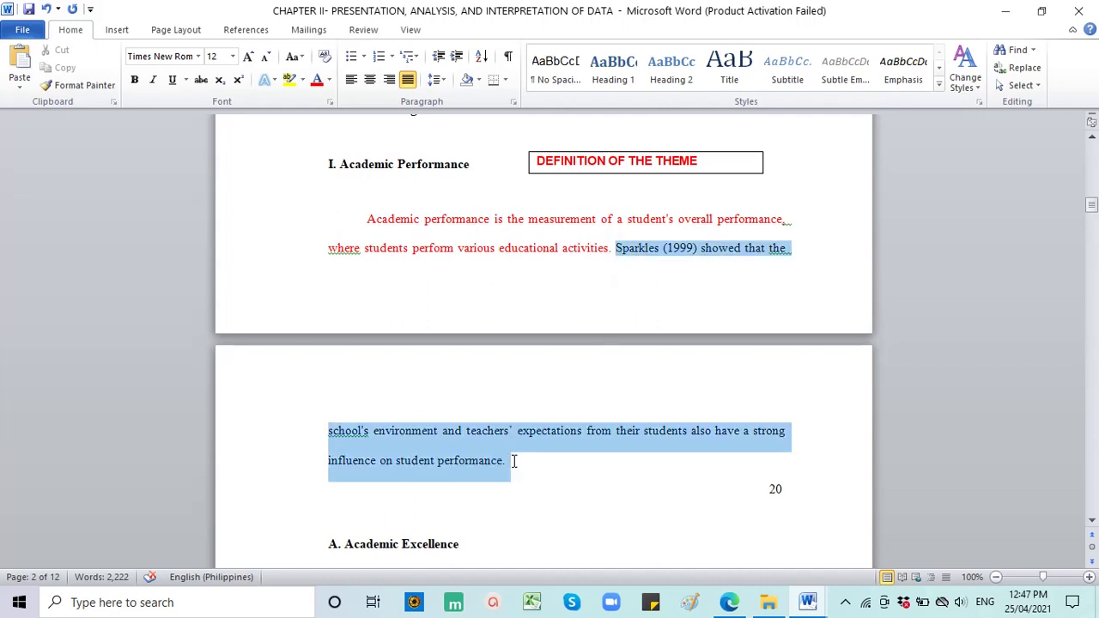
left_click(451, 464)
left_click_drag(535, 461, 626, 245)
left_click(537, 411)
left_click(525, 462)
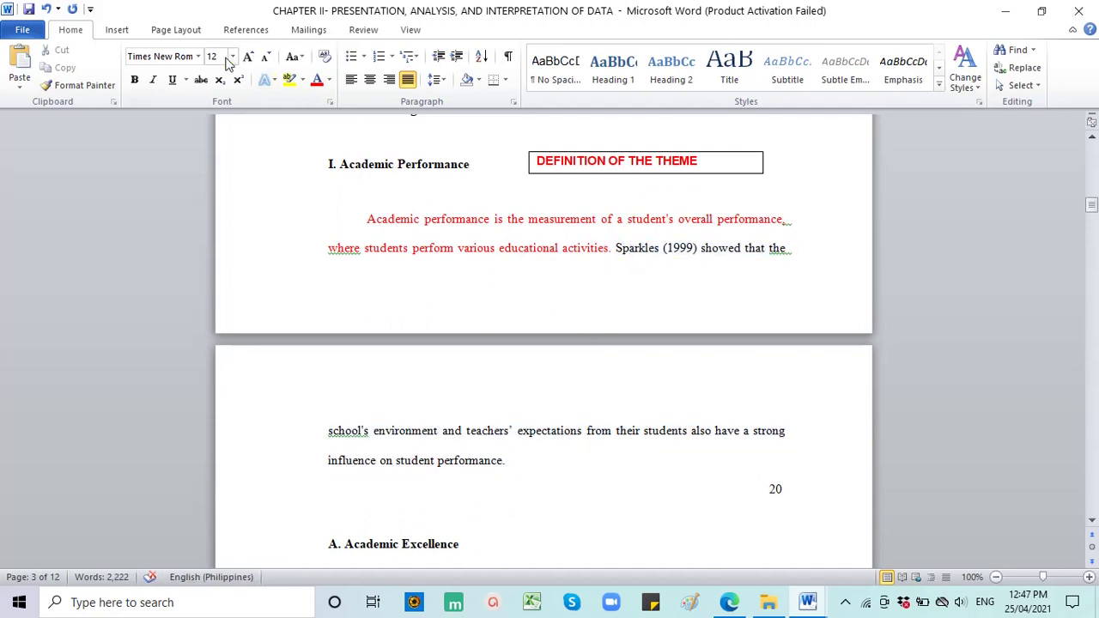
- Draw a text box about 8.31 cm wide and 1.51 cm high below the end of the cited sentence
left_click(120, 31)
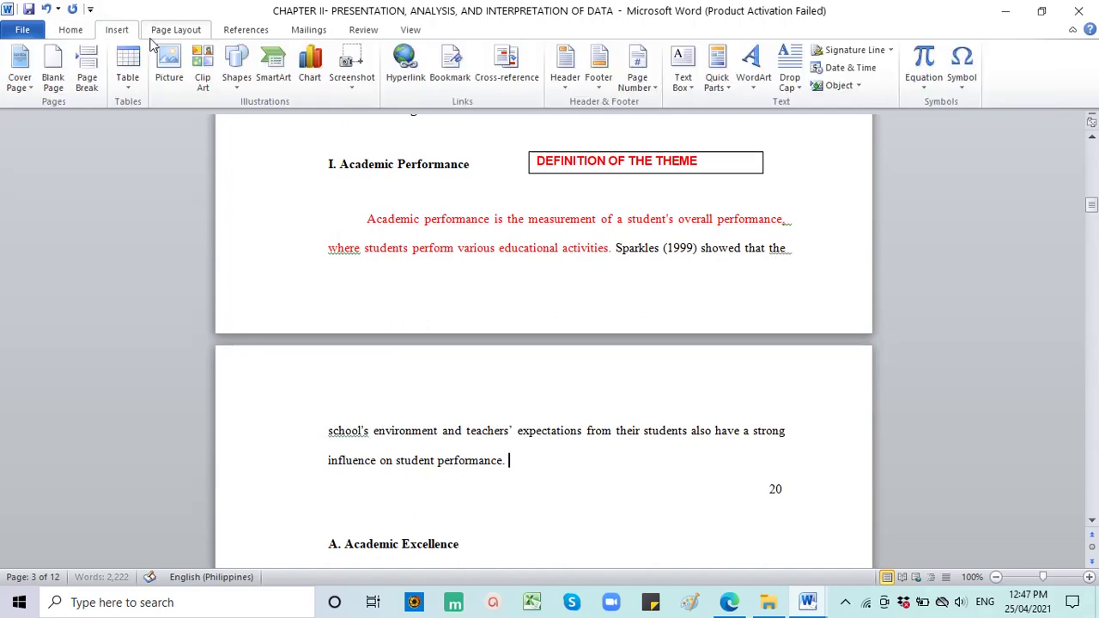
left_click(239, 79)
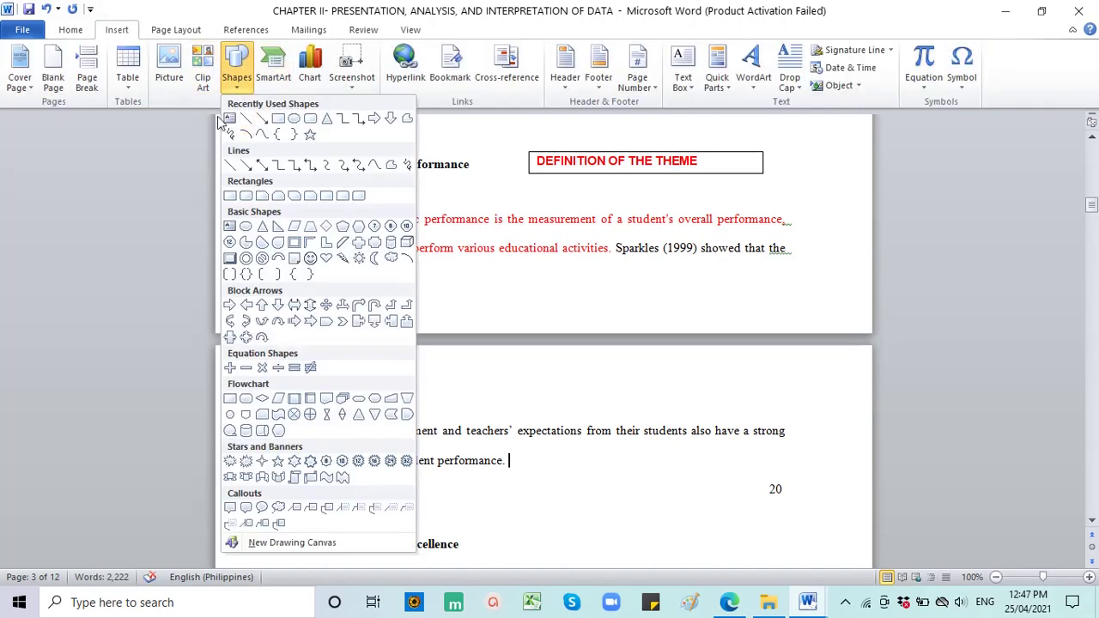
left_click(228, 119)
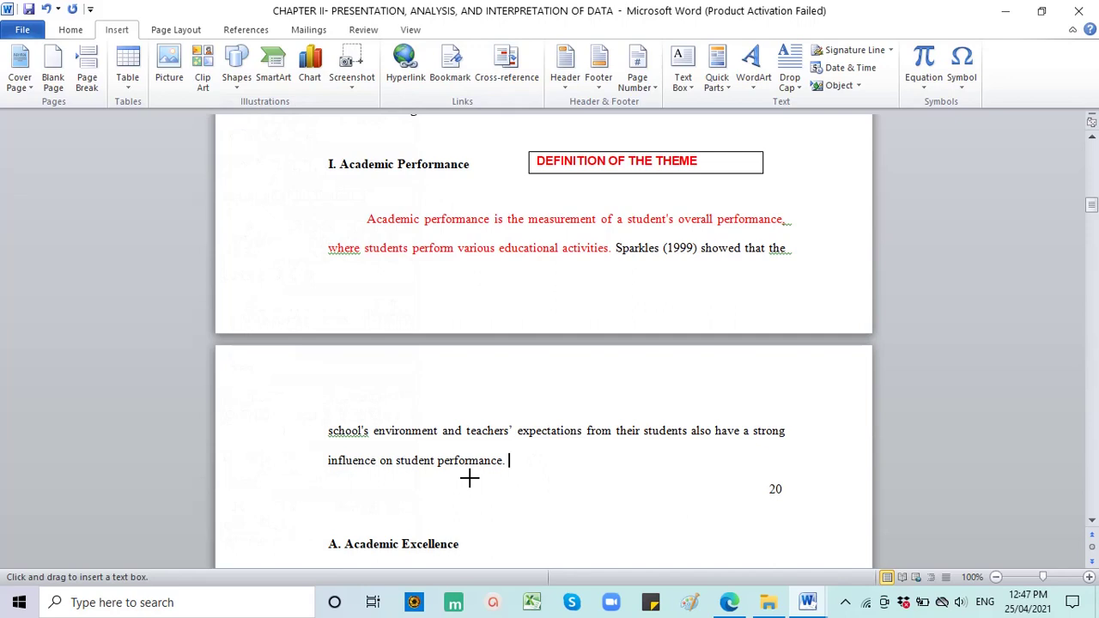
left_click_drag(469, 479, 723, 521)
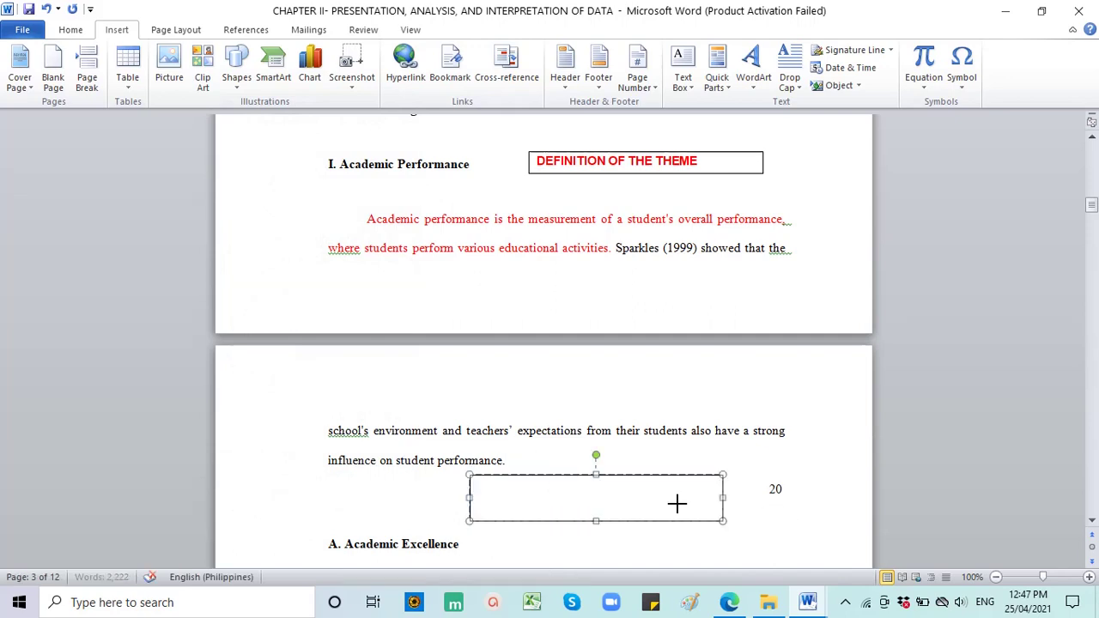
- Enter "SUPPORTED BY A CITATION FROM YOUR RELATED LITERATURE" in capitals inside the new text box
type("SU")
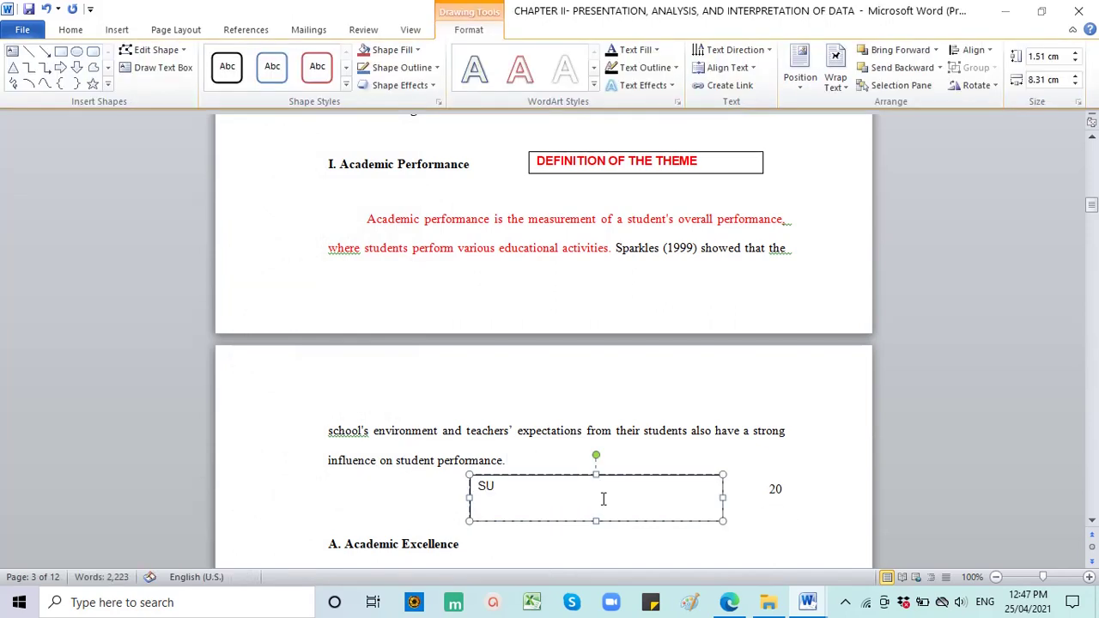
type("PPORTED BY")
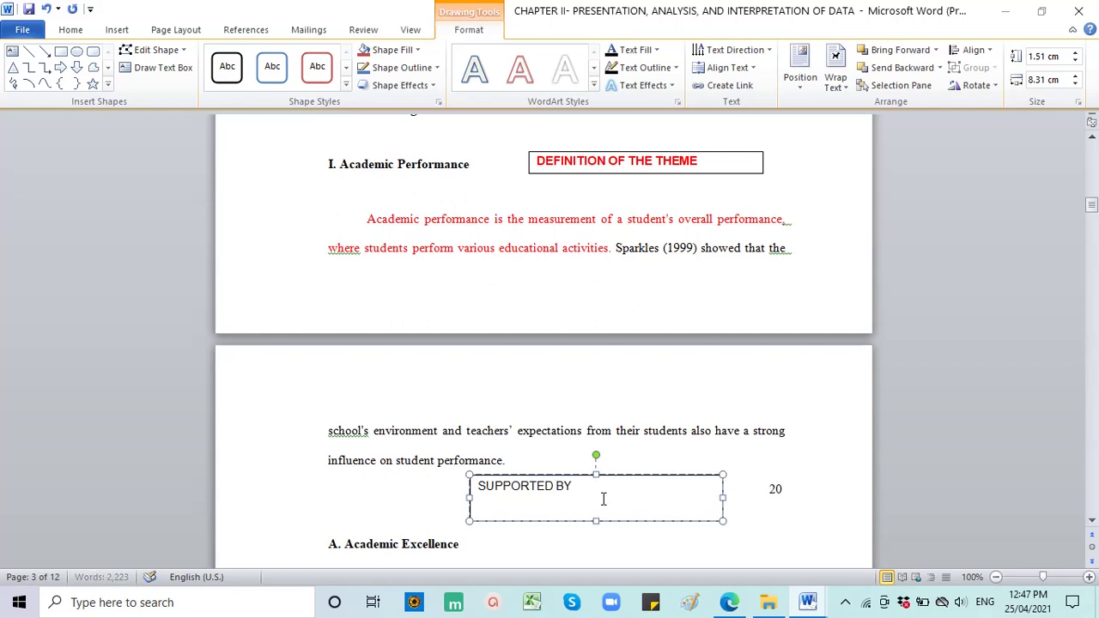
type(" A CITATION")
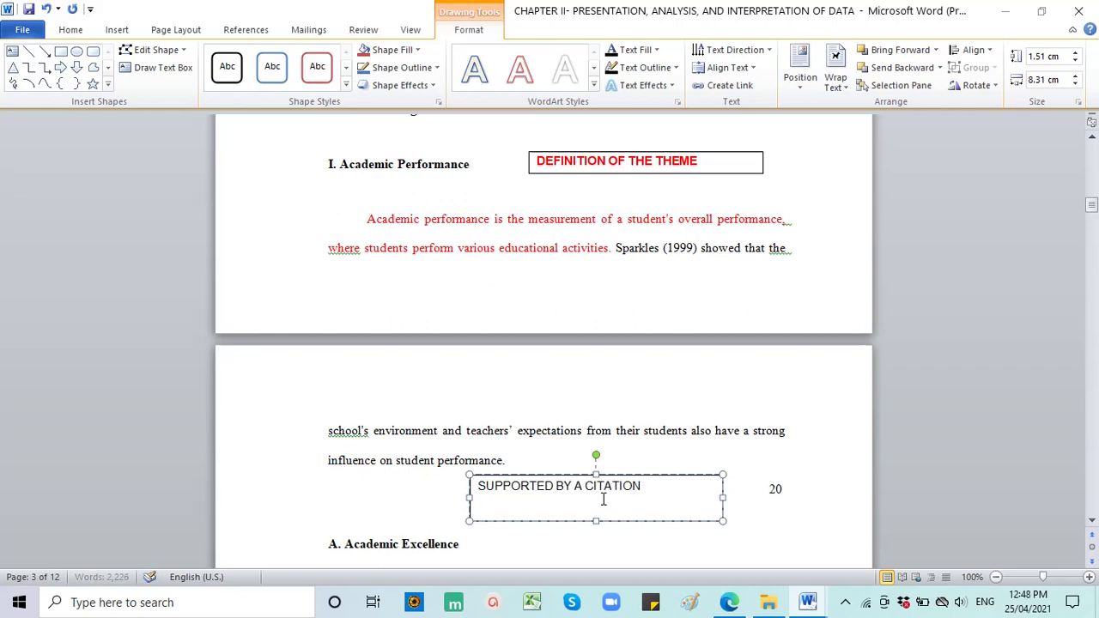
type(" FROM YOUR REALTE")
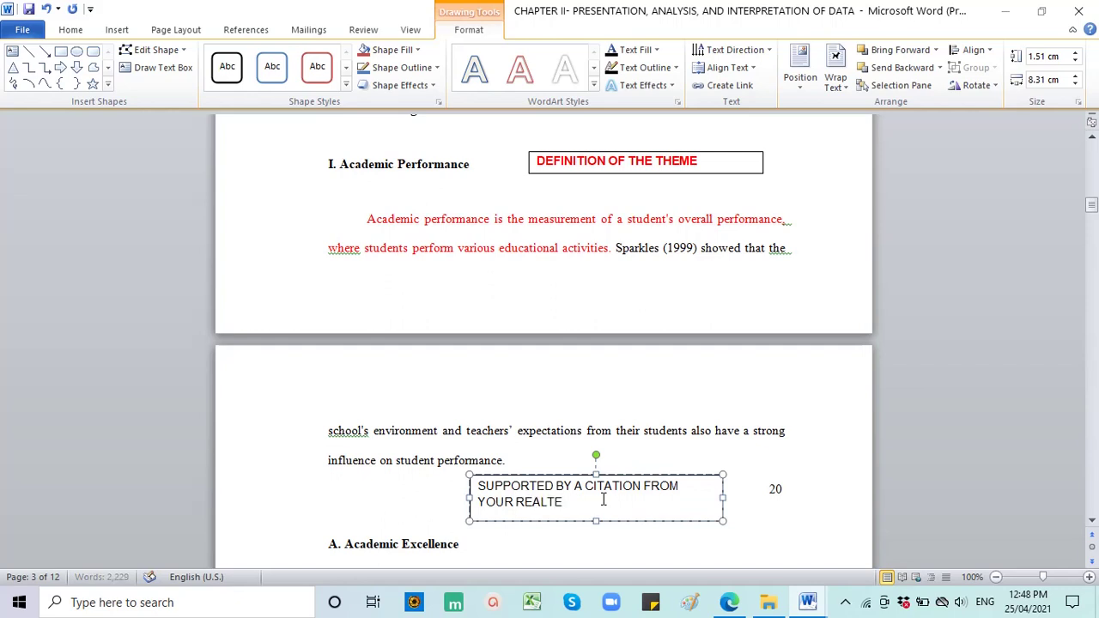
key("BackSpace")
key("BackSpace")
key("BackSpace")
key("BackSpace")
type("LATED ")
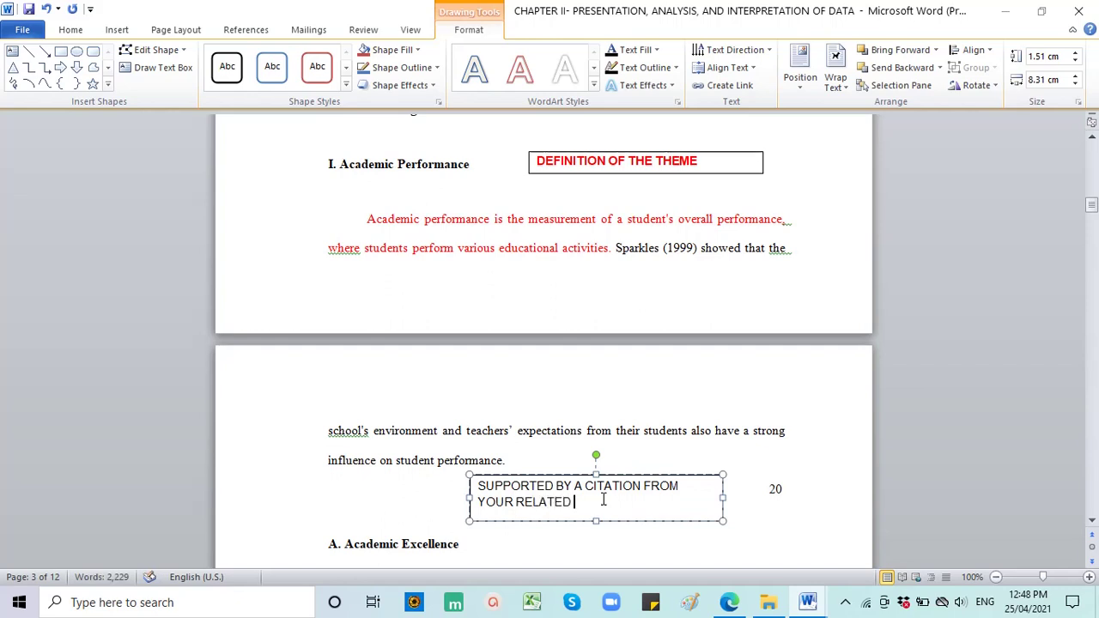
type("LITERATURE")
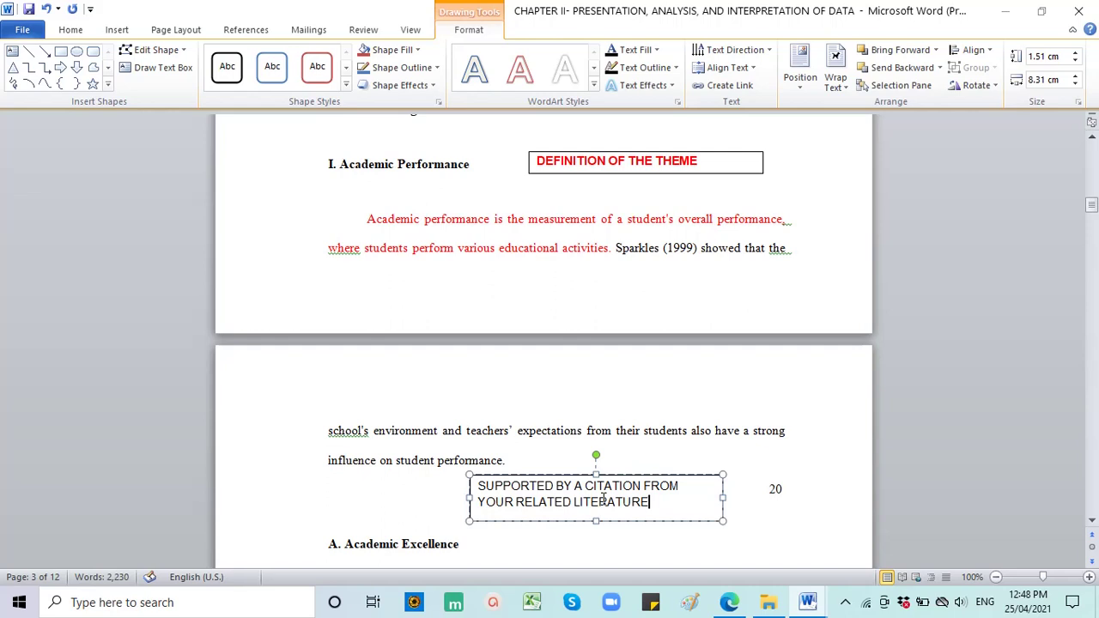
- Extend the citation label after "LITERATURE" with ", STUDIES AND FROM"
type(" AND T")
key("BackSpace")
key("BackSpace")
key("BackSpace")
key("BackSpace")
key("BackSpace")
key("BackSpace")
type(", STUDIES AND")
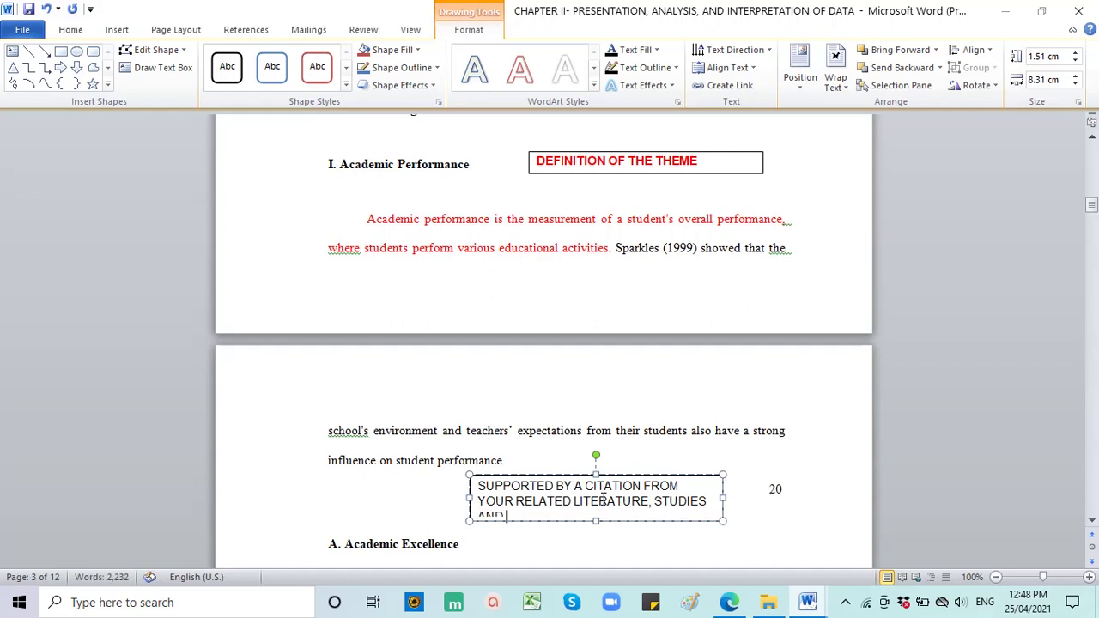
type(" FROM YOUR")
key("BackSpace")
key("BackSpace")
key("BackSpace")
key("BackSpace")
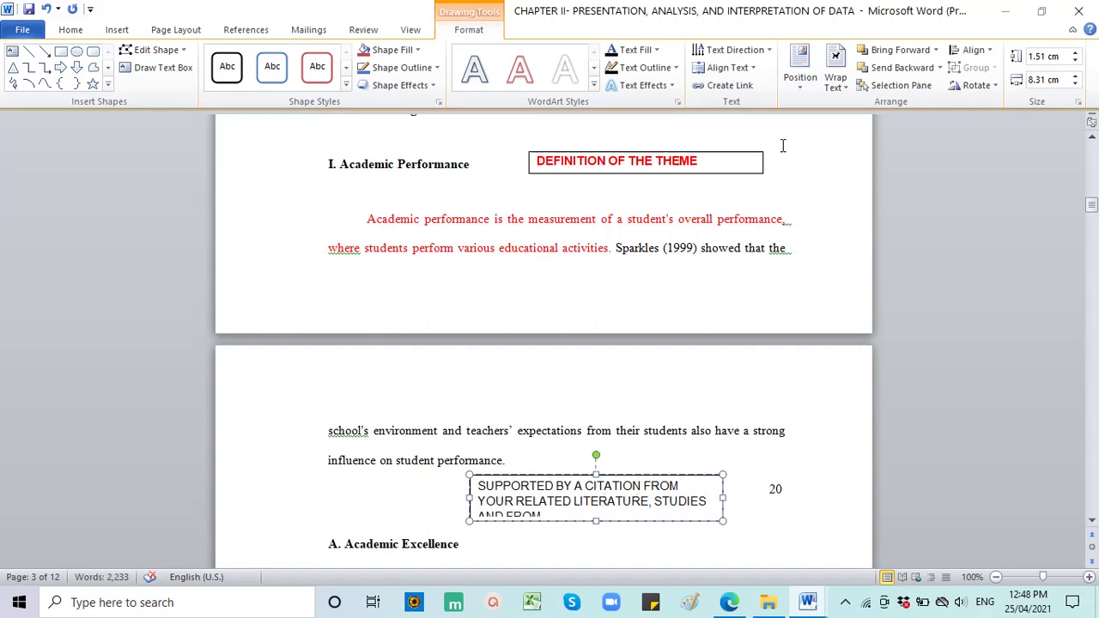
- Enlarge the citation text box to about 9.21 cm wide and 2.94 cm high
scroll(644, 452, "down", 1)
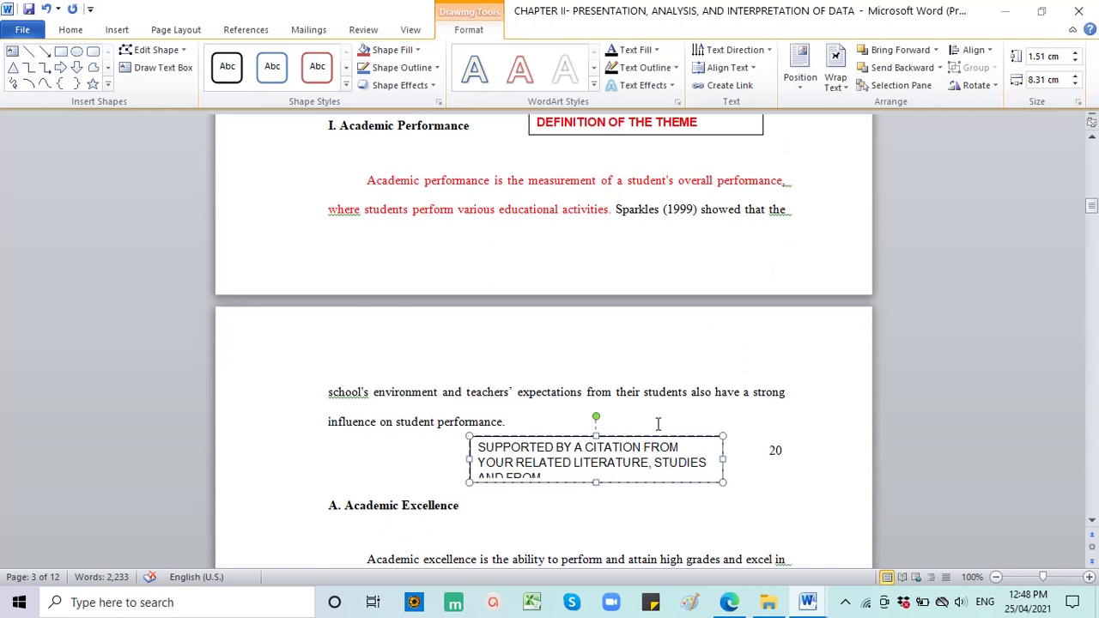
left_click(747, 510)
left_click(698, 477)
left_click_drag(722, 485, 749, 524)
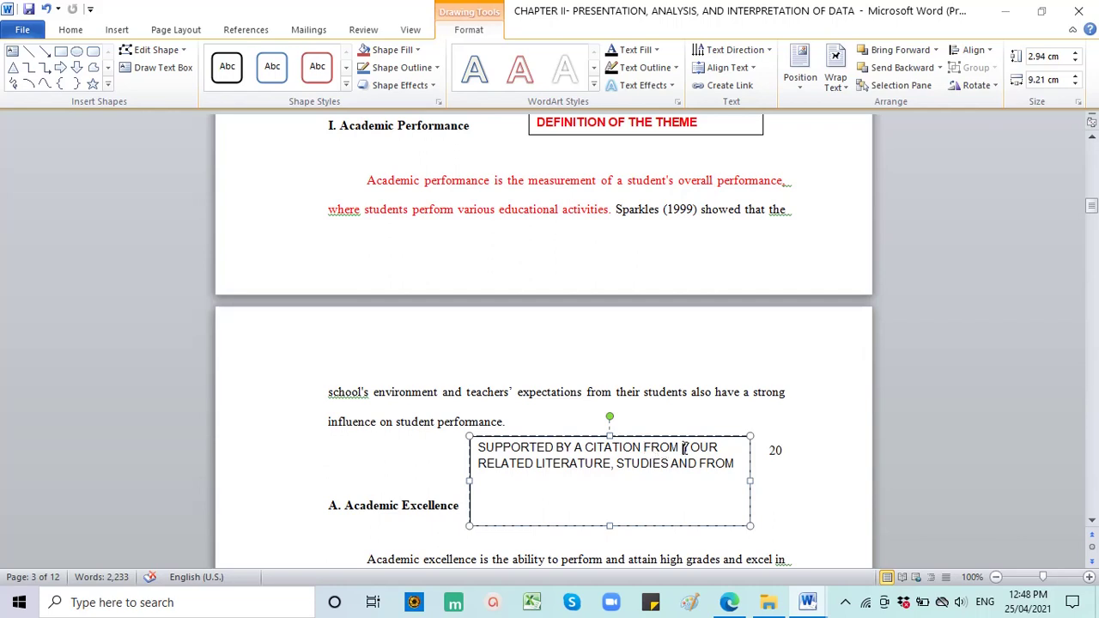
- Insert "ONE OF THE FOLLOWING:" before "YOUR RELATED LITERATURE" and move the remaining text onto a new line
type("ONE OF THE FOLL")
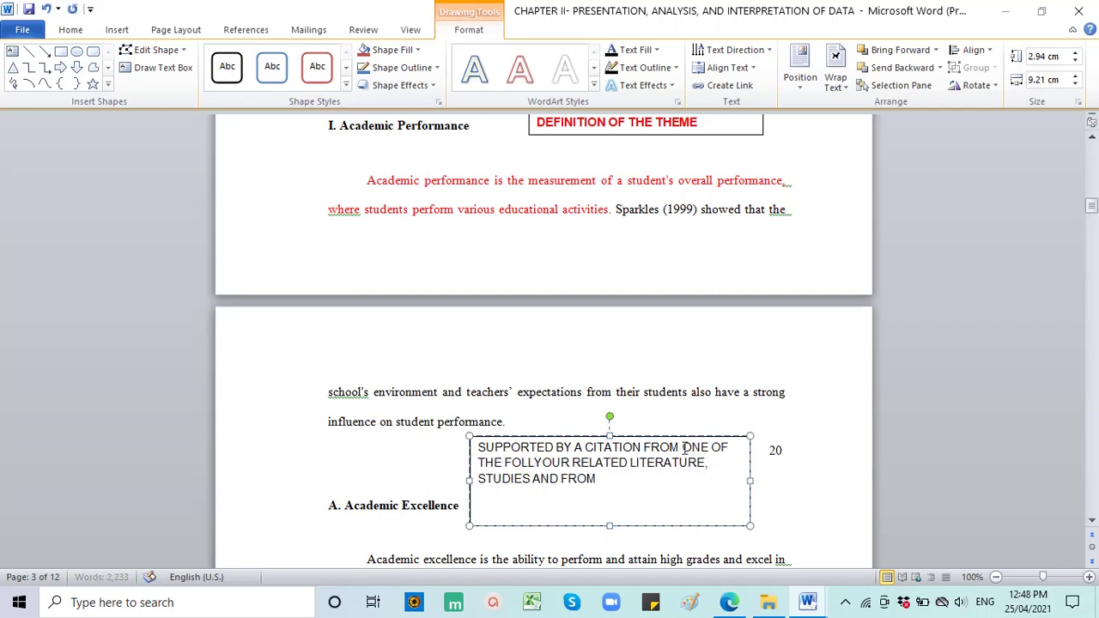
type("OWING")
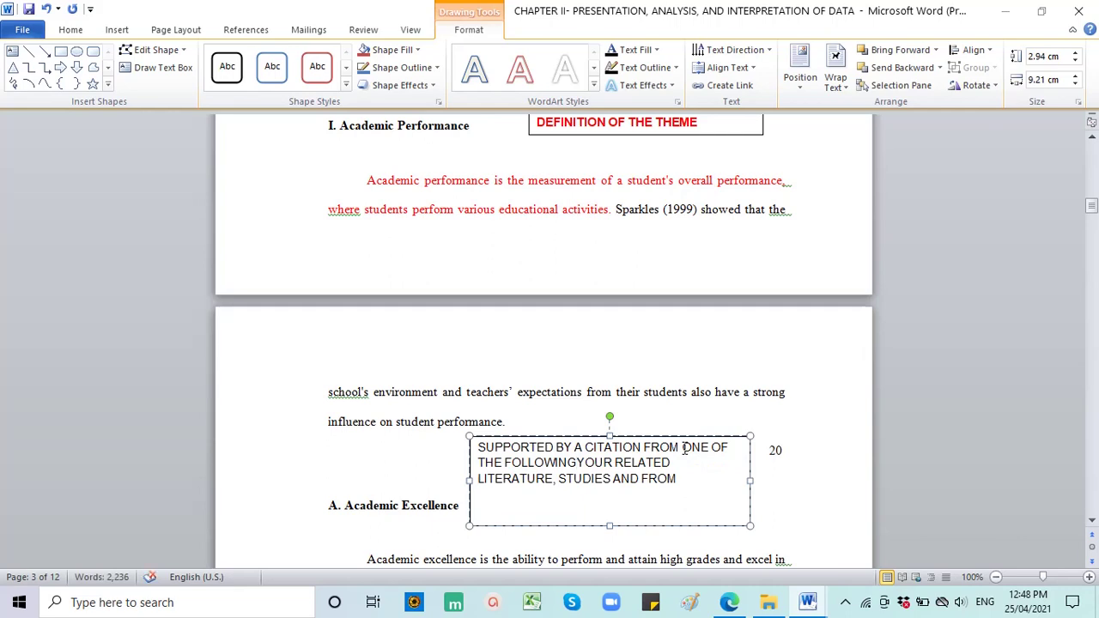
key("BackSpace")
key("BackSpace")
type("ING")
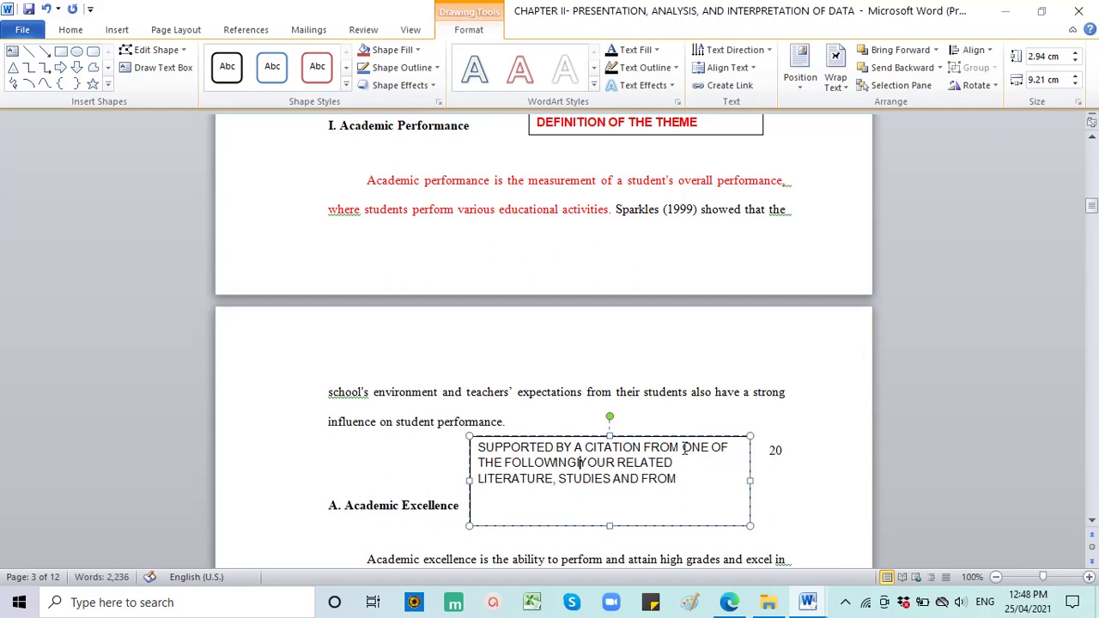
type(":")
key("Return")
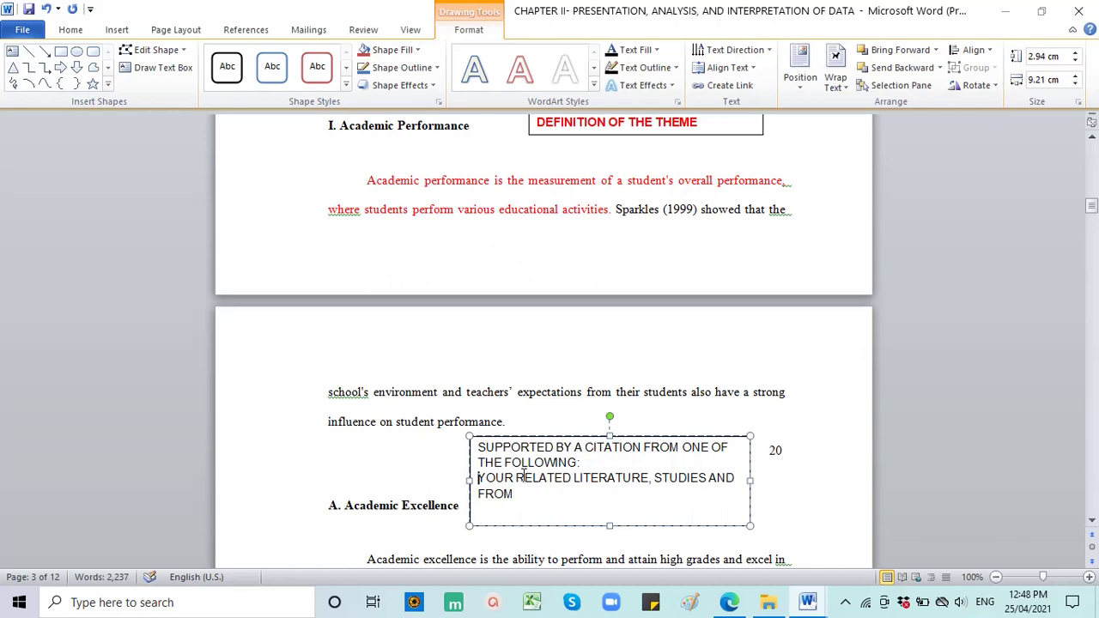
- Put "YOUR RELATED LITERATURE" on its own line without the comma and make it item 1 of a numbered list
left_click(654, 477)
key("Return")
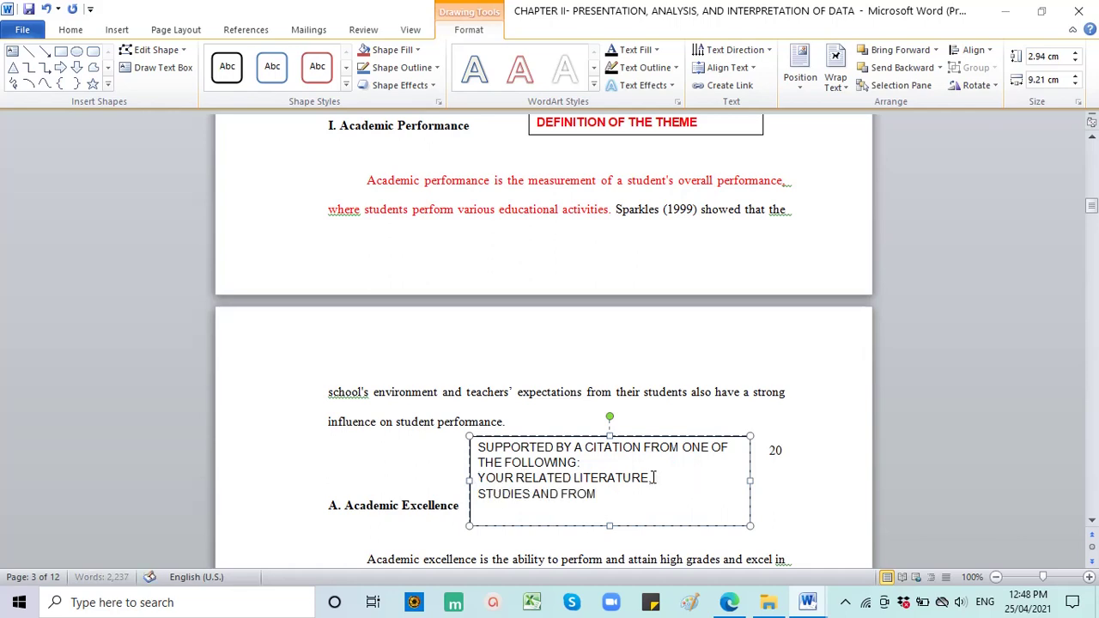
left_click(709, 478)
key("BackSpace")
left_click(478, 477)
type("1.")
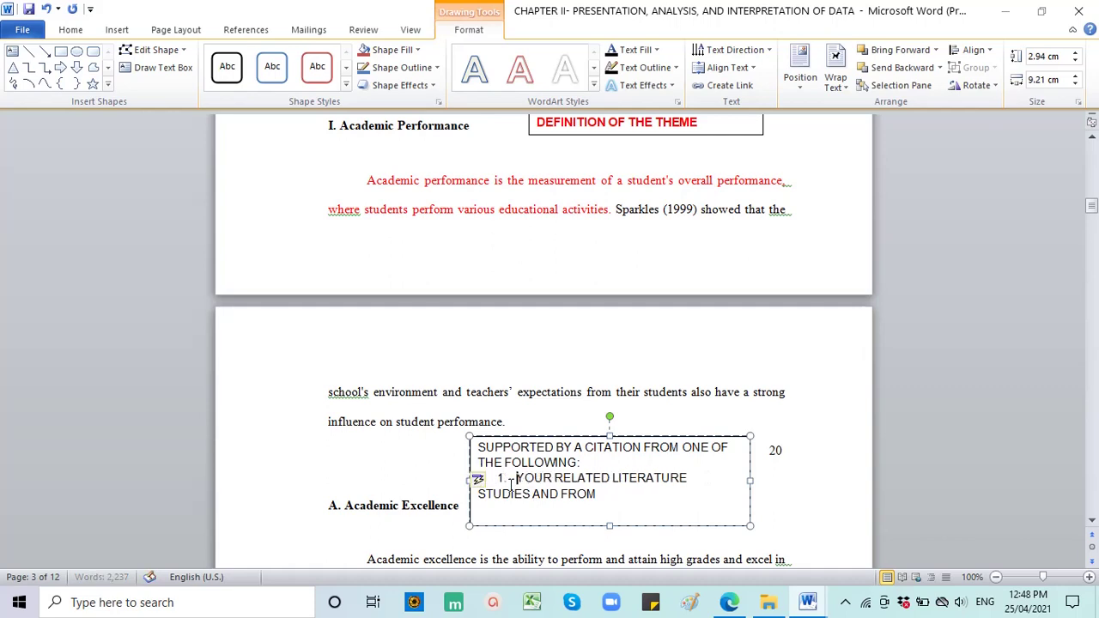
- Make the studies line item 2 of the list and add "YOUR RELATED" before "STUDIES"
left_click(478, 494)
type("2. YOUR RELATE")
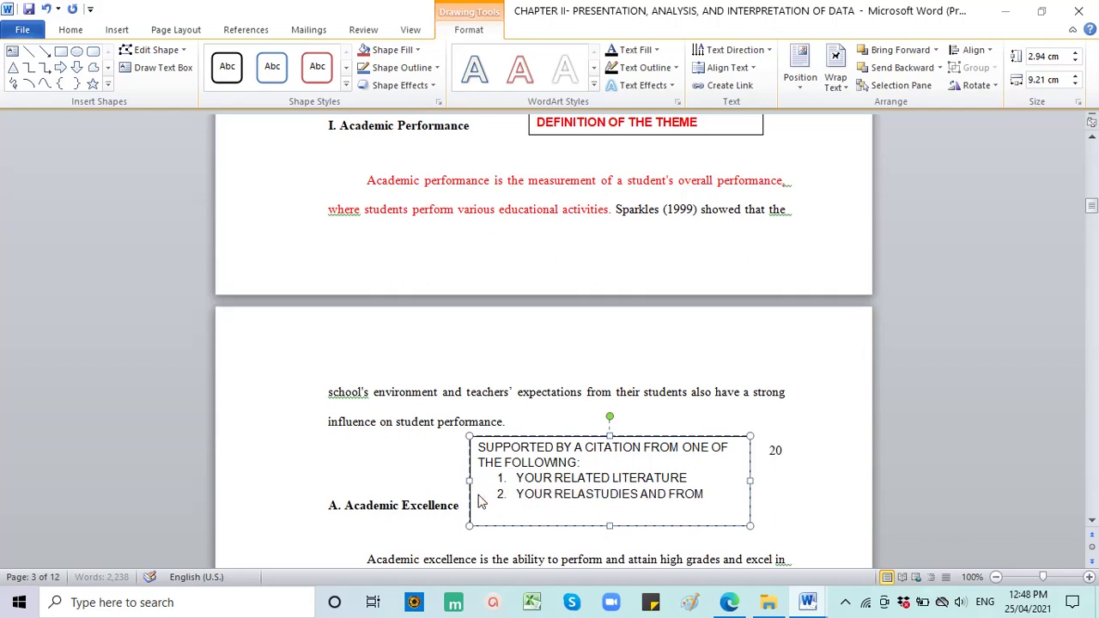
key("BackSpace")
type("D")
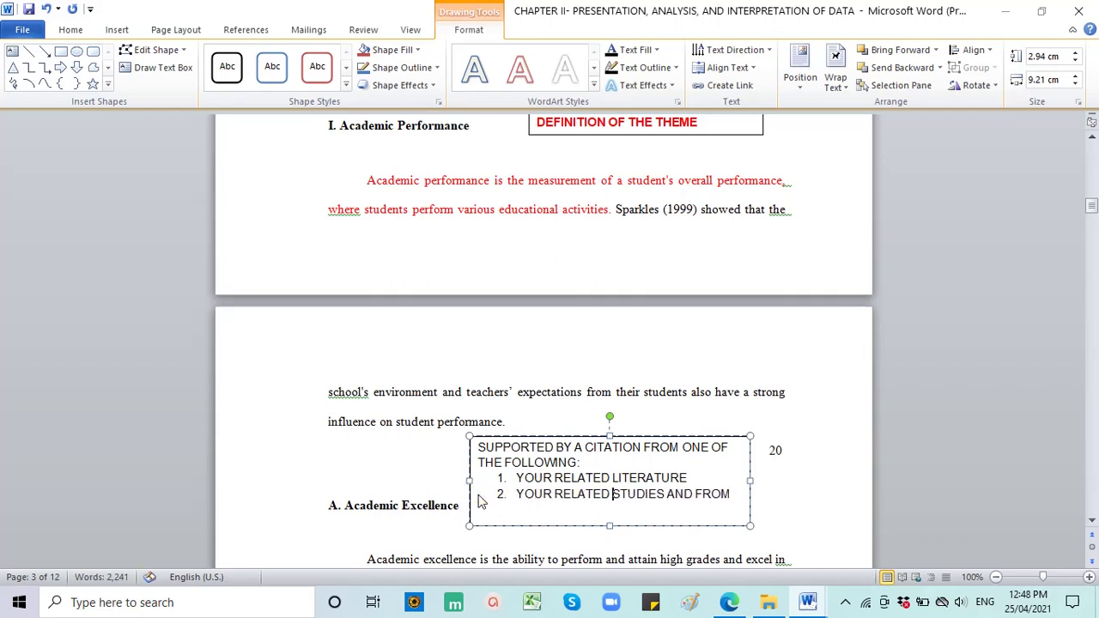
- Remove "AND FROM" from item 2 and add "THEORETICAL BACKGROUND" as item 3
left_click_drag(670, 504, 726, 498)
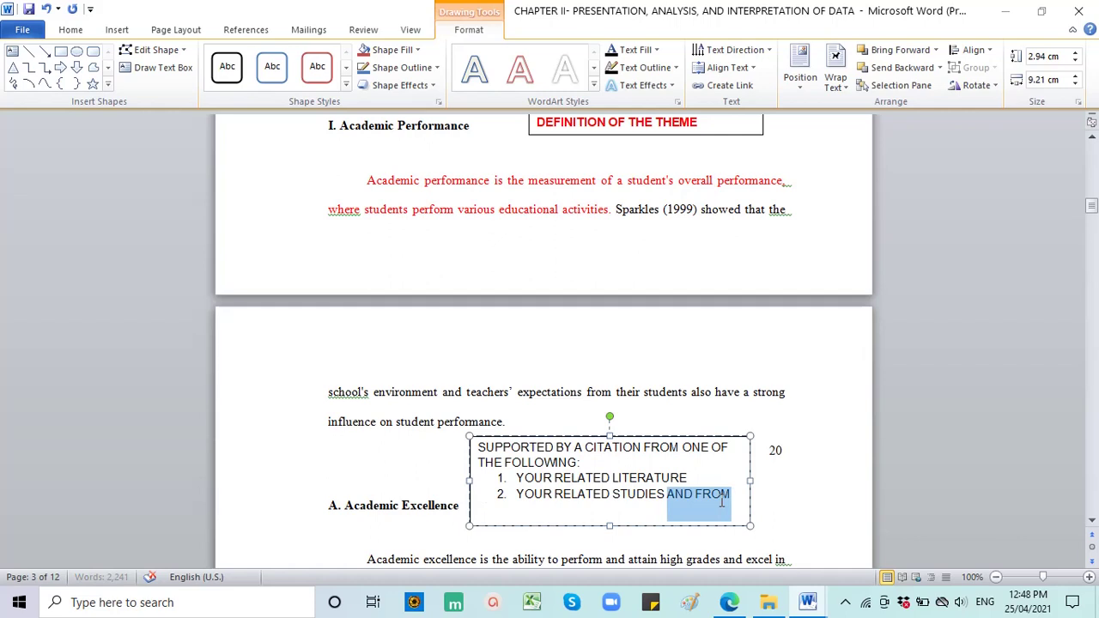
key("BackSpace")
key("Return")
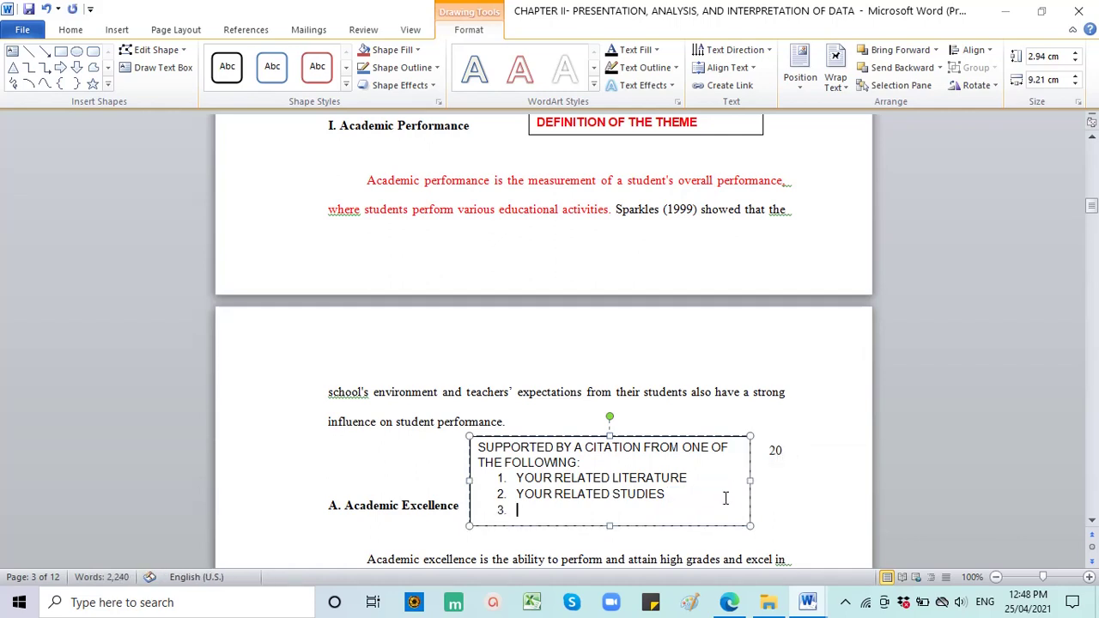
type("THEORETICAL BACKGROUND")
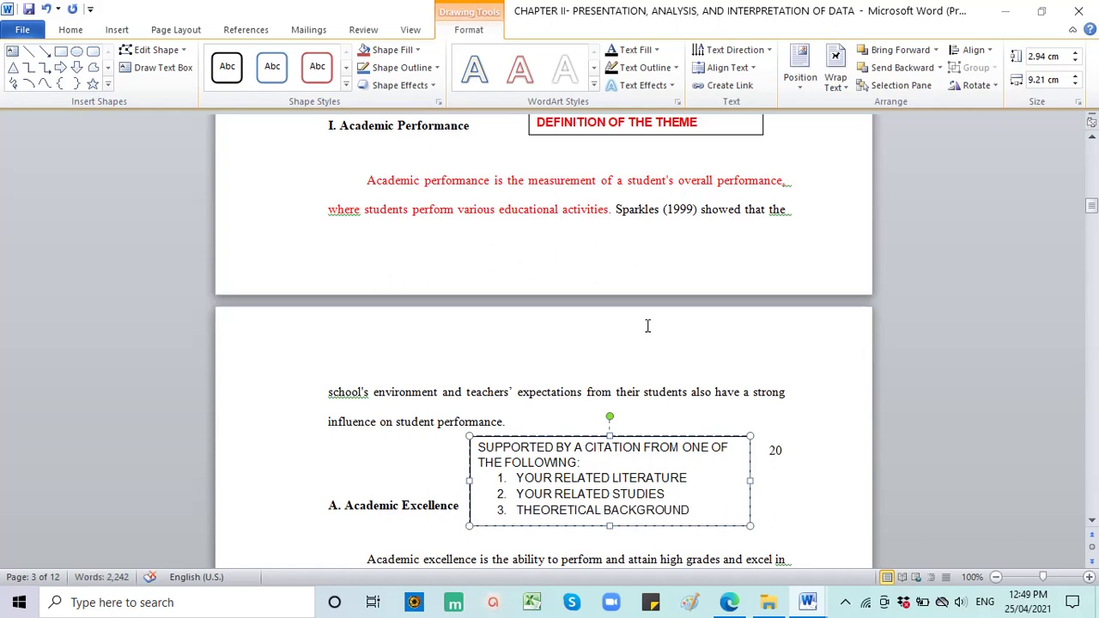
- Compare the red definition sentence under "I. Academic Performance" with its "DEFINITION OF THE THEME" label
scroll(648, 326, "up", 1)
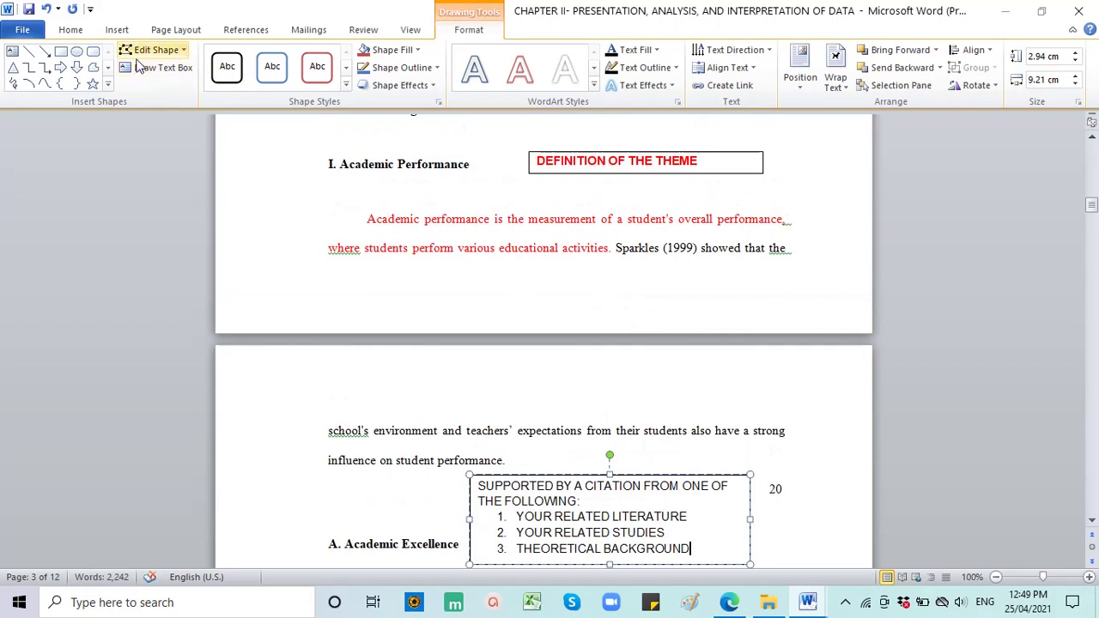
left_click(70, 29)
left_click(453, 164)
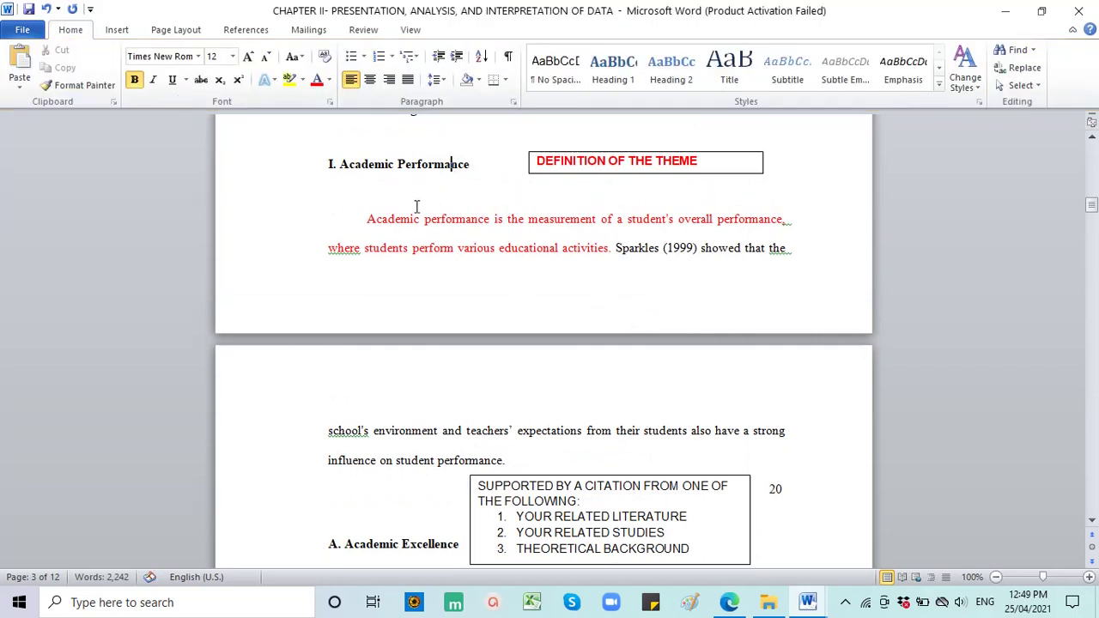
left_click_drag(367, 219, 550, 247)
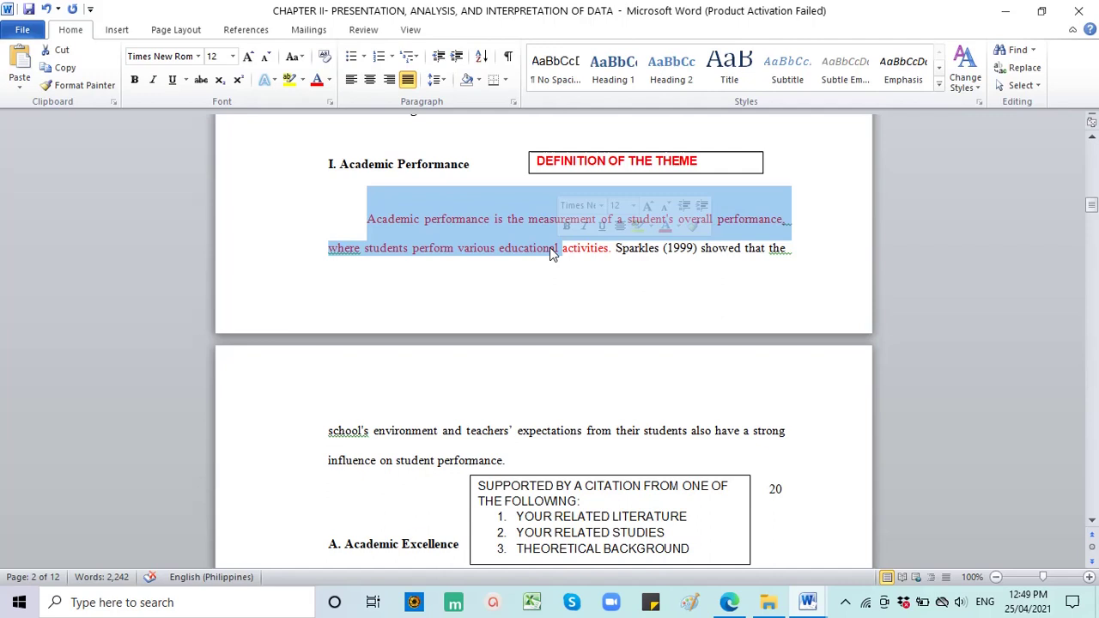
left_click(550, 247)
left_click(706, 162)
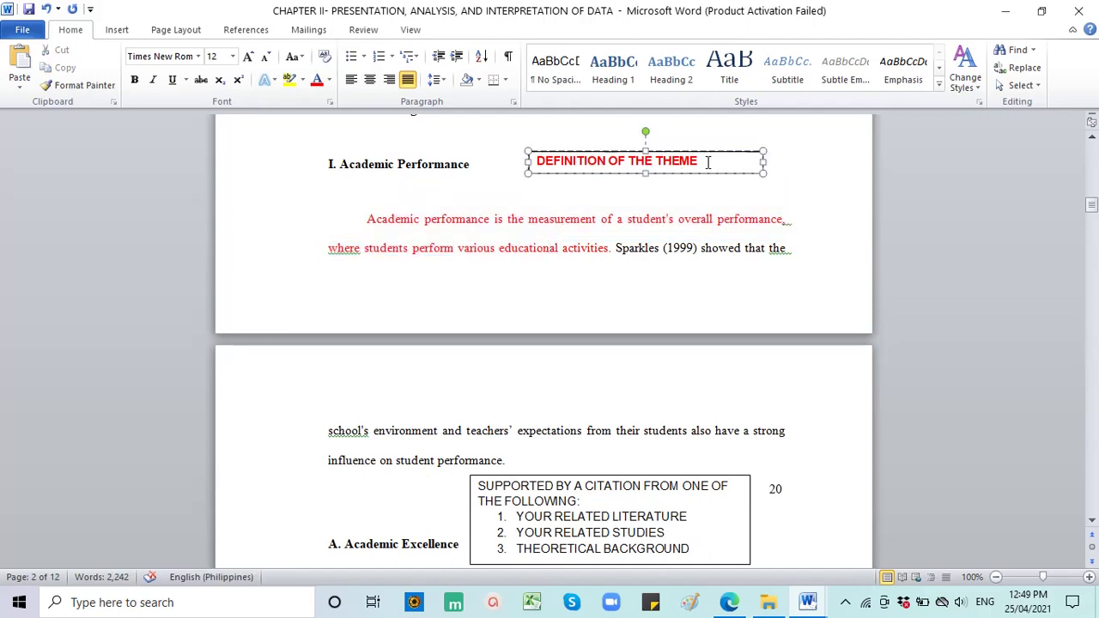
left_click_drag(706, 162, 536, 163)
left_click(487, 219)
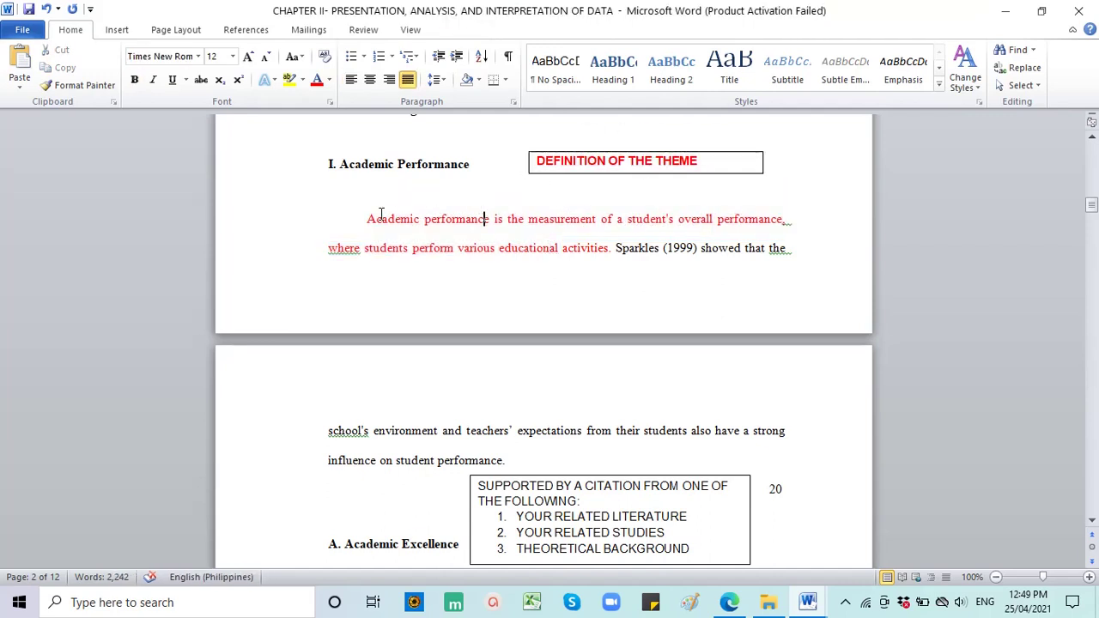
- Make the word "CITATION" bold in the text box below the Academic Performance paragraph
scroll(635, 260, "down", 1)
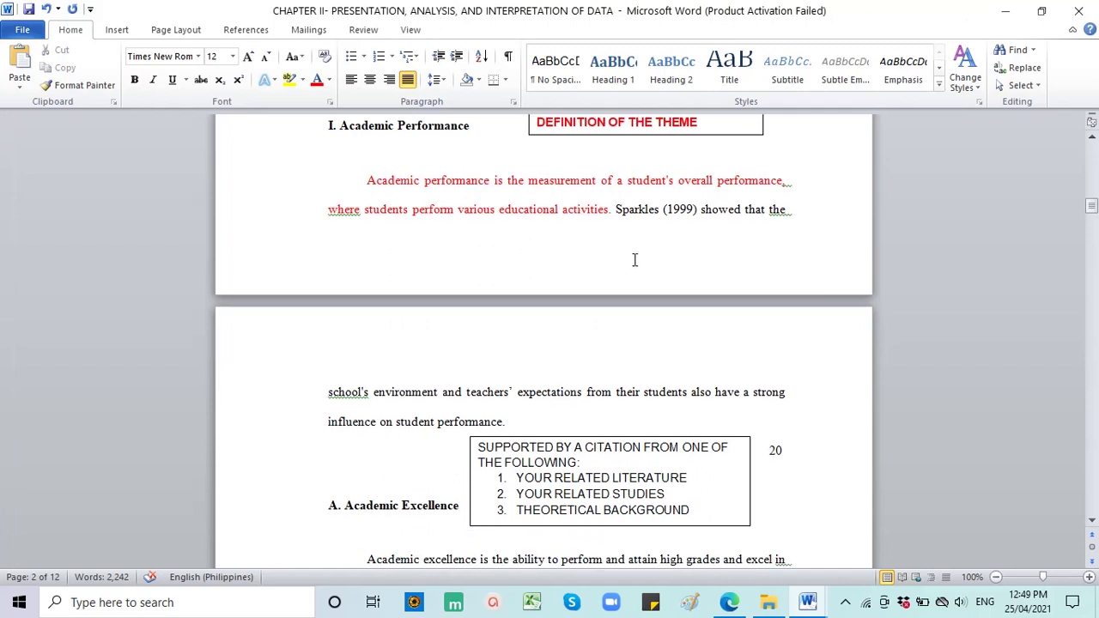
left_click_drag(622, 215, 531, 423)
left_click(503, 426)
left_click_drag(583, 452, 649, 452)
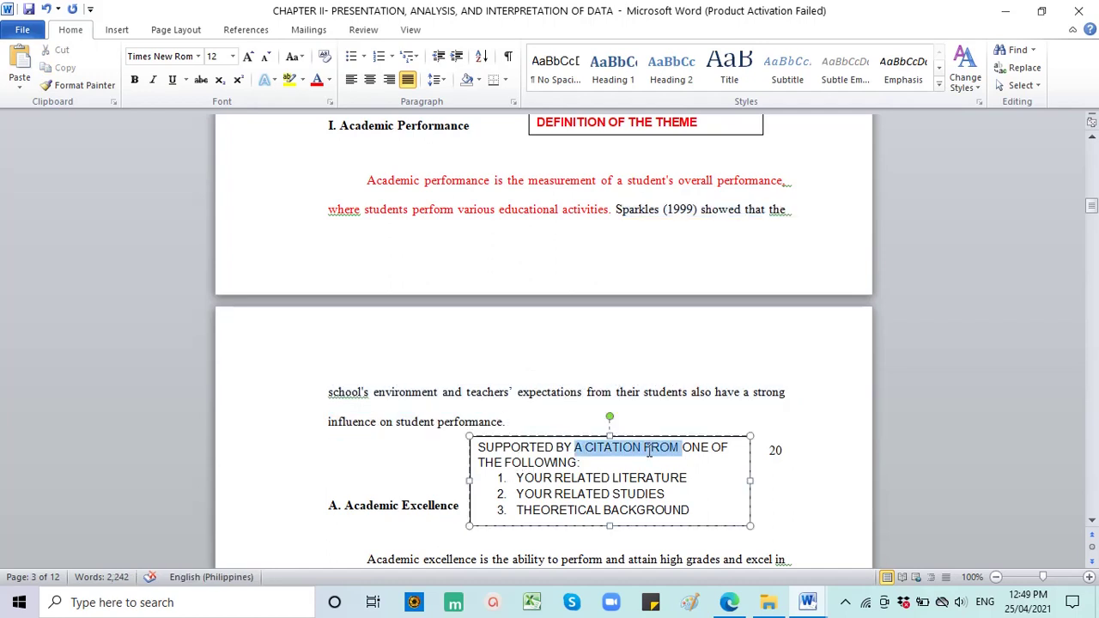
double_click(614, 449)
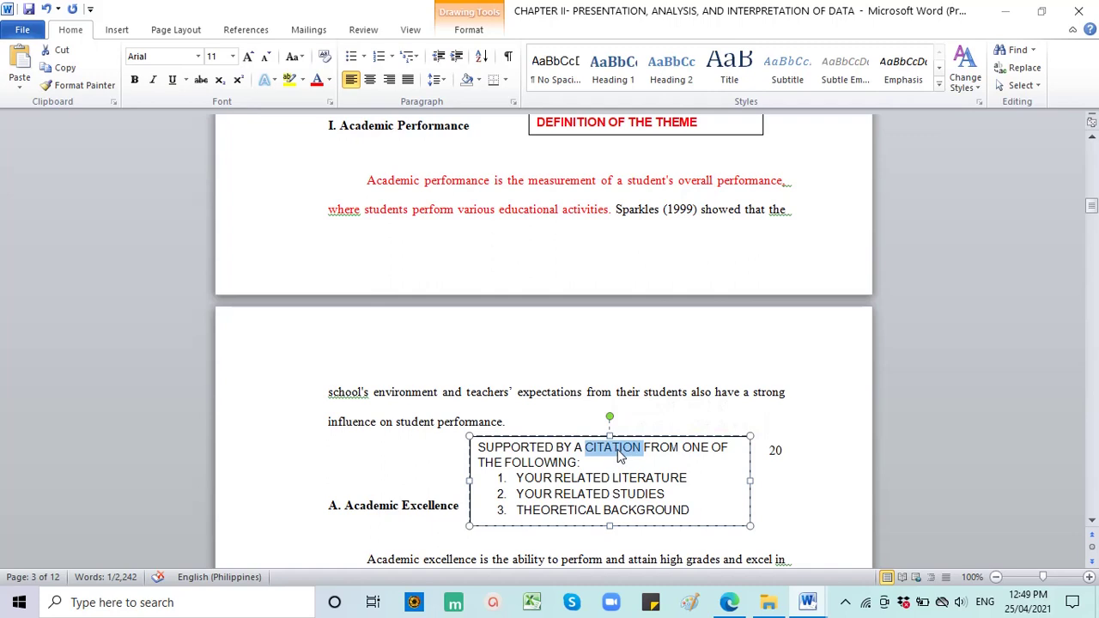
key("ctrl+b")
- Make "LITERATURE", "STUDIES" and "THEORETICAL" bold in the numbered list of the citation text box
double_click(646, 478)
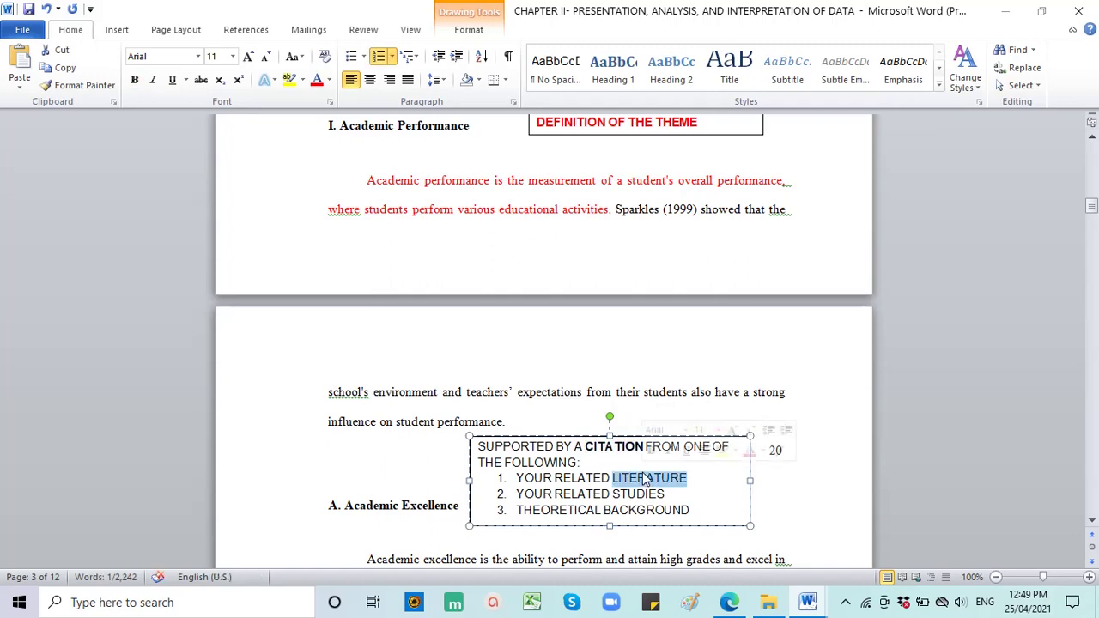
key("ctrl+b")
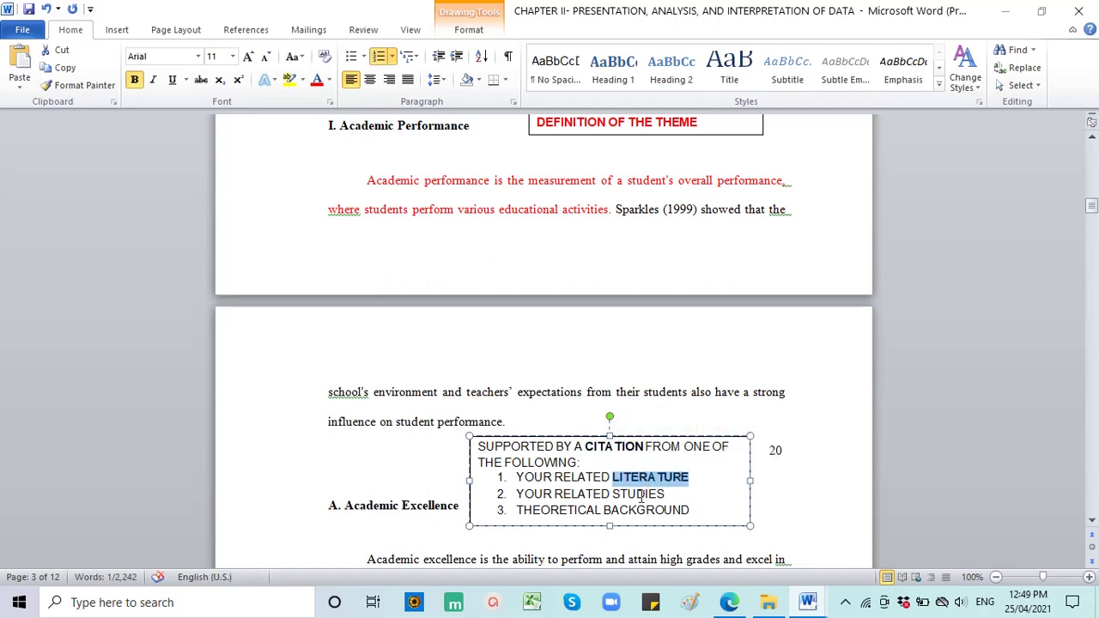
double_click(639, 494)
key("ctrl+b")
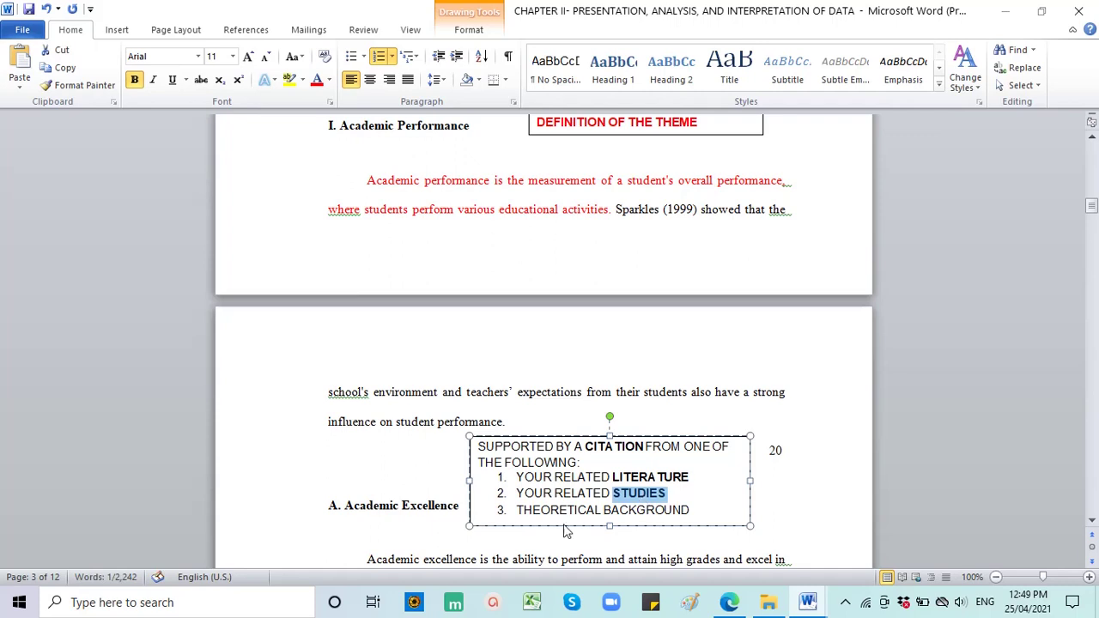
double_click(554, 510)
key("ctrl+b")
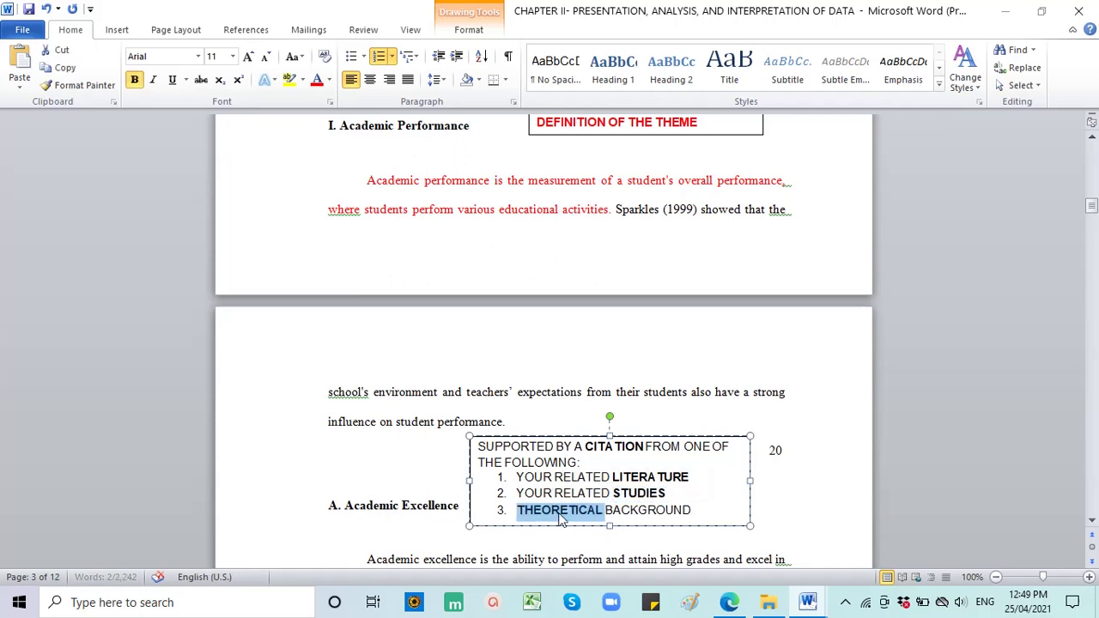
left_click(579, 414)
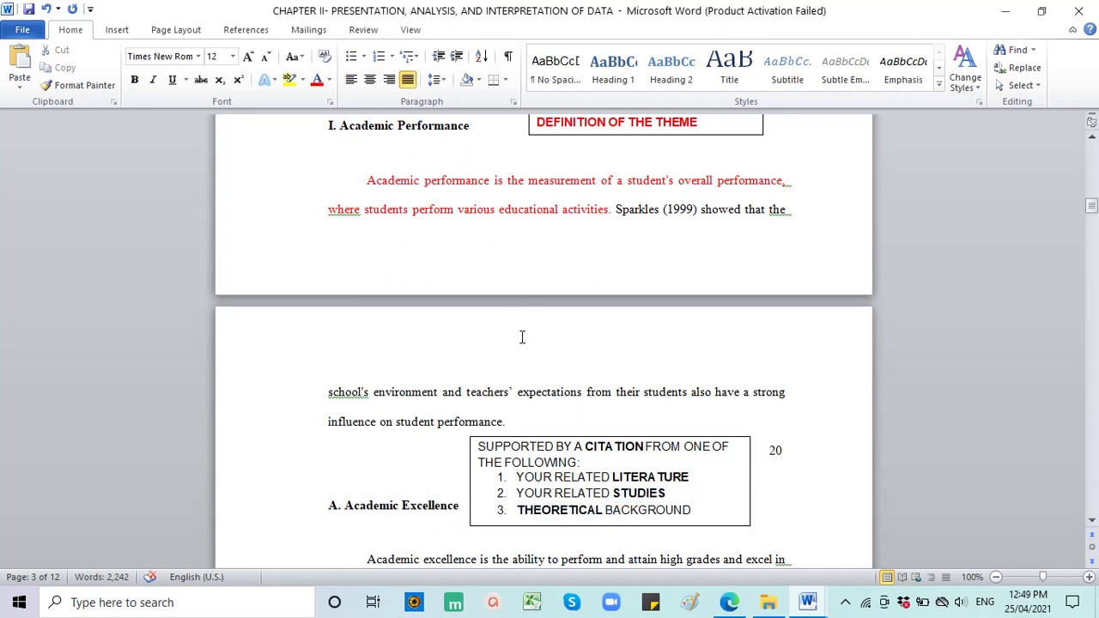
- Examine the definition and cited sentence under "A. Academic Excellence" against the labelled "I. Academic Performance" paragraph
scroll(523, 417, "up", 7)
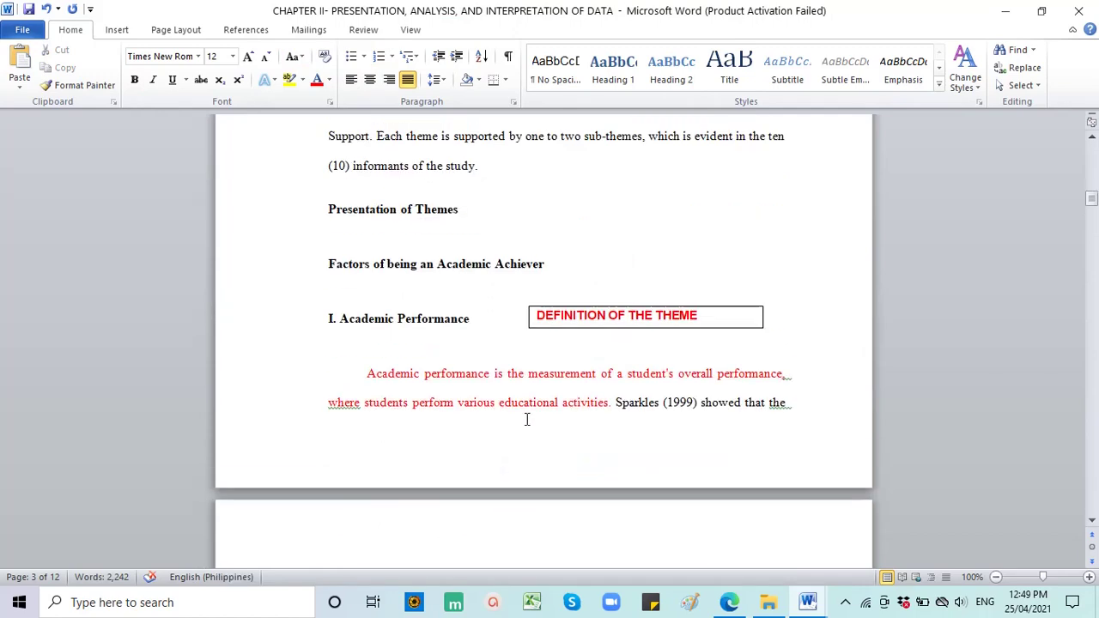
scroll(541, 361, "up", 4)
scroll(532, 301, "down", 16)
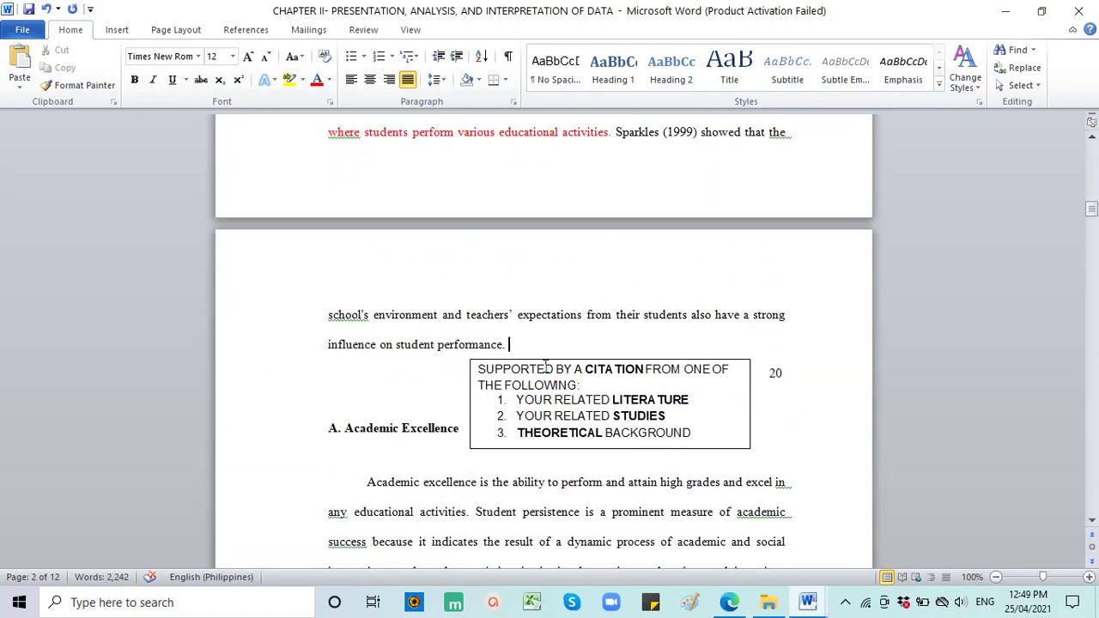
left_click(368, 327)
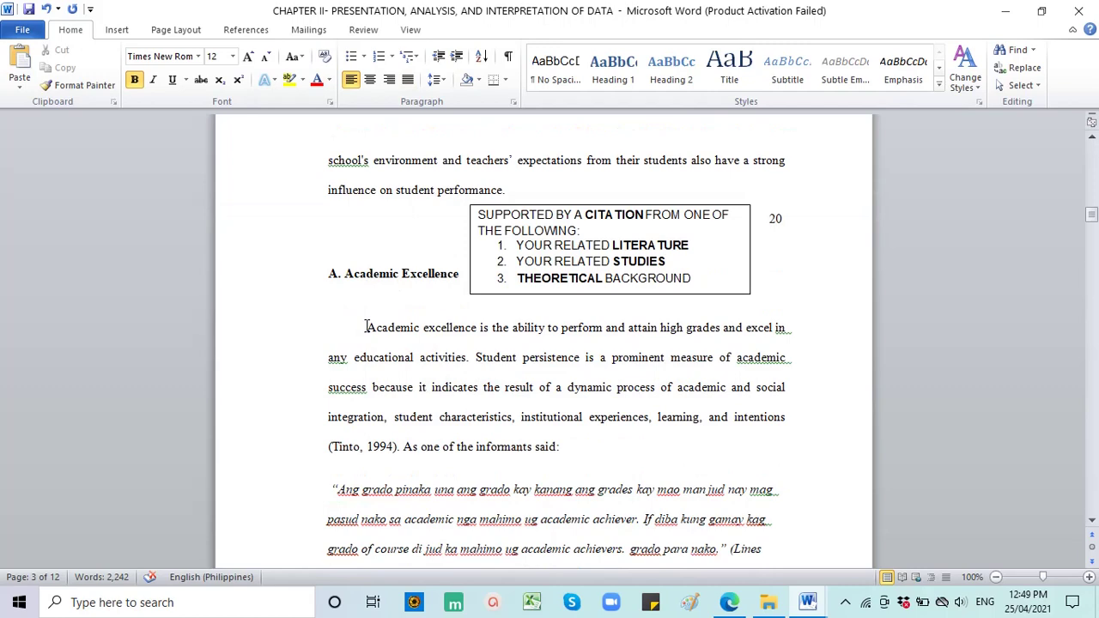
left_click_drag(367, 327, 469, 365)
scroll(515, 343, "up", 5)
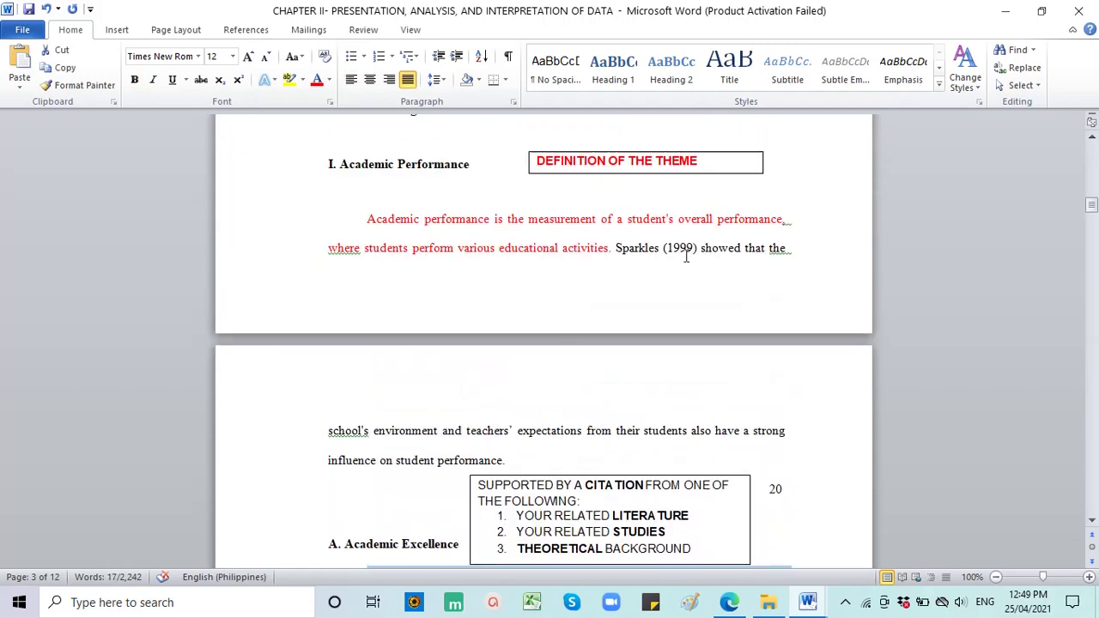
scroll(481, 437, "down", 3)
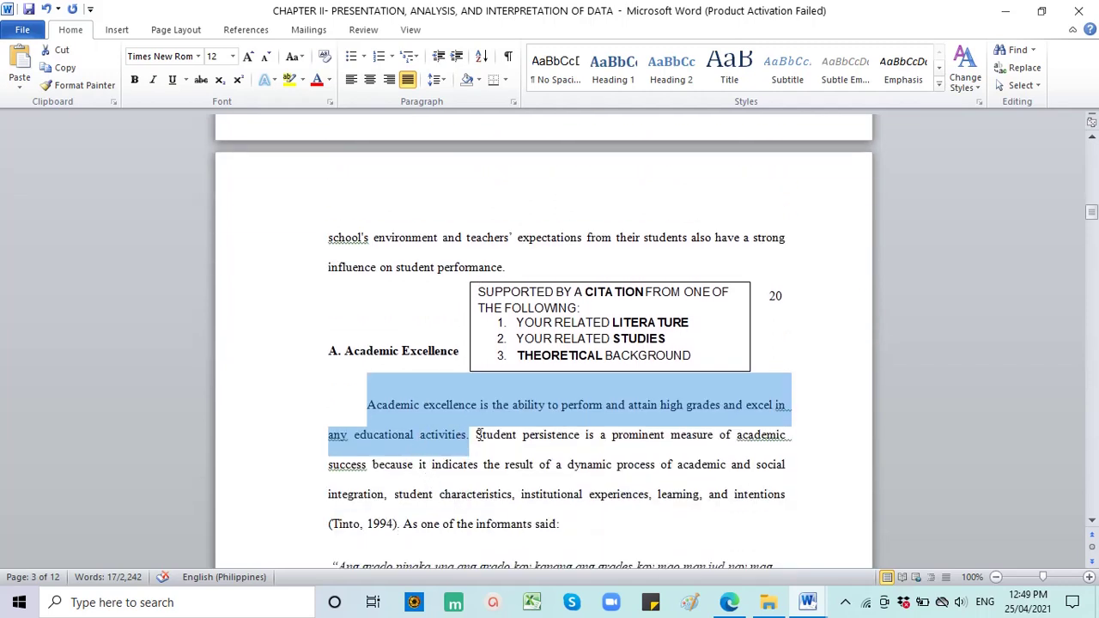
mouse_move(476, 434)
left_mouse_down()
mouse_move(730, 440)
mouse_move(521, 493)
mouse_move(412, 496)
mouse_move(387, 520)
mouse_move(331, 525)
mouse_move(348, 470)
mouse_move(476, 434)
left_mouse_up()
left_click(388, 525)
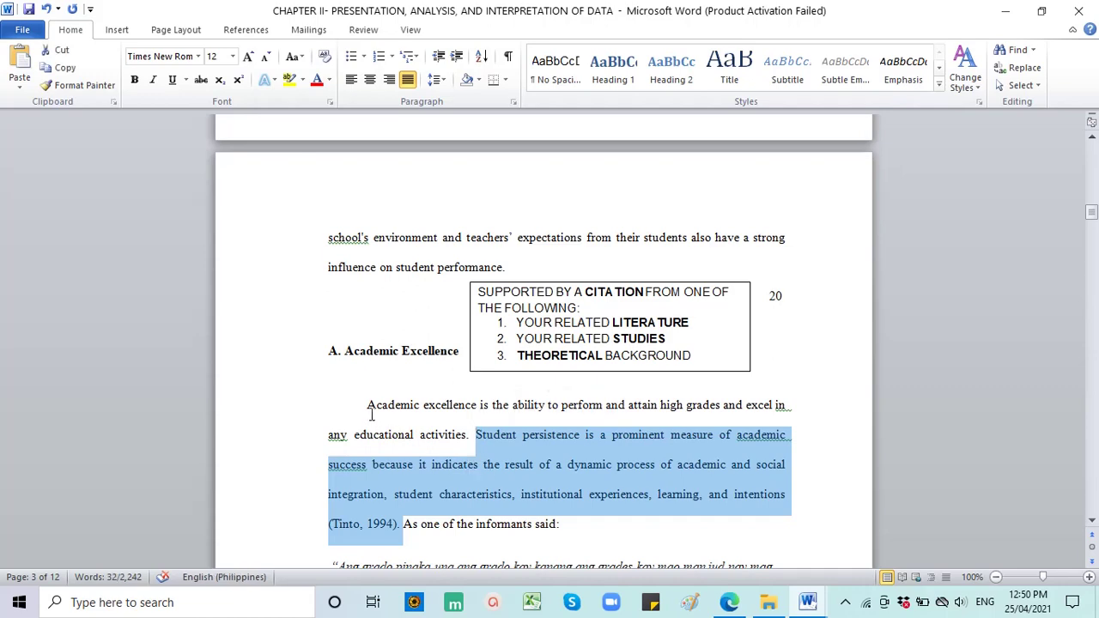
left_click_drag(368, 405, 470, 435)
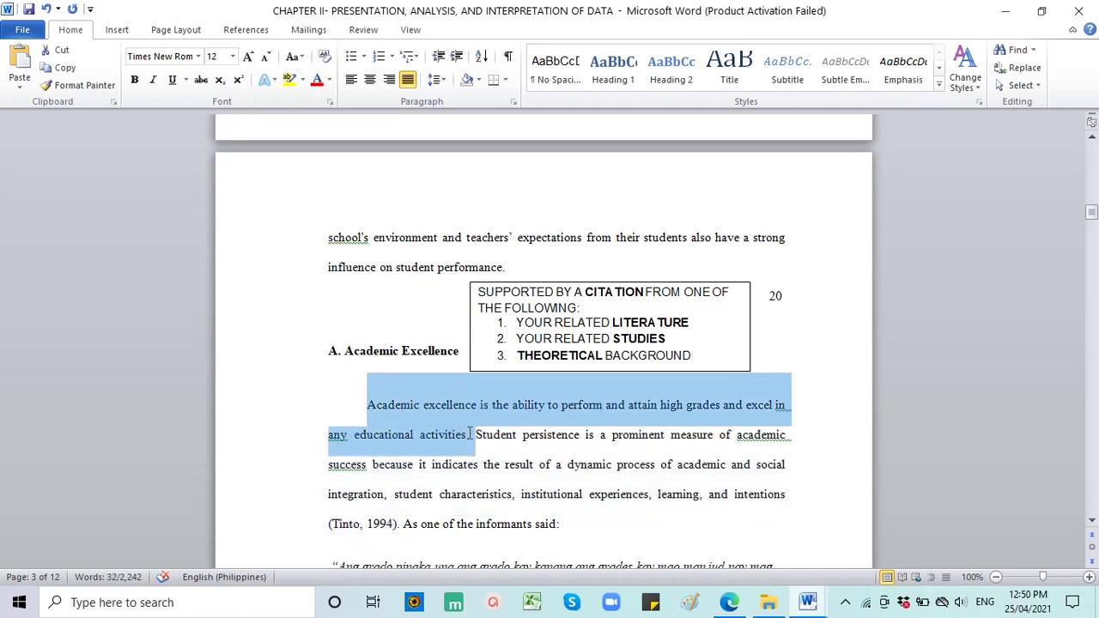
scroll(476, 452, "up", 5)
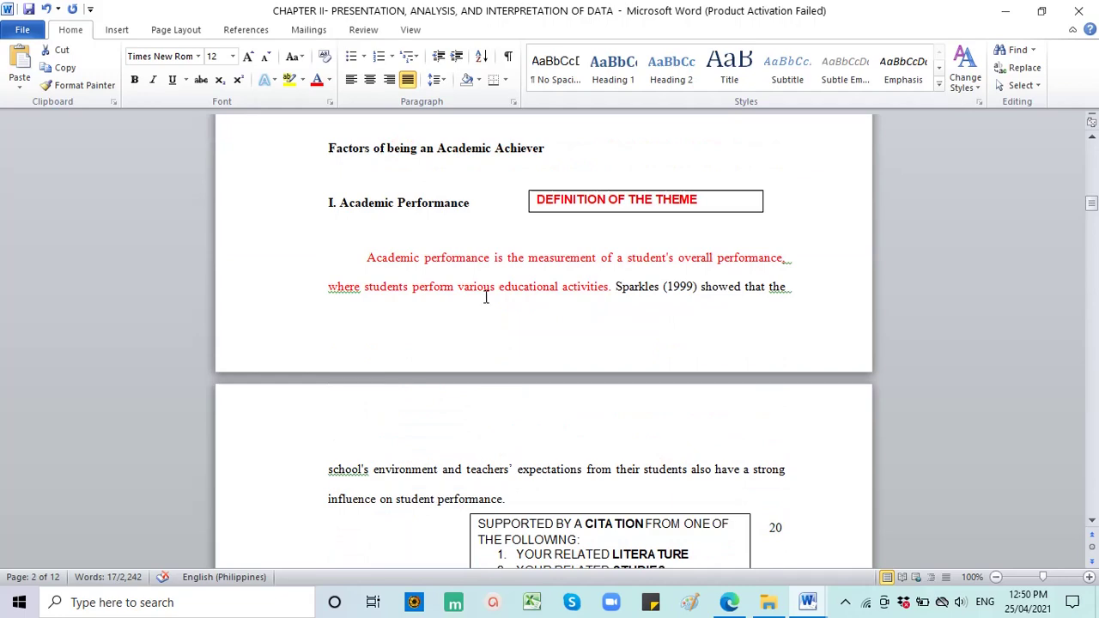
- Compare the supporting citation under "A. Academic Excellence" with the three source types listed in the citation text box
left_click_drag(490, 206, 297, 209)
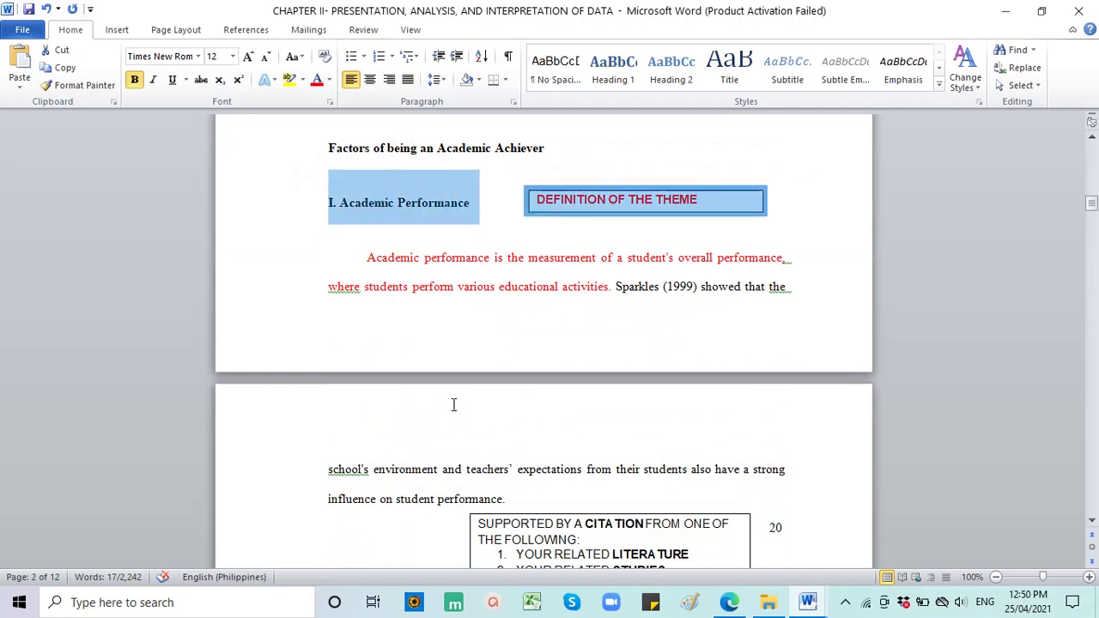
scroll(454, 404, "down", 4)
scroll(453, 405, "down", 4)
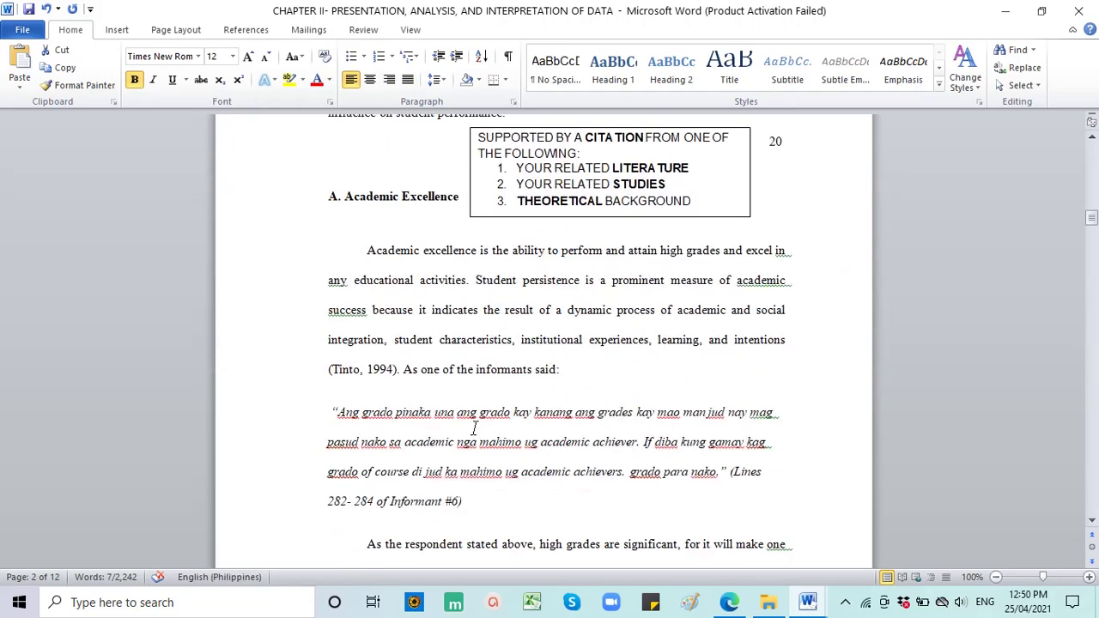
left_click(467, 371)
left_click_drag(477, 283, 551, 378)
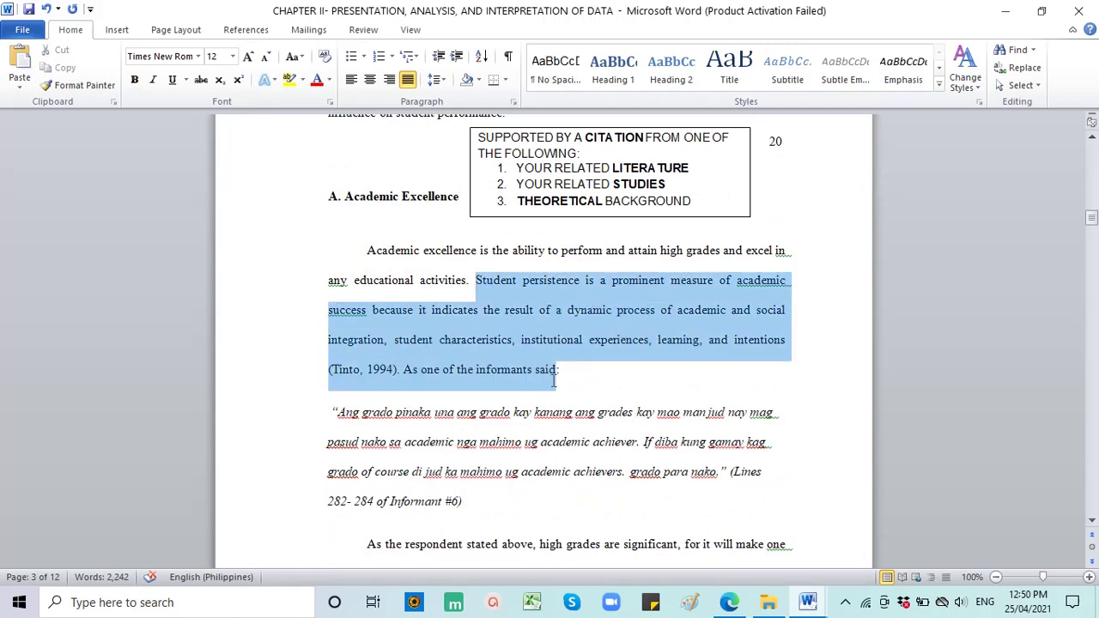
scroll(559, 392, "up", 2)
left_click(560, 287)
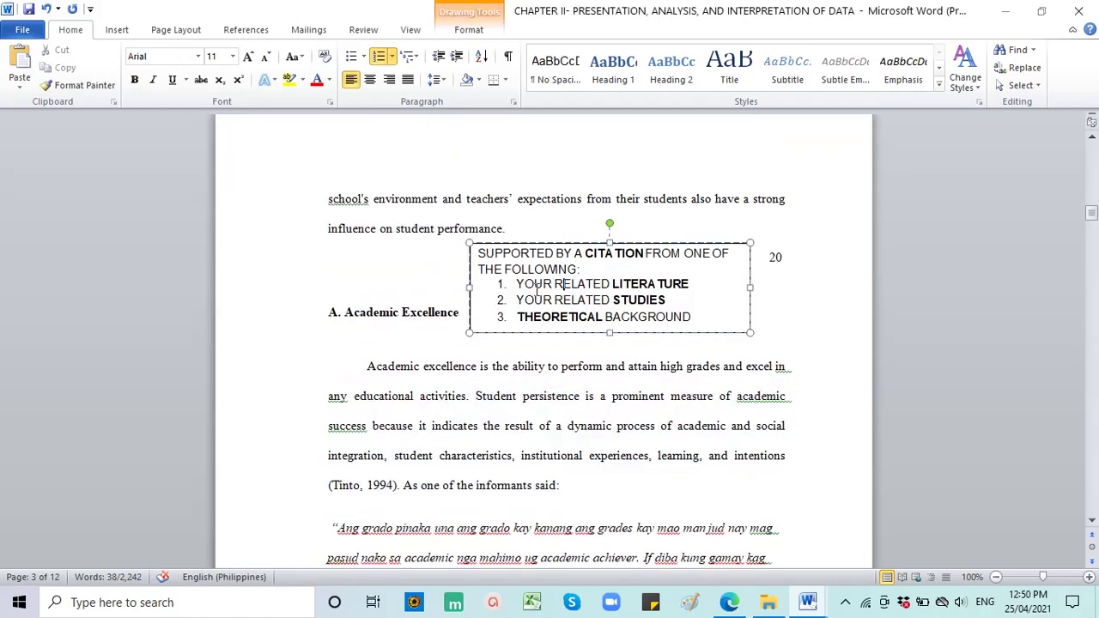
mouse_move(676, 283)
left_mouse_down()
mouse_move(516, 283)
mouse_move(577, 300)
mouse_move(666, 300)
left_mouse_up()
left_click(563, 316)
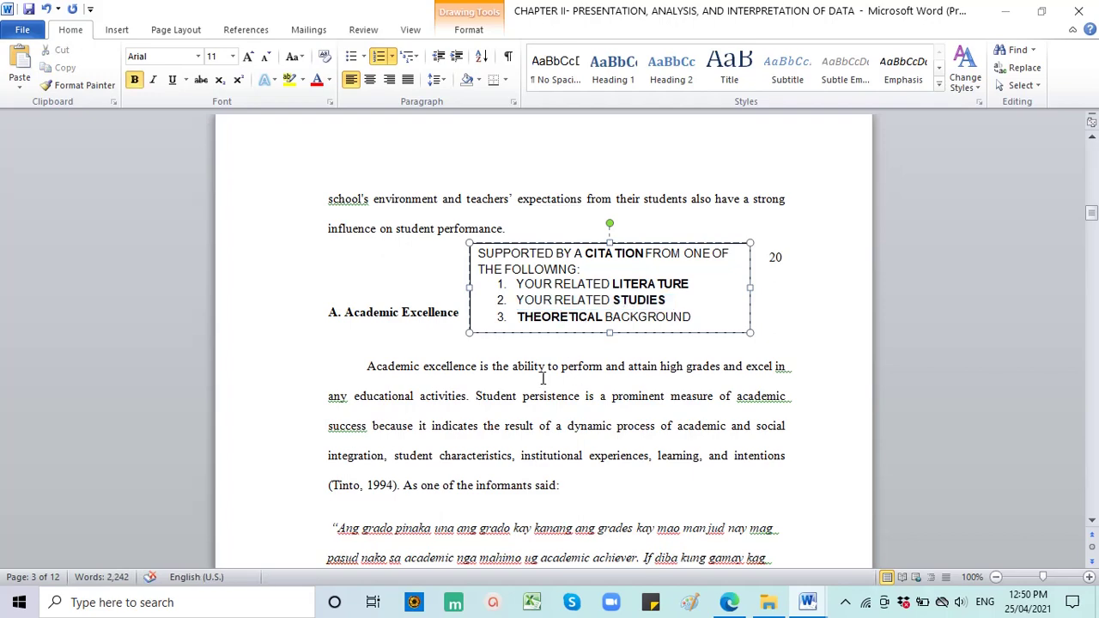
scroll(543, 378, "down", 2)
scroll(525, 369, "up", 8)
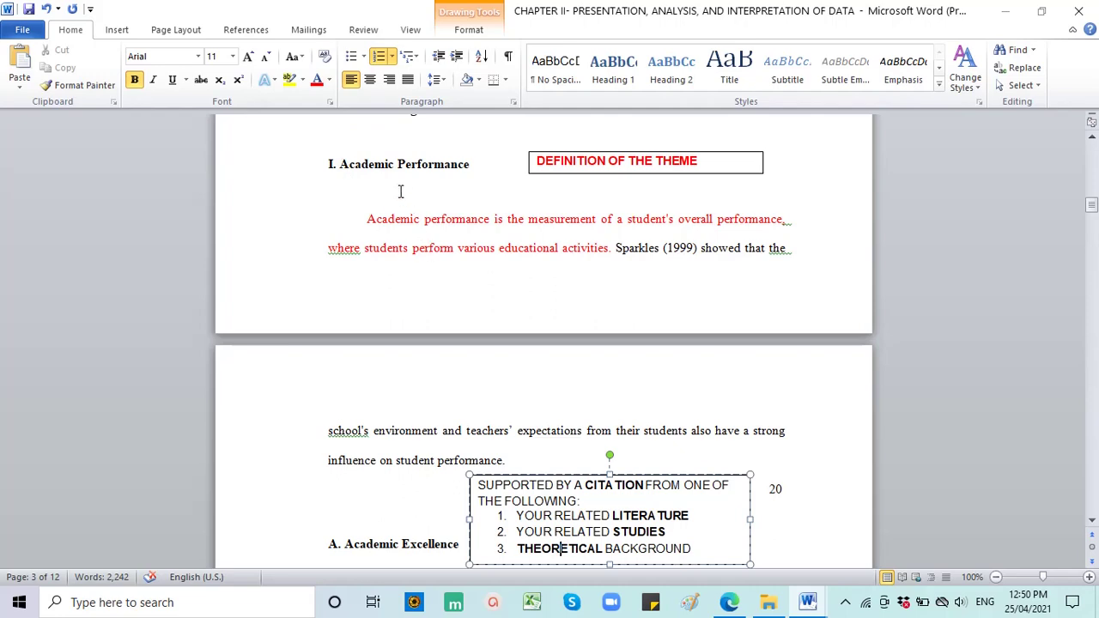
- Review the "I. Academic Performance" theme heading, the "A. Academic Excellence" sub-theme and the sub-theme's 1994 in-text citation
left_click(321, 158)
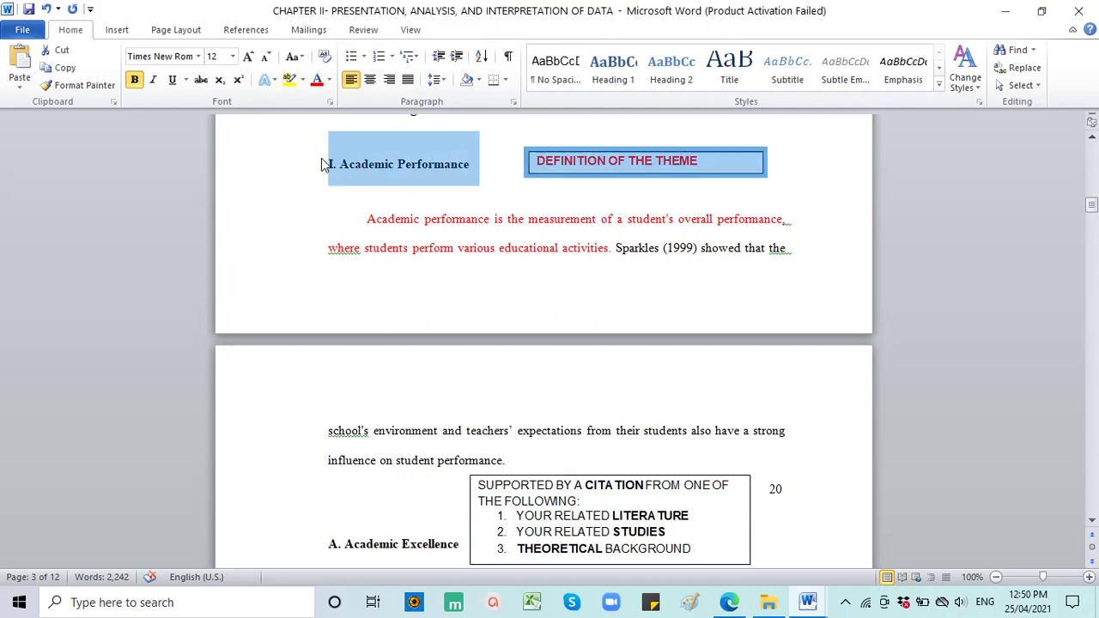
scroll(343, 184, "down", 5)
scroll(486, 273, "down", 1)
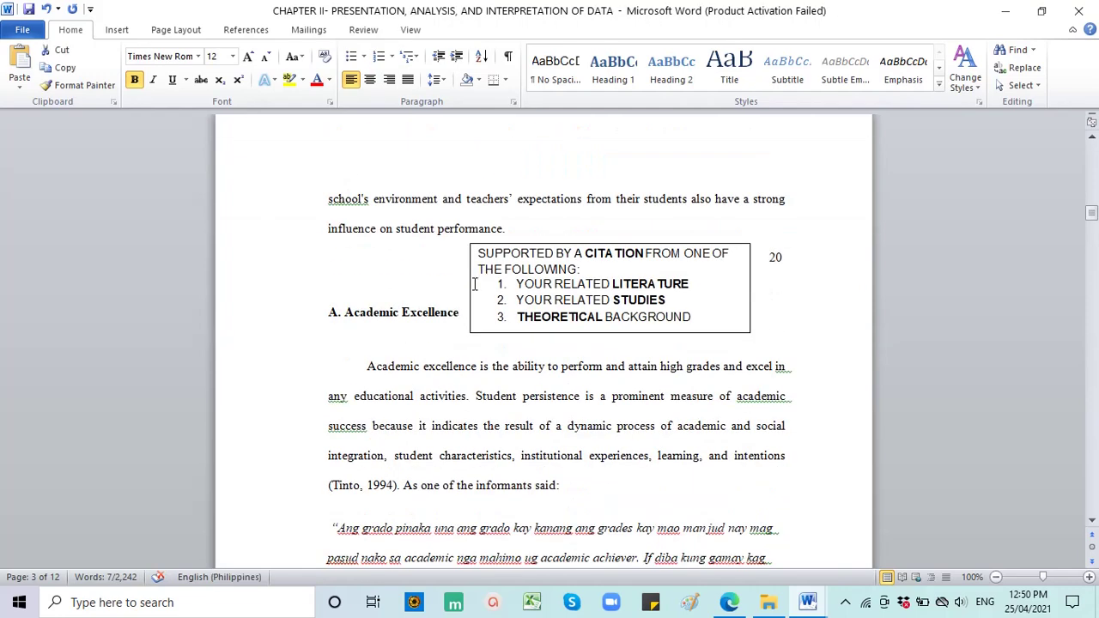
left_click_drag(460, 314, 296, 404)
scroll(388, 330, "down", 2)
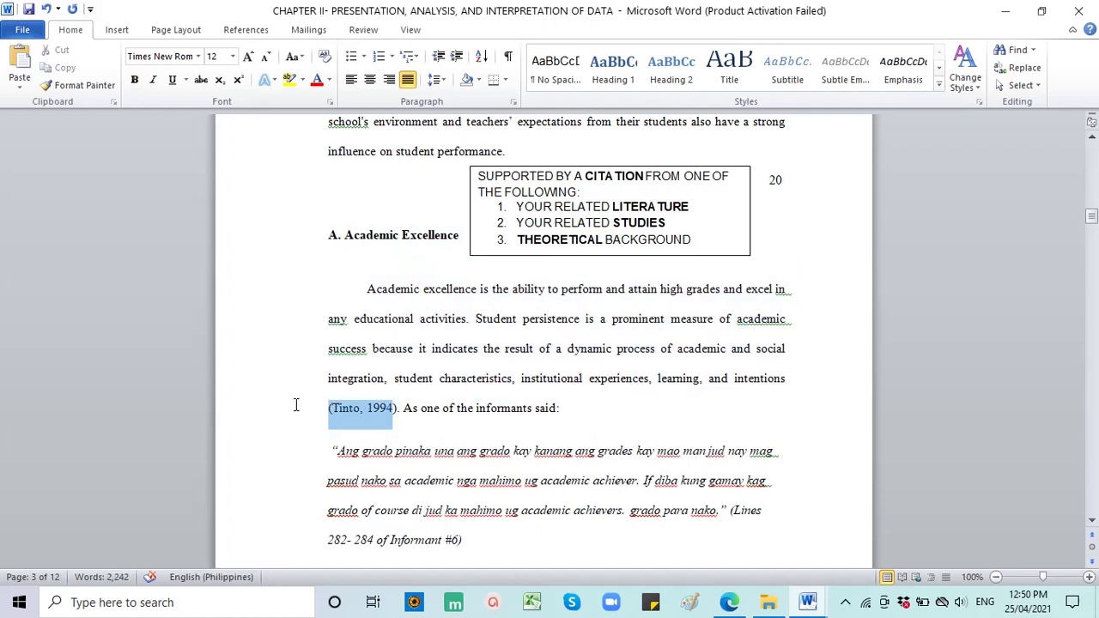
left_click(465, 439)
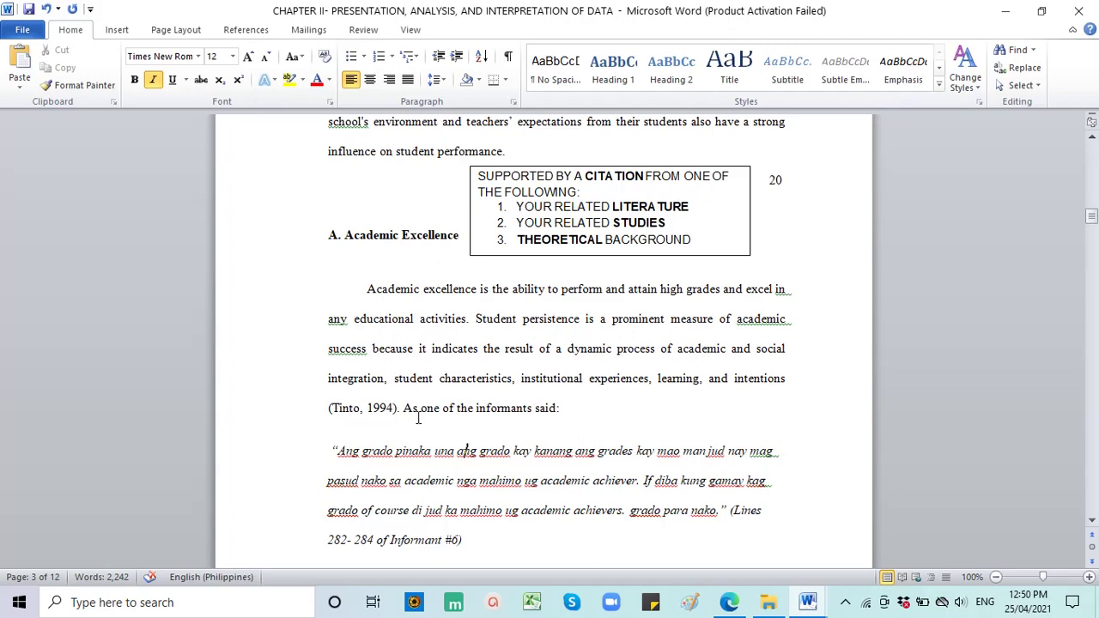
- Examine the "As one of the informants said:" lead-in, the italic informant quotation and its line reference under "A. Academic Excellence"
scroll(419, 419, "down", 3)
scroll(418, 418, "up", 1)
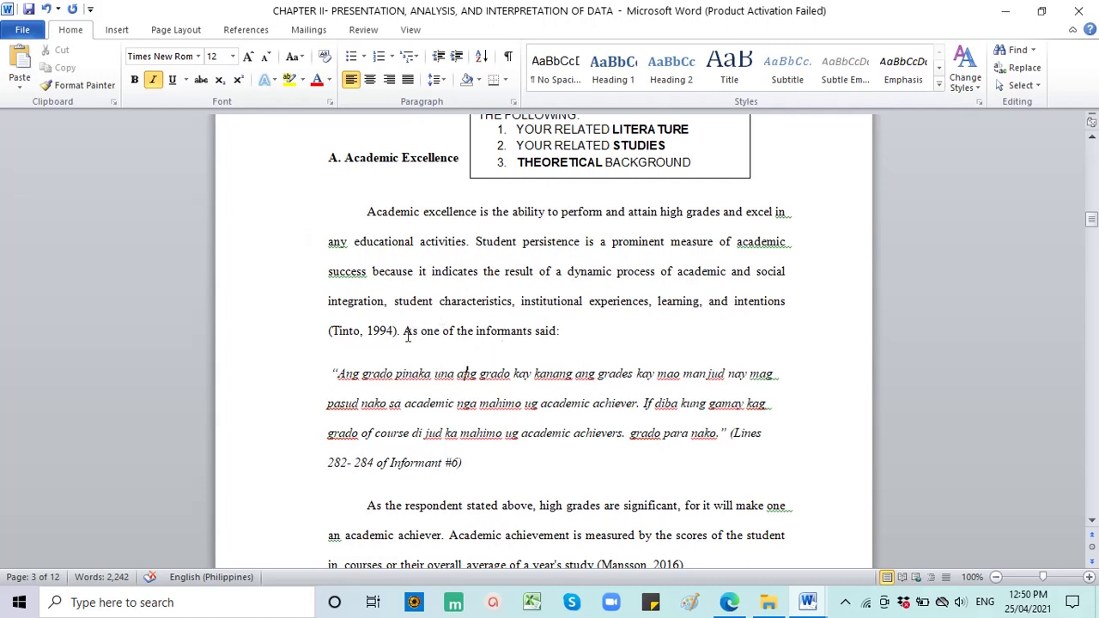
left_click_drag(403, 333, 566, 330)
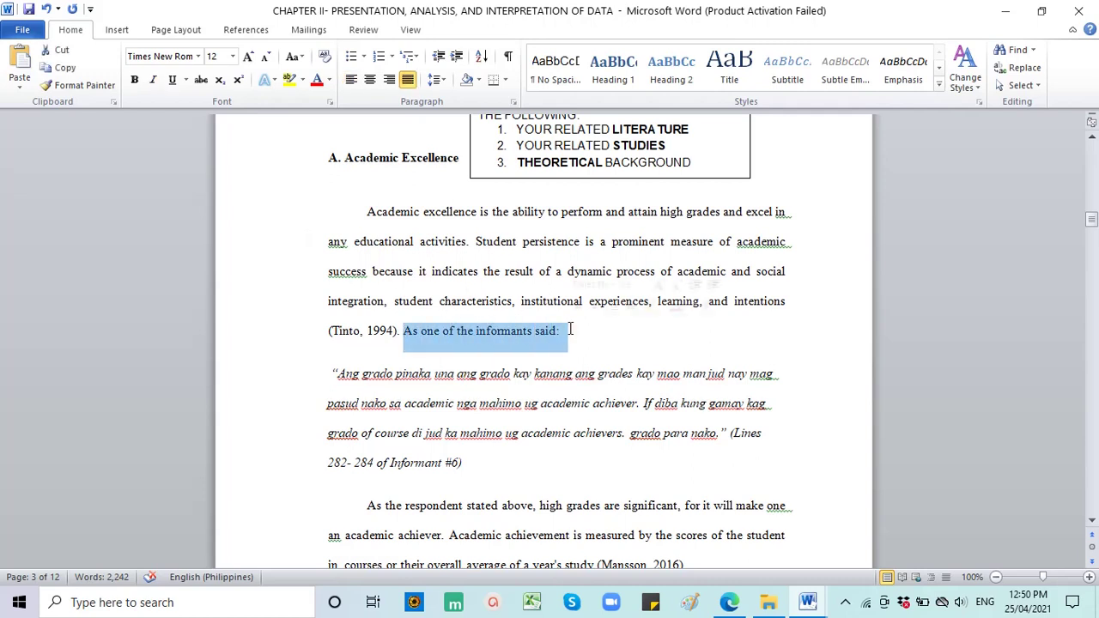
left_click_drag(332, 372, 693, 441)
scroll(693, 429, "down", 1)
left_click_drag(731, 404, 607, 427)
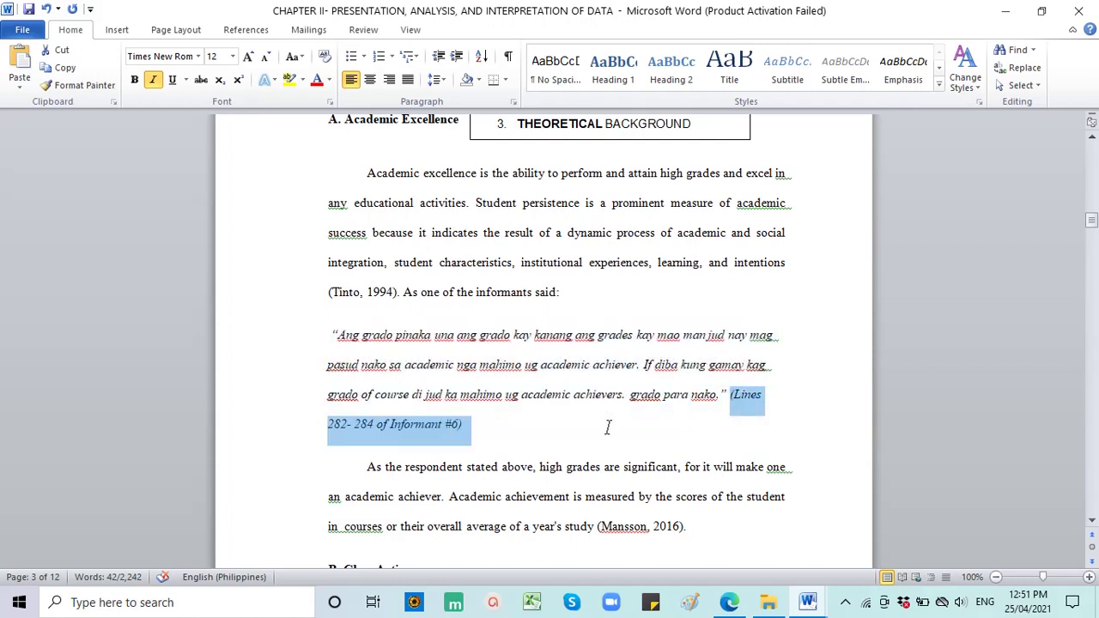
left_click(472, 427)
left_click_drag(334, 335, 481, 427)
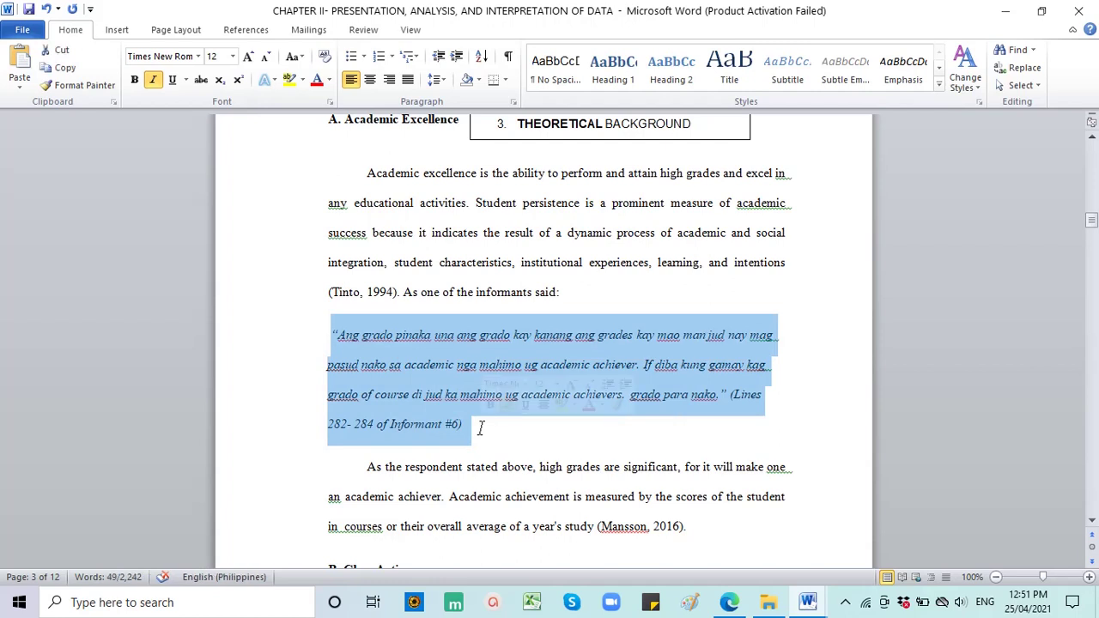
left_click(436, 424)
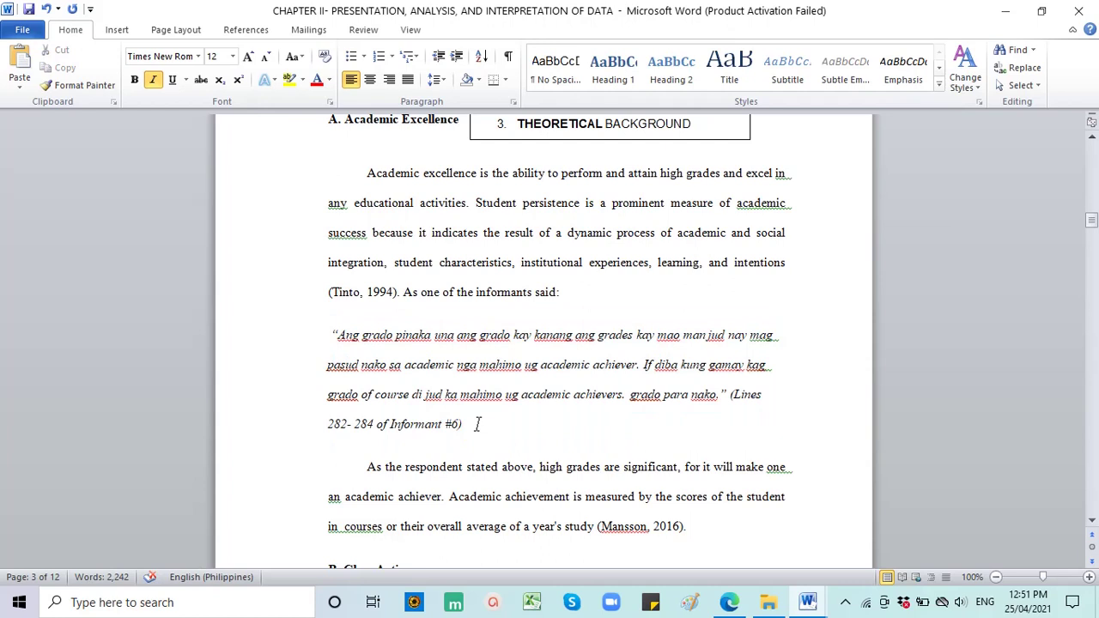
left_click_drag(478, 424, 327, 335)
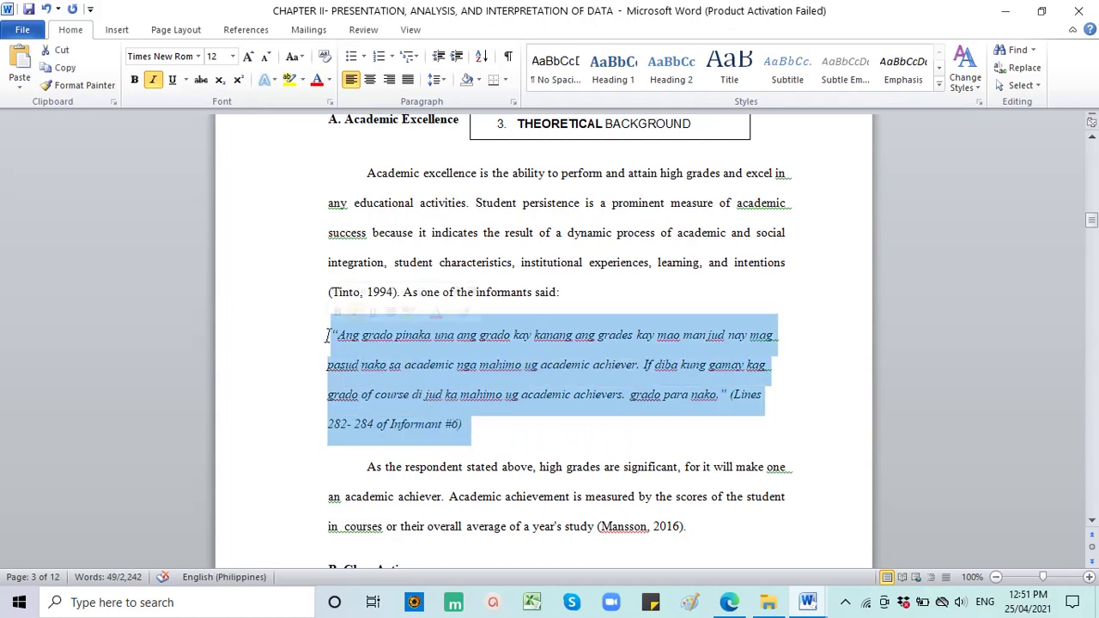
left_click(456, 442)
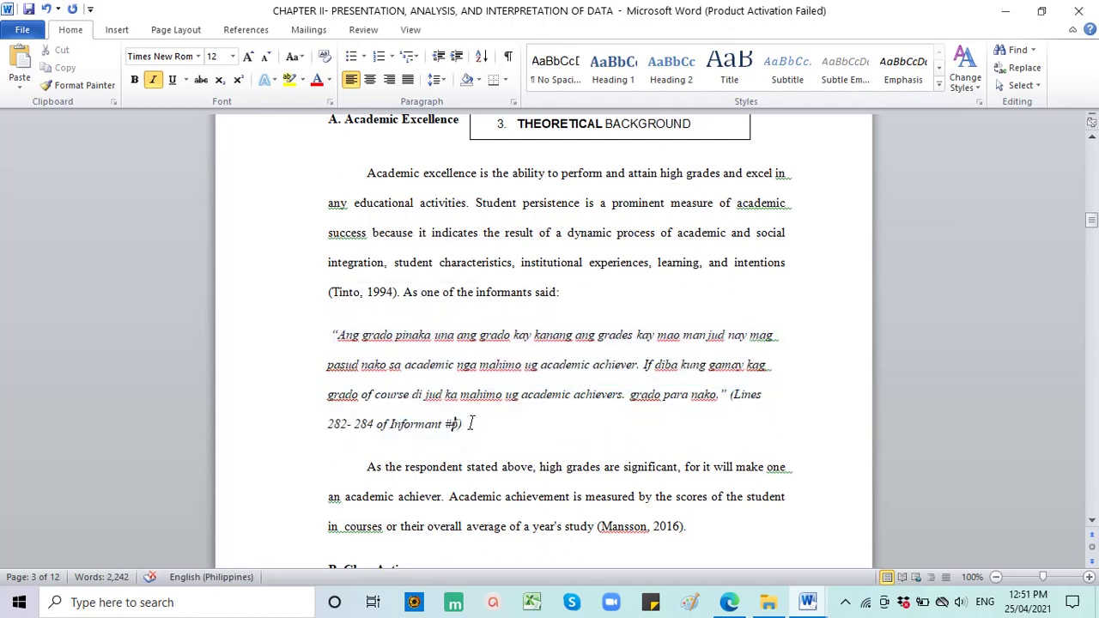
left_click_drag(468, 424, 323, 333)
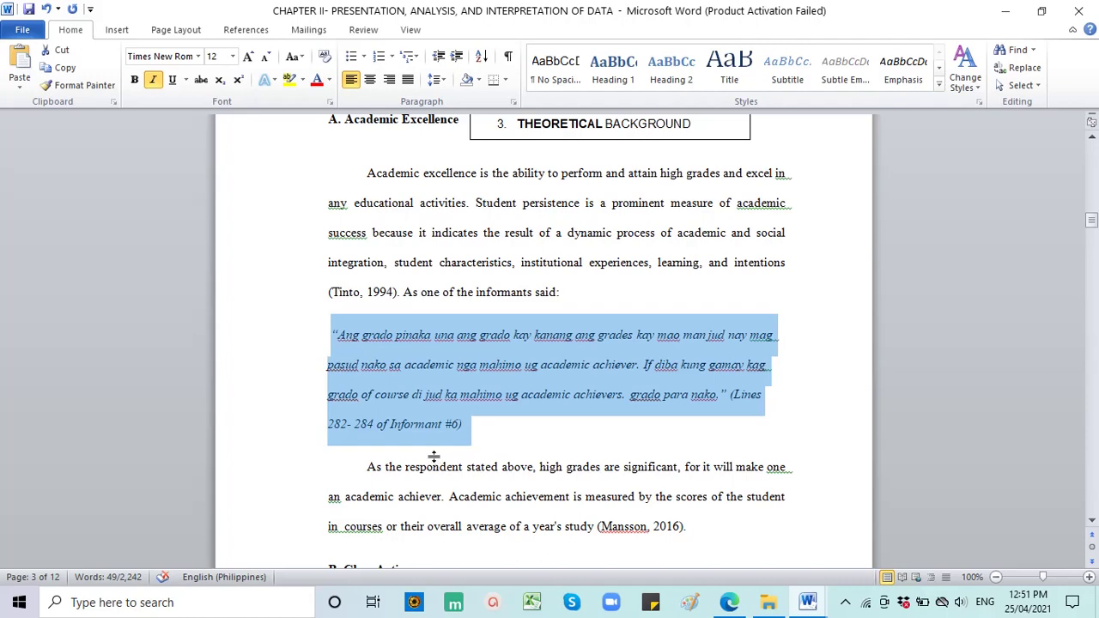
left_click(496, 434)
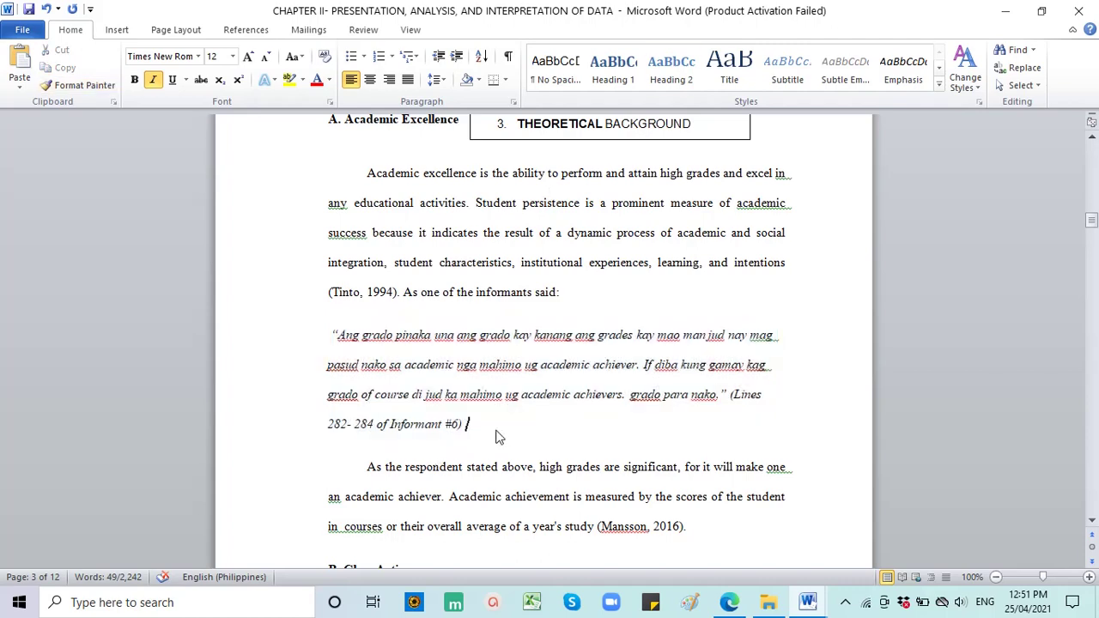
- Review the "A. Academic Excellence" sub-theme heading, its italic informant quotation and the line reference that closes the quotation
scroll(495, 430, "up", 3)
scroll(495, 430, "down", 1)
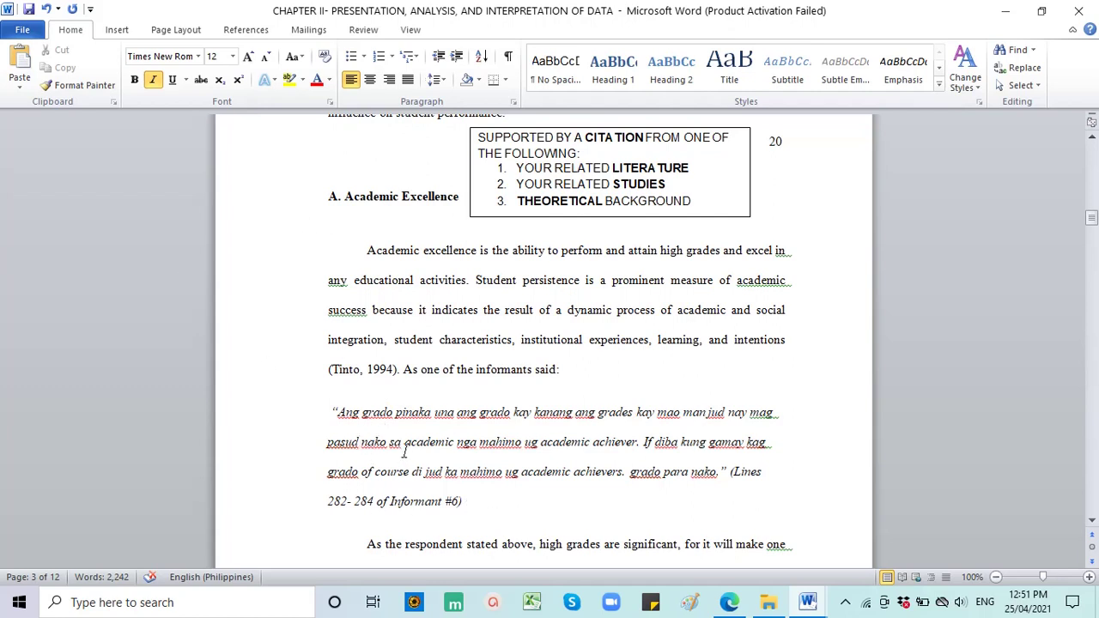
left_click_drag(345, 198, 462, 198)
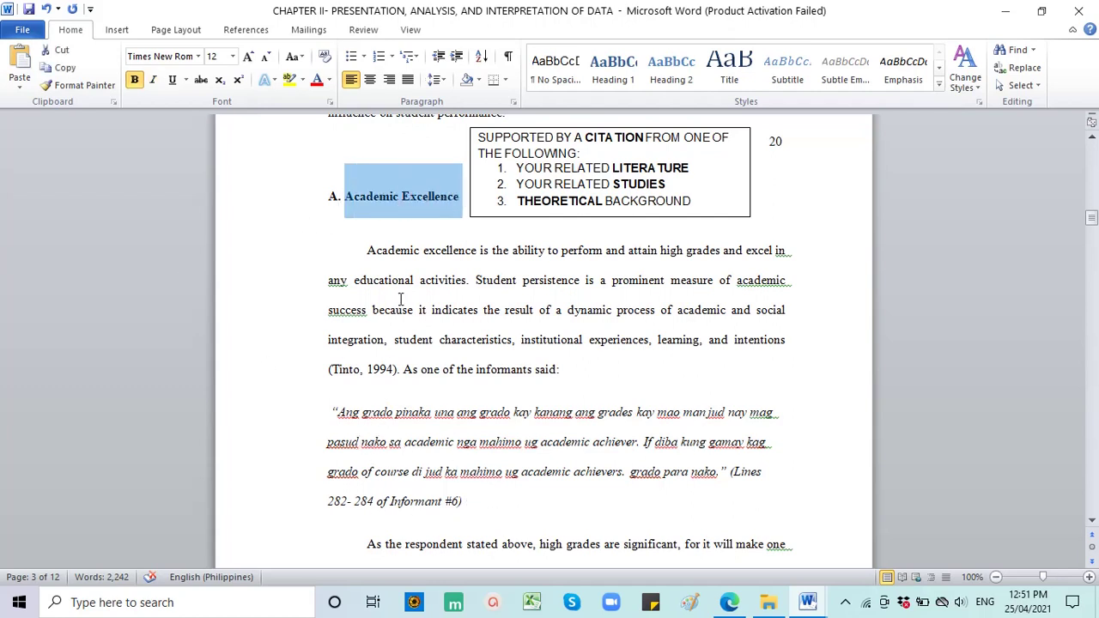
left_click(388, 454)
left_click_drag(483, 503, 327, 427)
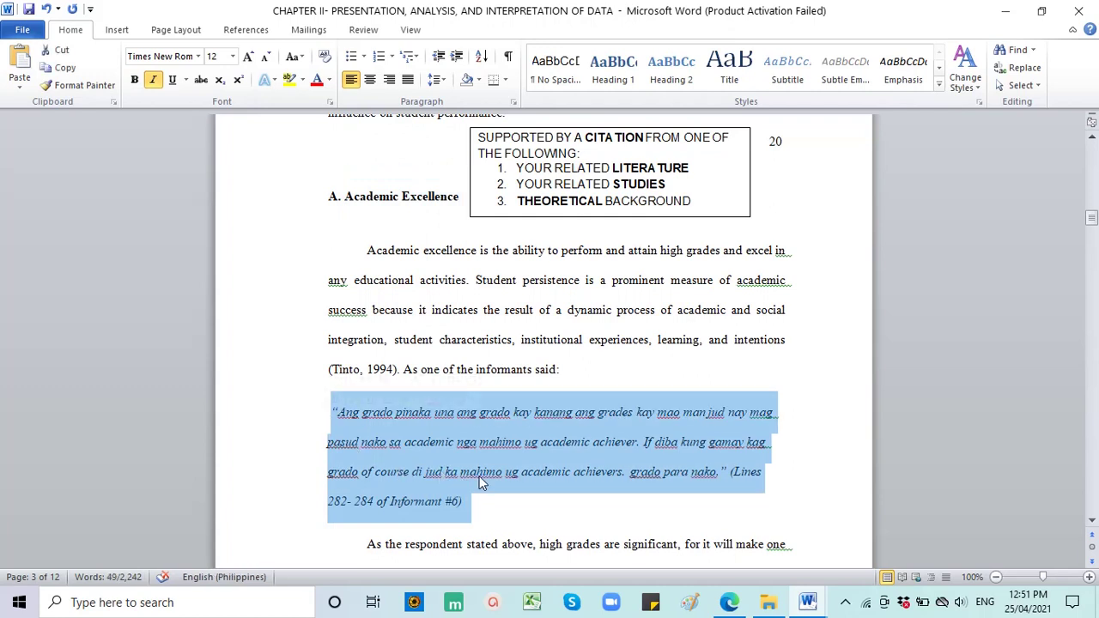
left_click(486, 512)
left_click_drag(491, 503, 727, 478)
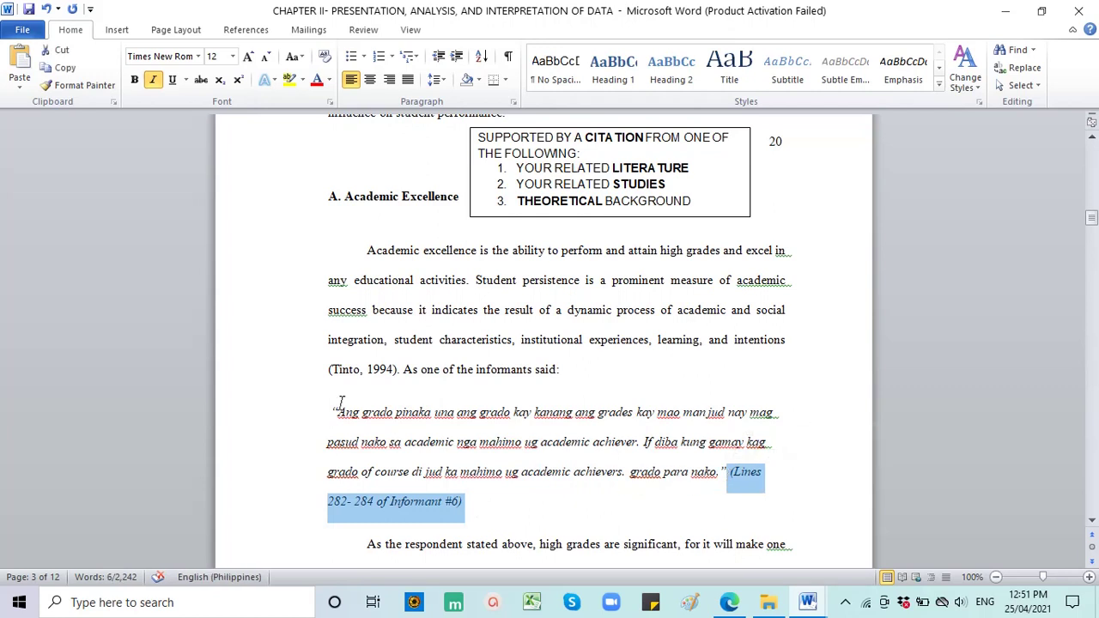
- Compare the "As the respondent stated above" paragraph after the quotation with the "A. Academic Excellence" heading and definition paragraph
scroll(341, 403, "down", 1)
scroll(508, 402, "down", 2)
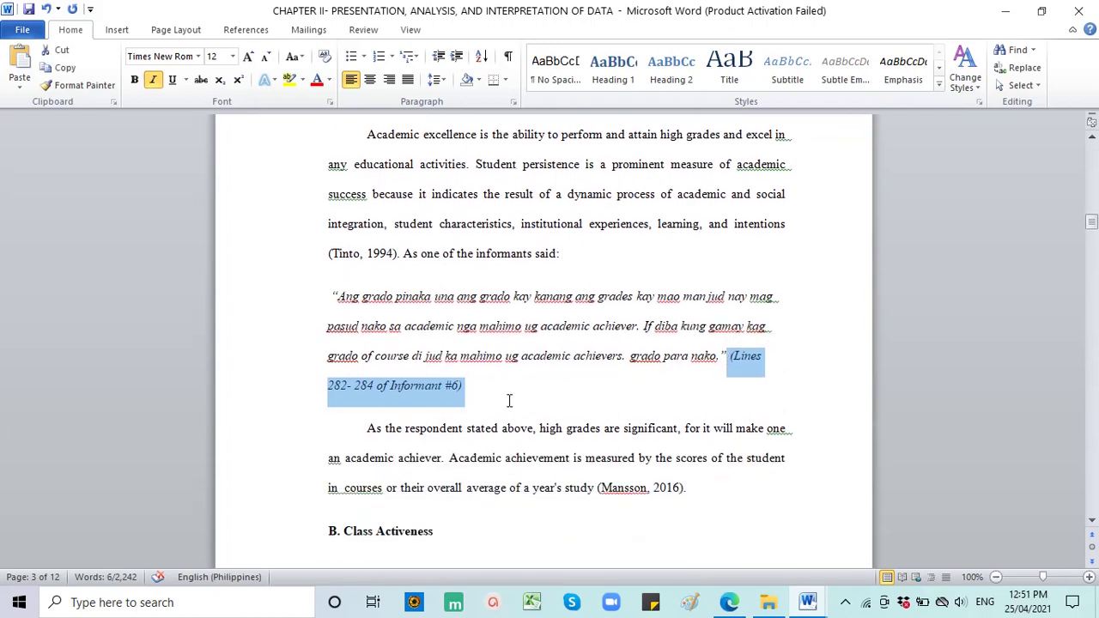
left_click(382, 436)
left_click_drag(361, 430, 627, 480)
scroll(627, 479, "up", 5)
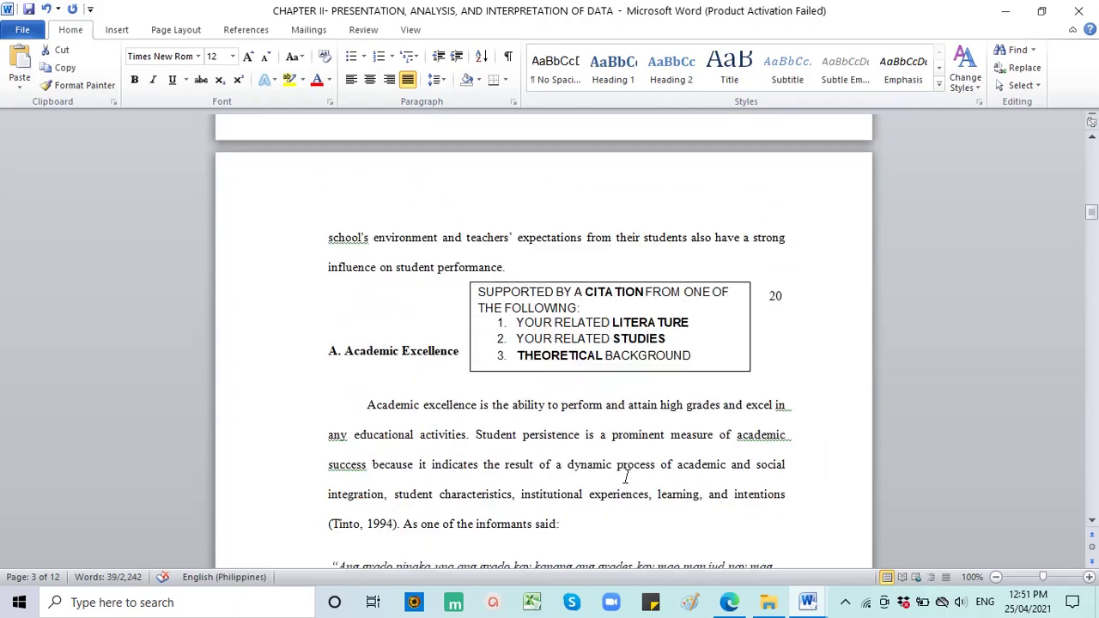
left_click_drag(320, 273, 471, 417)
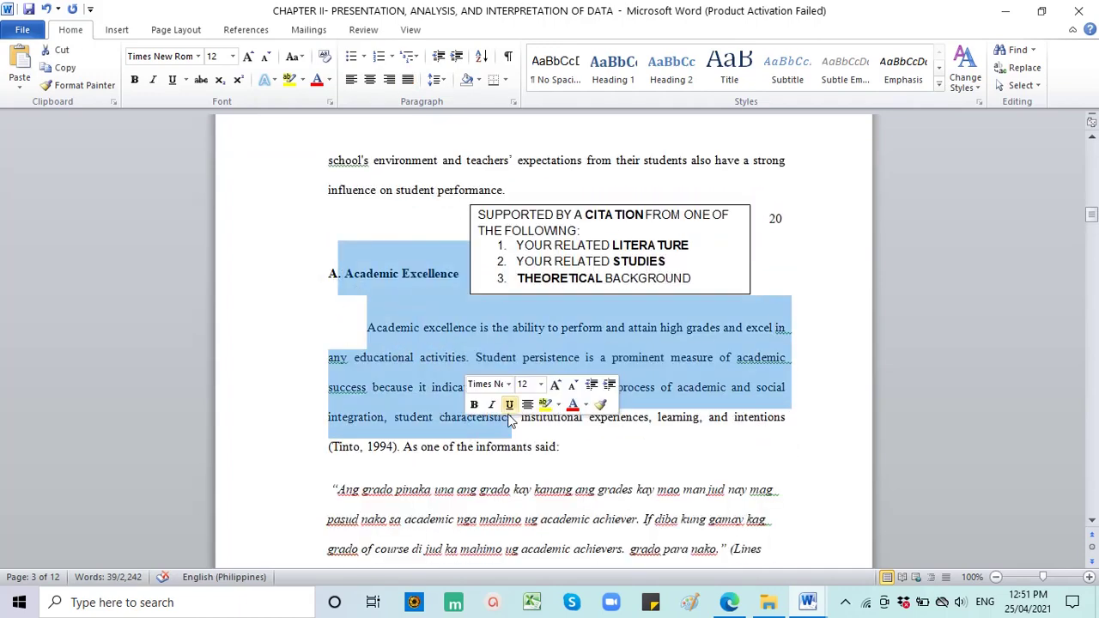
- Review the Chapter II title and the outline of themes under "Factors of being an Academic Achiever"
scroll(554, 331, "up", 18)
scroll(565, 337, "up", 20)
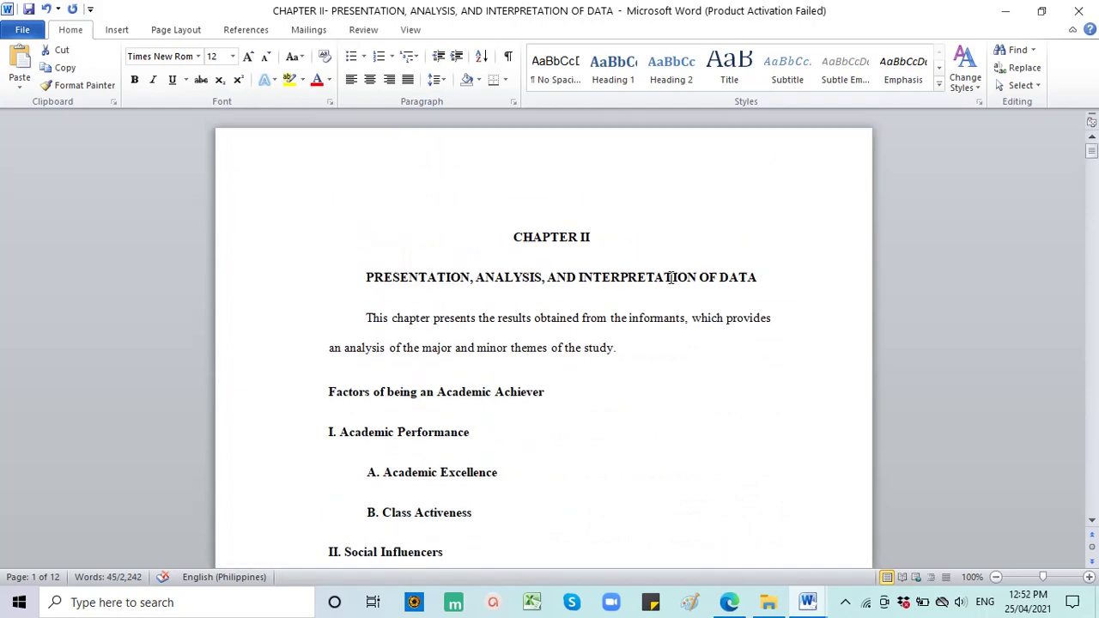
left_click(442, 276)
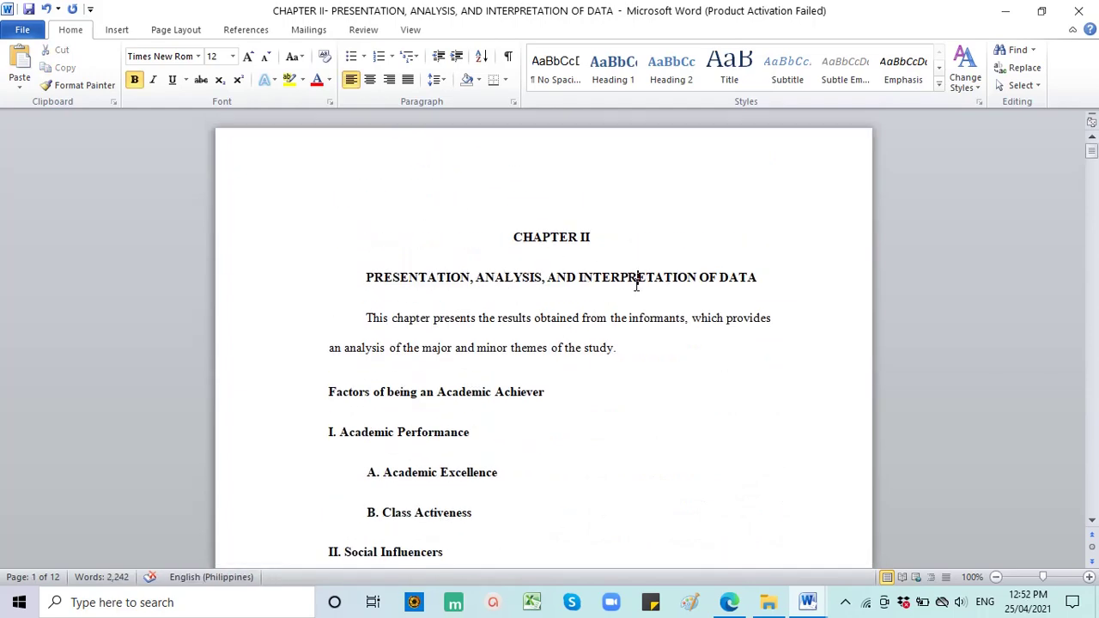
scroll(423, 371, "down", 2)
left_click_drag(330, 314, 450, 507)
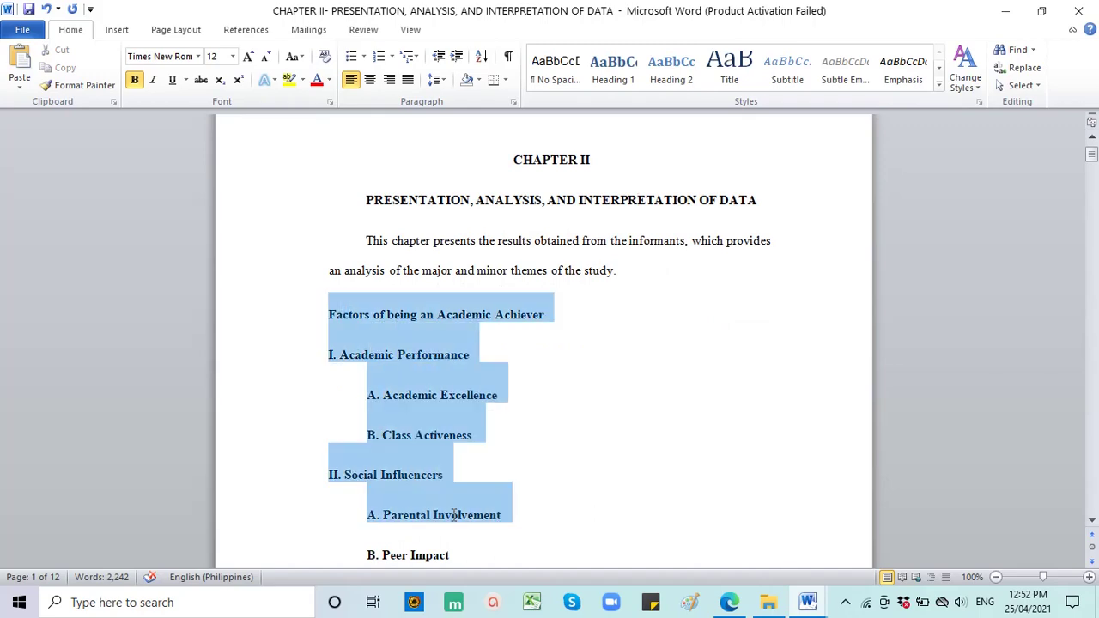
left_click(513, 199)
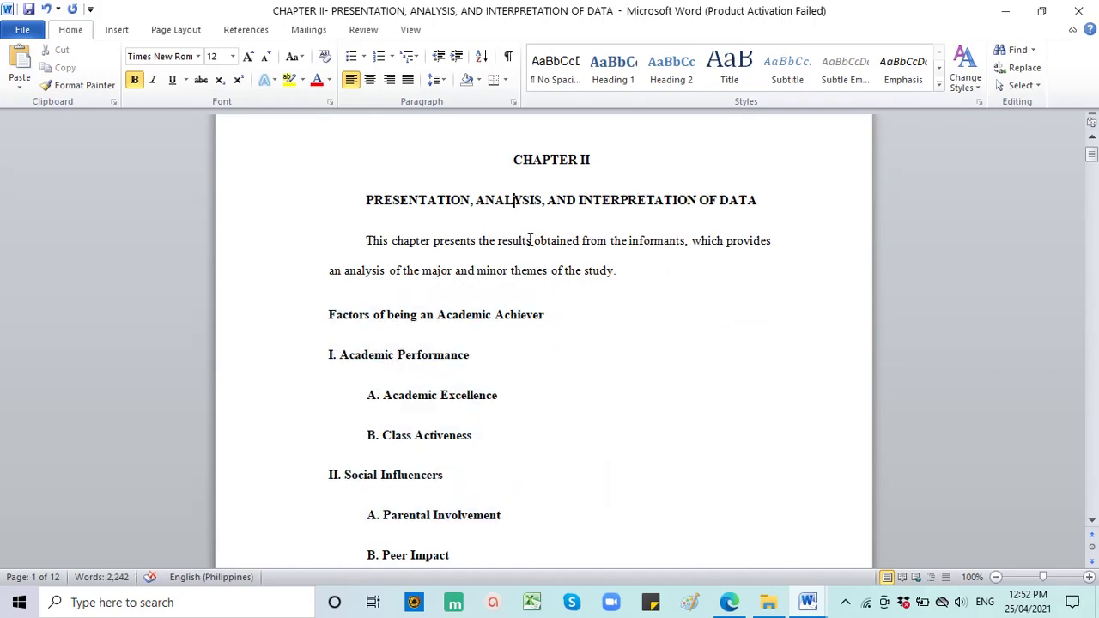
- Examine the "Presentation of Themes" section down to the opening paragraph of "A. Academic Excellence"
scroll(530, 240, "down", 20)
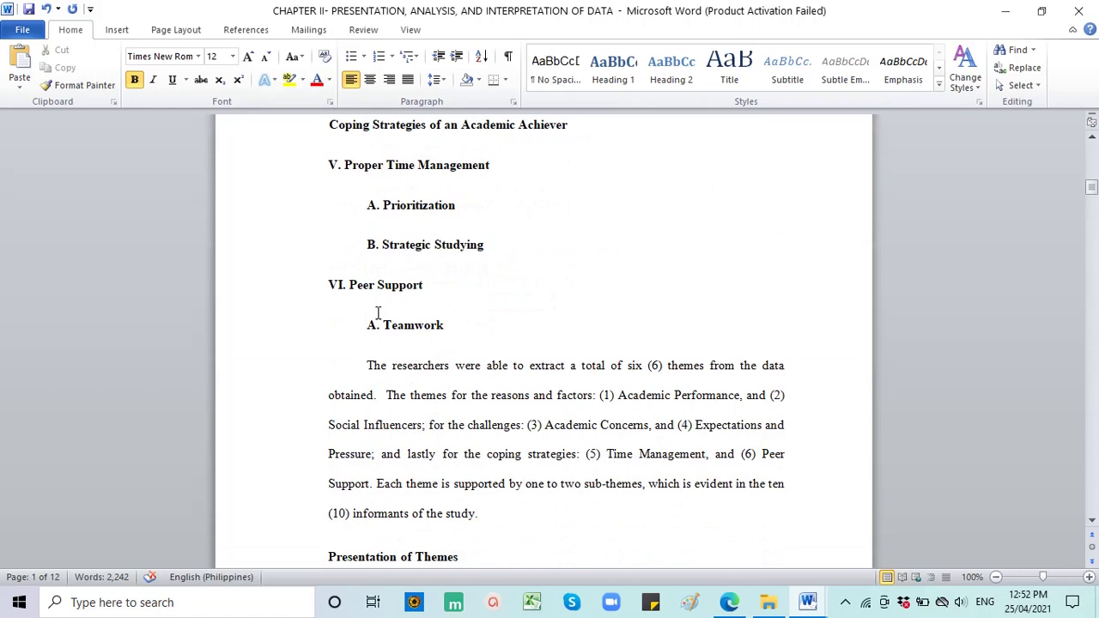
scroll(378, 313, "down", 10)
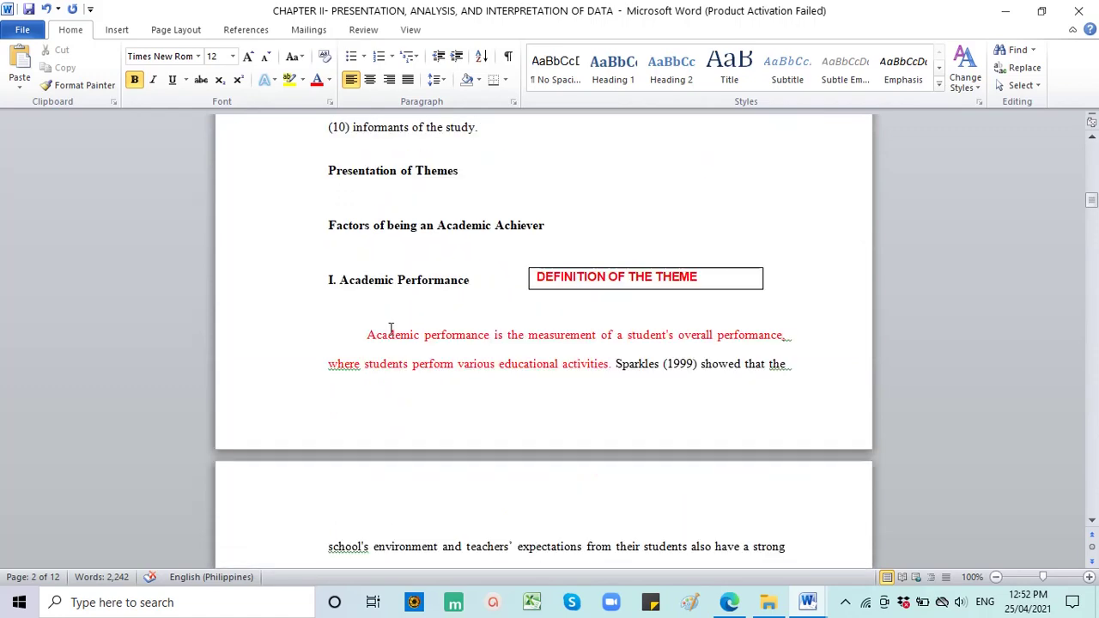
scroll(481, 410, "down", 8)
left_click_drag(407, 391, 457, 458)
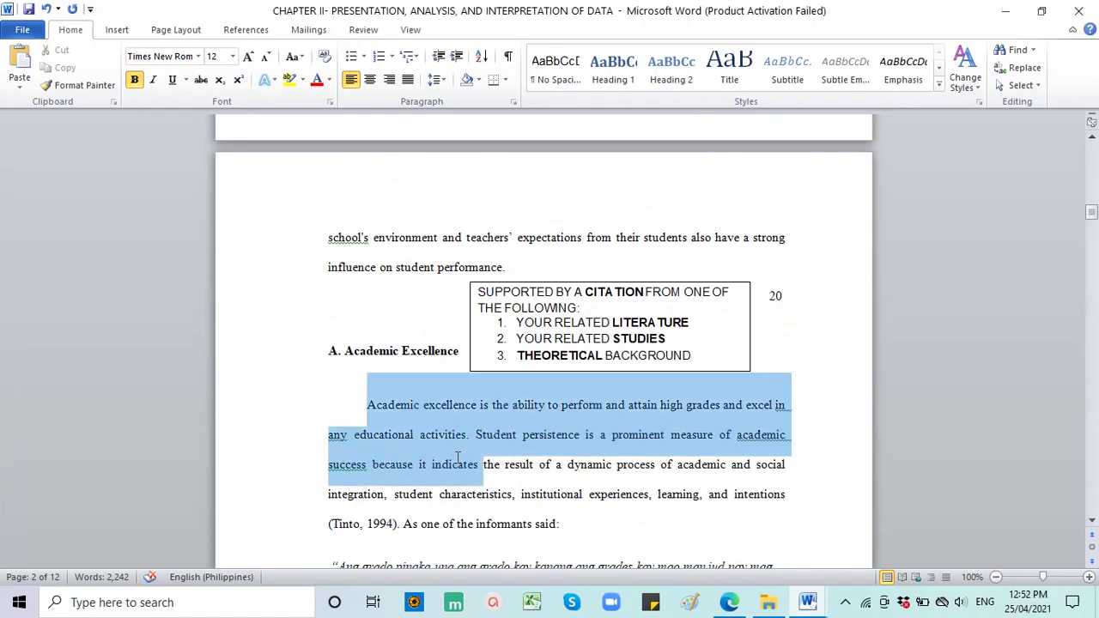
- Highlight the word "INTERPRETATION" in the chapter title and return to the informant quotation under "A. Academic Excellence"
scroll(478, 351, "up", 20)
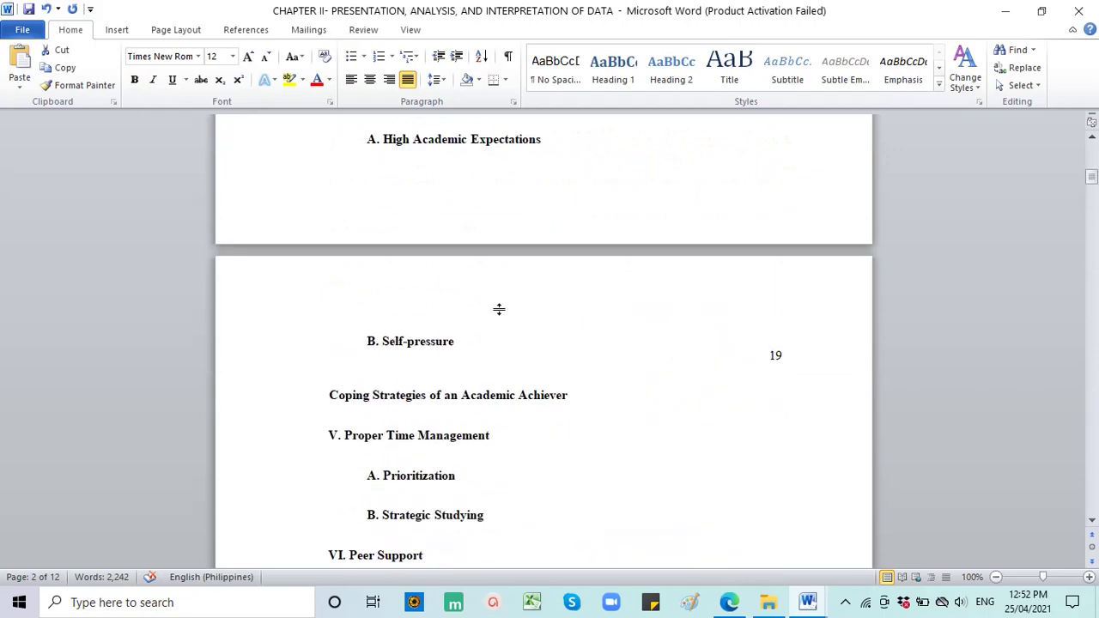
scroll(499, 309, "up", 20)
double_click(628, 277)
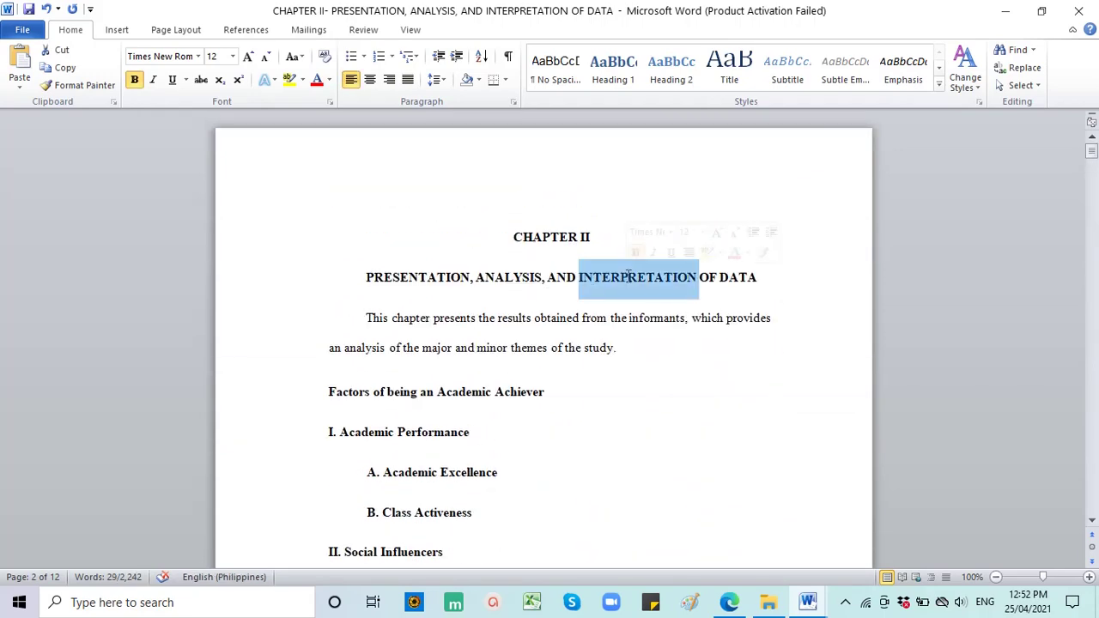
scroll(635, 343, "down", 20)
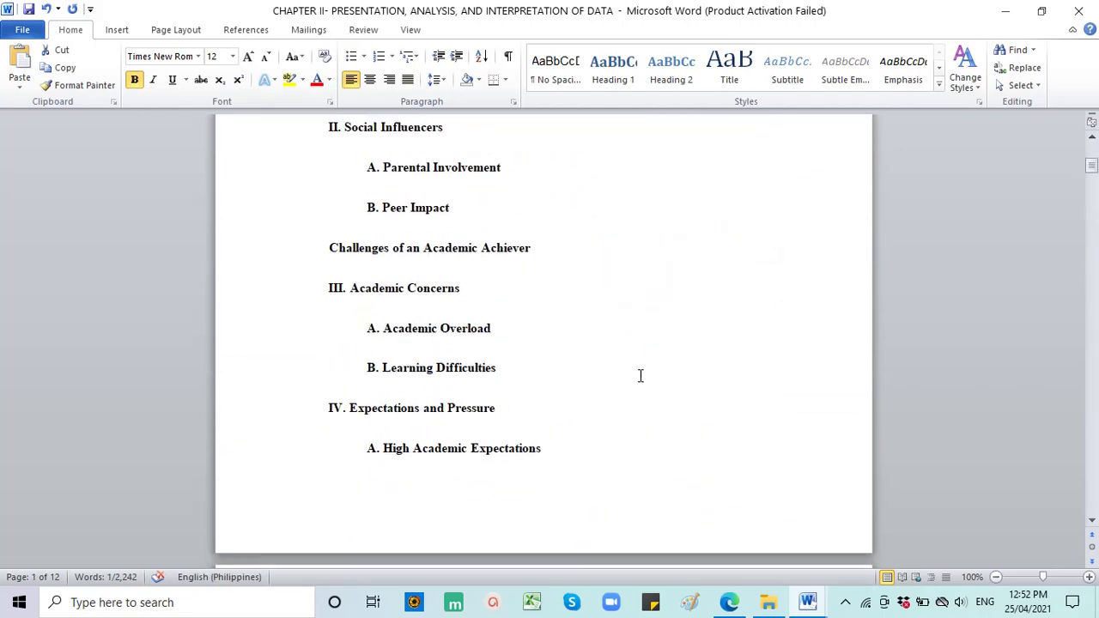
scroll(645, 368, "down", 20)
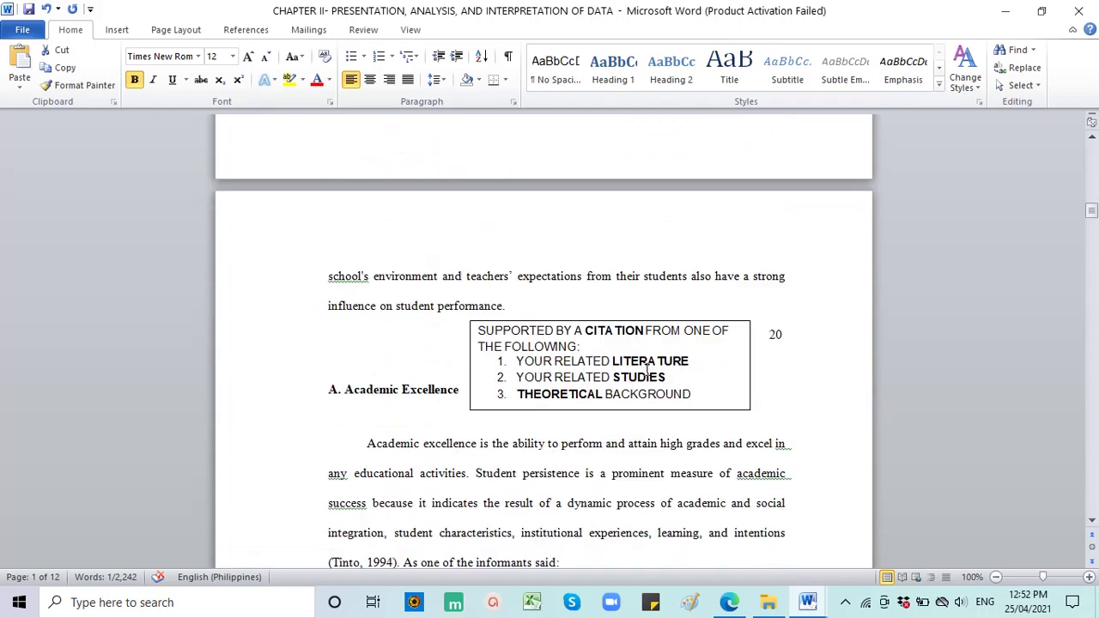
scroll(647, 369, "down", 5)
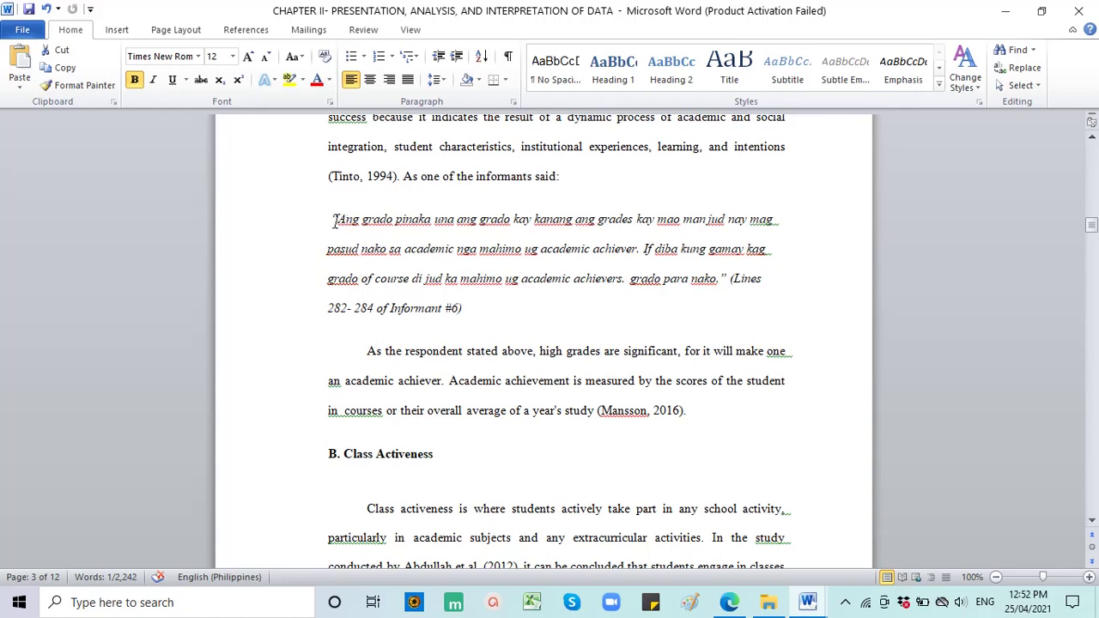
- Examine the italic informant quotation and the first sentence of the "As the respondent stated above" paragraph that interprets it
left_click_drag(334, 220, 479, 307)
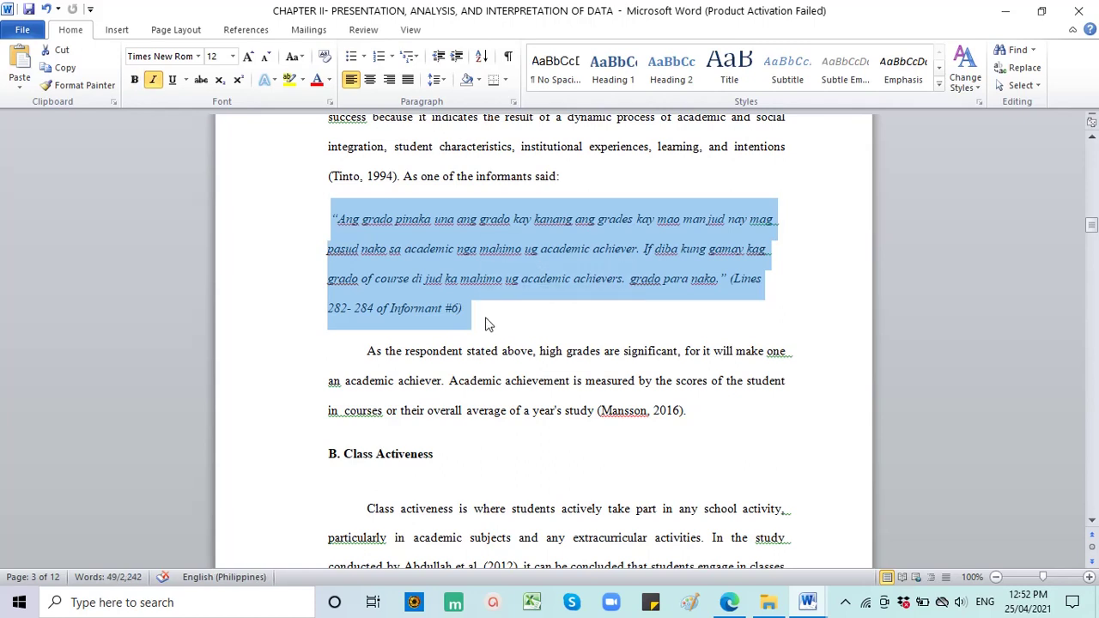
left_click(475, 323)
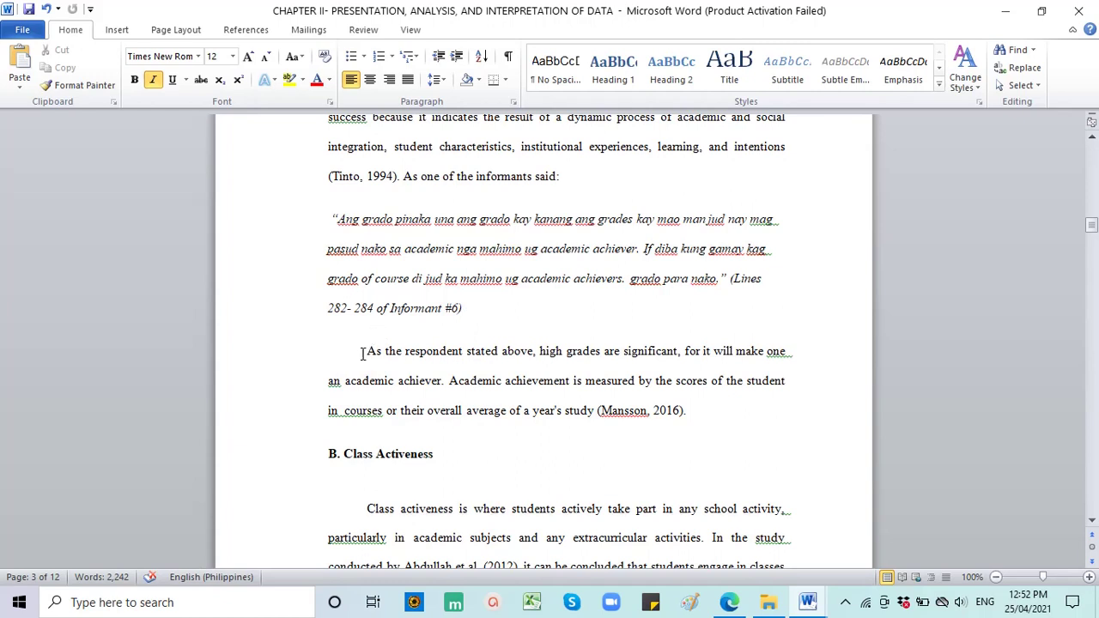
left_click_drag(363, 354, 442, 383)
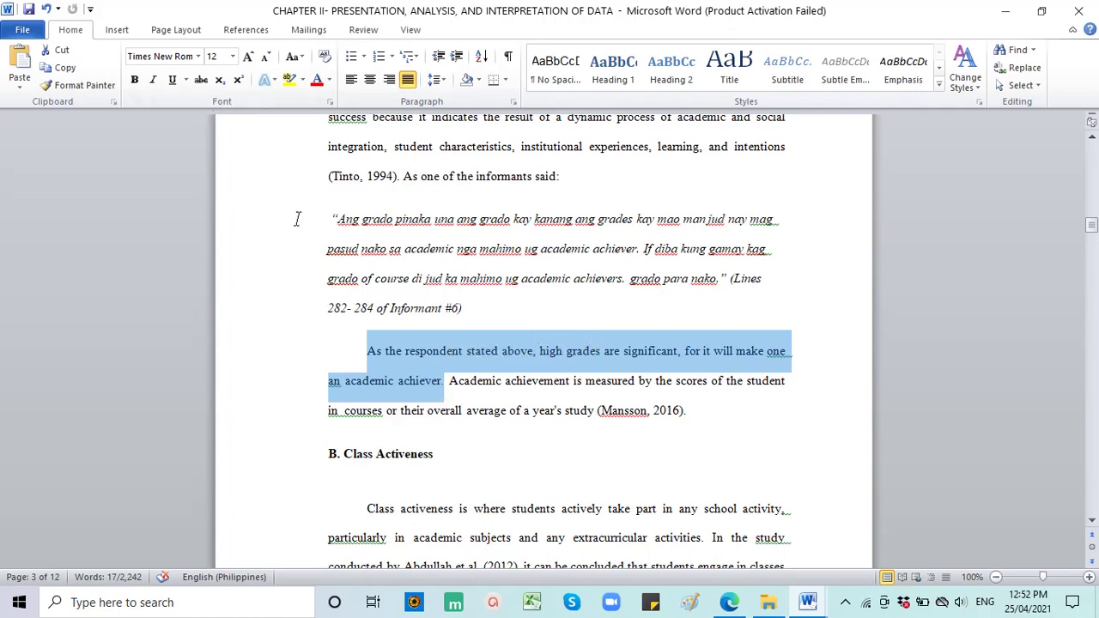
left_click(415, 364)
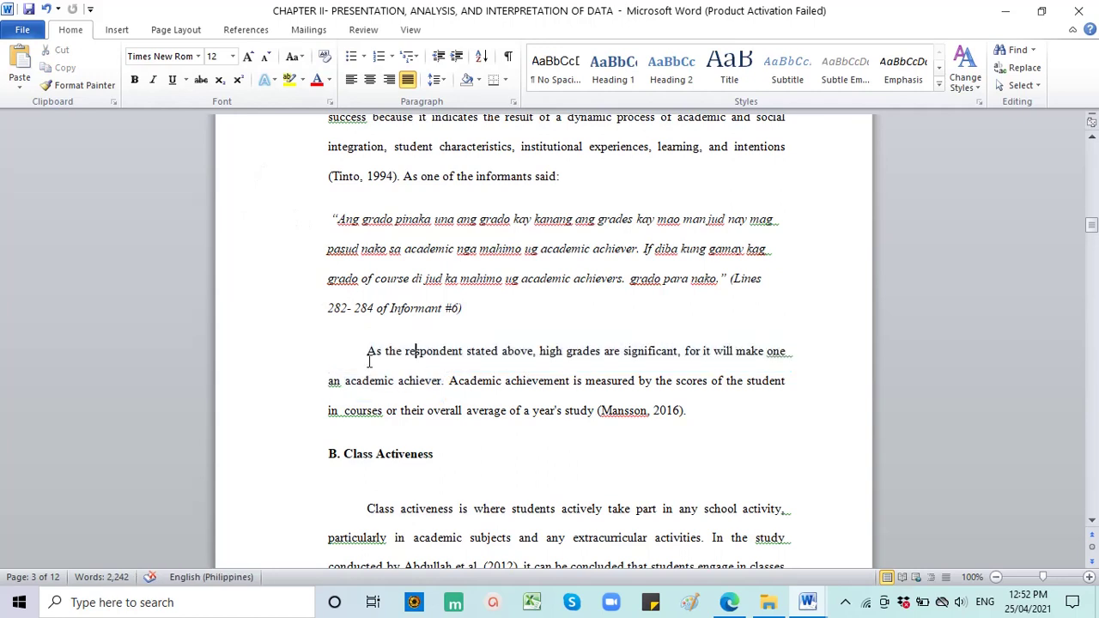
left_click_drag(369, 351, 424, 388)
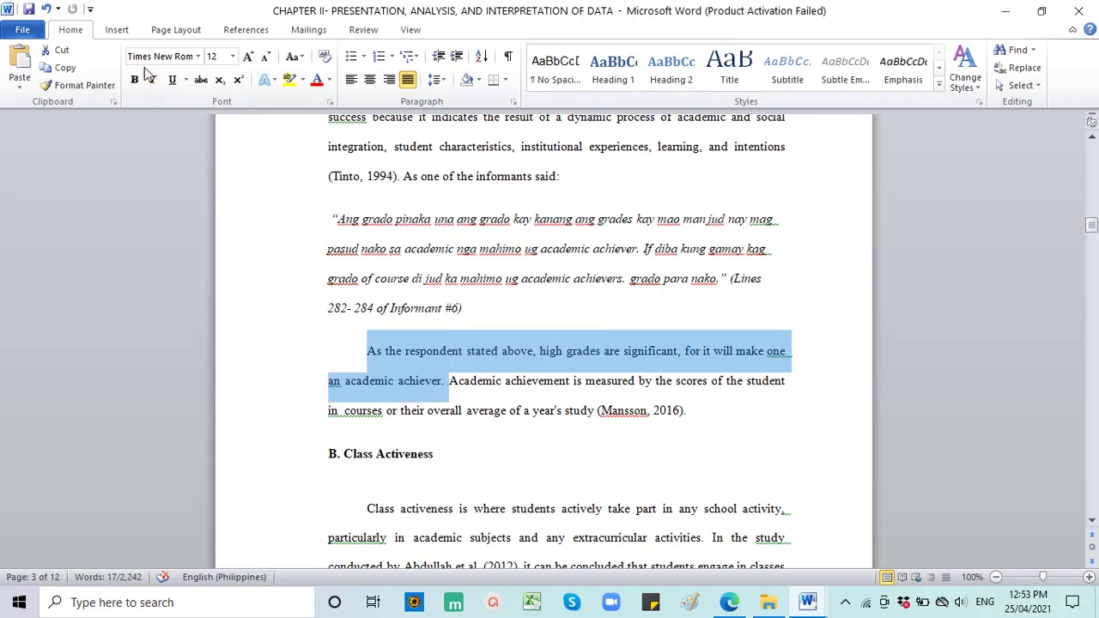
- Add a text box reading "INTERPRETATION OF THE RESEARCHER" above the "As the respondent stated above" paragraph, sized about 1.16 by 8.63 cm
left_click(111, 30)
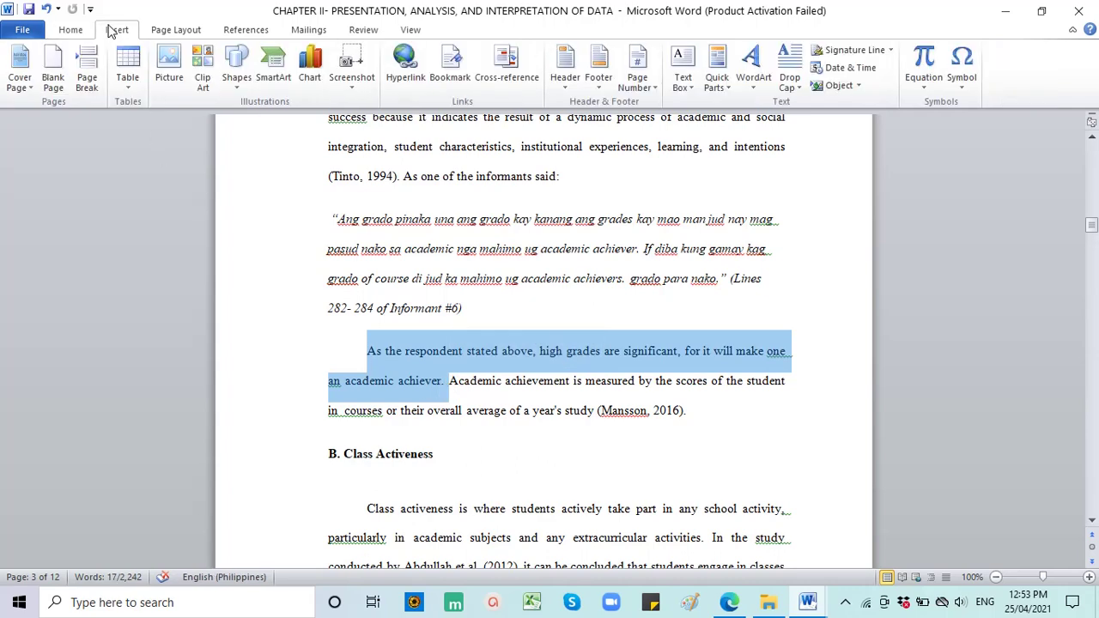
left_click(239, 79)
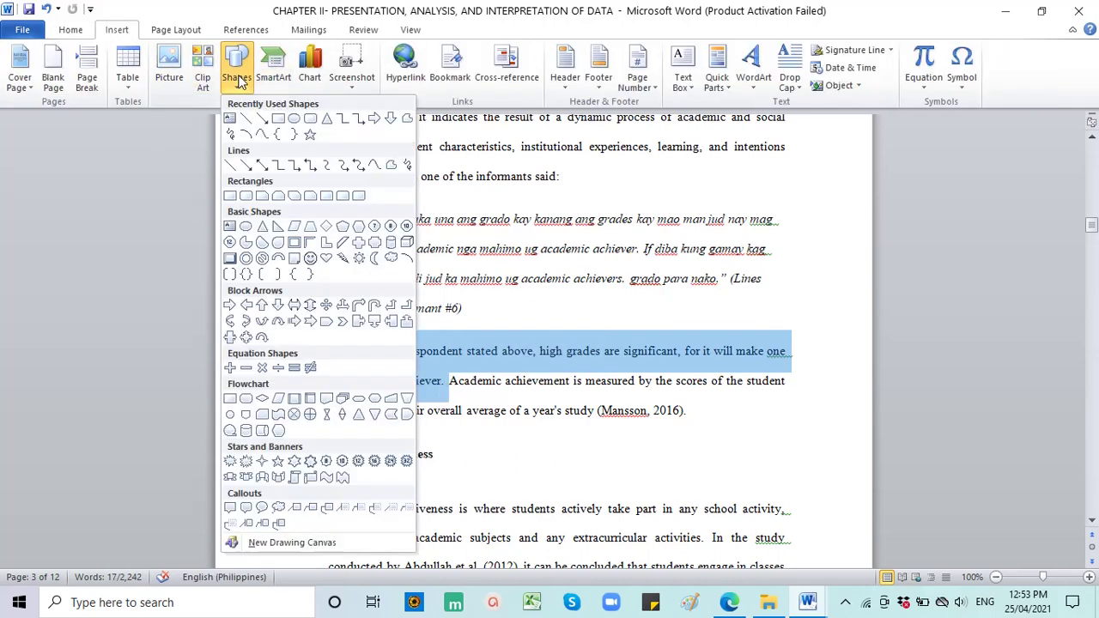
left_click(226, 122)
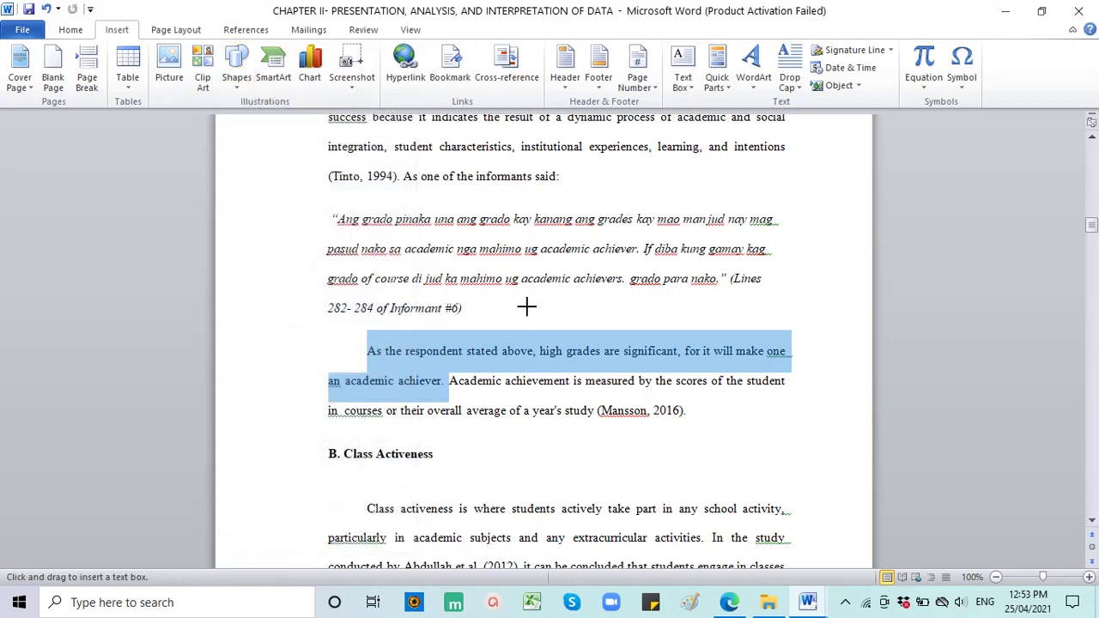
left_click_drag(539, 302, 785, 330)
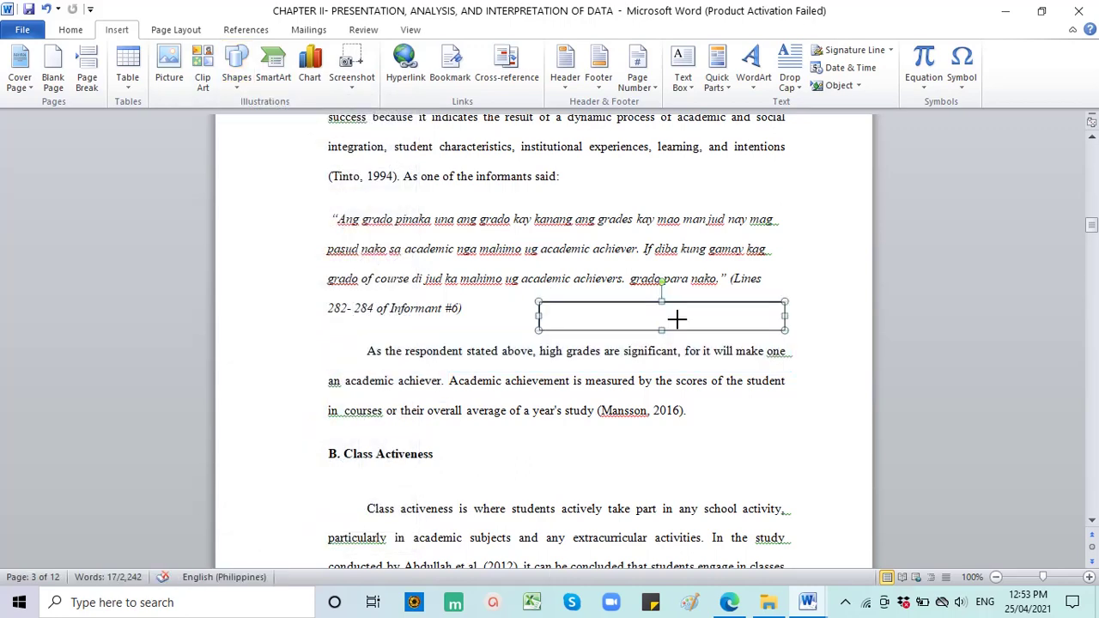
type("INTERPRETATION OF")
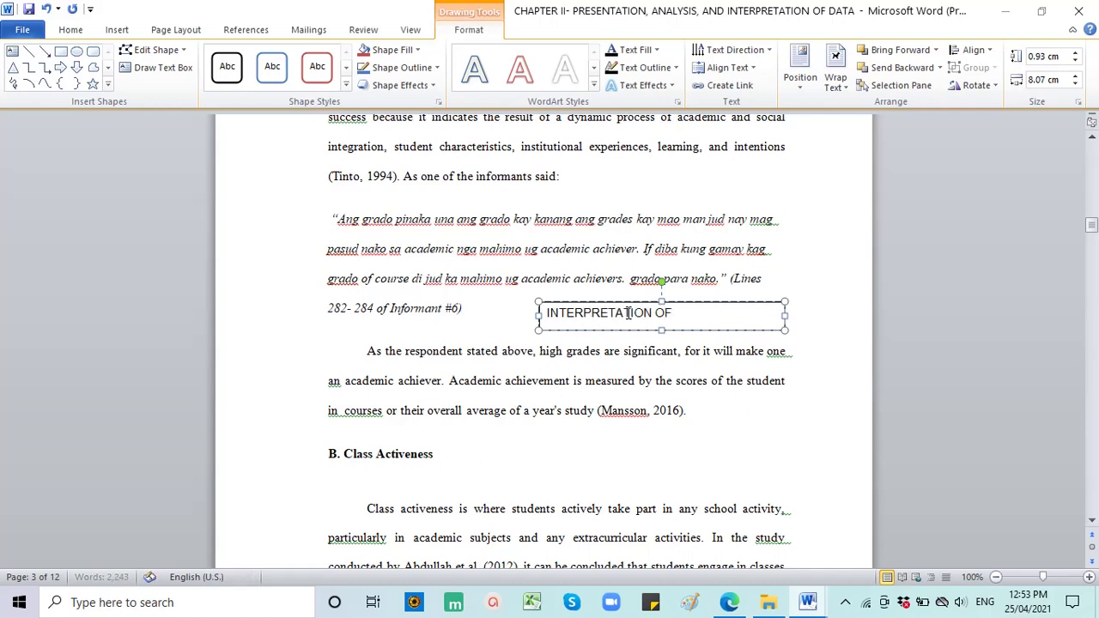
type(" THE RESEARCHER")
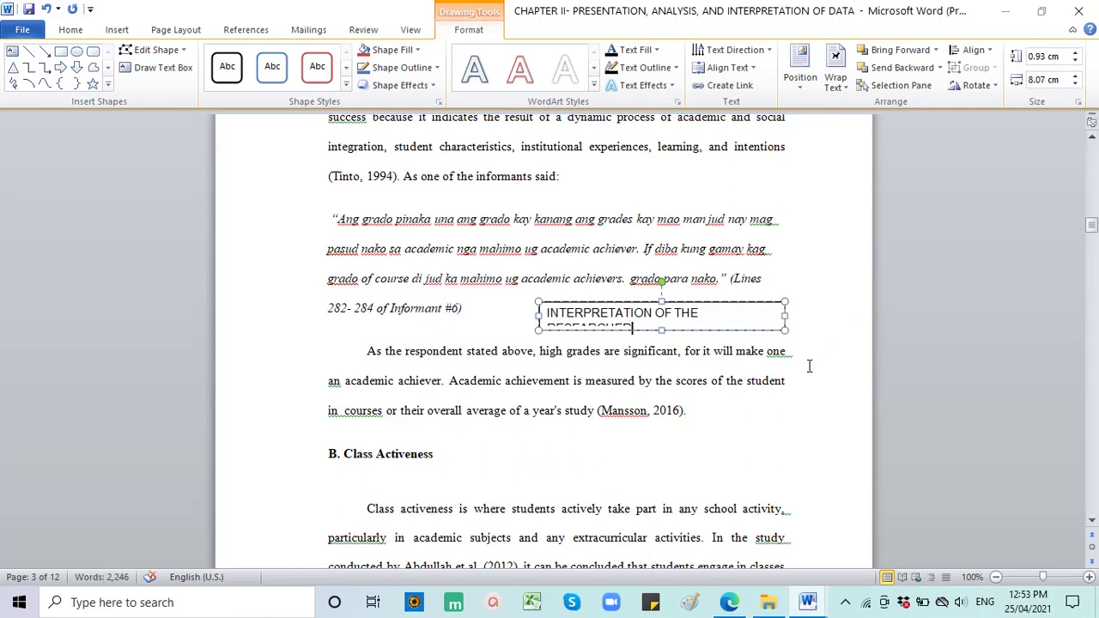
left_click_drag(786, 326, 801, 336)
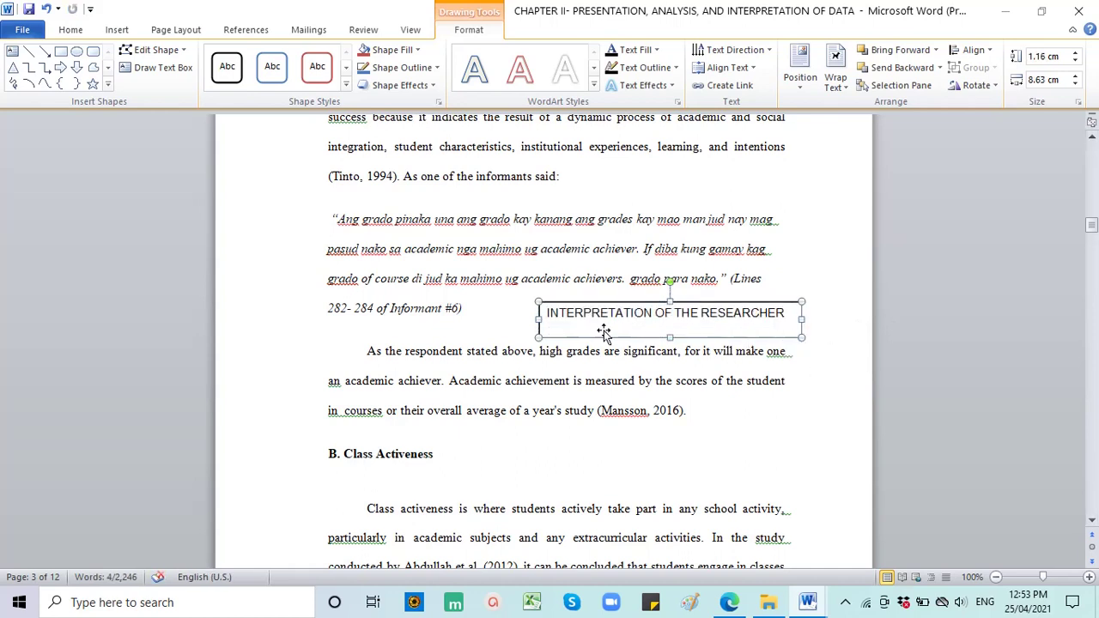
- Make the "INTERPRETATION OF THE RESEARCHER" label text bold and blue
left_click_drag(547, 314, 790, 316)
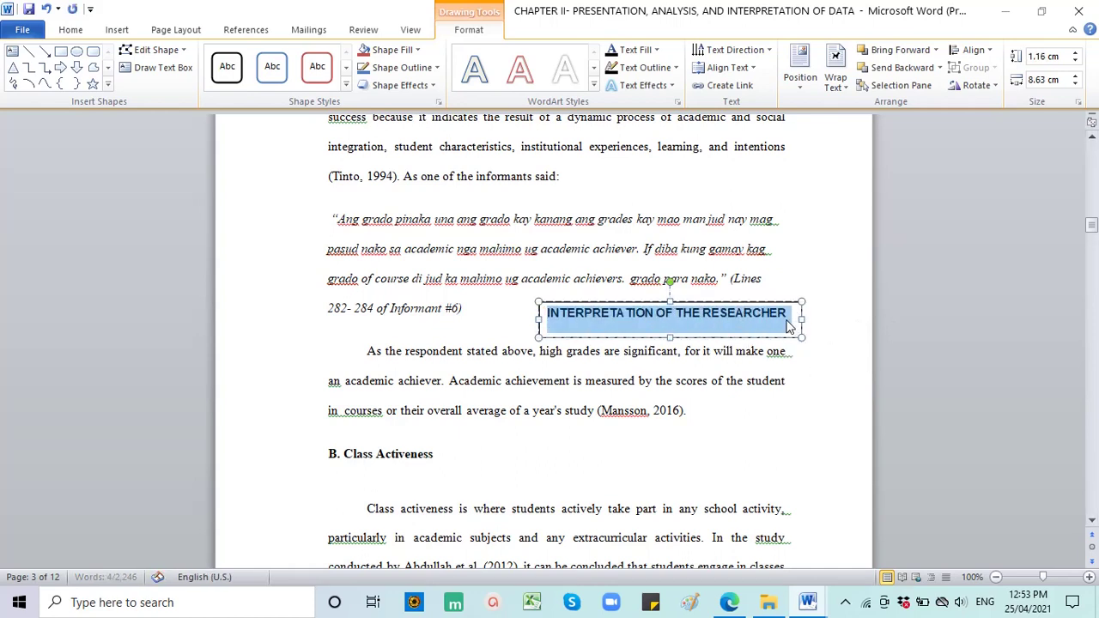
key("ctrl+b")
right_click(677, 334)
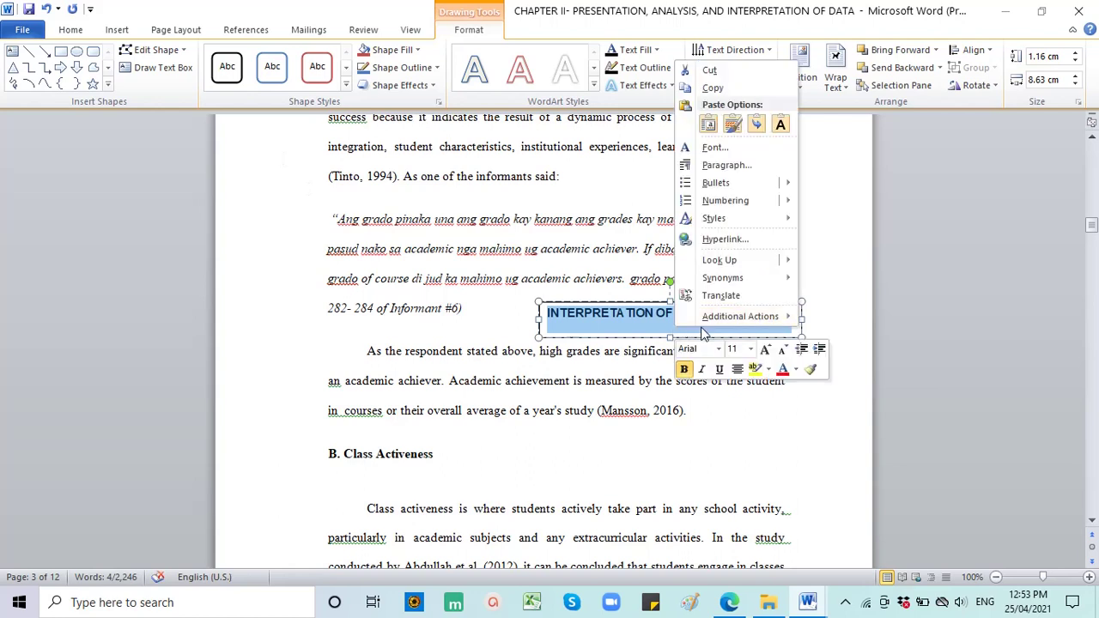
left_click(795, 371)
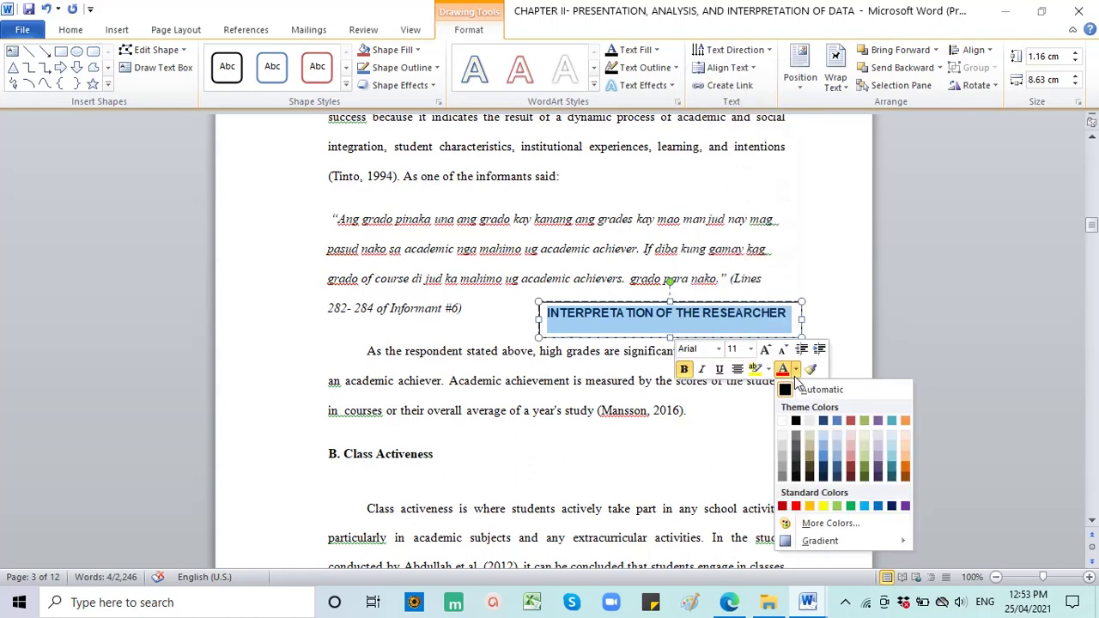
left_click(880, 506)
- Color the first sentence of the "As the respondent stated above" paragraph blue, matching the "INTERPRETATION OF THE RESEARCHER" label
left_click(367, 350)
left_click_drag(367, 350, 446, 378)
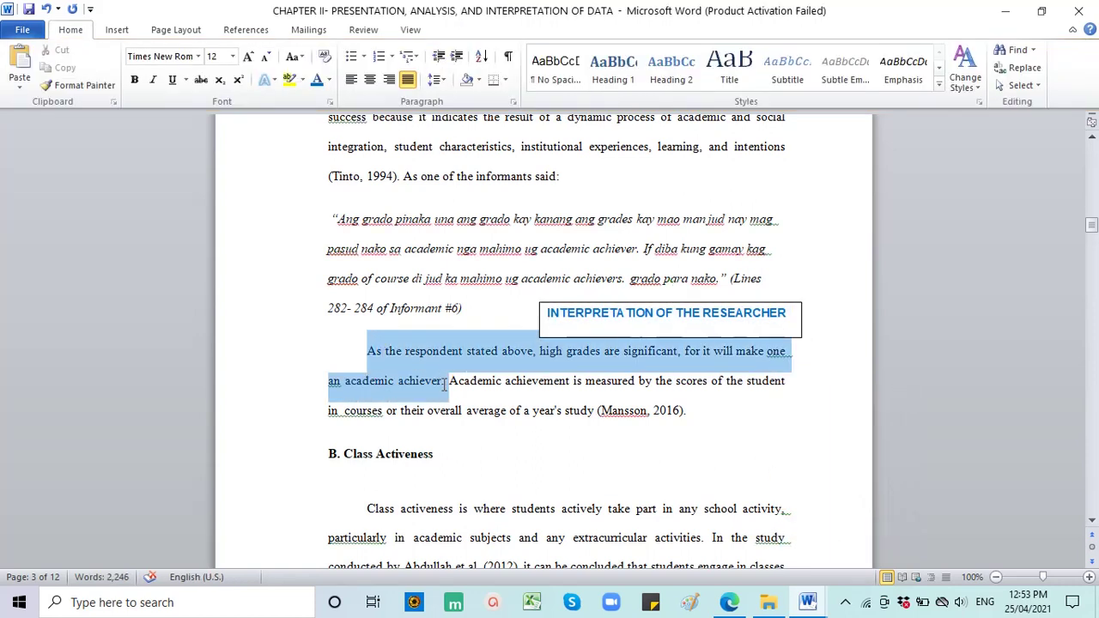
left_click(317, 80)
left_click(485, 410)
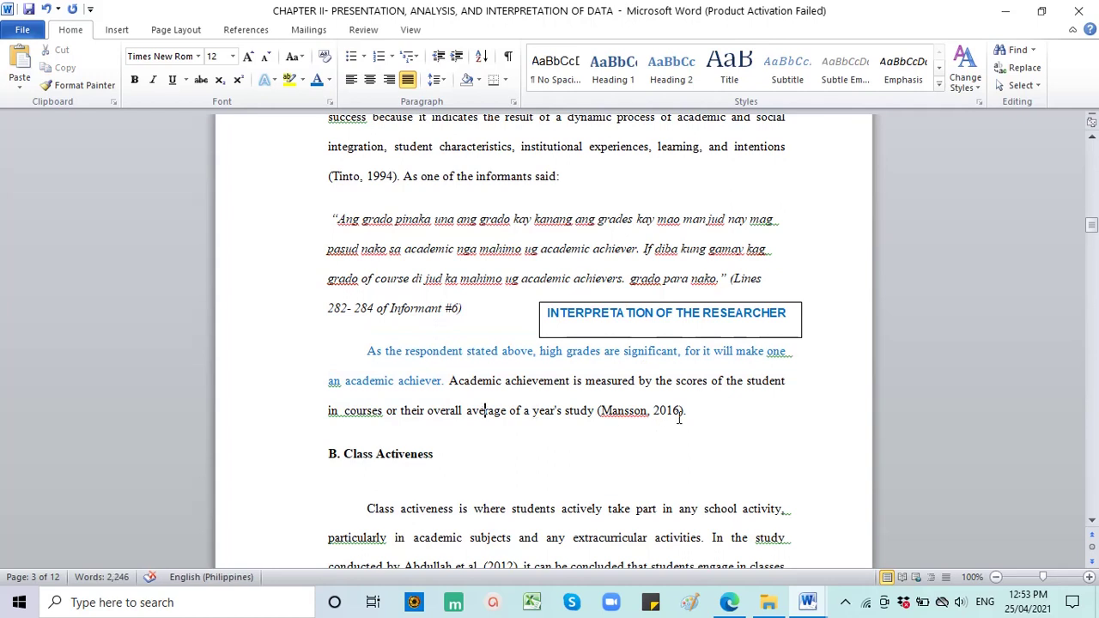
- Examine the 2016 citation sentence starting "Academic achievement is measured" against the blue interpretation and the informant quotation above it
double_click(625, 414)
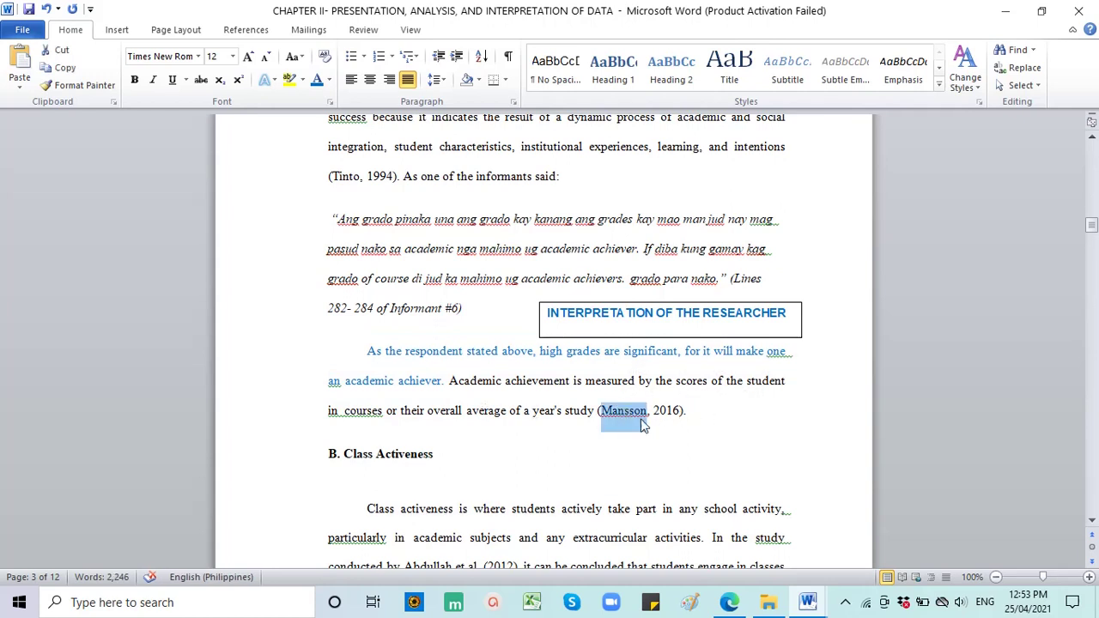
left_click_drag(702, 416, 481, 395)
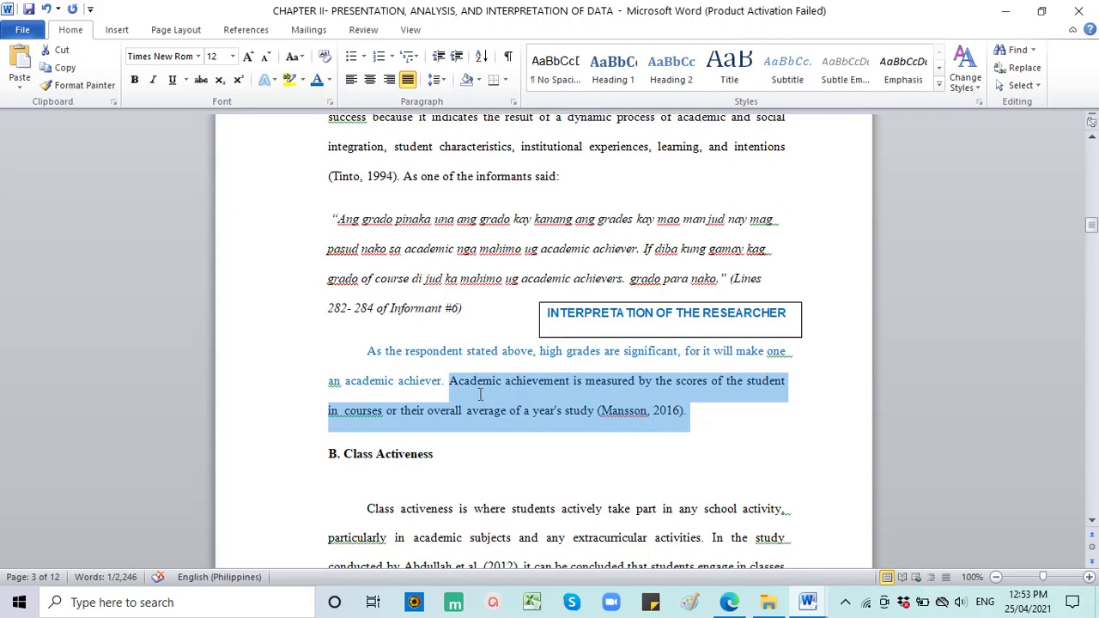
left_click(367, 352)
left_click_drag(367, 352, 445, 387)
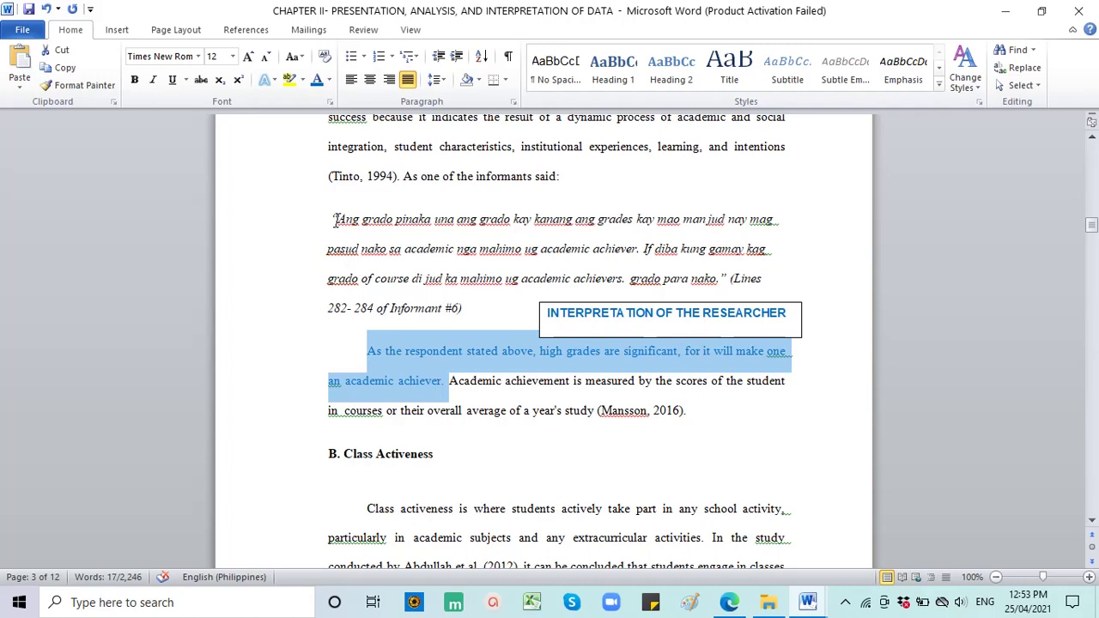
left_click_drag(335, 219, 468, 311)
left_click(448, 384)
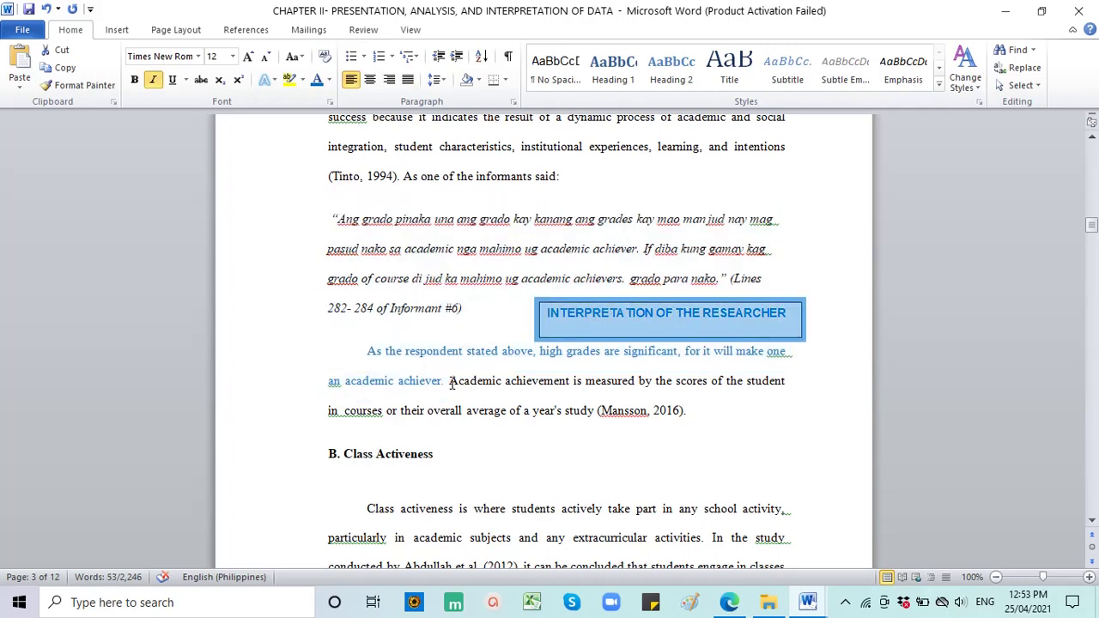
left_click_drag(451, 384, 686, 413)
- Copy the full "SUPPORTED BY A CITATION FROM ONE OF THE FOLLOWING" text, including its three-item list, from the box beside "A. Academic Excellence"
scroll(642, 433, "up", 3)
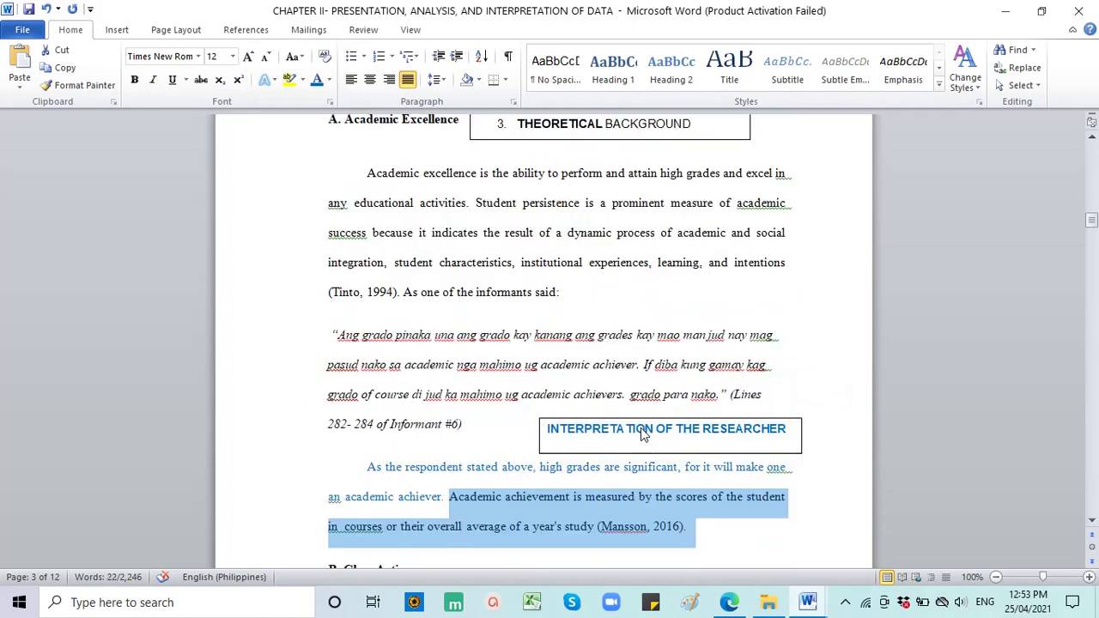
scroll(643, 434, "up", 8)
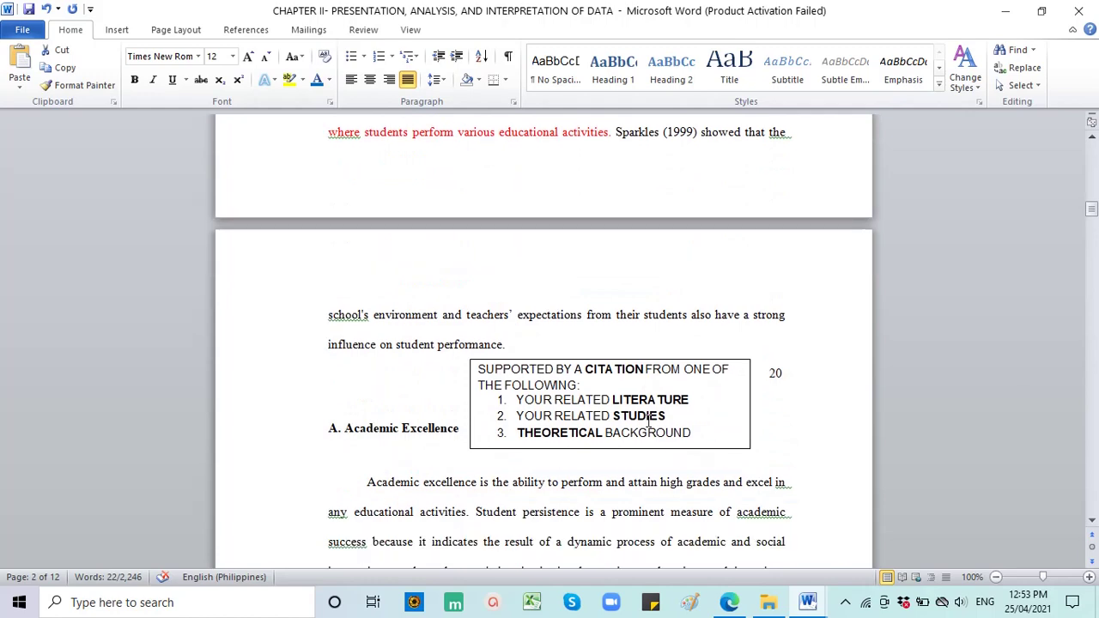
scroll(649, 418, "down", 4)
left_click(571, 246)
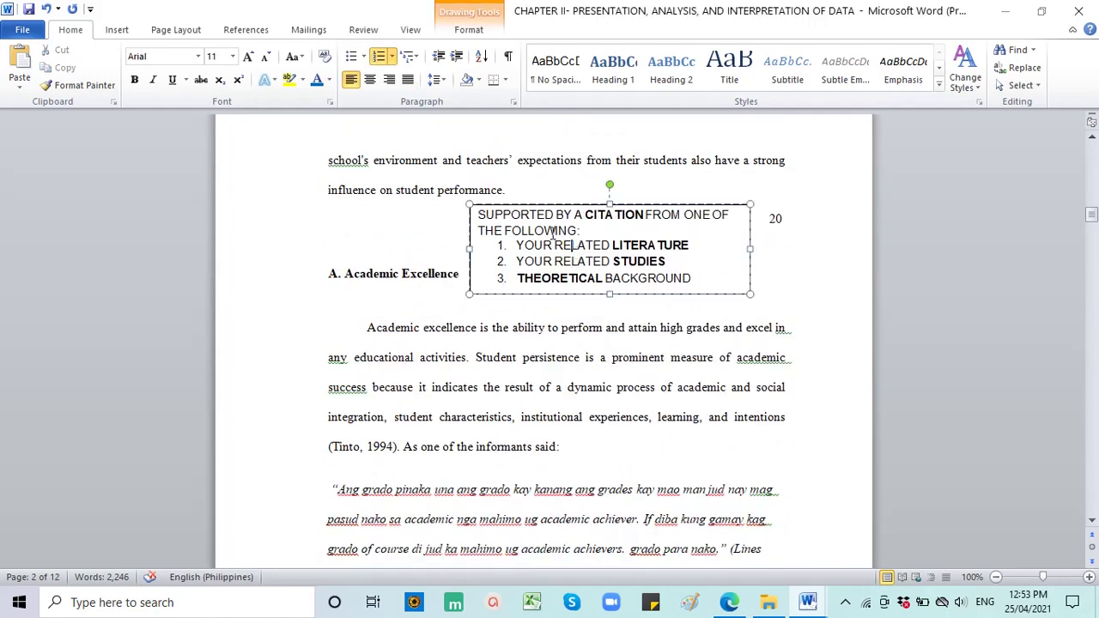
left_click(507, 218)
left_click_drag(479, 214, 697, 290)
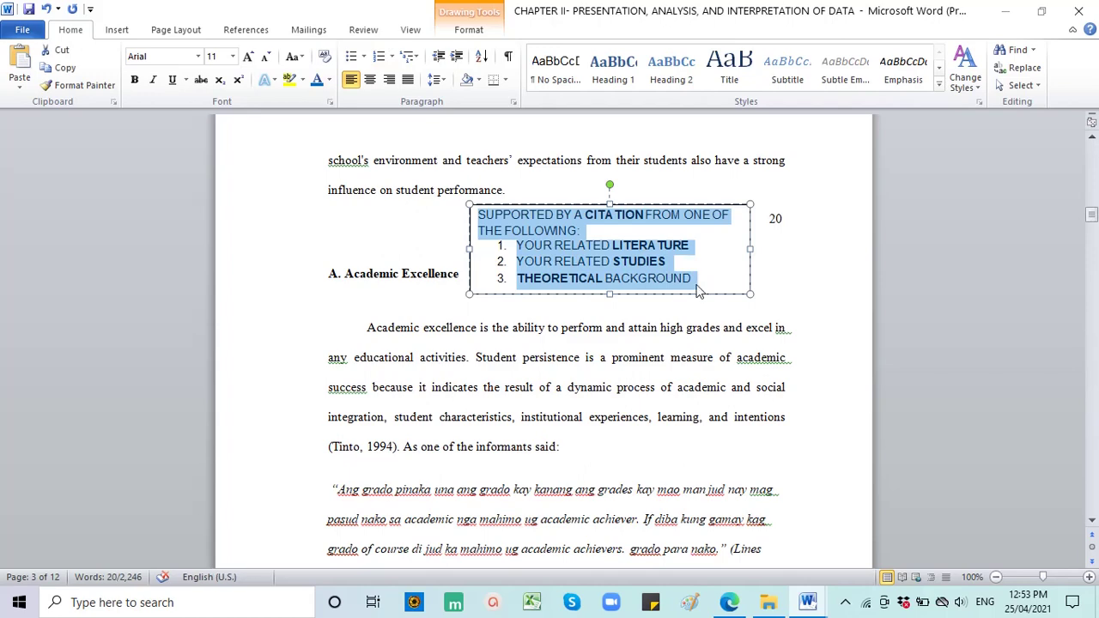
- Add a text box beside "B. Class Activeness" containing the copied citation-support text, sized about 2.51 by 11.22 cm
left_click(117, 30)
left_click(237, 69)
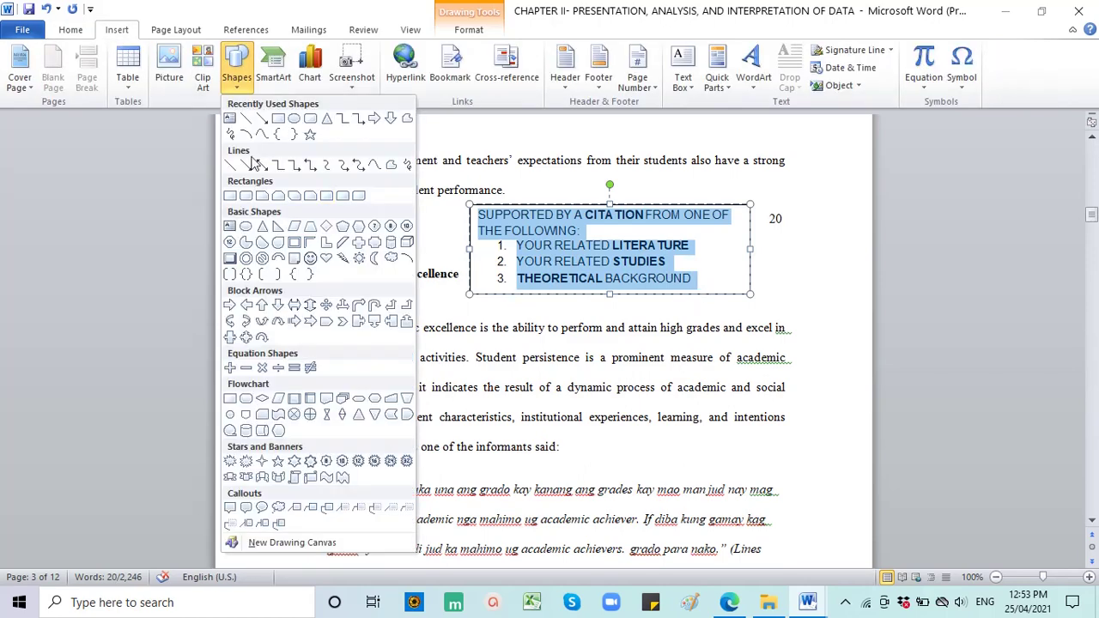
left_click(229, 118)
scroll(848, 395, "down", 3)
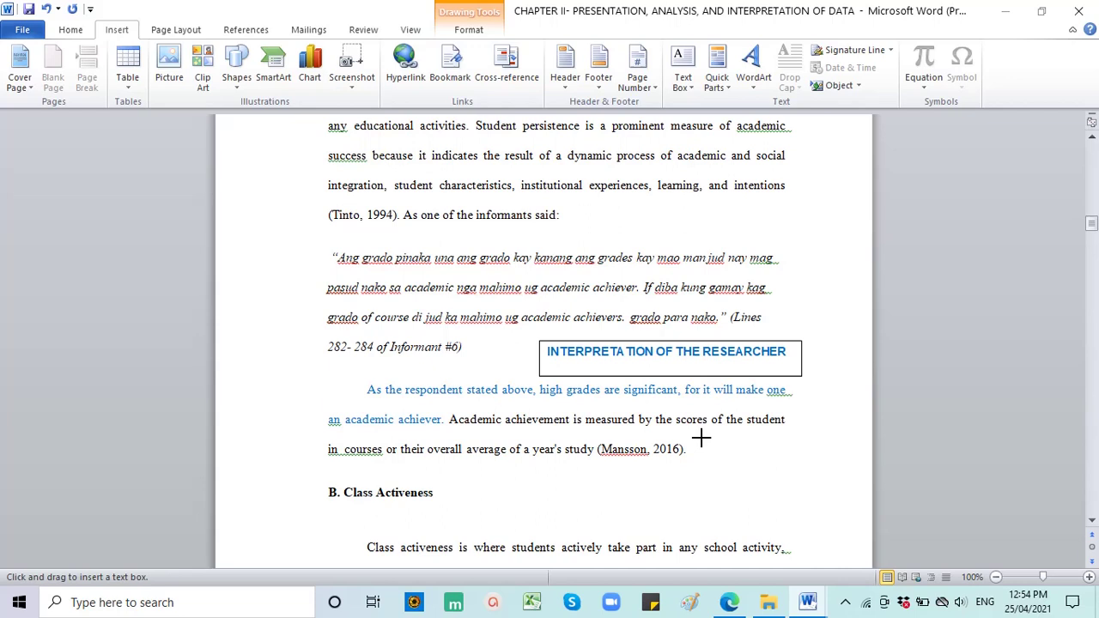
left_click_drag(540, 463, 829, 525)
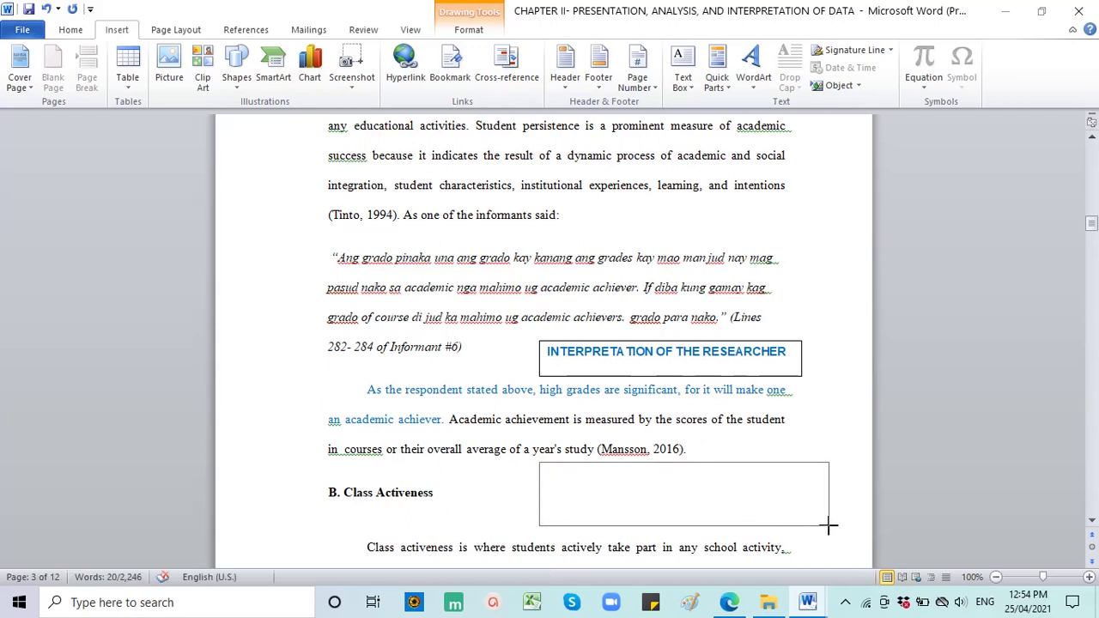
key("ctrl+v")
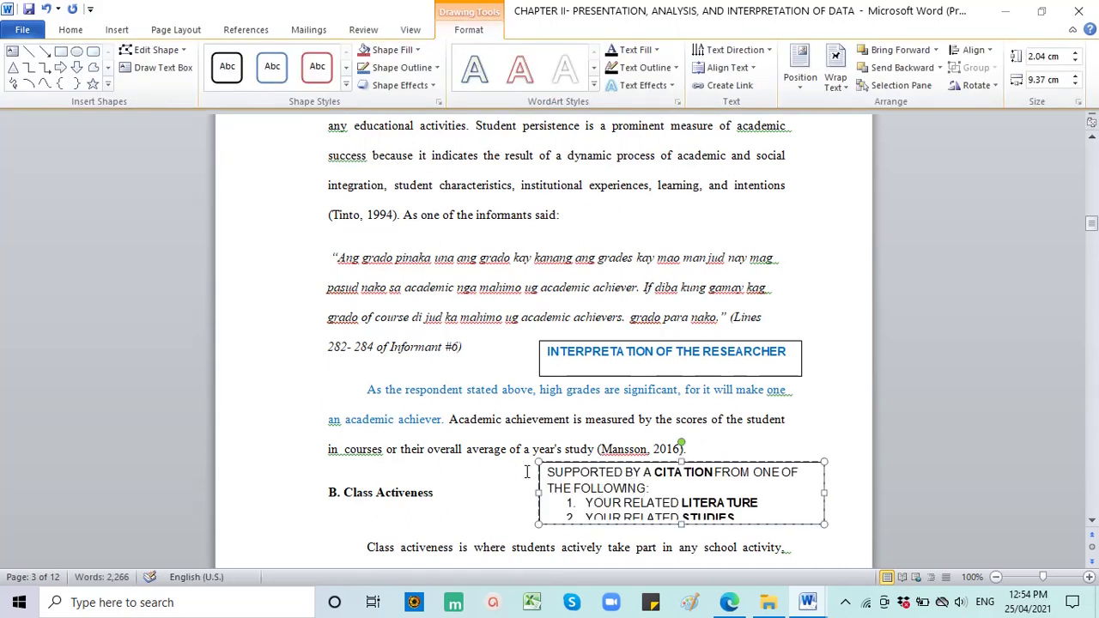
left_click_drag(539, 464, 487, 463)
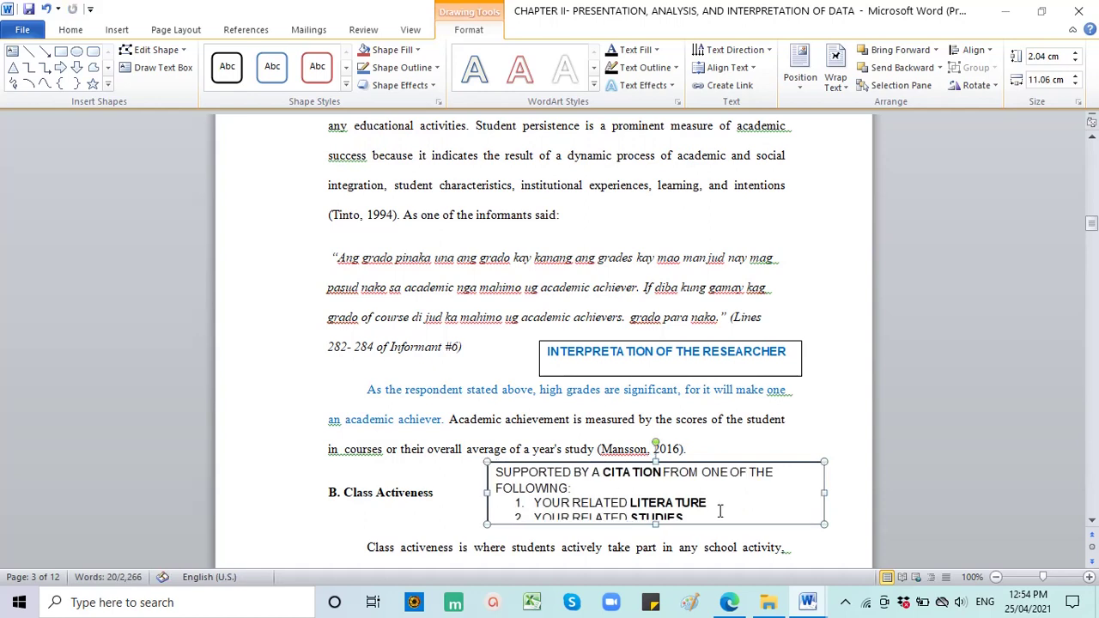
left_click_drag(823, 525, 828, 538)
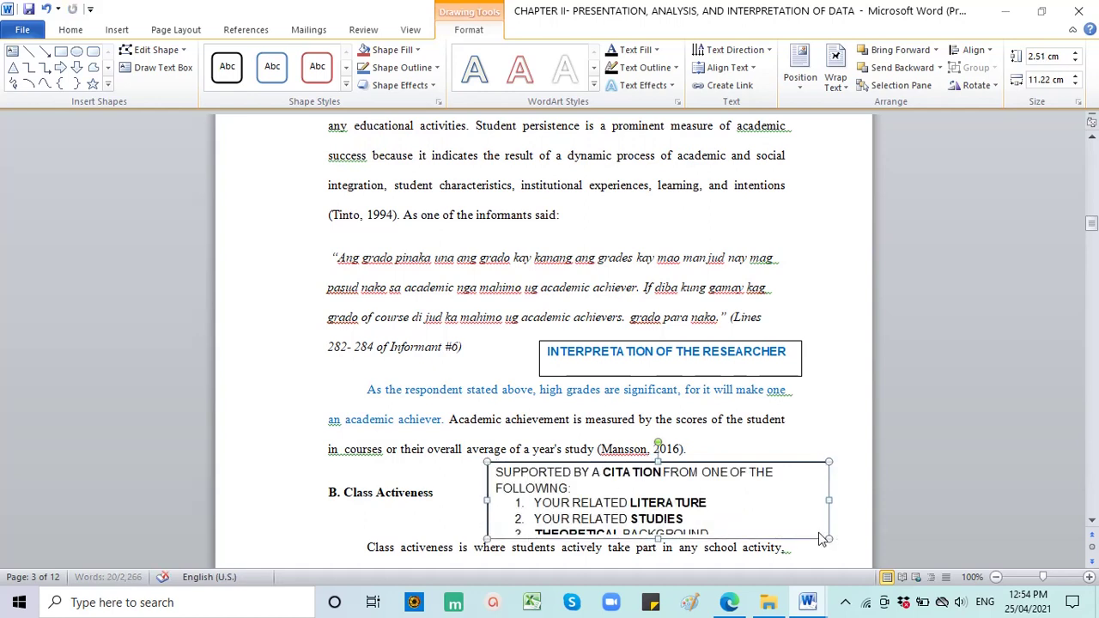
scroll(744, 488, "down", 1)
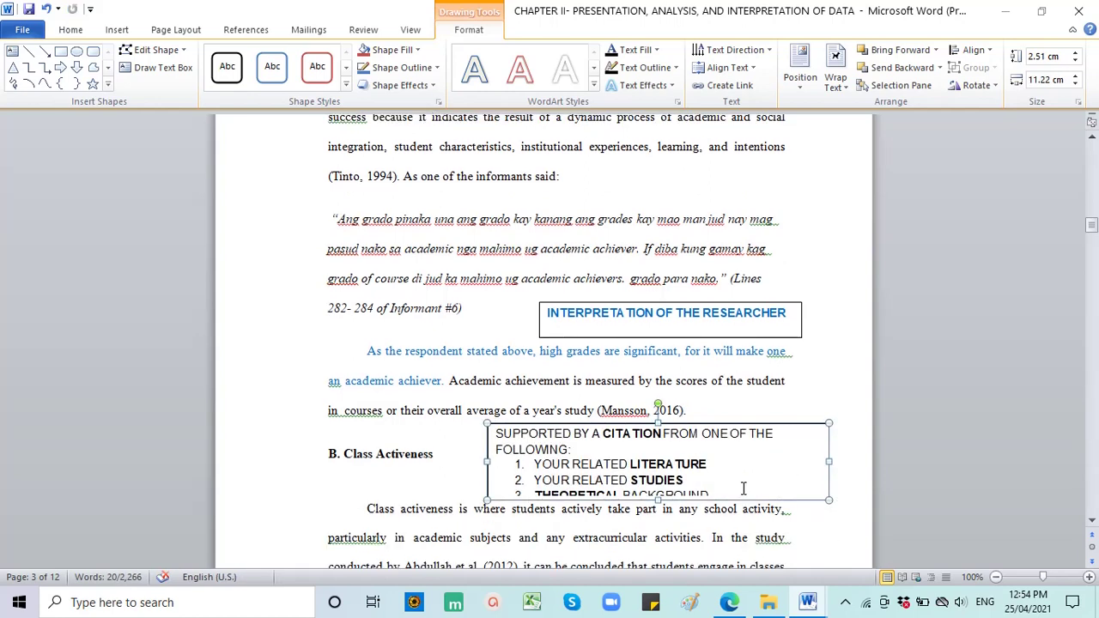
left_click(70, 29)
left_click(427, 383)
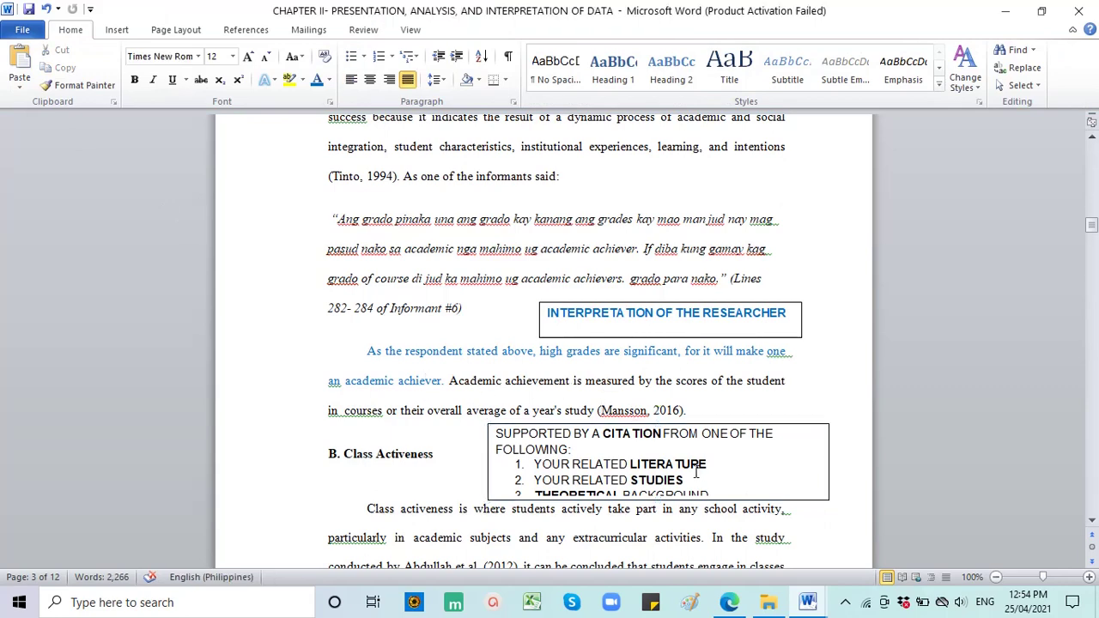
- Review the labelled Academic Excellence section, and examine the "B. Class Activeness" heading and its opening definition sentence
scroll(642, 467, "up", 3)
scroll(642, 466, "up", 3)
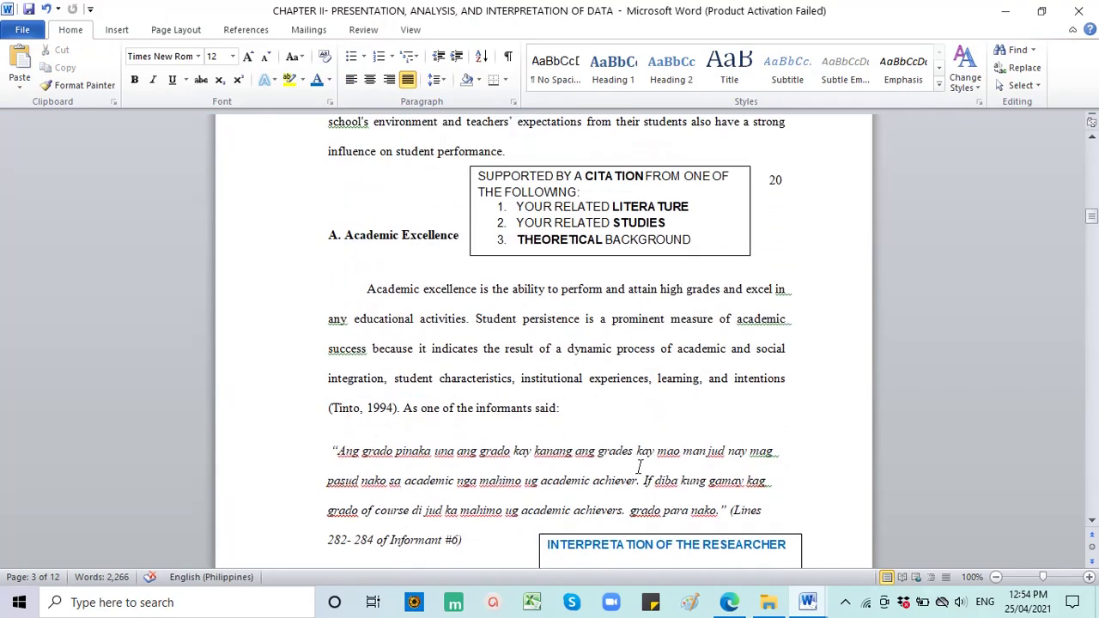
scroll(657, 383, "up", 3)
scroll(657, 383, "down", 11)
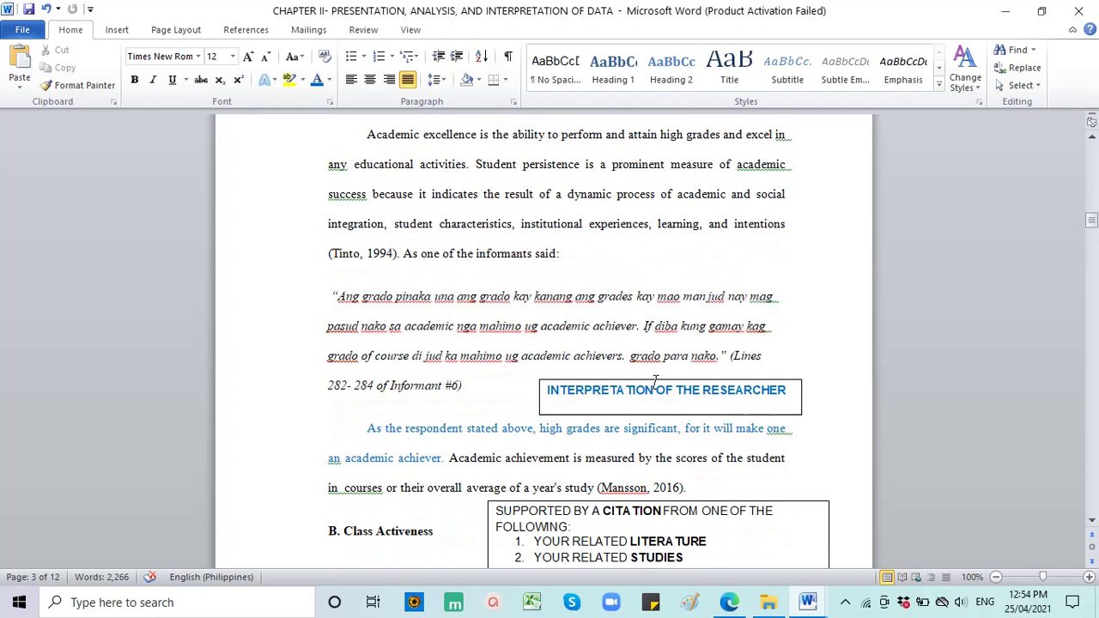
scroll(657, 383, "down", 2)
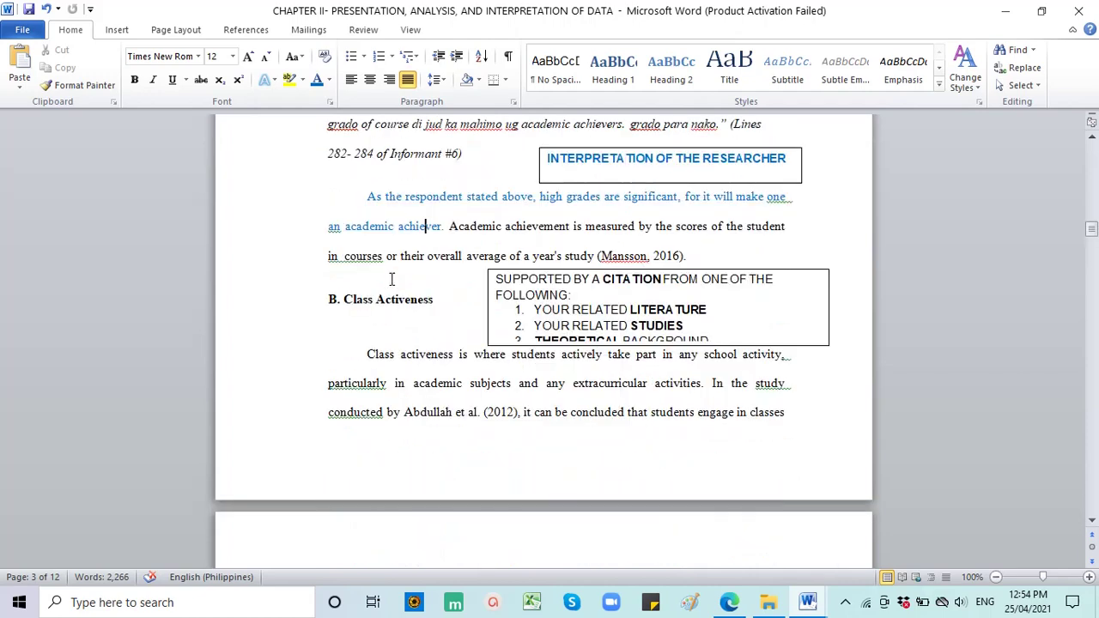
left_click_drag(445, 300, 325, 303)
left_click(390, 359)
left_click_drag(367, 354, 696, 391)
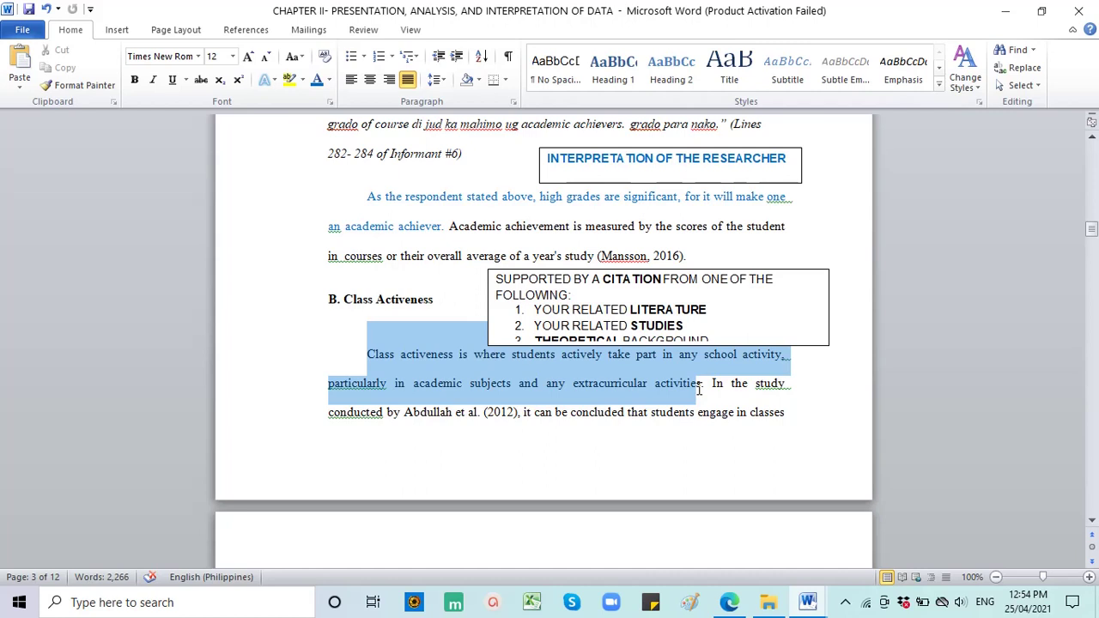
left_click_drag(702, 388, 708, 388)
left_click_drag(708, 388, 708, 388)
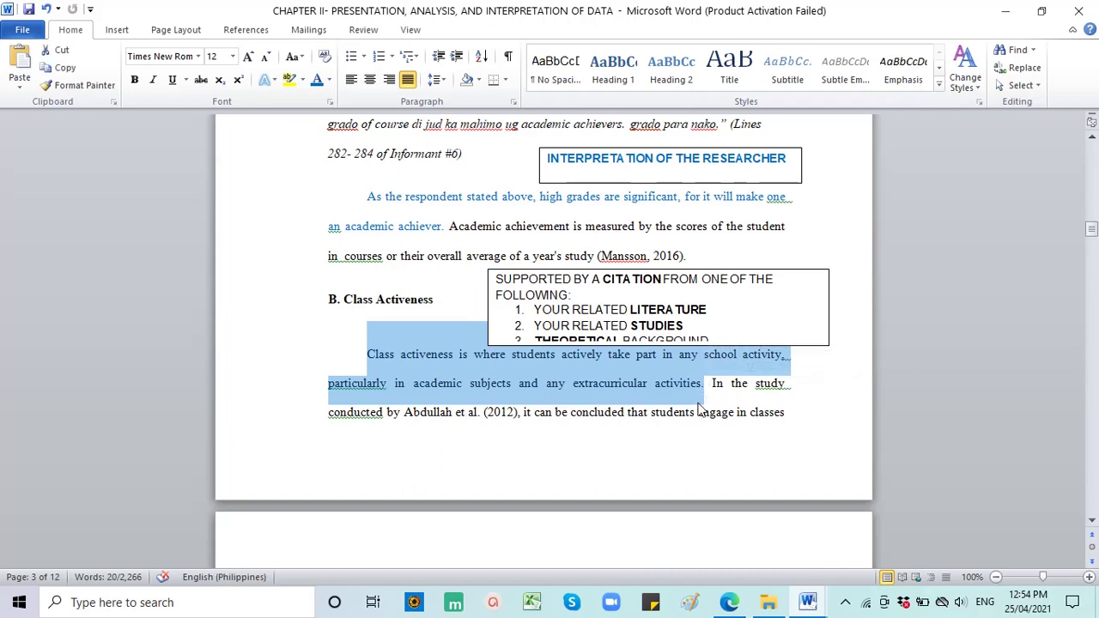
- Examine the 2012 study citation sentence that continues onto the following page and compare it with the class activeness definition
scroll(699, 408, "down", 2)
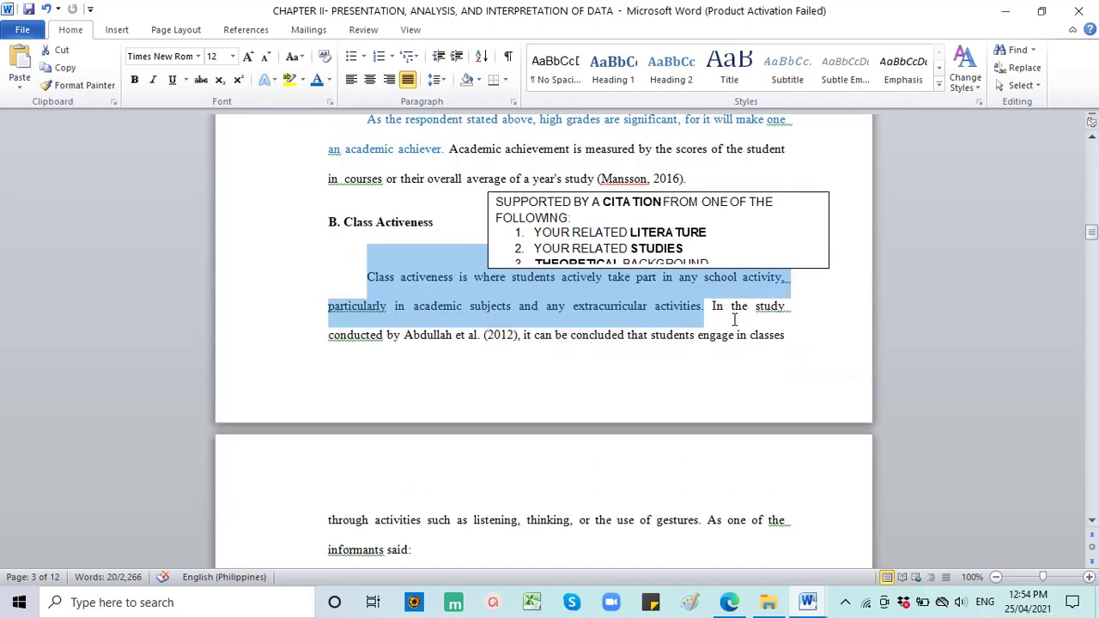
left_click_drag(710, 307, 586, 525)
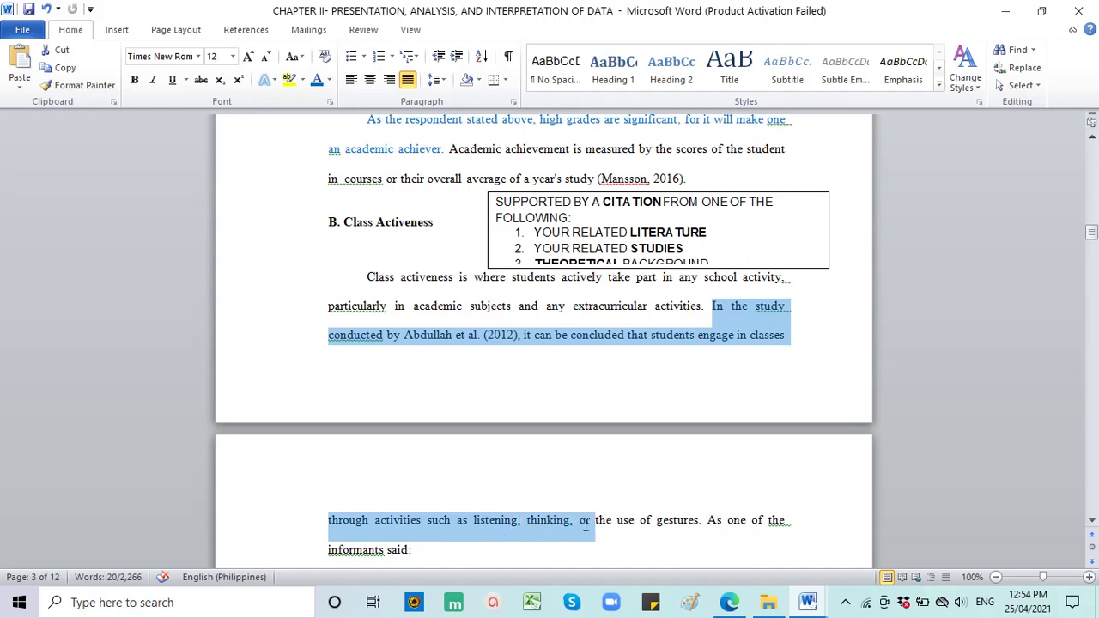
left_click_drag(366, 276, 611, 311)
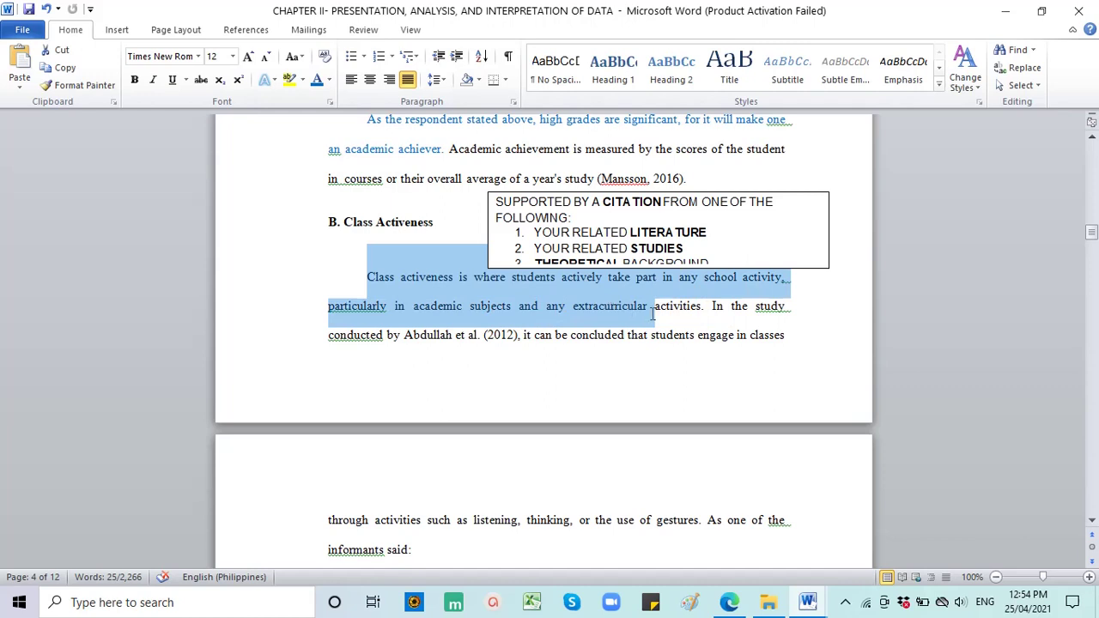
left_click(711, 316)
left_click_drag(329, 336, 691, 531)
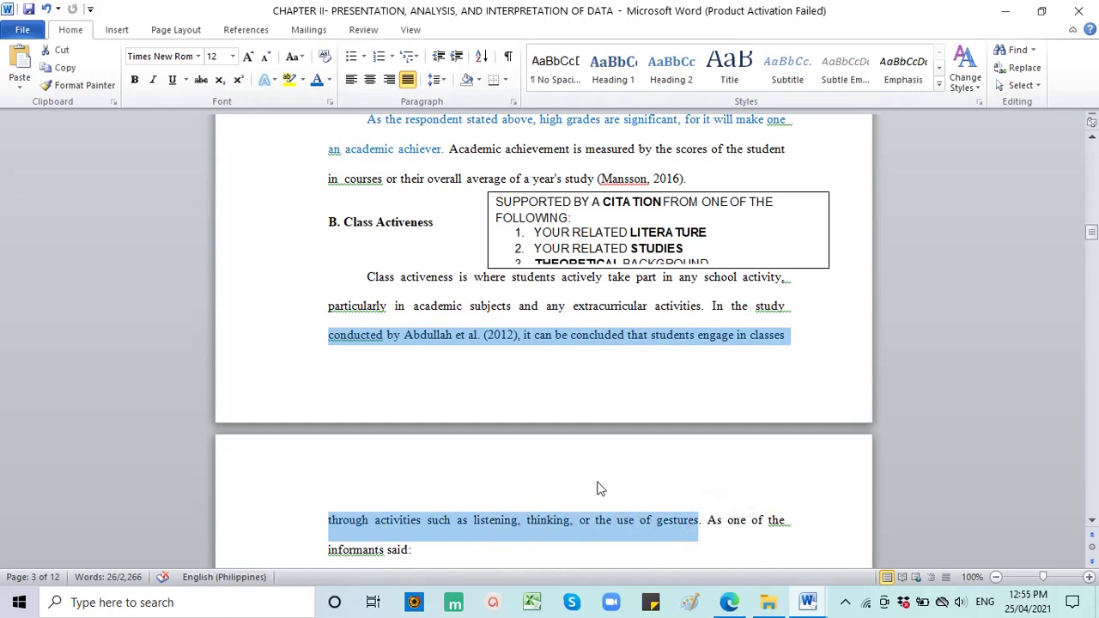
left_click_drag(716, 311, 702, 525)
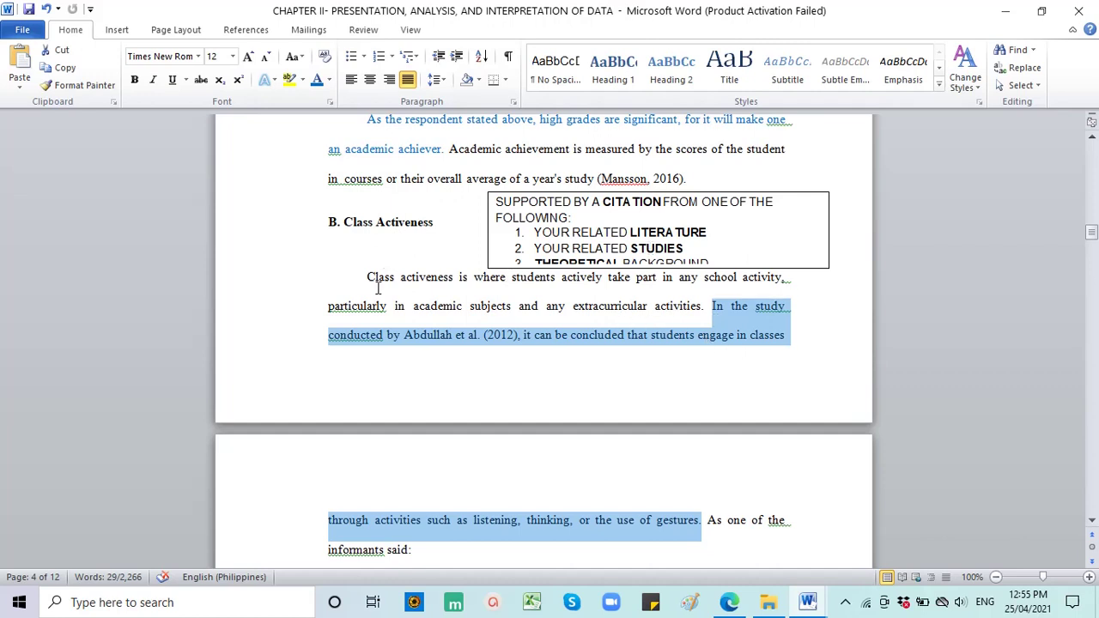
left_click_drag(366, 277, 701, 309)
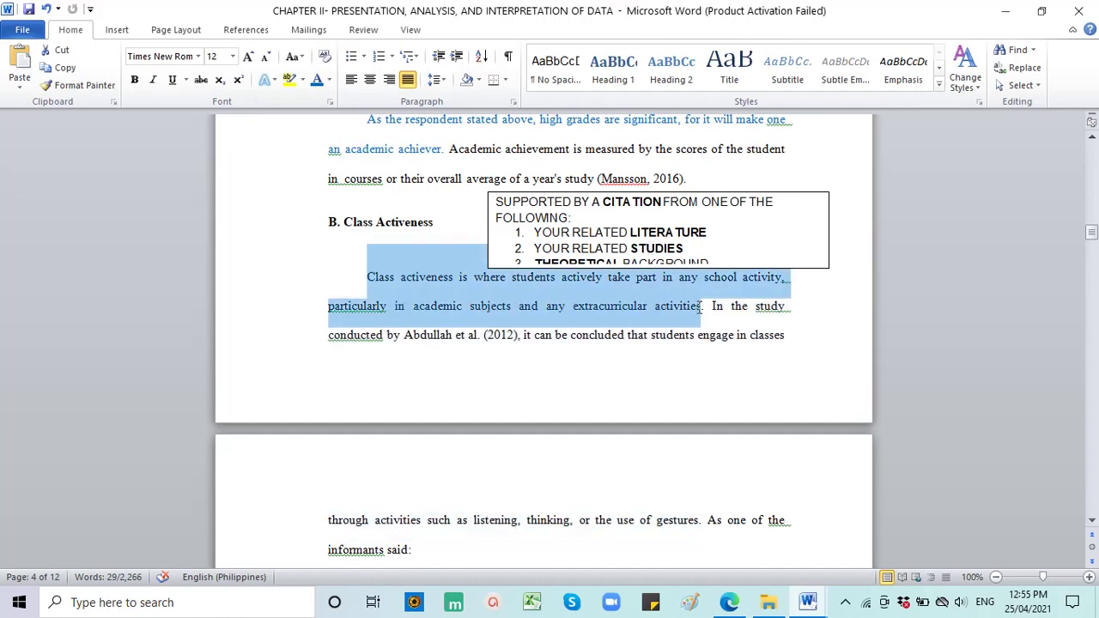
- Examine the italic quotation of Informant #3 (Lines 120-122) that follows "As one of the informants said:"
scroll(682, 369, "down", 1)
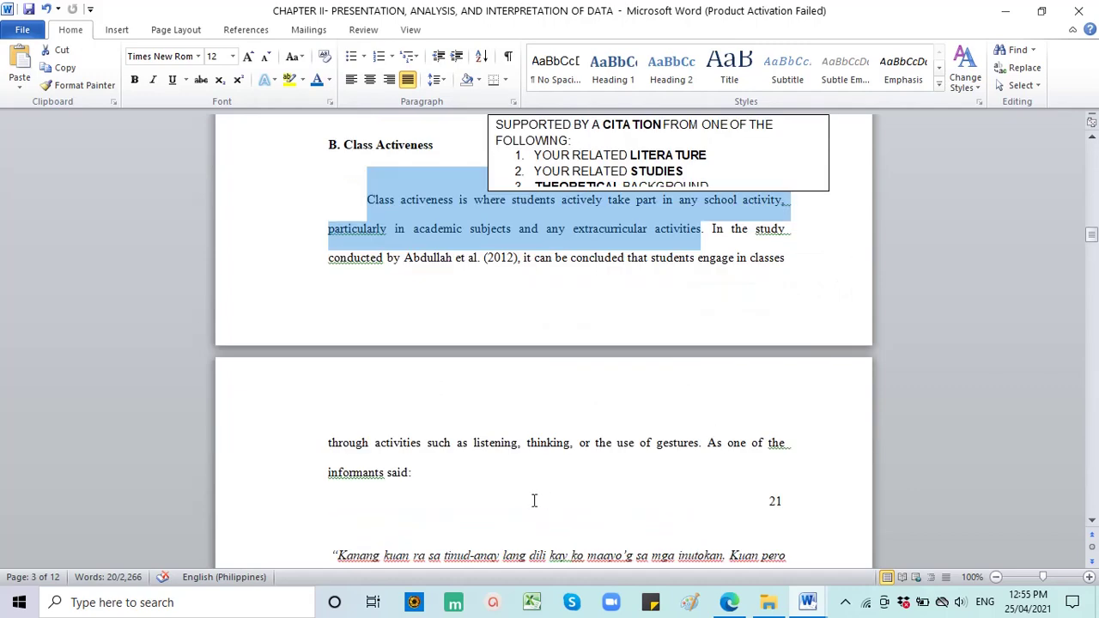
scroll(399, 395, "down", 2)
left_click_drag(343, 397, 683, 412)
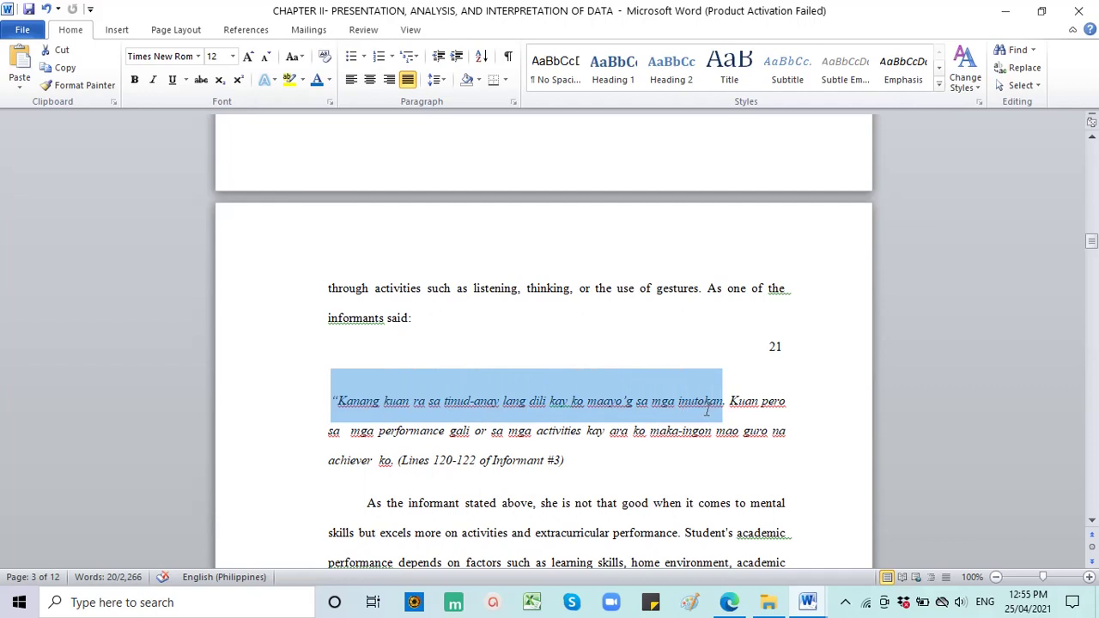
left_click_drag(710, 411, 395, 468)
- Return to the "Class Activeness" heading and examine it together with the phrase "academic subjects" in its definition
scroll(514, 440, "up", 7)
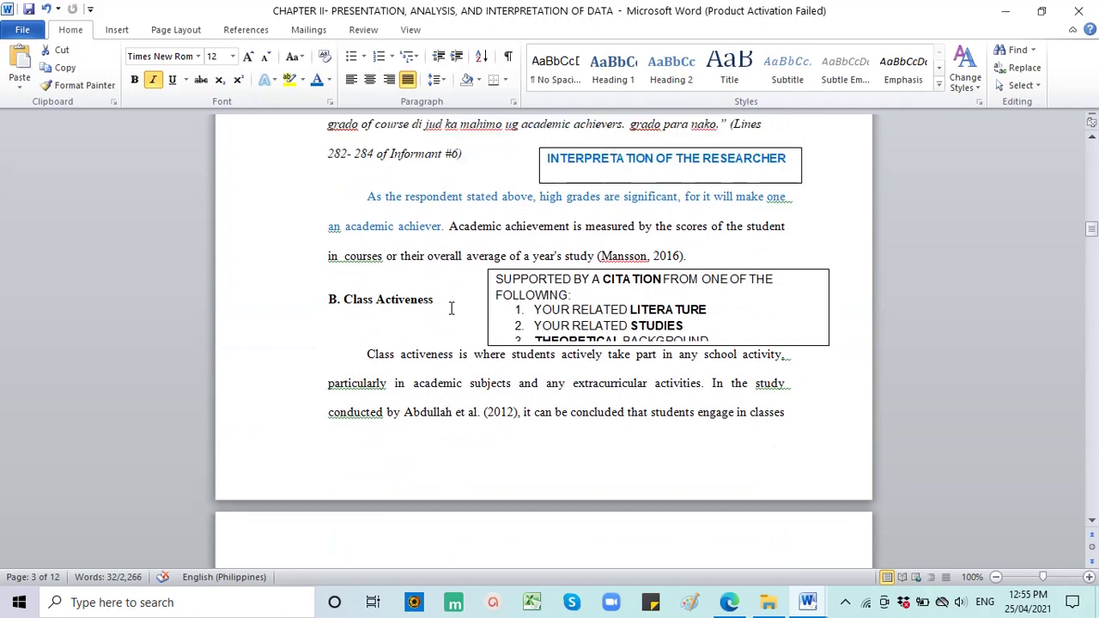
left_click_drag(451, 303, 349, 306)
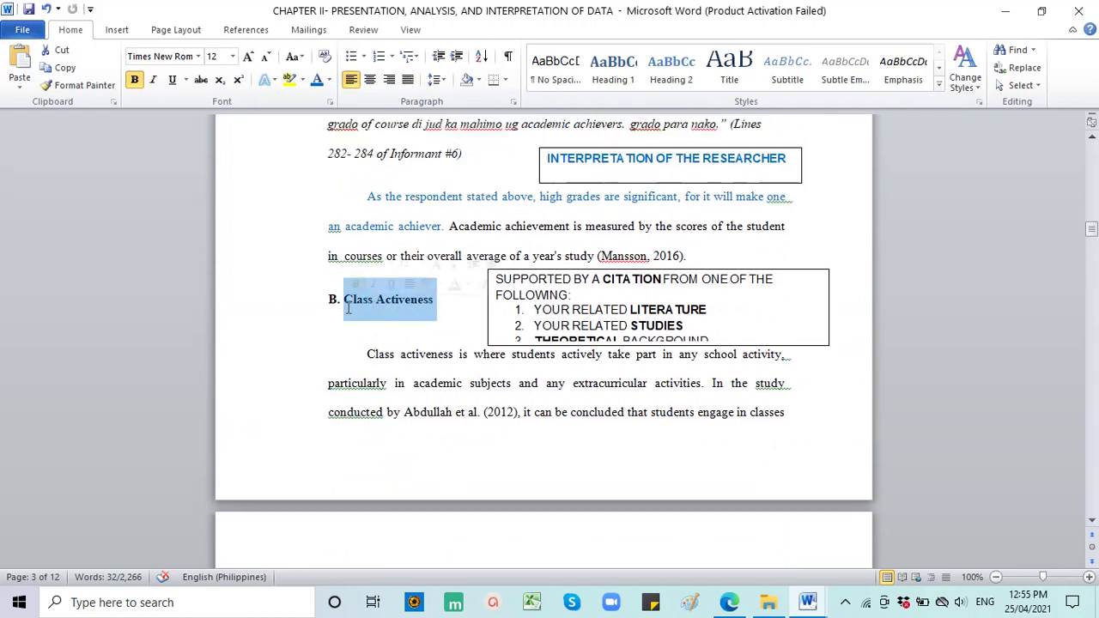
left_click(403, 354)
left_click_drag(432, 307, 352, 302)
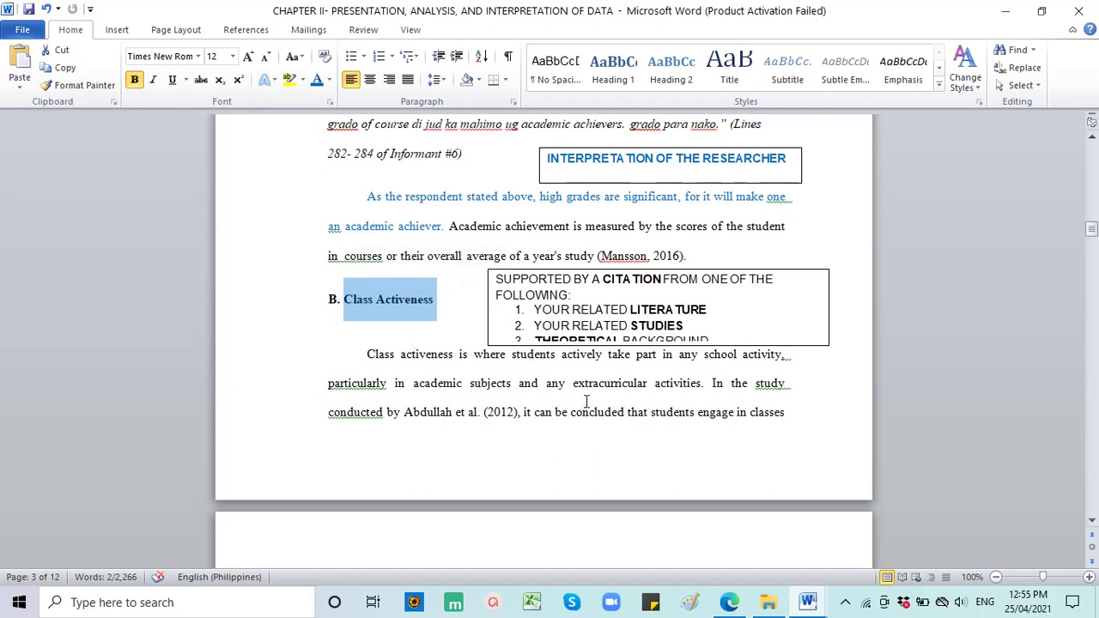
left_click_drag(516, 386, 413, 385)
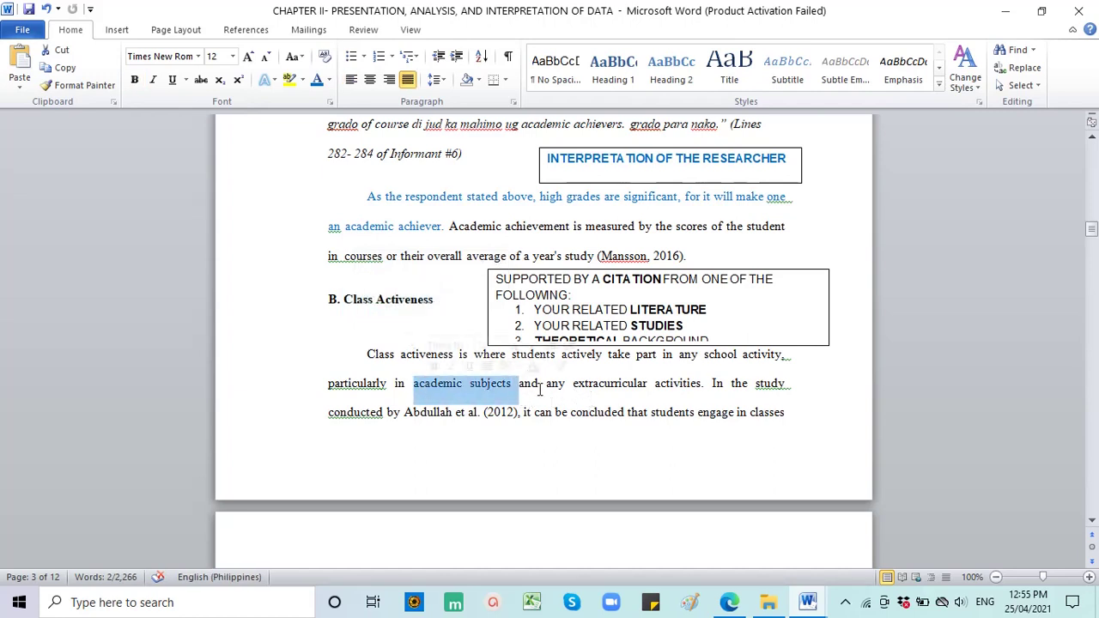
- Examine "extracurricular" in the class activeness definition, and compare Informant #3's quotation (Lines 120-122) with the interpretation sentence beneath it
left_click_drag(574, 386, 649, 391)
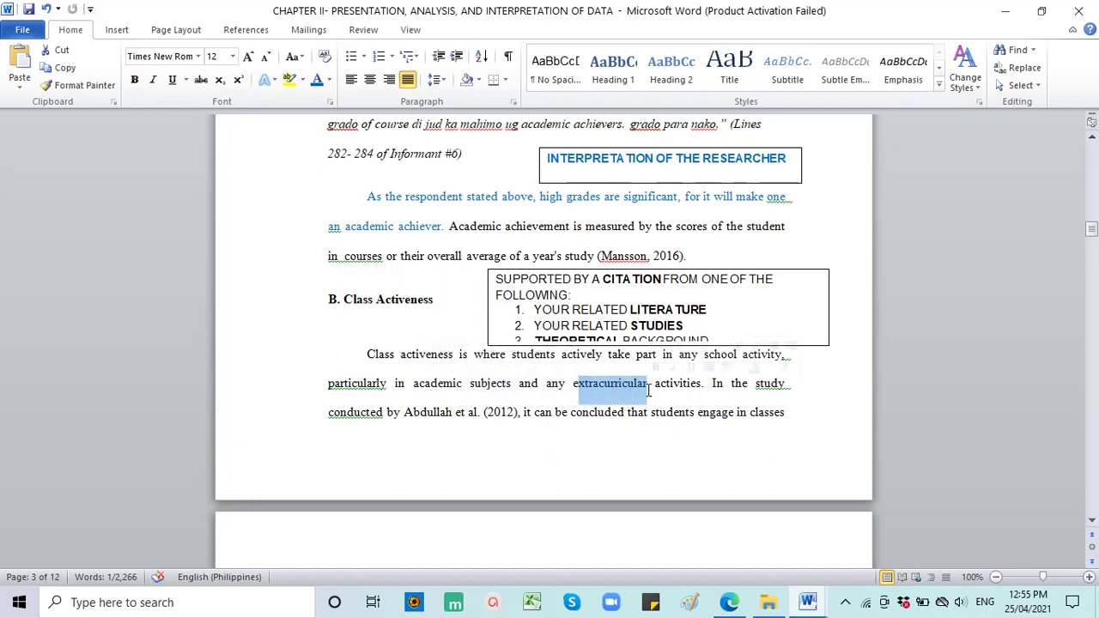
scroll(649, 391, "down", 4)
scroll(648, 391, "down", 3)
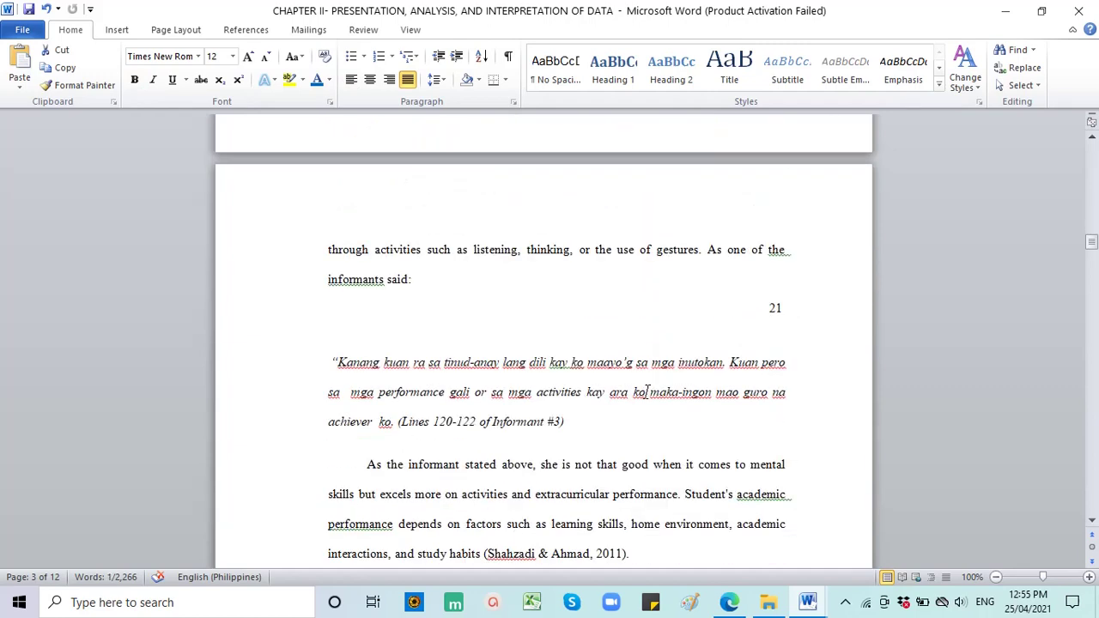
scroll(649, 391, "down", 2)
left_click_drag(367, 391, 44, 419)
left_click_drag(310, 426, 360, 427)
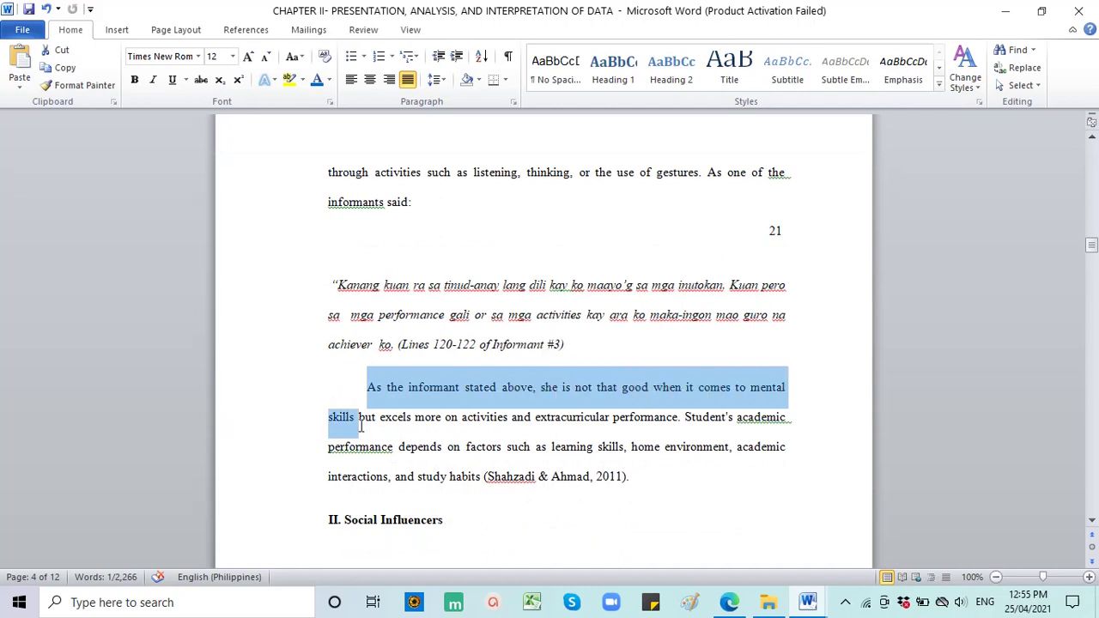
left_click_drag(337, 285, 568, 344)
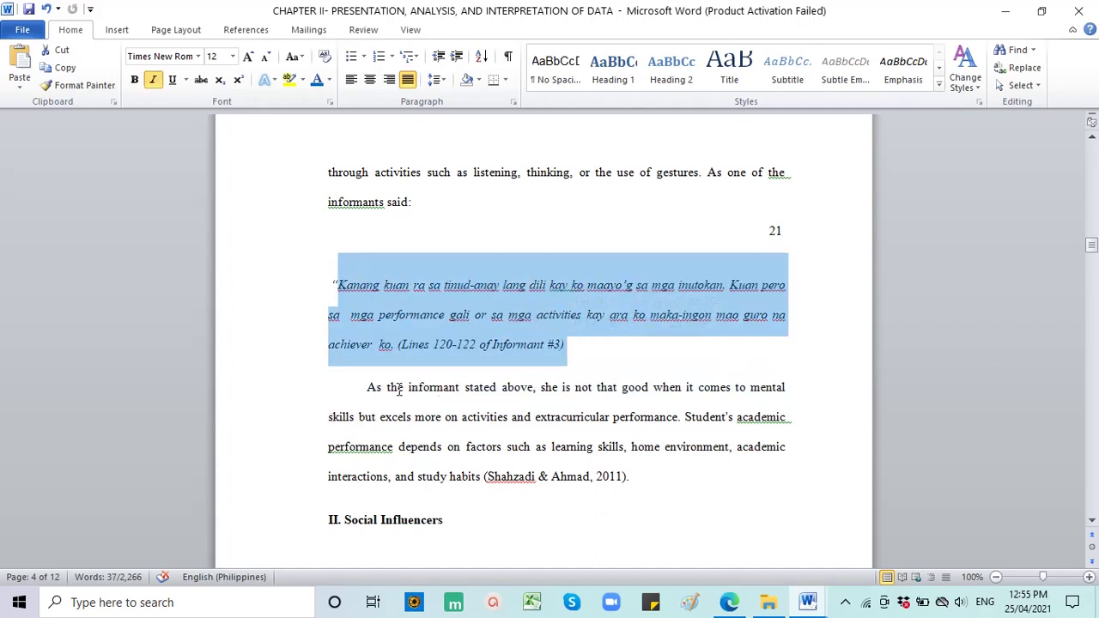
left_click_drag(368, 388, 663, 429)
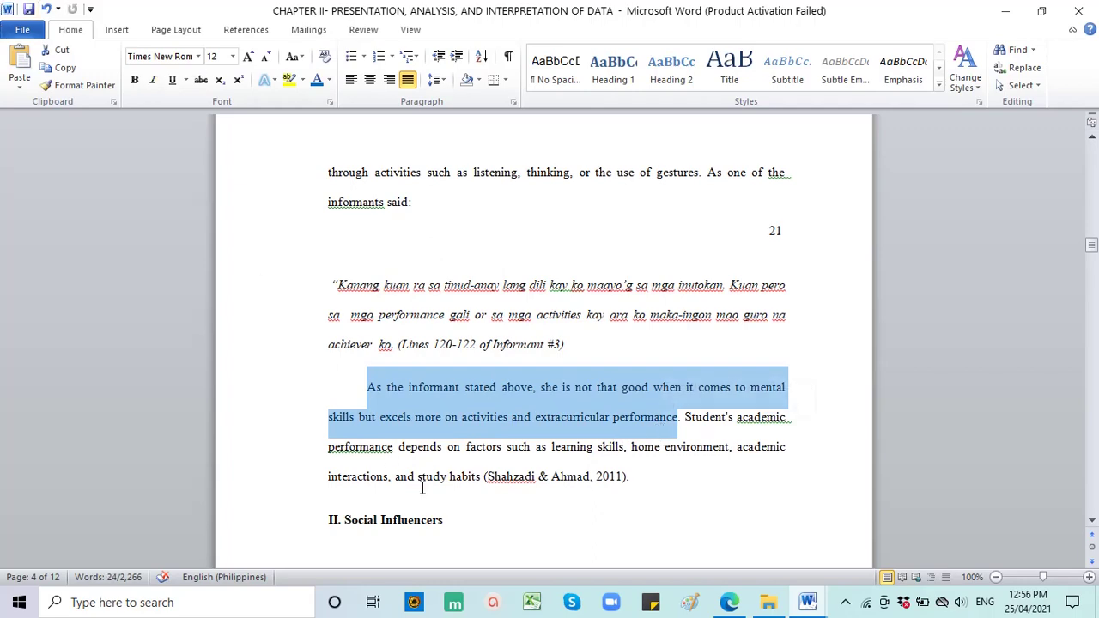
- Revisit the "B. Class Activeness" definition and relate it to the opening part of Informant #3's italic quotation
scroll(608, 395, "up", 10)
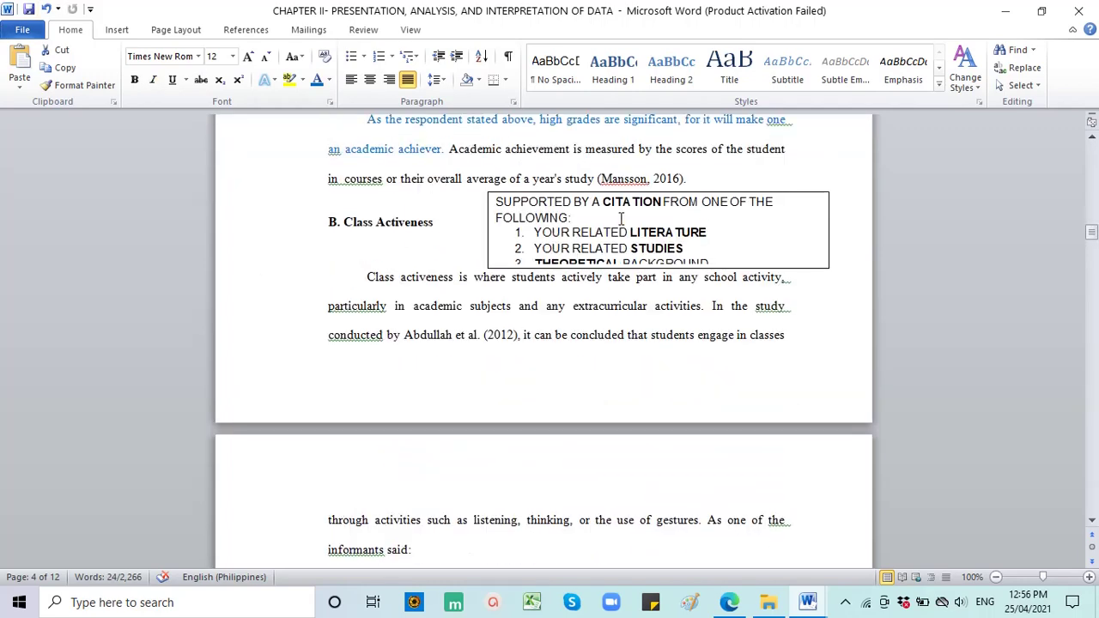
scroll(583, 169, "down", 8)
left_click_drag(378, 293, 508, 315)
scroll(686, 304, "down", 2)
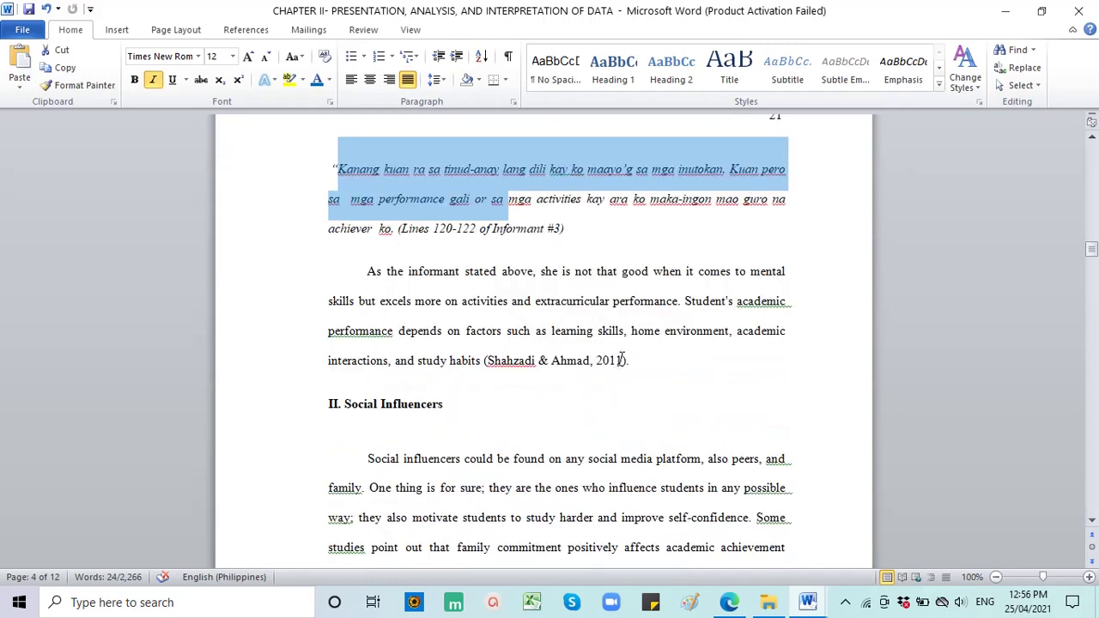
- Examine the 2011 citation and its full sentence on students' academic performance, alongside the preceding "As the informant stated above" interpretation
left_click_drag(634, 362, 486, 367)
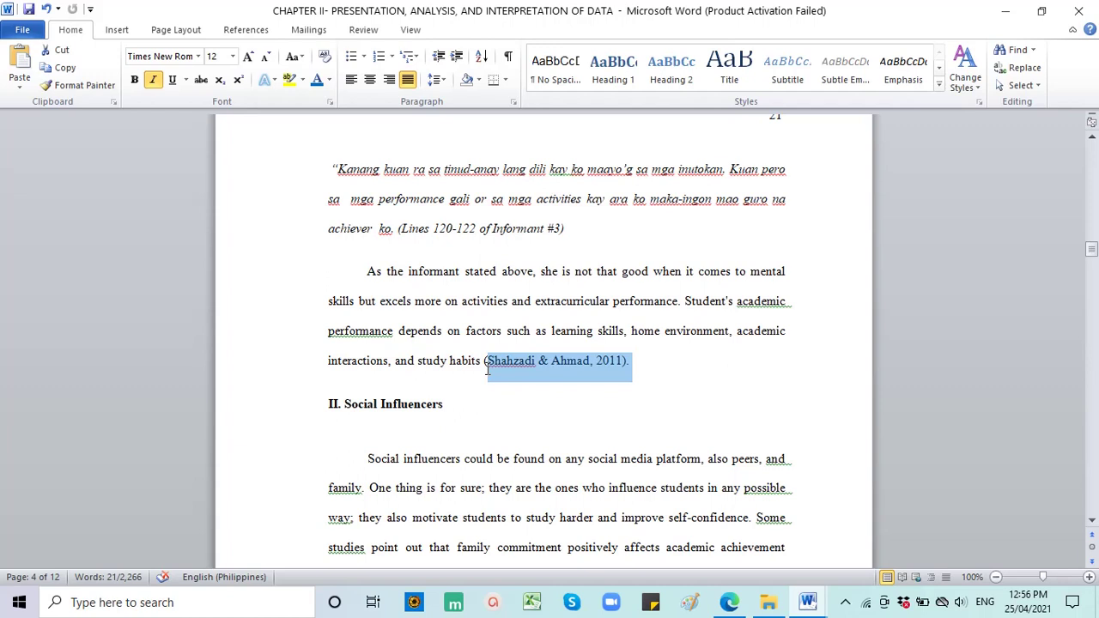
left_click_drag(486, 367, 685, 305)
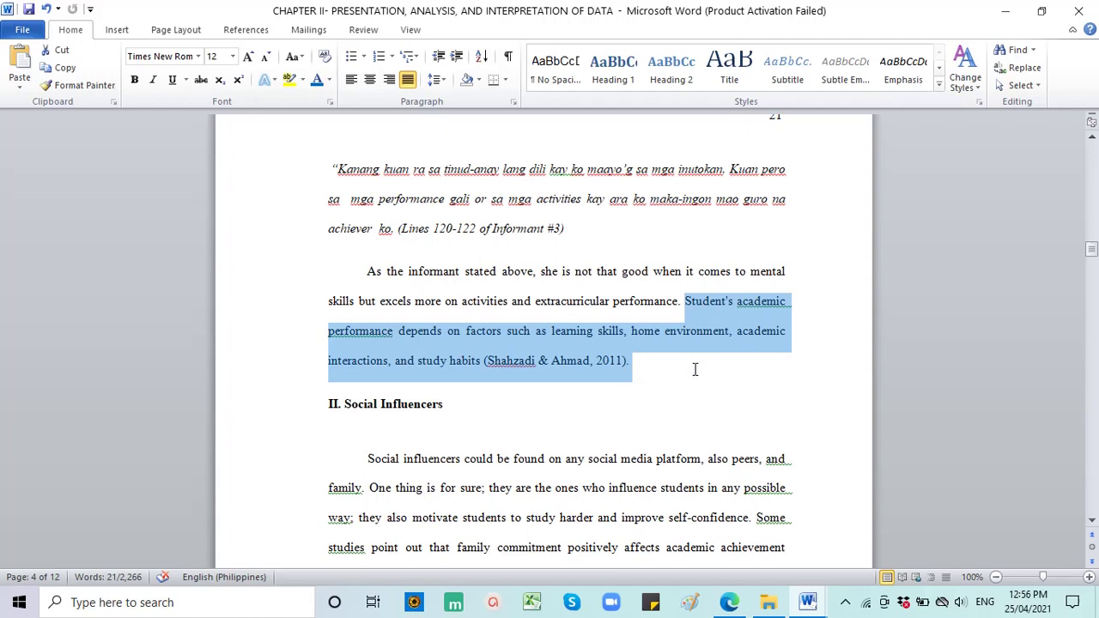
left_click(595, 382)
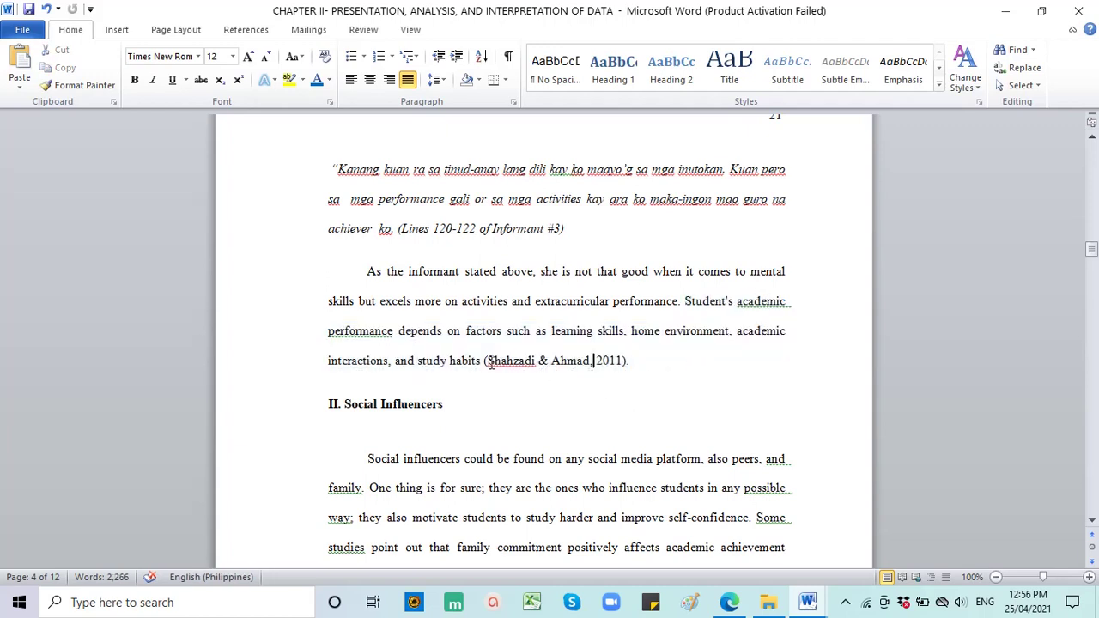
left_click_drag(488, 362, 569, 367)
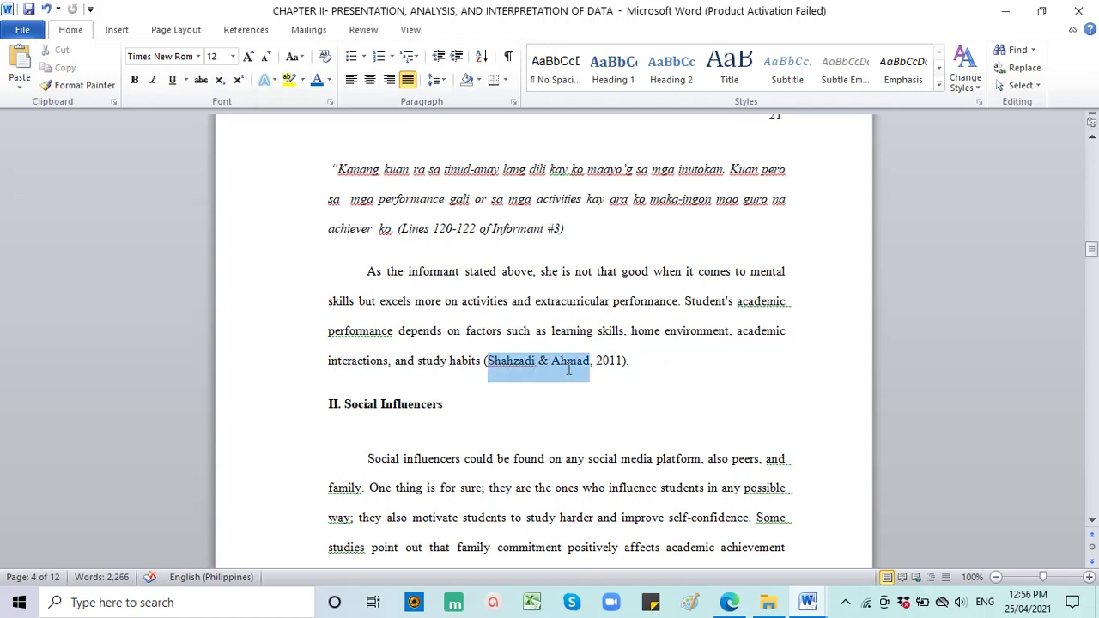
left_click(634, 370)
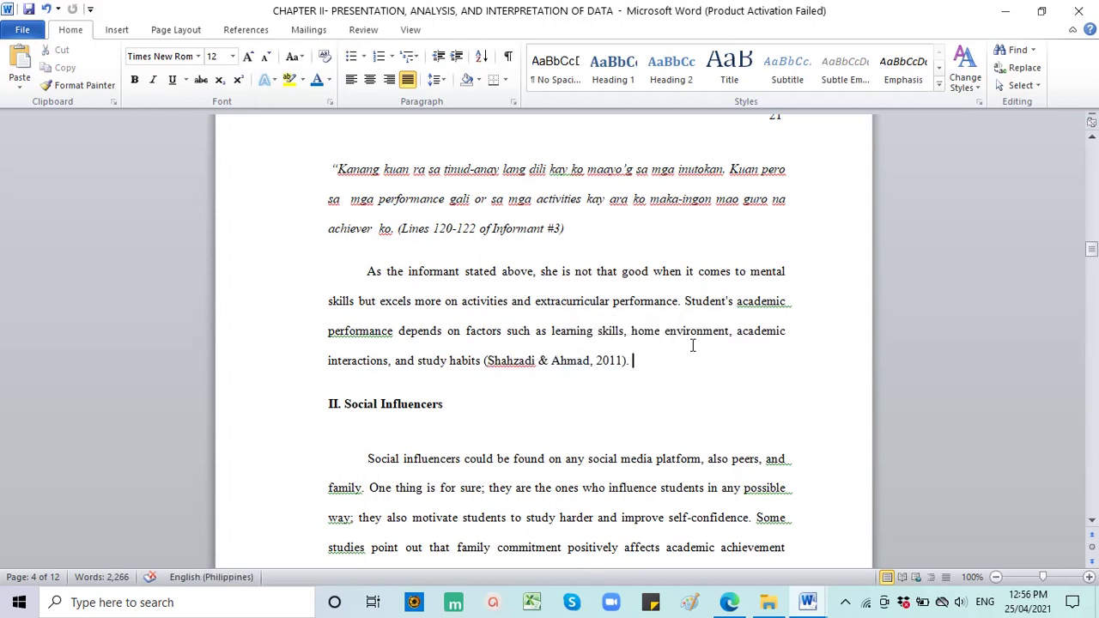
left_click_drag(686, 307, 688, 371)
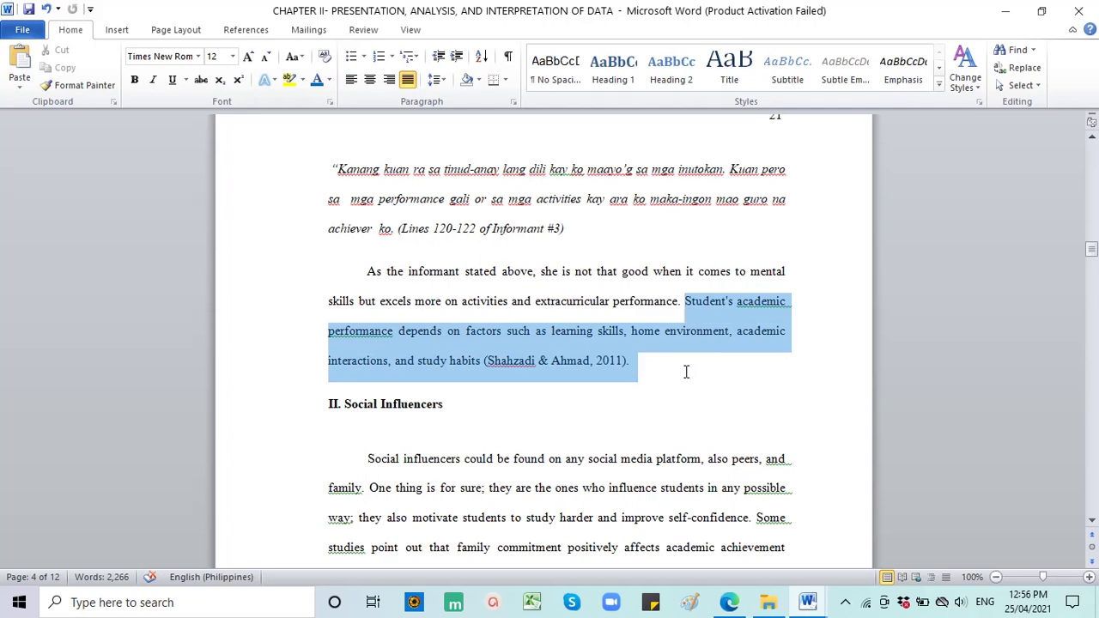
left_click_drag(686, 371, 667, 383)
scroll(386, 275, "up", 5)
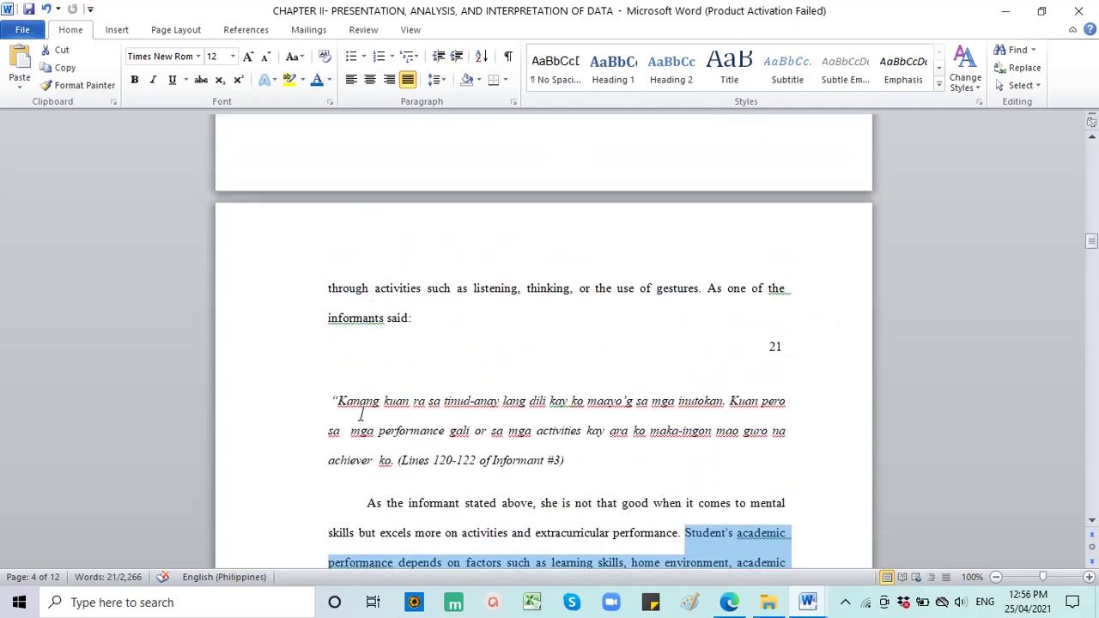
left_click_drag(367, 505, 678, 552)
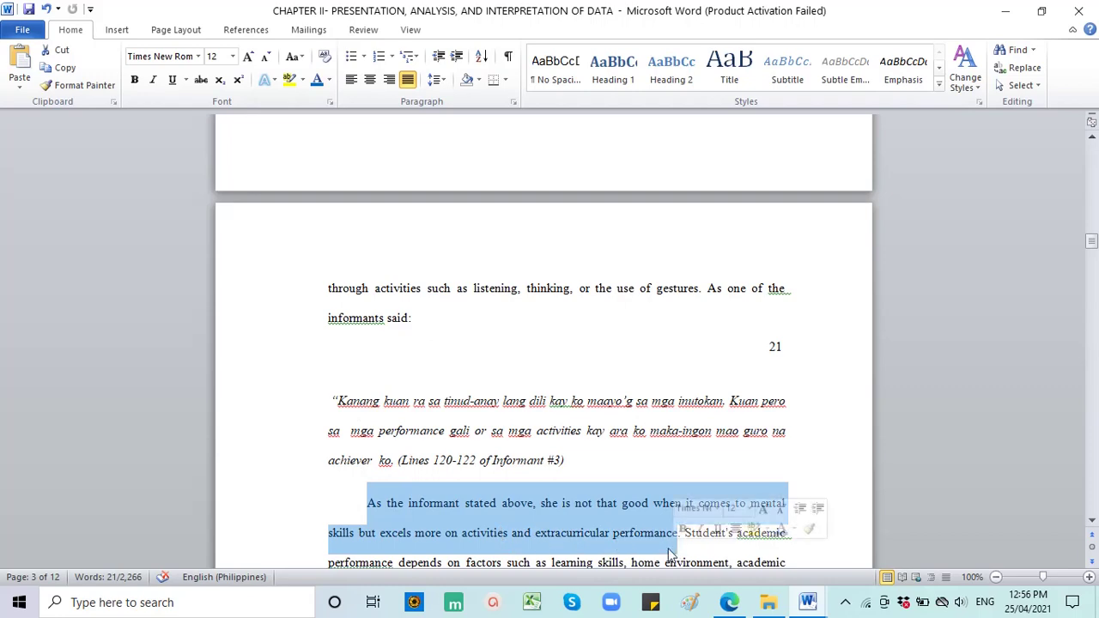
- Examine the "II. Social Influencers" heading, its definition sentences and the supporting 2001 citation sentence
scroll(624, 507, "down", 7)
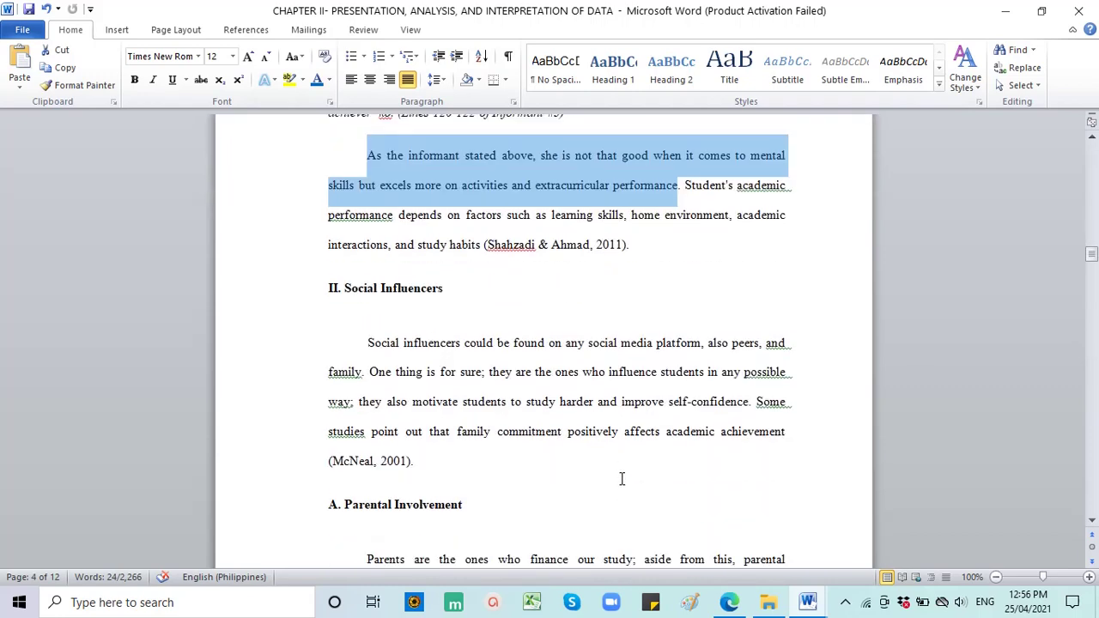
scroll(375, 323, "down", 1)
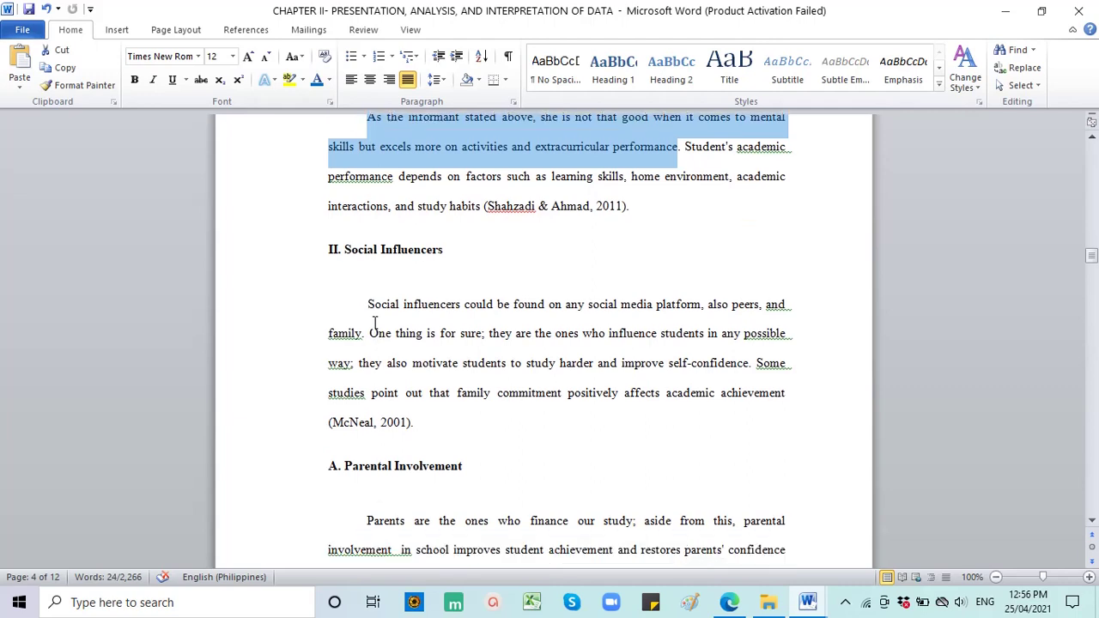
left_click_drag(327, 250, 448, 255)
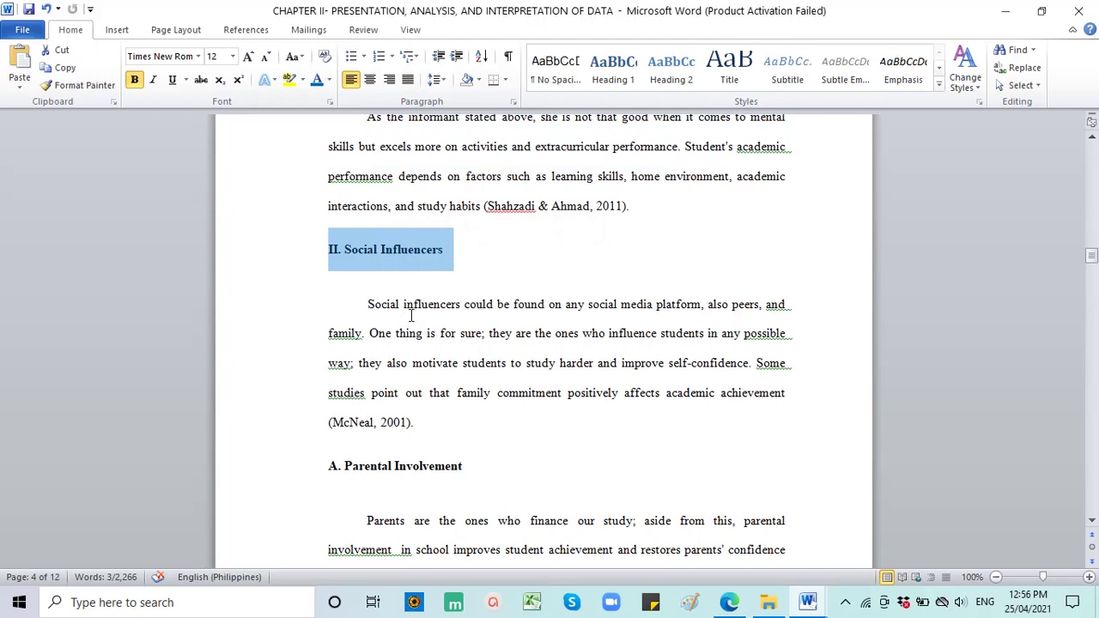
left_click_drag(370, 307, 753, 365)
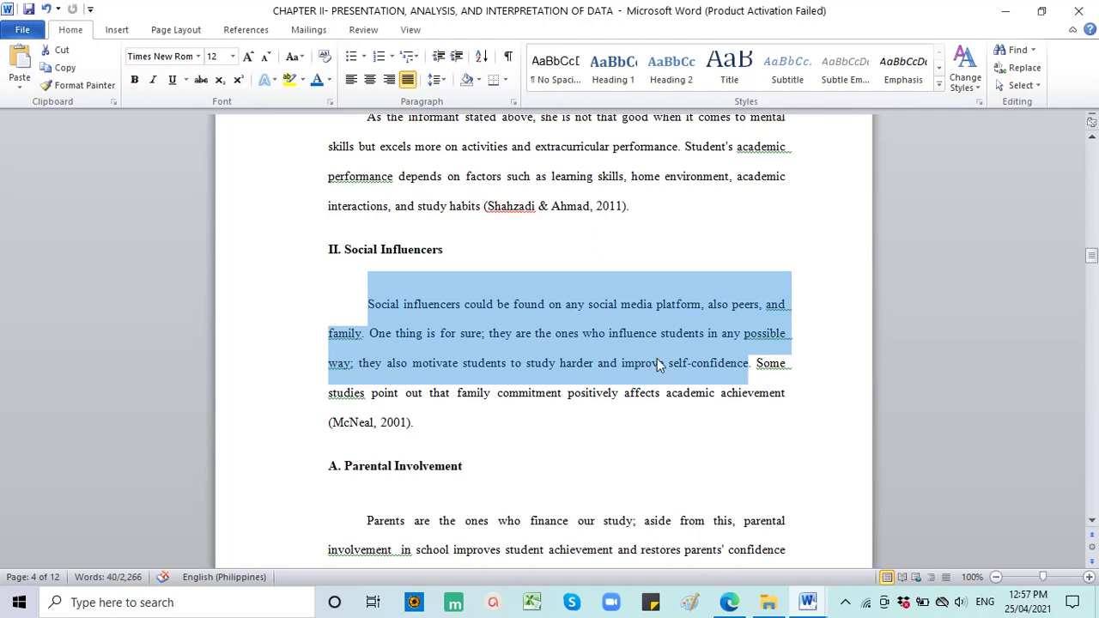
left_click_drag(458, 258, 330, 256)
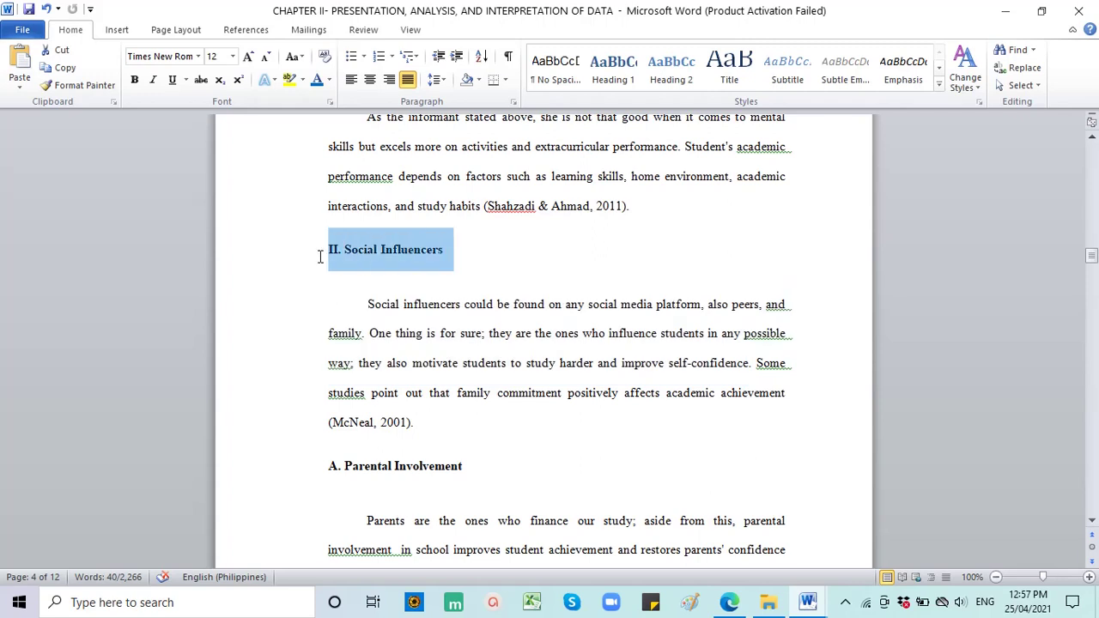
left_click_drag(756, 369, 445, 430)
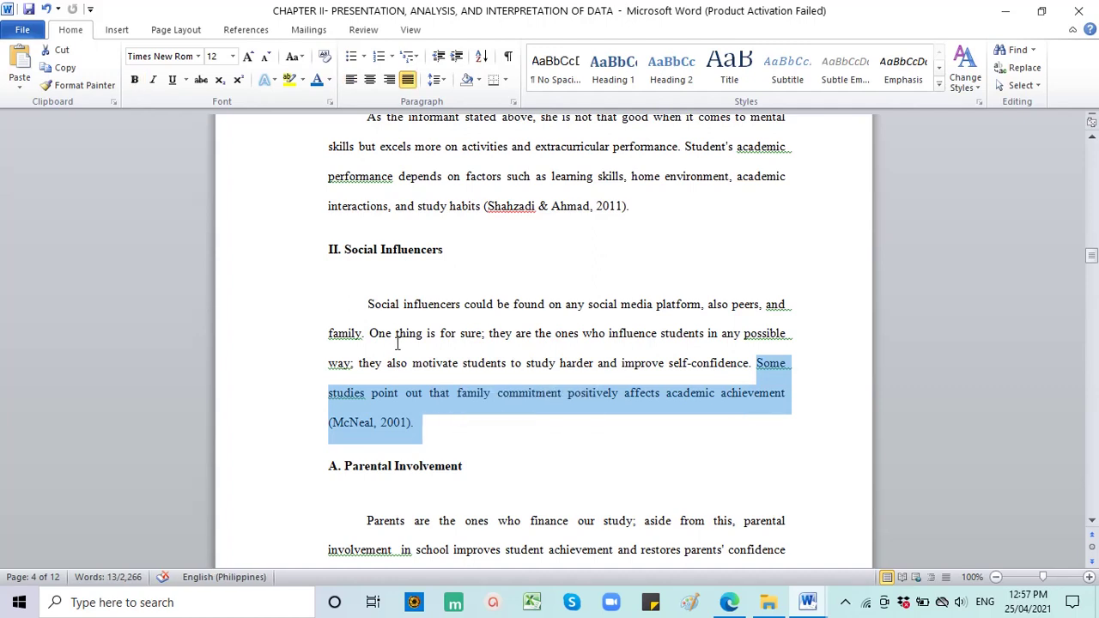
left_click_drag(376, 314, 724, 421)
- Examine the "A. Parental Involvement" heading as a sub-theme of "II. Social Influencers", and preview its section on the following page
scroll(684, 435, "down", 1)
scroll(601, 405, "down", 2)
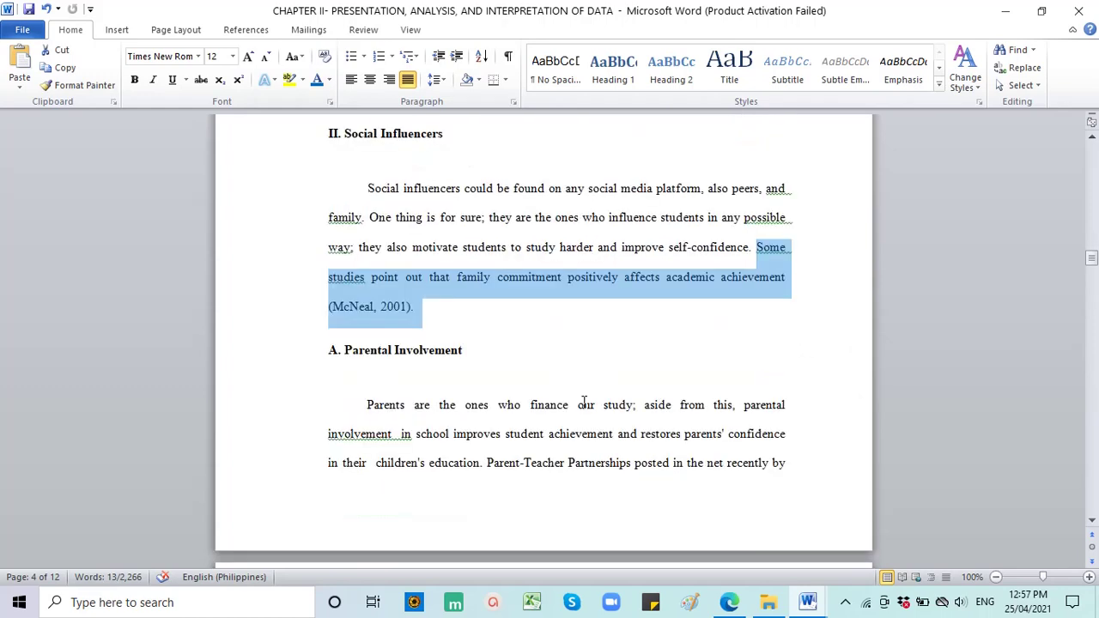
scroll(445, 306, "down", 2)
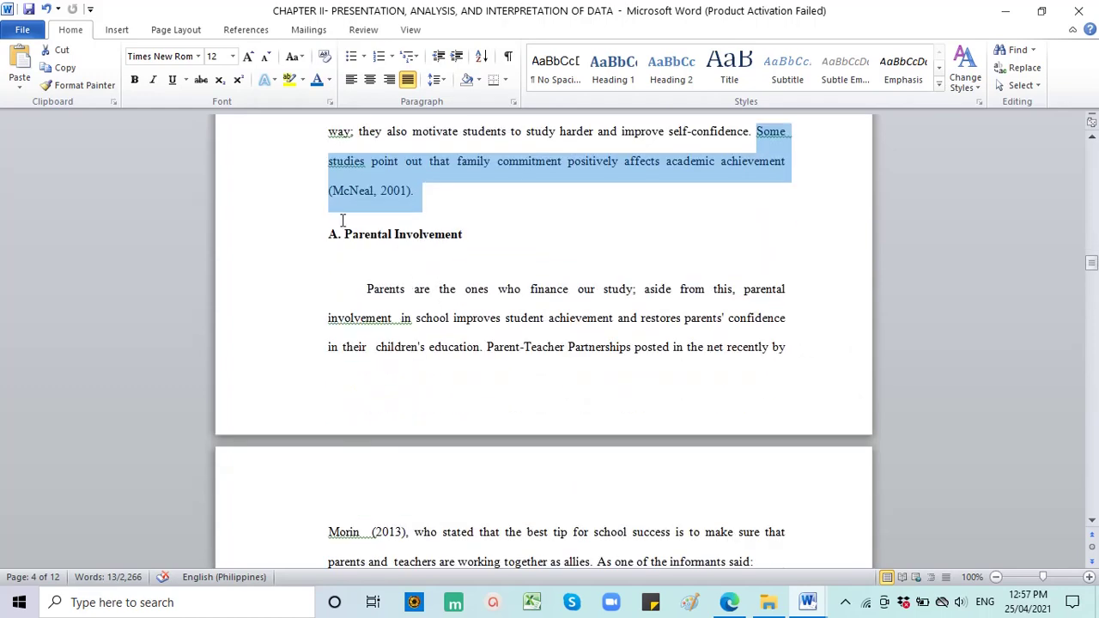
left_click_drag(326, 239, 400, 231)
left_click_drag(467, 239, 466, 241)
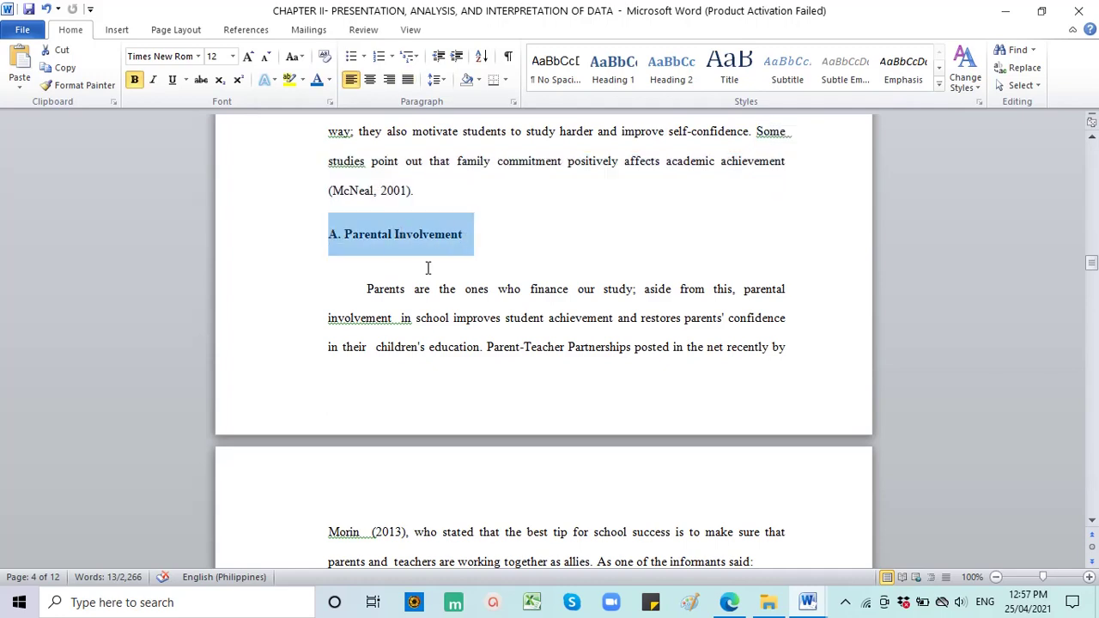
scroll(447, 279, "up", 5)
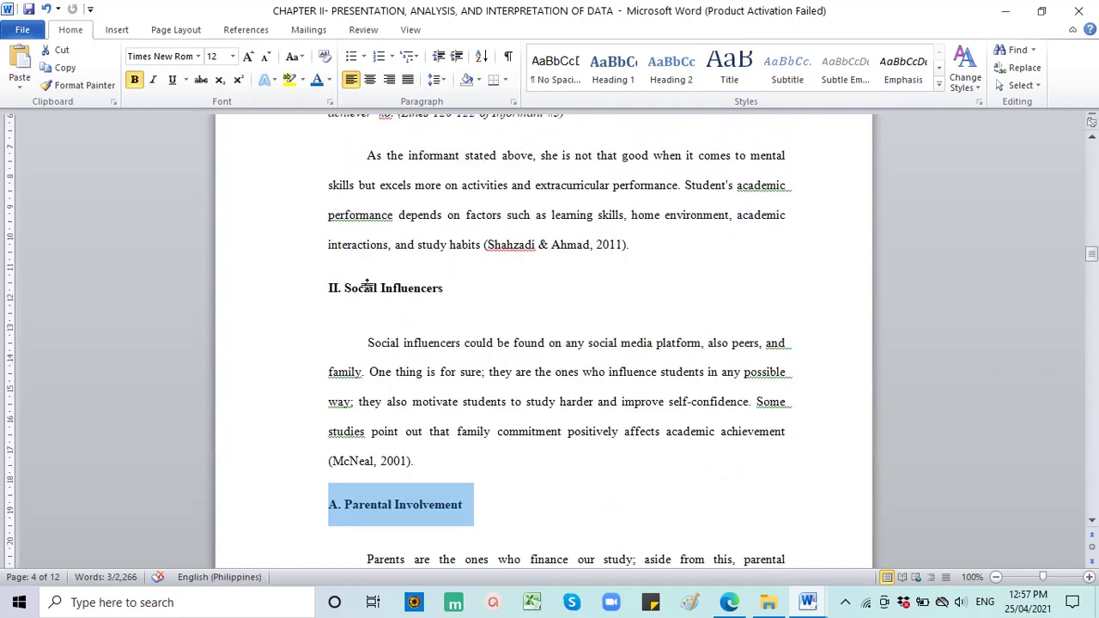
left_click_drag(448, 289, 326, 291)
scroll(463, 352, "down", 2)
left_click_drag(464, 352, 332, 350)
scroll(437, 357, "down", 12)
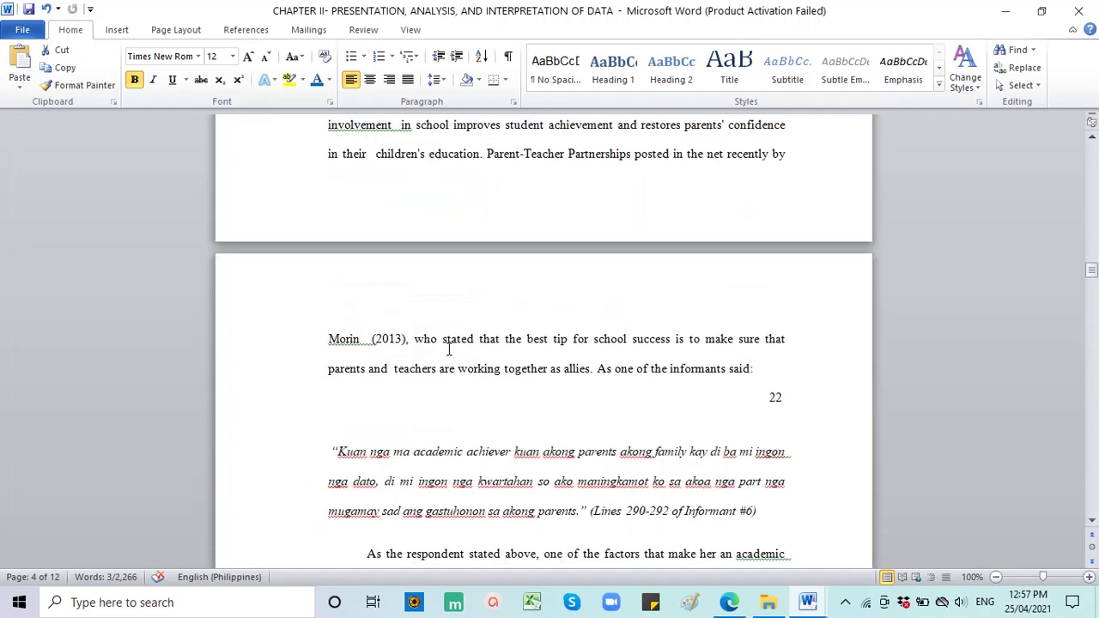
- Return to "I. Academic Performance" and examine its heading with the red theme definition and the supporting 1999 citation sentence
scroll(456, 340, "up", 10)
scroll(430, 338, "up", 3)
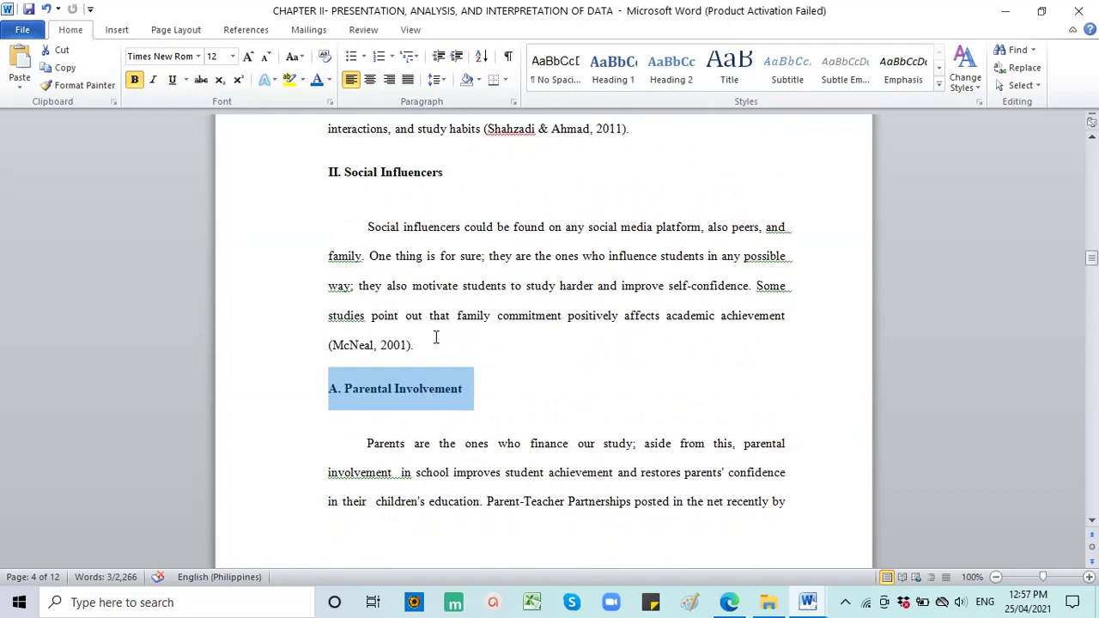
scroll(435, 338, "up", 3)
scroll(436, 338, "up", 18)
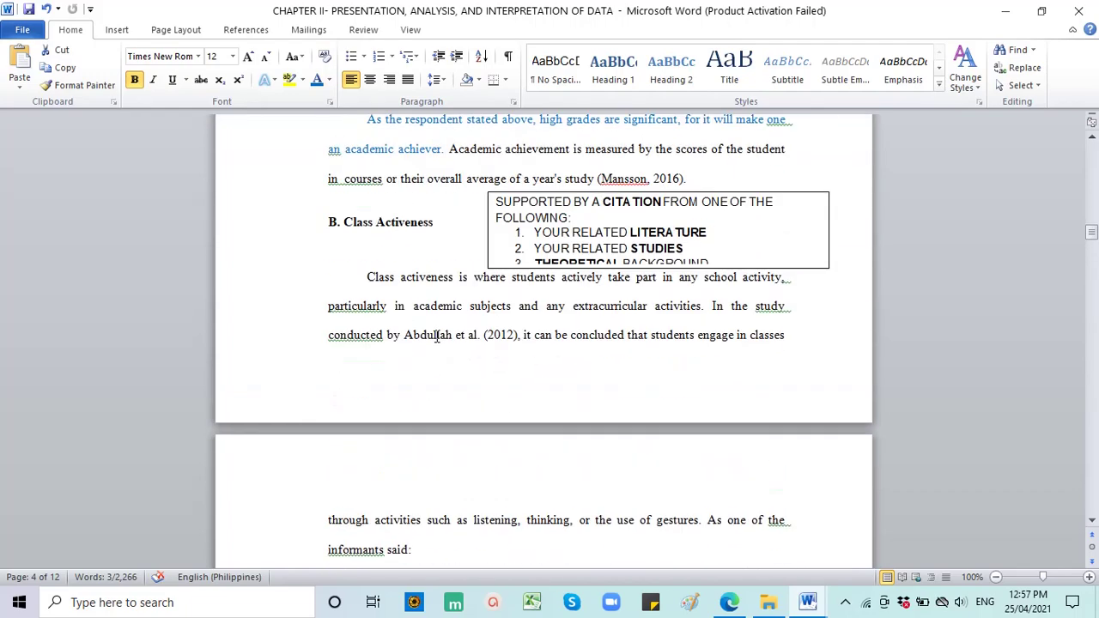
scroll(435, 337, "up", 9)
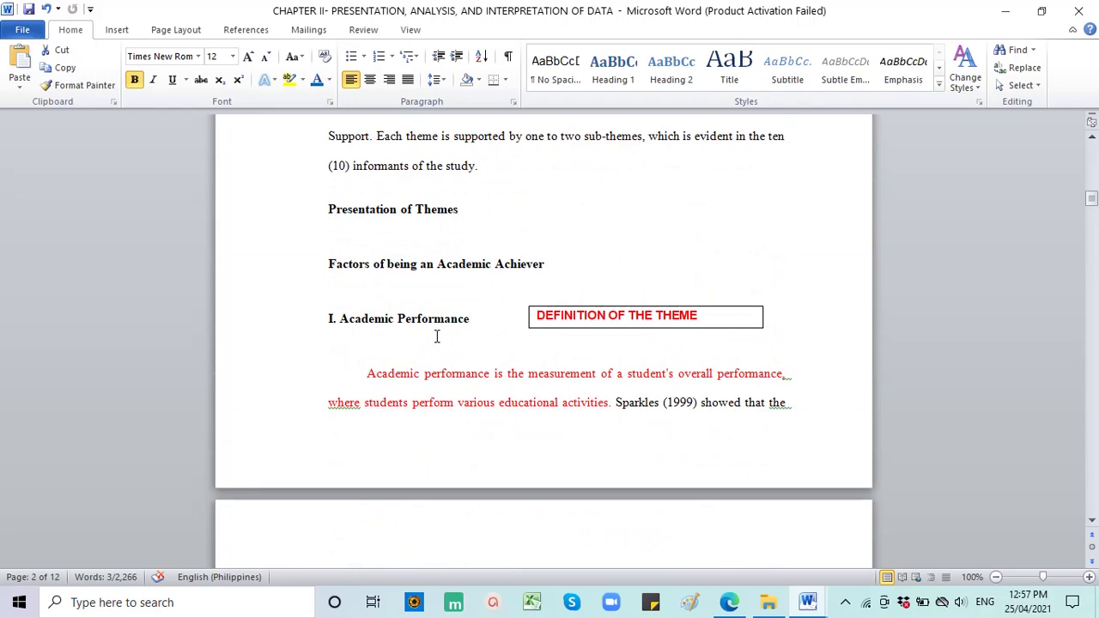
left_click_drag(330, 320, 610, 410)
scroll(586, 349, "down", 3)
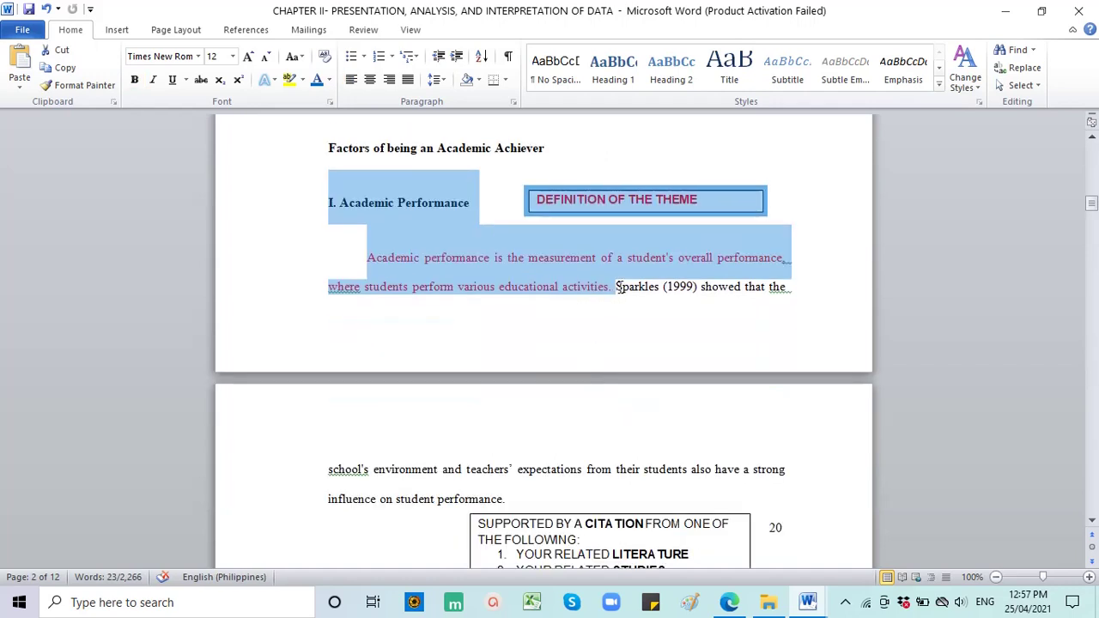
left_click(627, 365)
left_click_drag(628, 365, 519, 512)
scroll(520, 512, "down", 3)
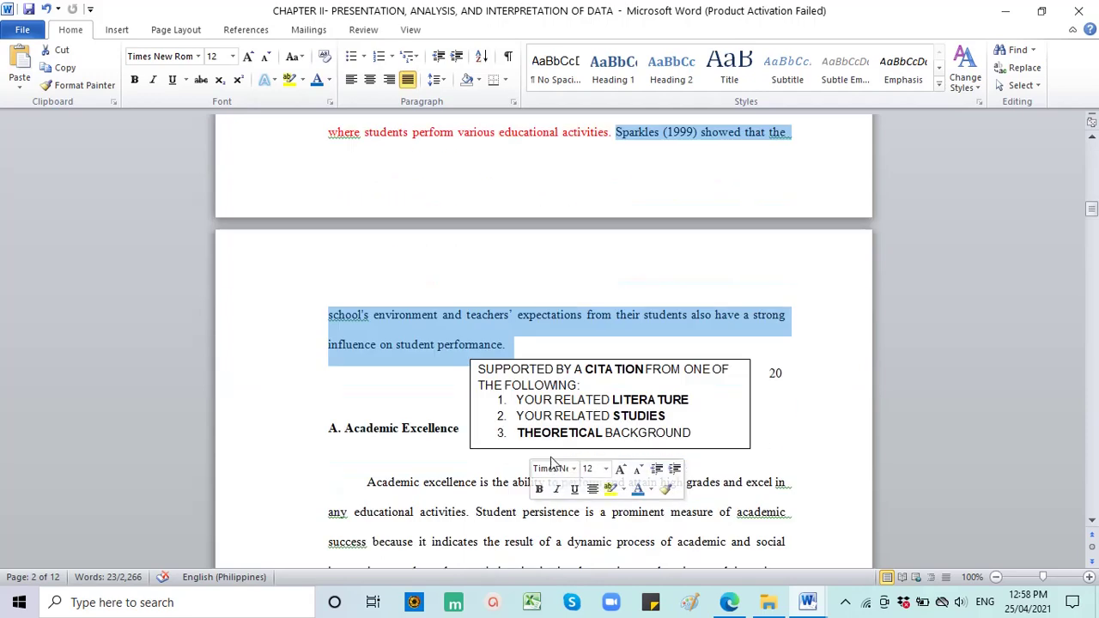
- Examine Informant #6's quotation (Lines 282-284) under "A. Academic Excellence" and return to the "I. Academic Performance" heading
scroll(386, 386, "down", 5)
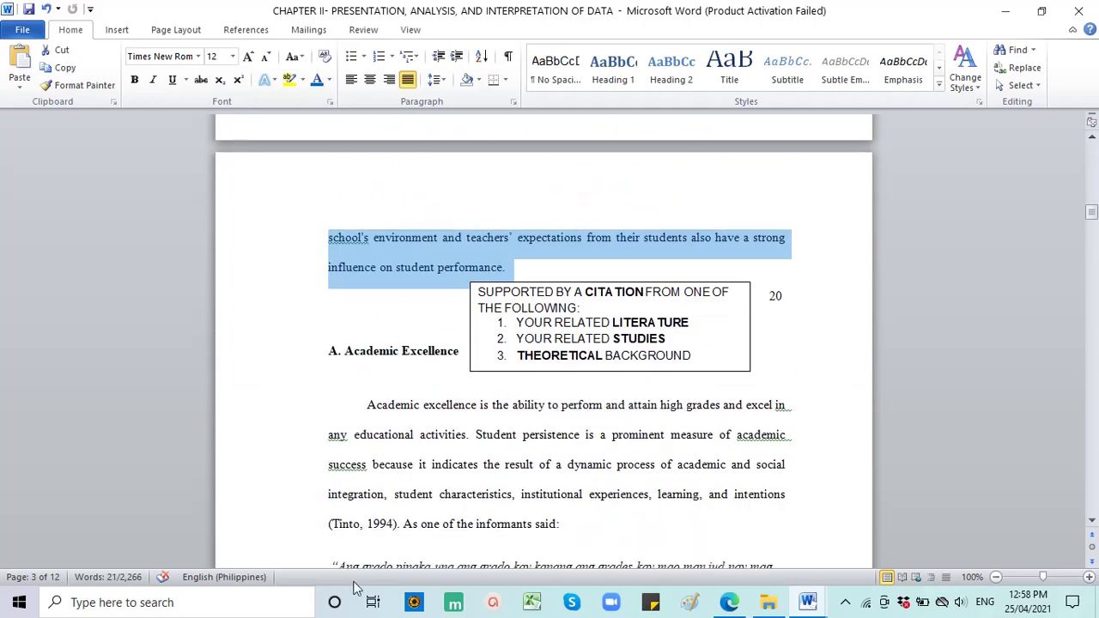
left_click_drag(337, 451, 464, 538)
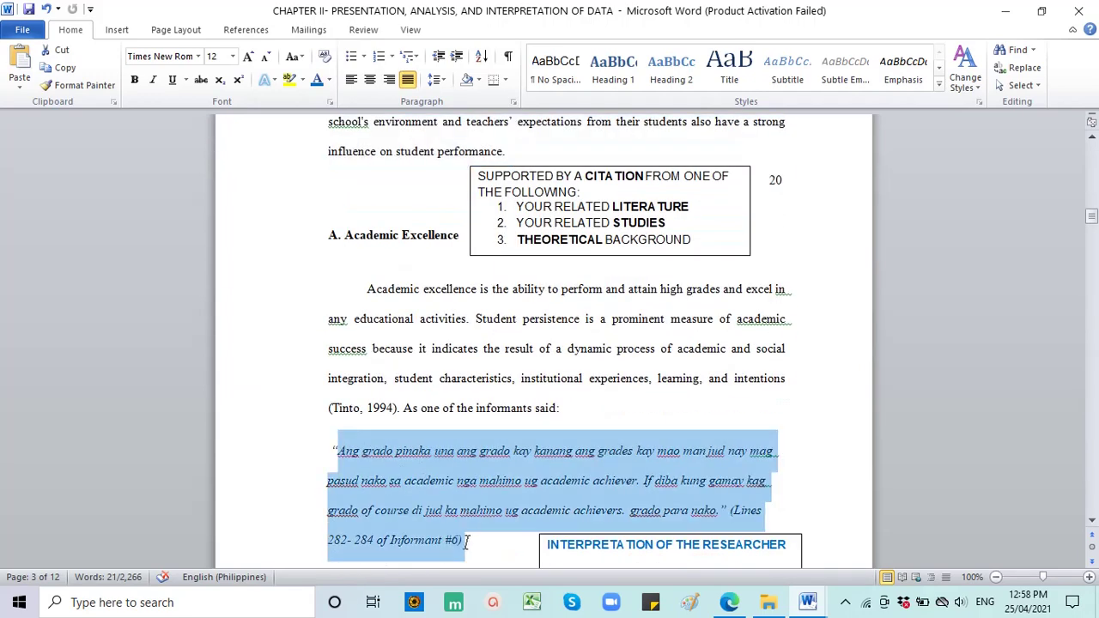
scroll(345, 460, "up", 3)
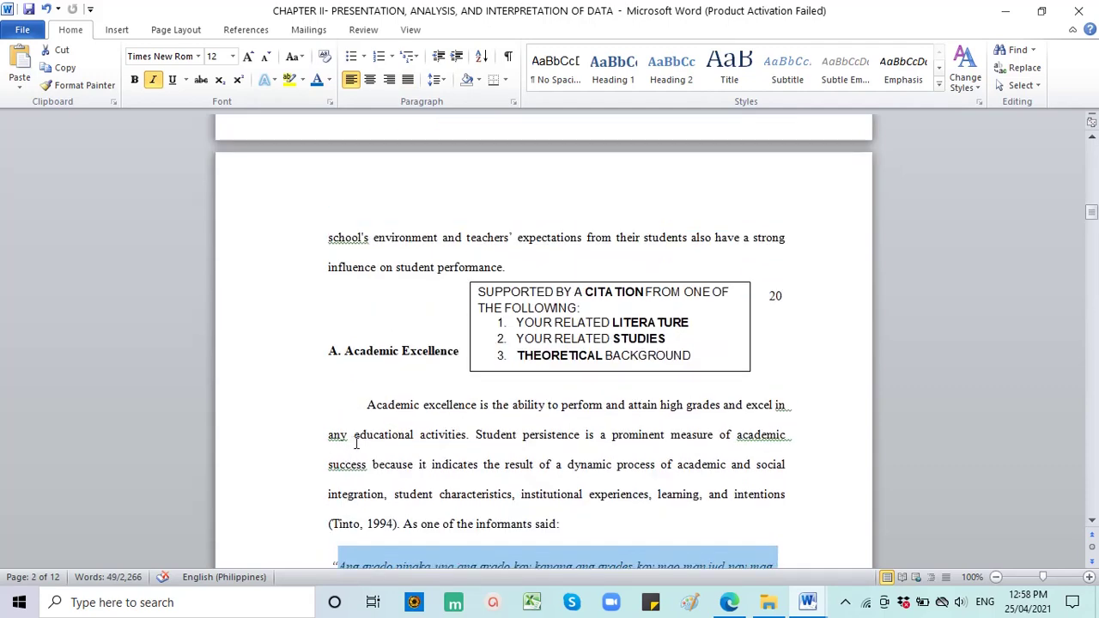
scroll(361, 412, "up", 3)
scroll(387, 326, "up", 3)
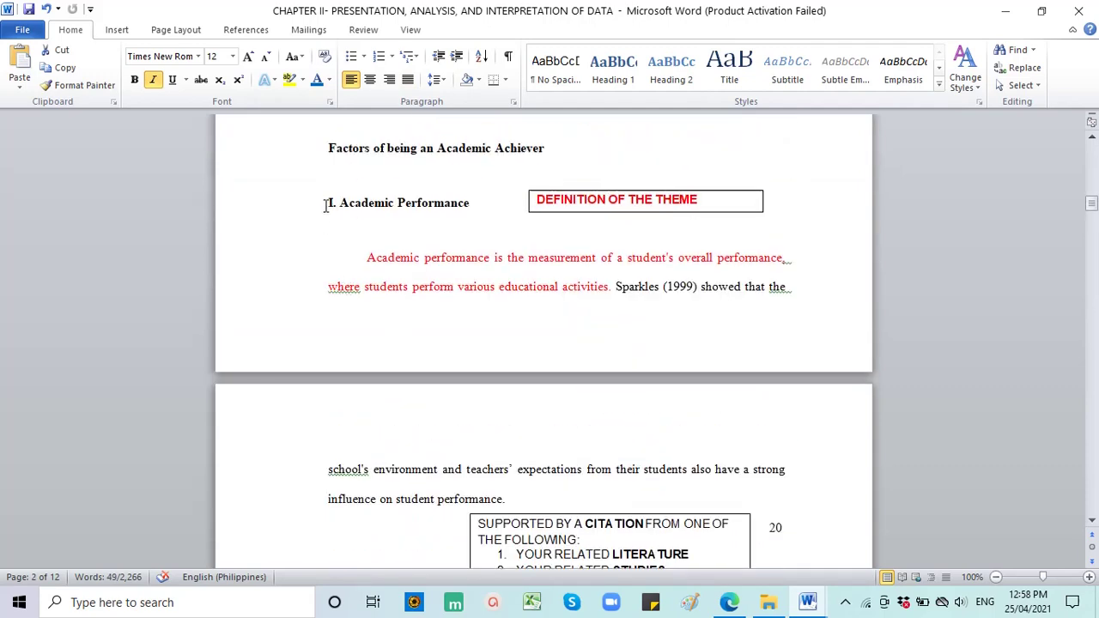
- Examine the "I. Academic Performance" theme with its definition and 1999 citation, followed by the "A. Academic Excellence" sub-theme heading
left_click_drag(327, 204, 509, 522)
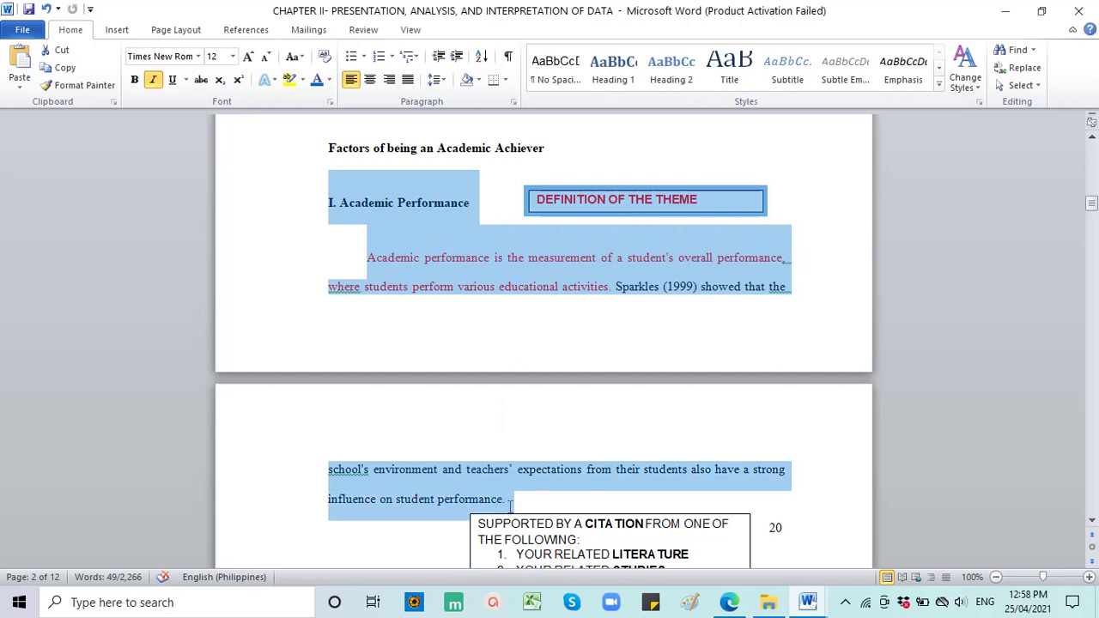
scroll(510, 506, "down", 4)
triple_click(421, 436)
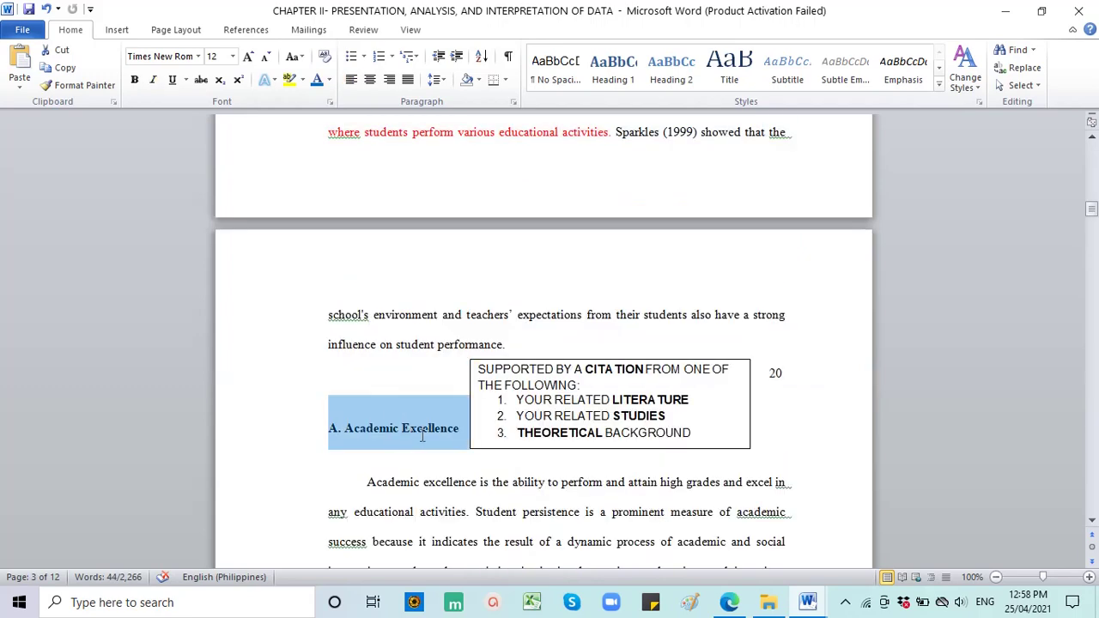
scroll(422, 437, "down", 4)
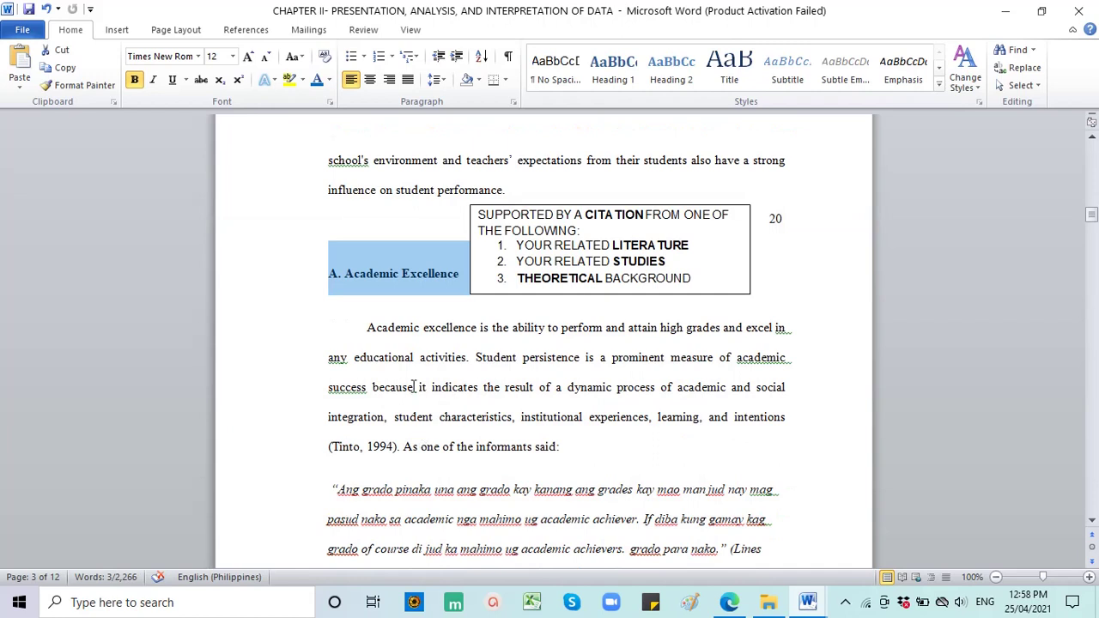
- Examine the "A. Academic Excellence" definition paragraph with its 1994 citation, and Informant #6's quotation (Lines 282-284)
left_click_drag(365, 330, 547, 451)
scroll(481, 430, "down", 3)
left_click(438, 371)
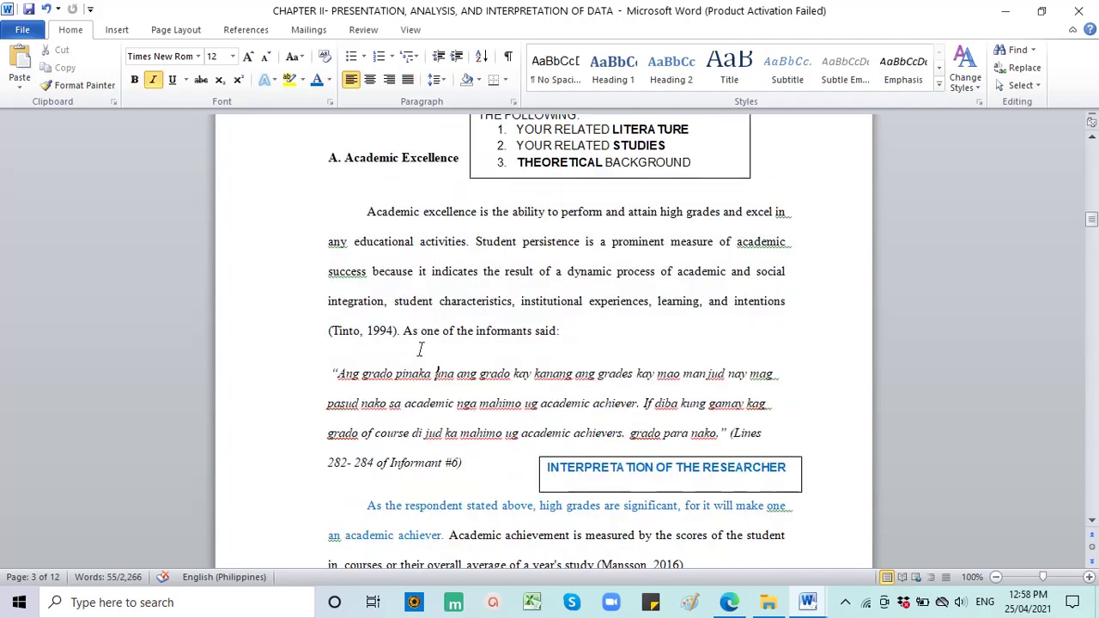
left_click_drag(402, 330, 496, 461)
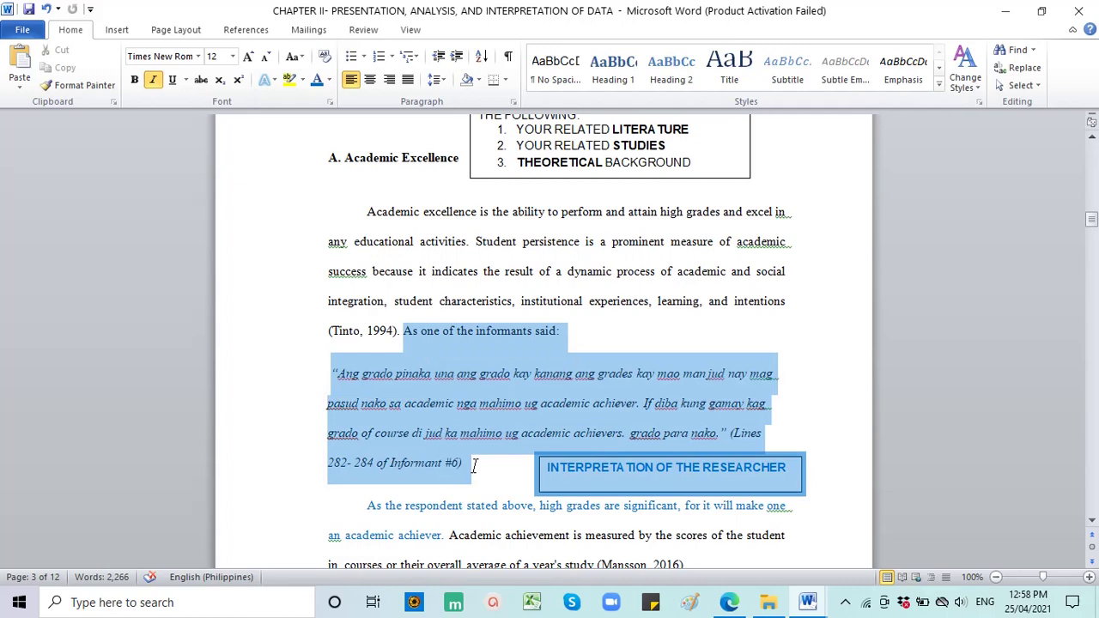
left_click_drag(473, 465, 473, 464)
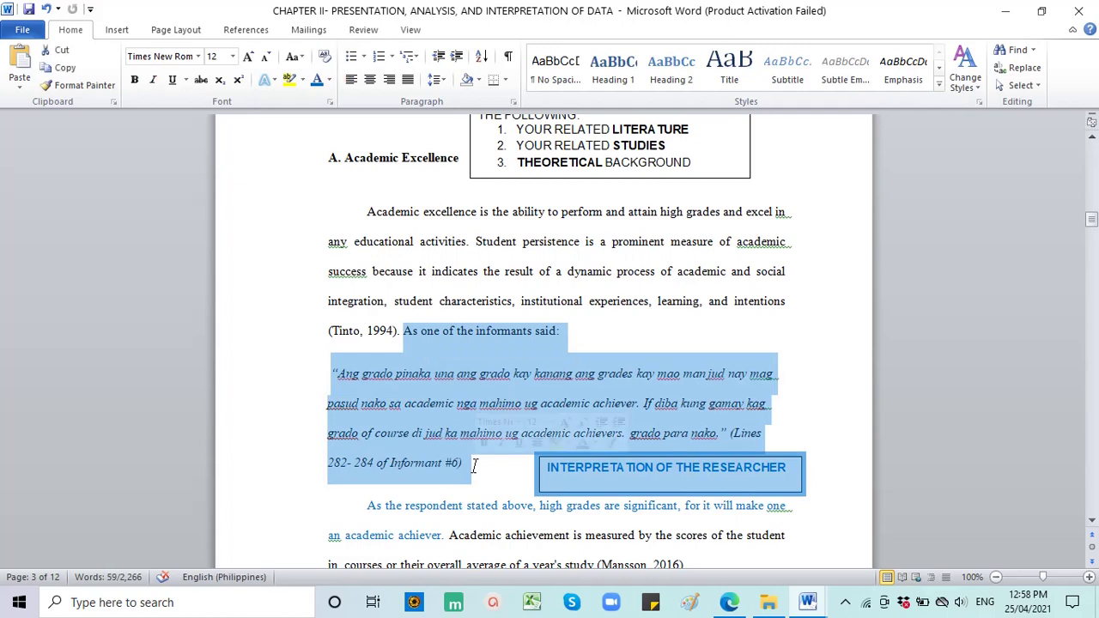
- Examine the researcher's interpretation and the supporting 2016 citation below Informant #6's quotation
scroll(473, 465, "down", 3)
left_click_drag(368, 390, 696, 450)
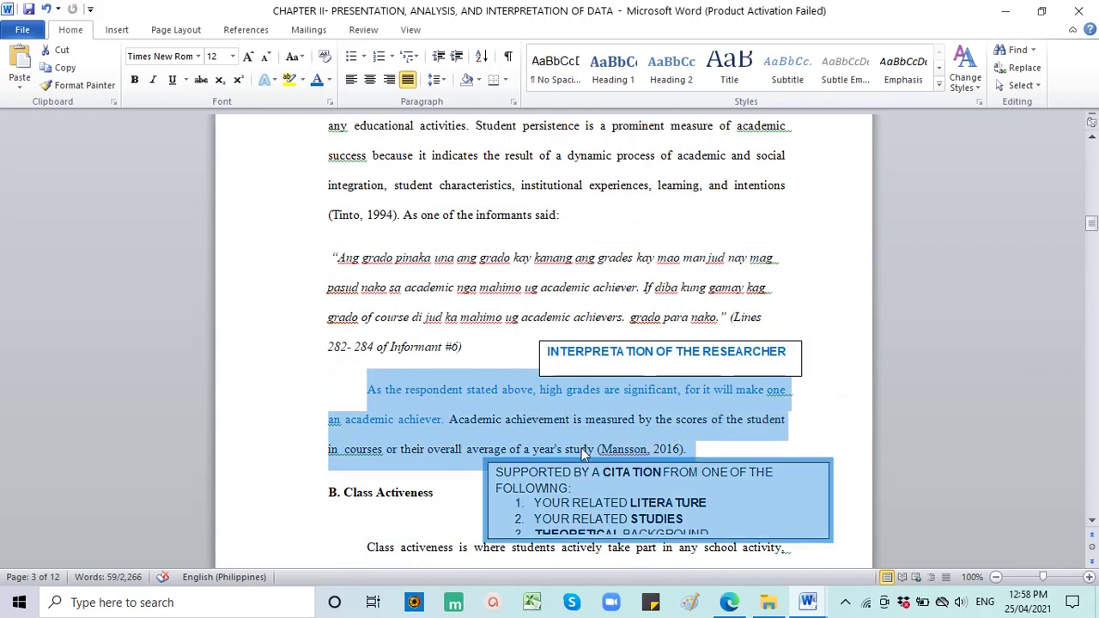
left_click(512, 437)
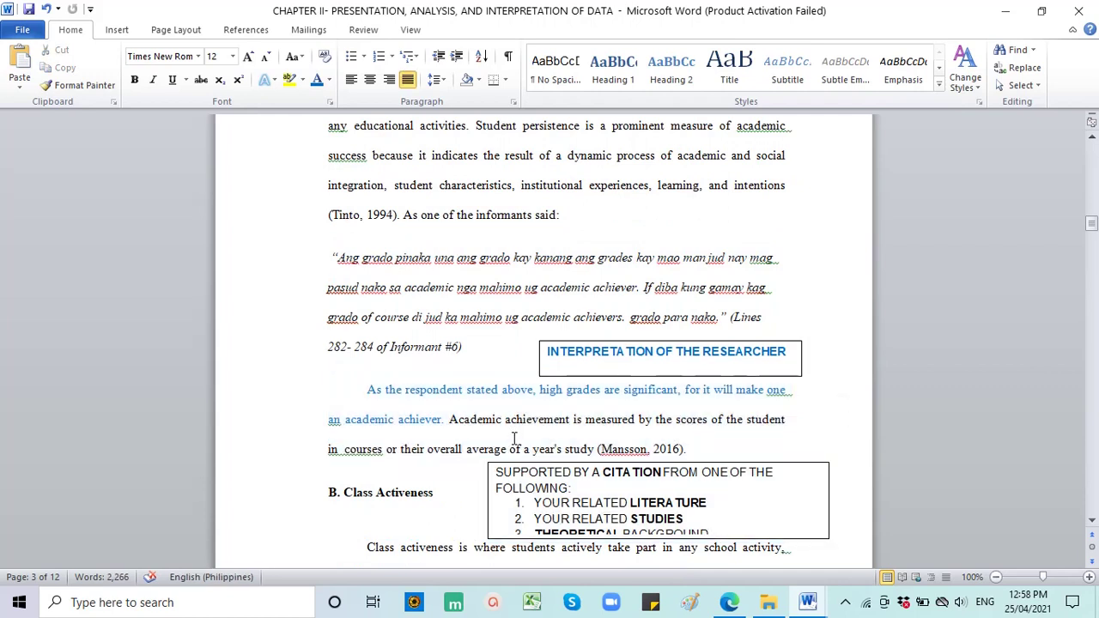
- Return to "I. Academic Performance" and examine the red theme definition and the 1999 citation sentence separately
scroll(534, 427, "up", 5)
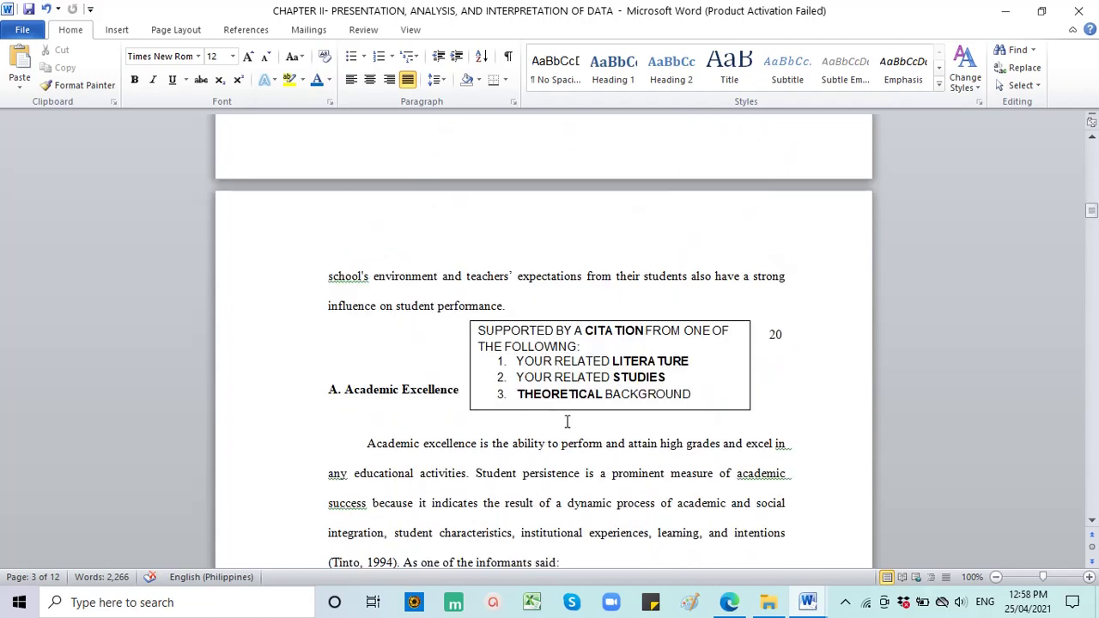
scroll(589, 430, "up", 5)
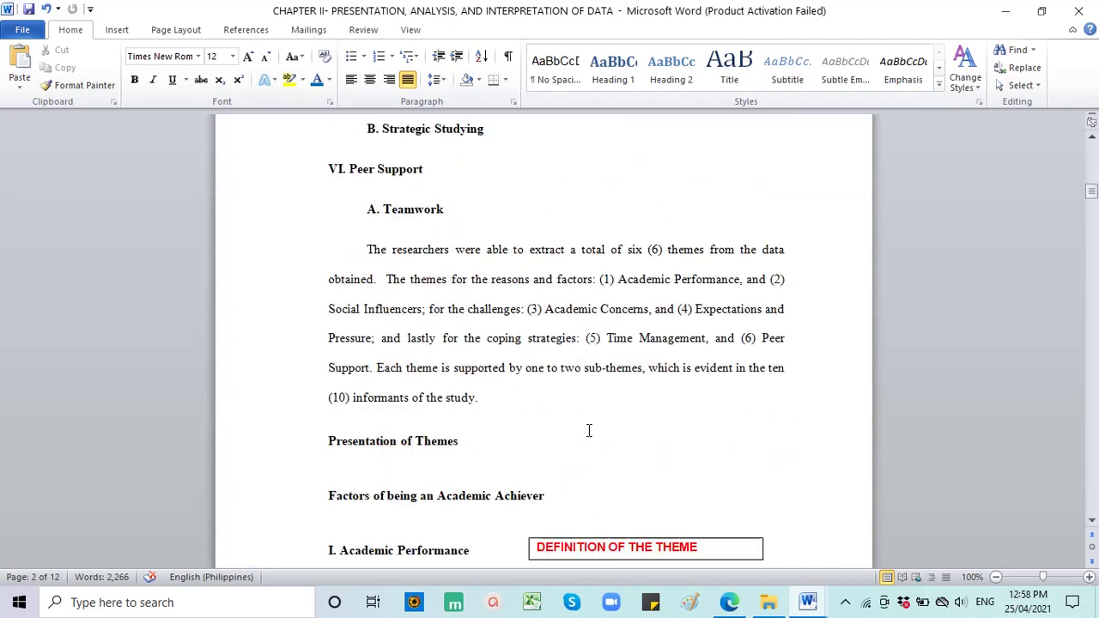
scroll(589, 430, "up", 2)
scroll(589, 430, "down", 4)
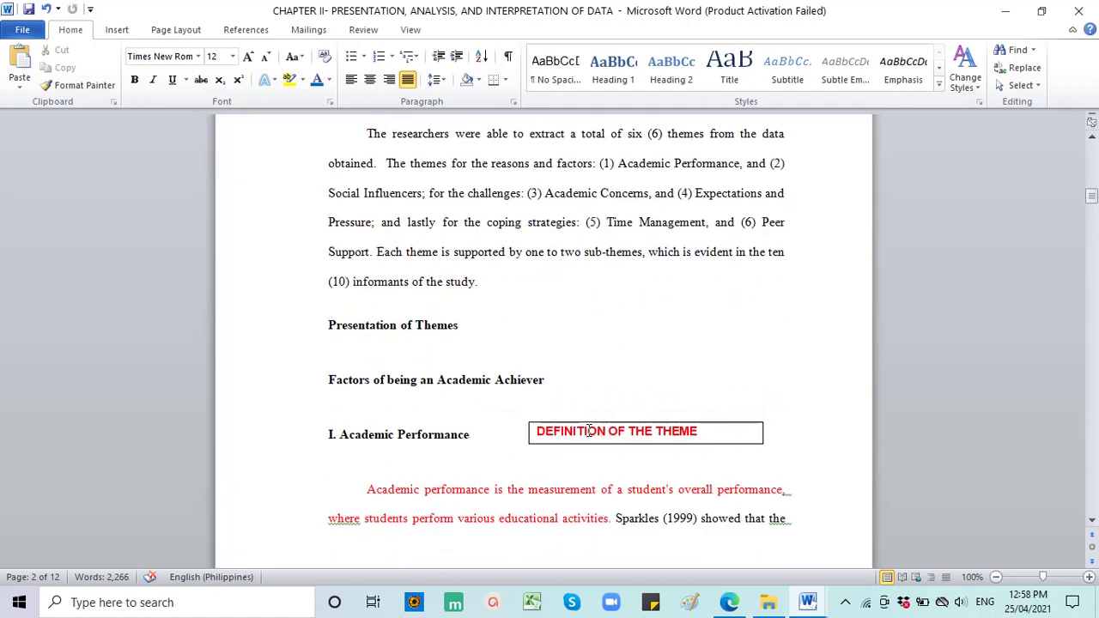
scroll(589, 430, "down", 1)
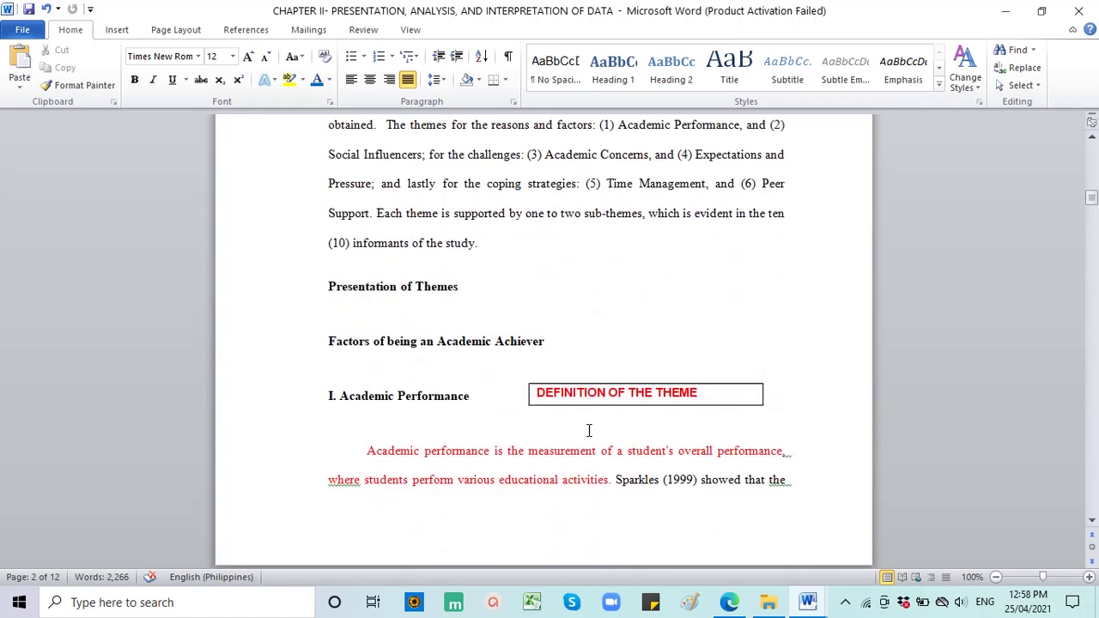
scroll(589, 431, "down", 2)
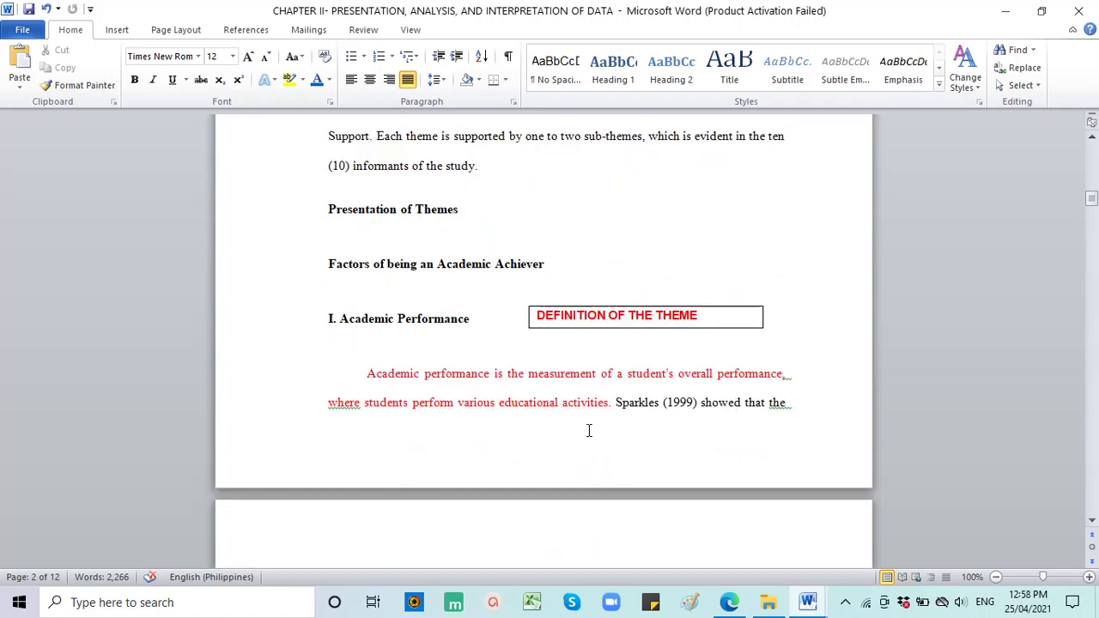
scroll(589, 431, "down", 2)
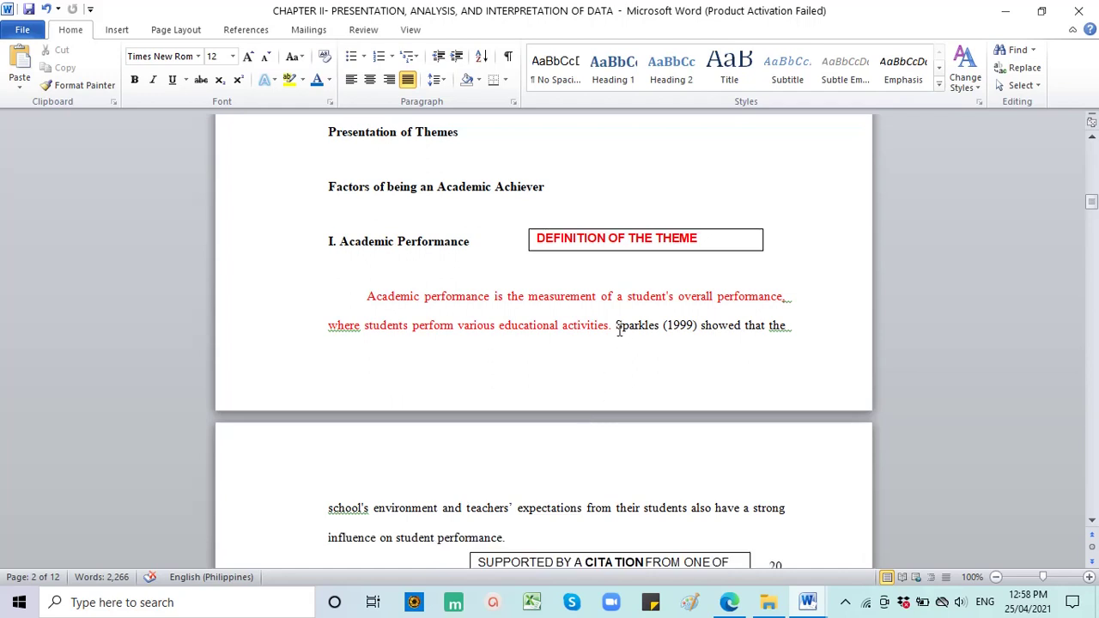
left_click_drag(611, 326, 368, 296)
scroll(743, 358, "down", 2)
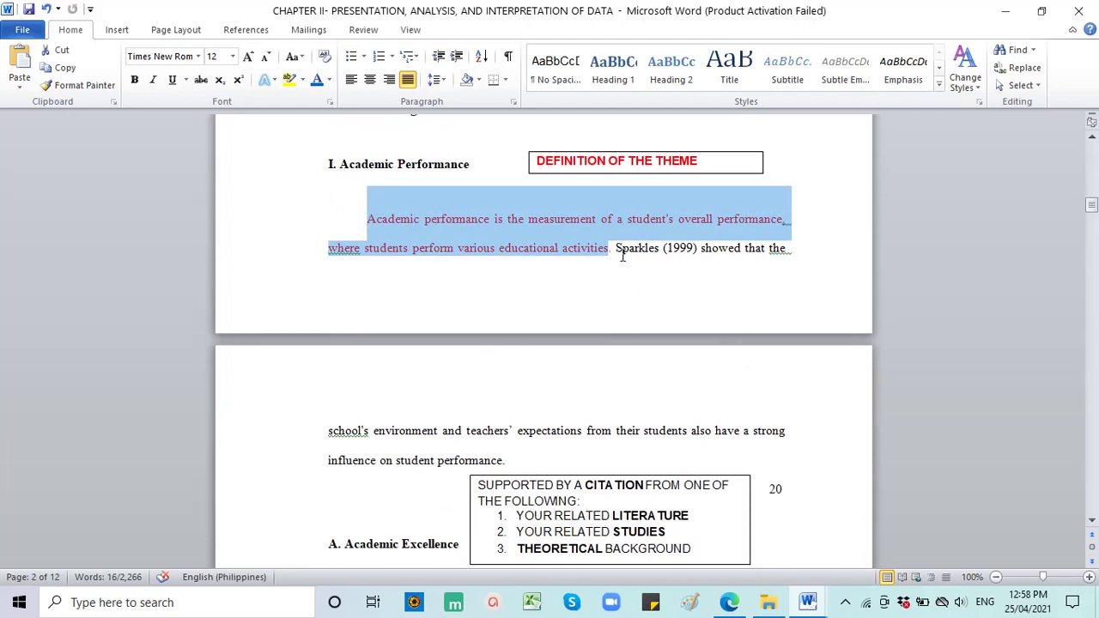
left_click_drag(618, 249, 527, 468)
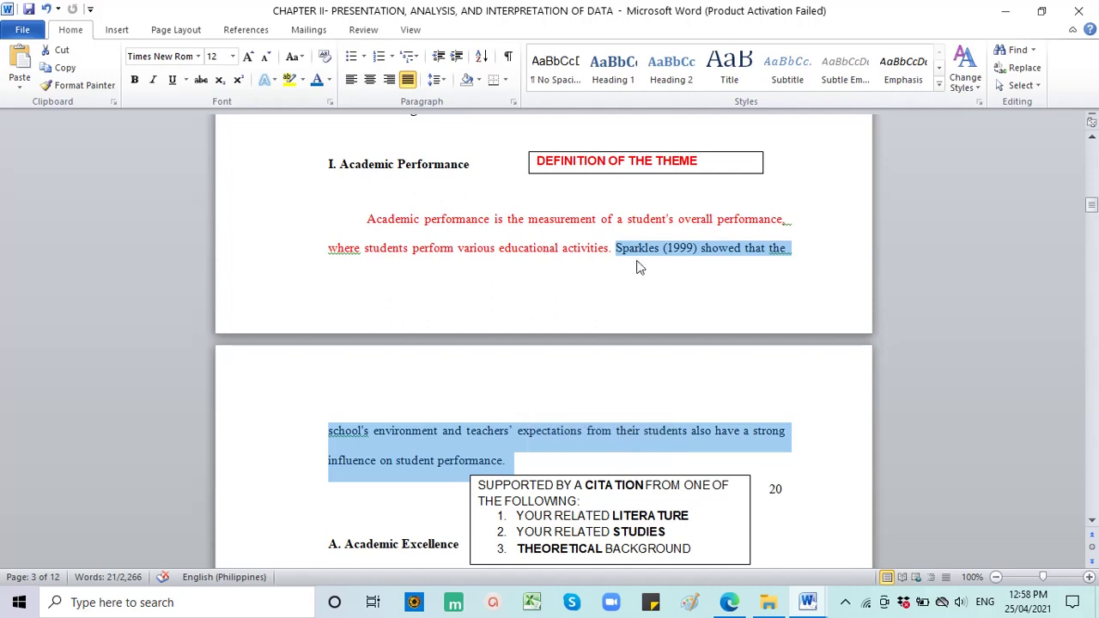
- Examine the "A. Academic Excellence" heading, its definition sentence and the supporting 1994 citation sentence on student persistence
scroll(638, 266, "down", 4)
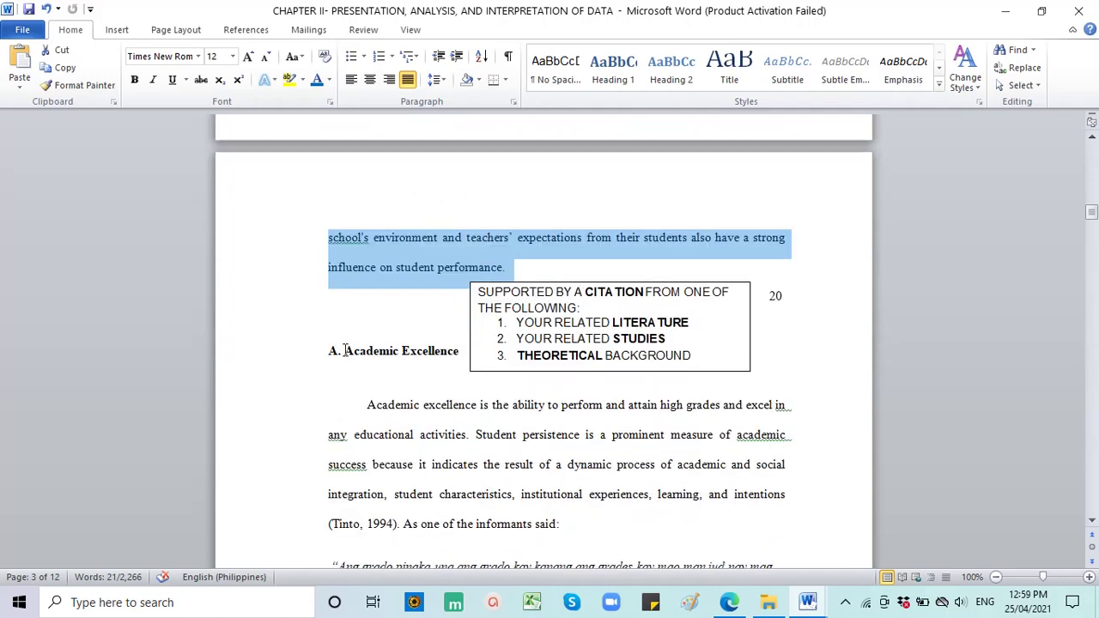
left_click_drag(344, 350, 459, 352)
scroll(429, 354, "down", 2)
left_click_drag(376, 291, 453, 312)
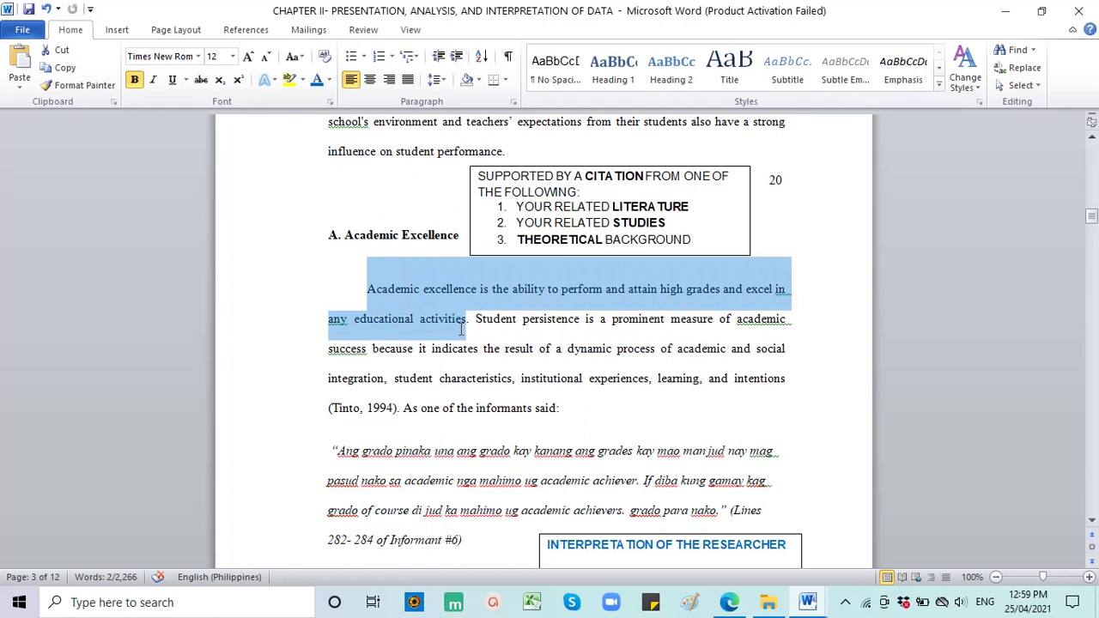
left_click_drag(461, 330, 463, 331)
left_click(480, 346)
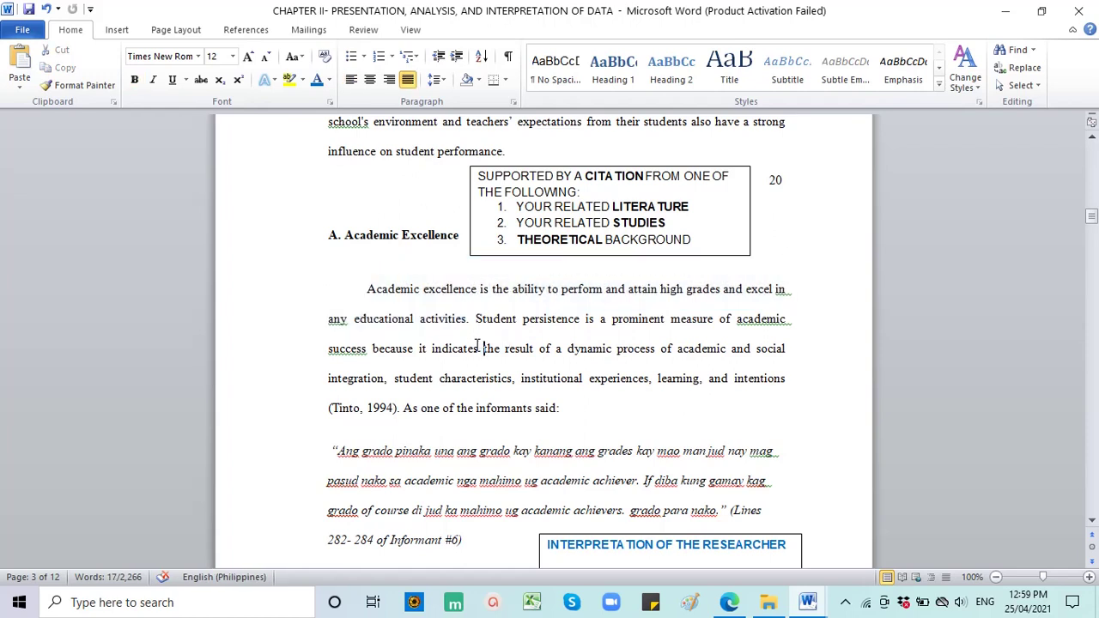
left_click(401, 409)
left_click_drag(402, 410, 477, 323)
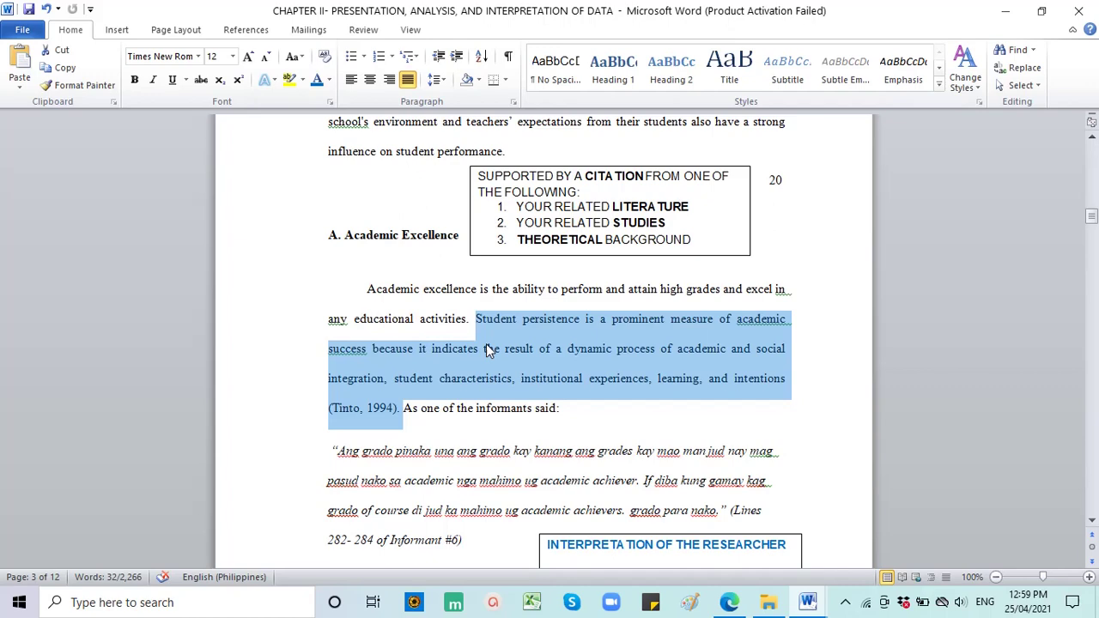
left_click_drag(369, 289, 471, 319)
- Compare Informant #6's quotation with the researcher's blue interpretation sentence and the supporting 2016 citation sentence
scroll(524, 464, "down", 3)
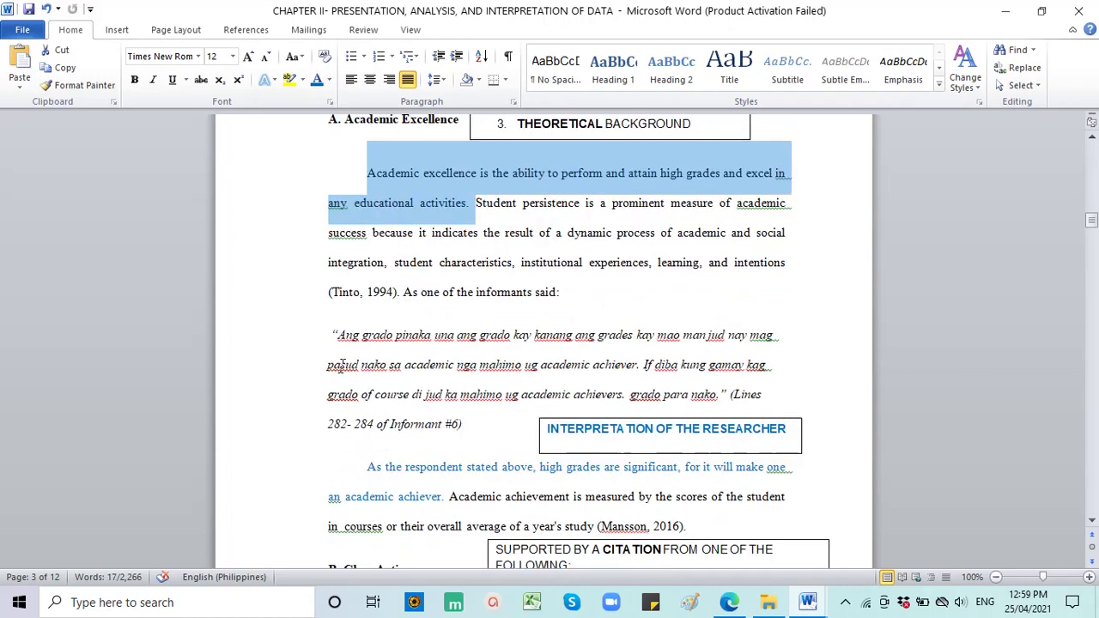
left_click_drag(341, 335, 445, 380)
scroll(369, 430, "down", 3)
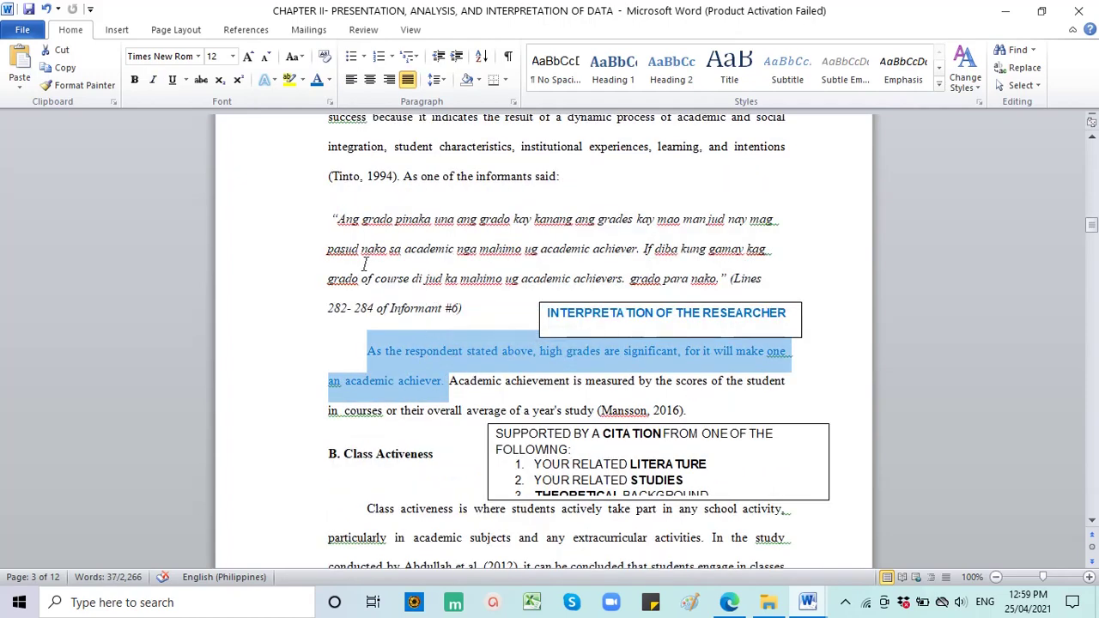
left_click(325, 232, "shift")
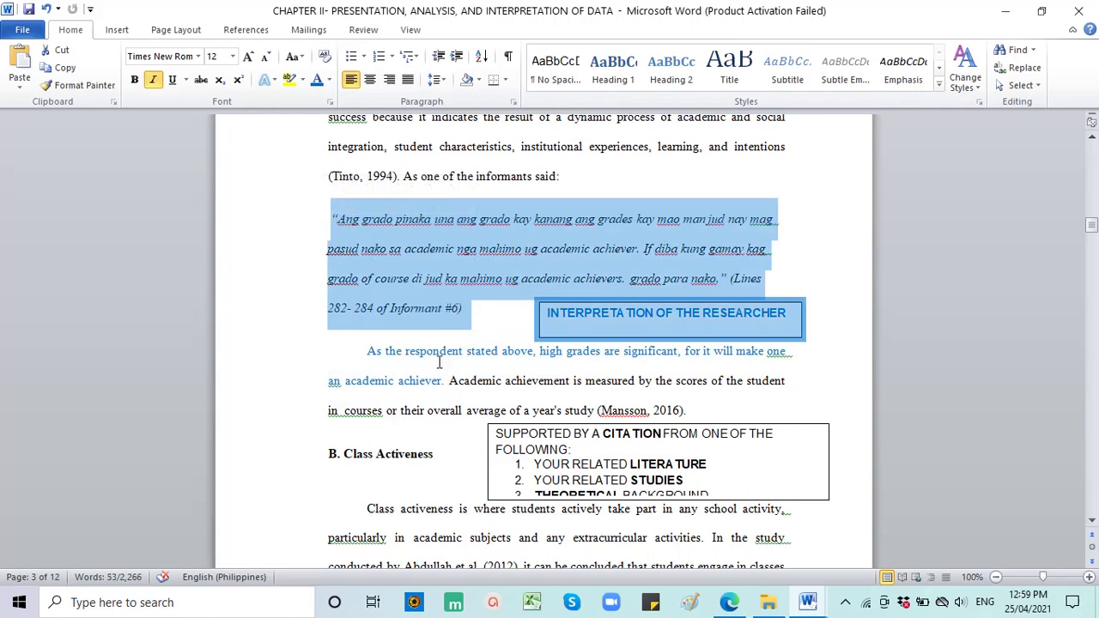
left_click_drag(366, 341, 376, 352)
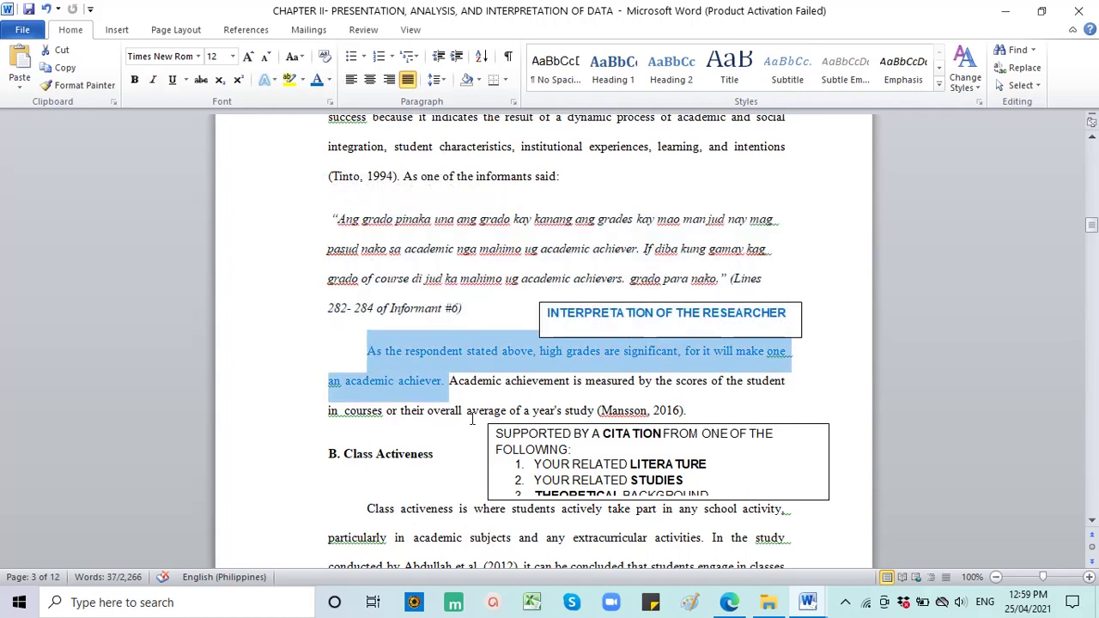
left_click_drag(450, 381, 710, 413)
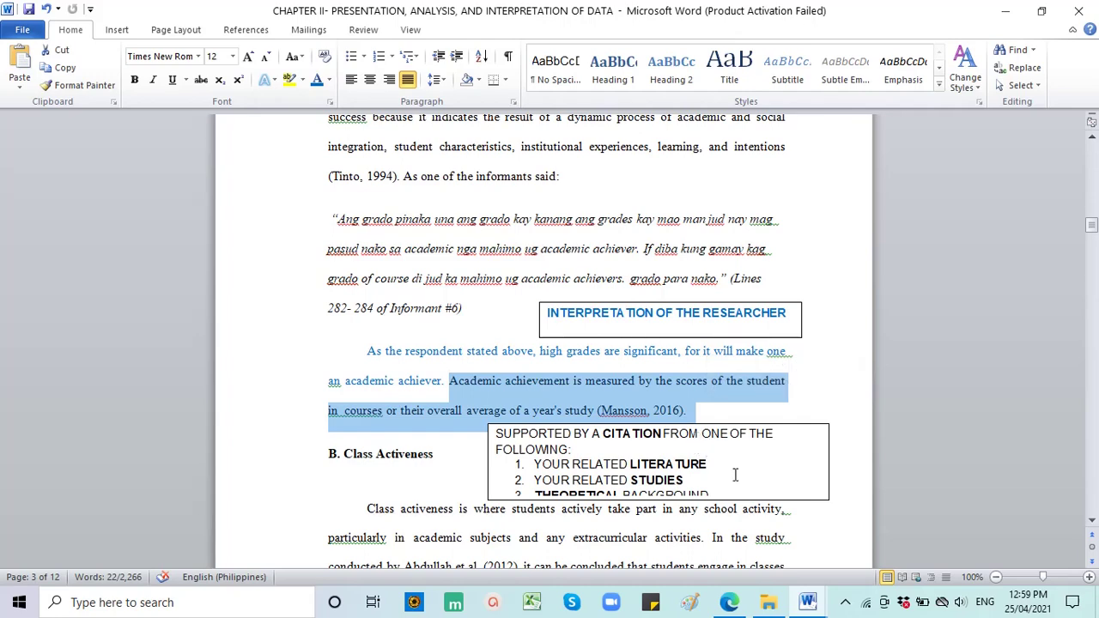
- Review the layout of the following themes, from "II. Social Influencers" to "Academic Concerns" under "Challenges of an Academic Achiever"
scroll(735, 475, "down", 15)
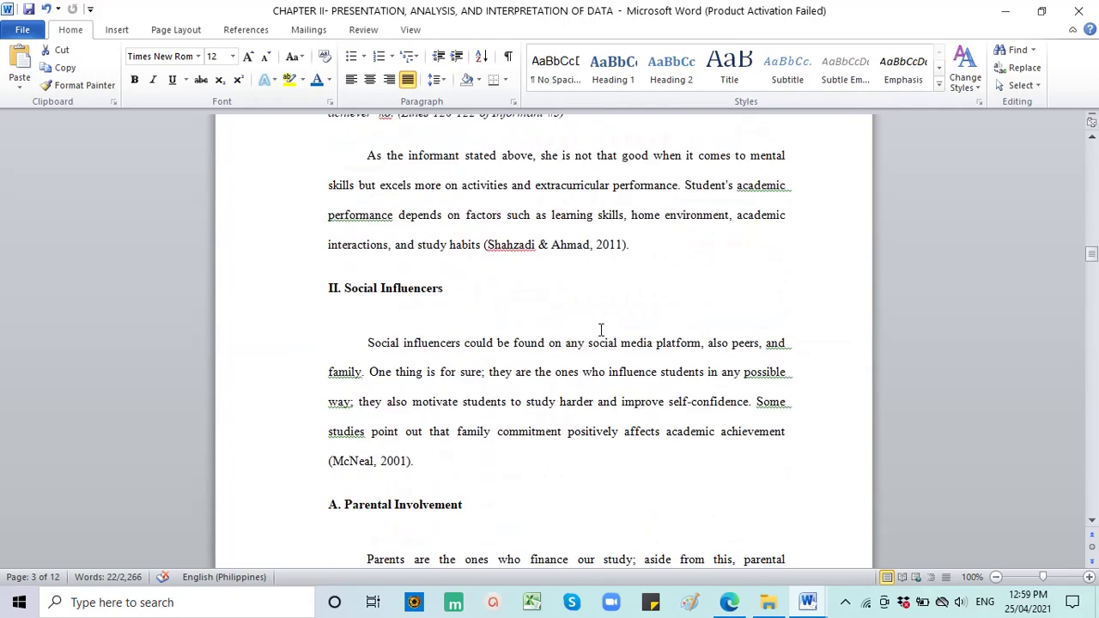
scroll(602, 329, "down", 15)
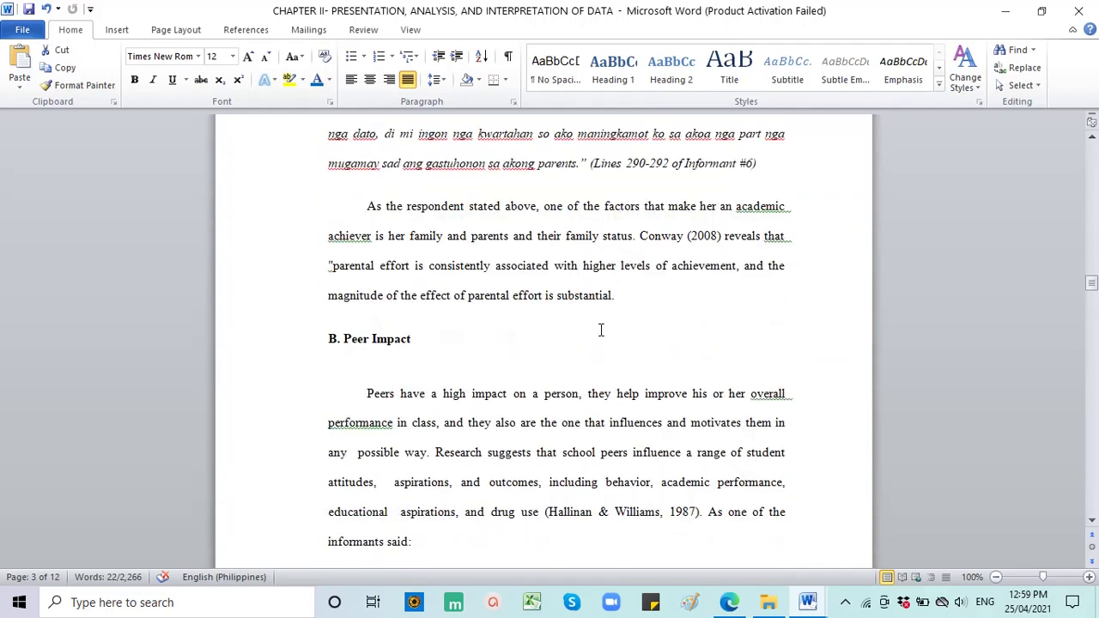
scroll(601, 329, "down", 15)
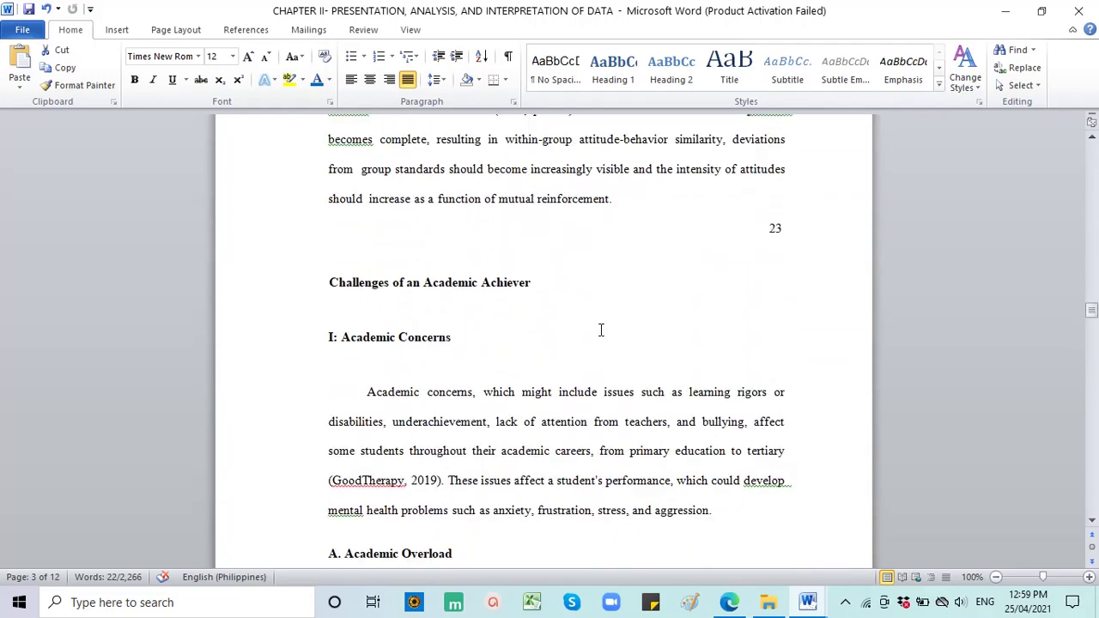
scroll(601, 329, "down", 2)
scroll(387, 274, "down", 3)
scroll(432, 296, "up", 3)
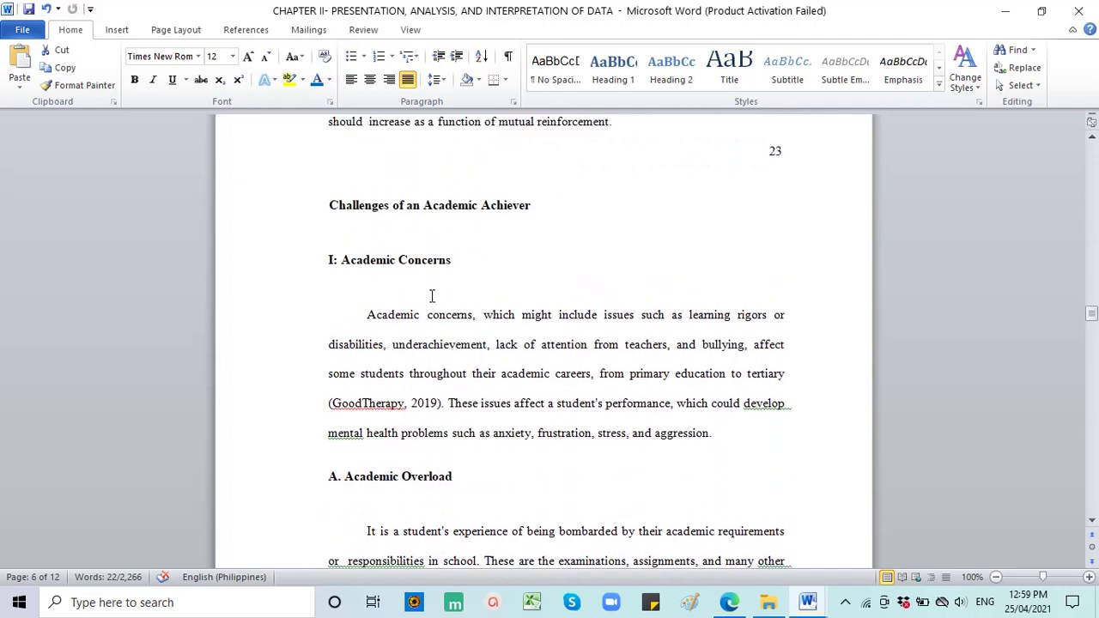
scroll(362, 283, "down", 18)
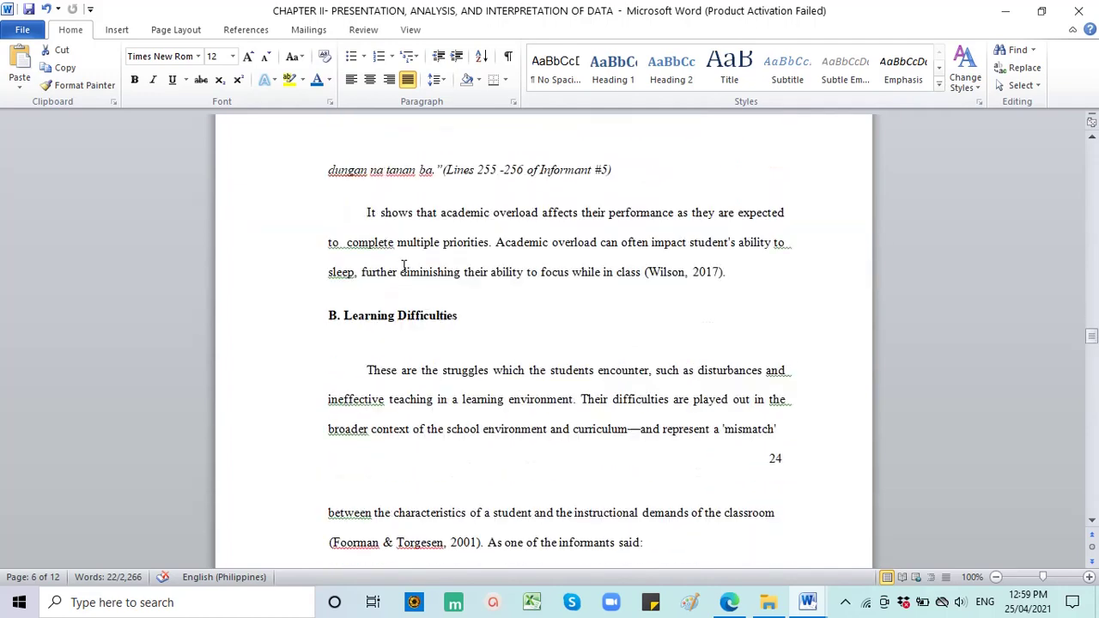
scroll(401, 266, "up", 8)
scroll(402, 266, "up", 10)
scroll(361, 301, "down", 3)
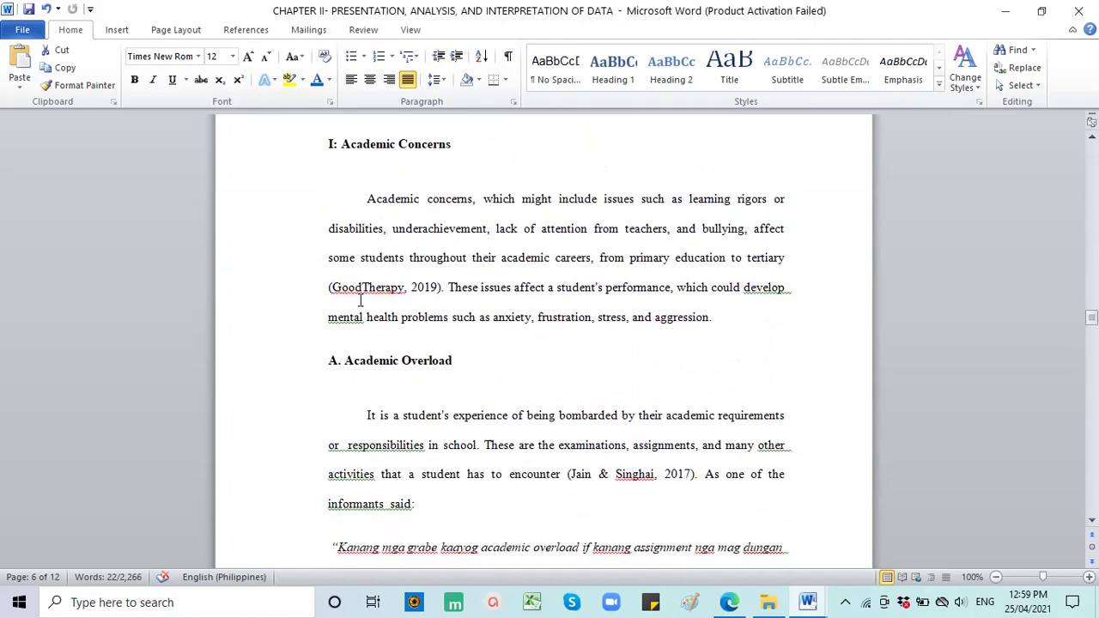
- Renumber the "Academic Concerns" theme heading under "Challenges of an Academic Achiever" as "III."
left_click(337, 146)
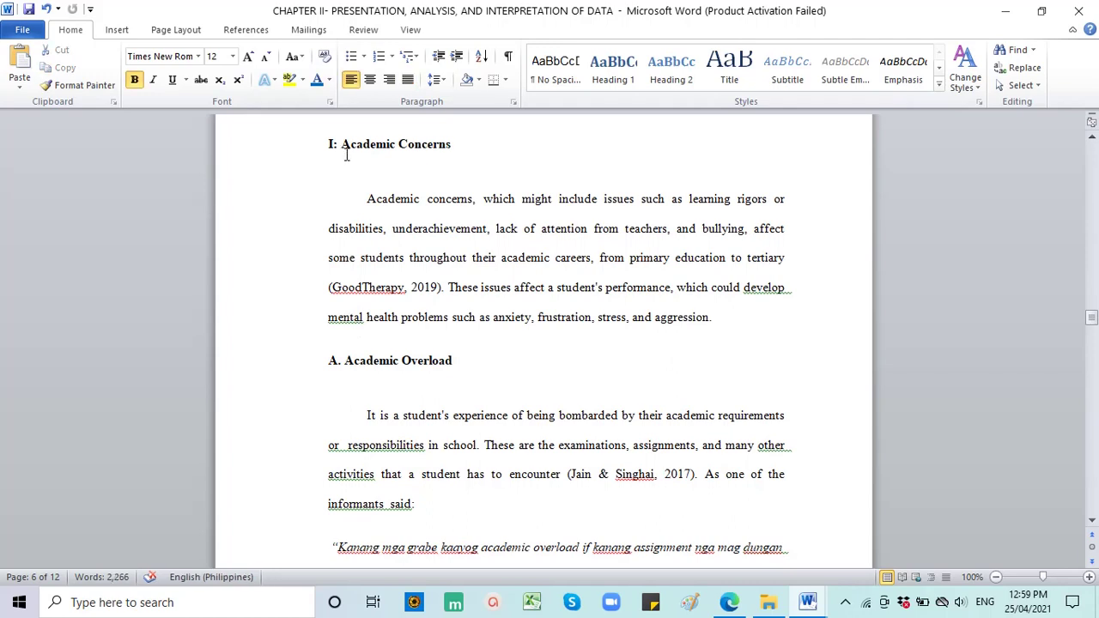
key("BackSpace")
type("ii")
key("BackSpace")
key("BackSpace")
type("II.")
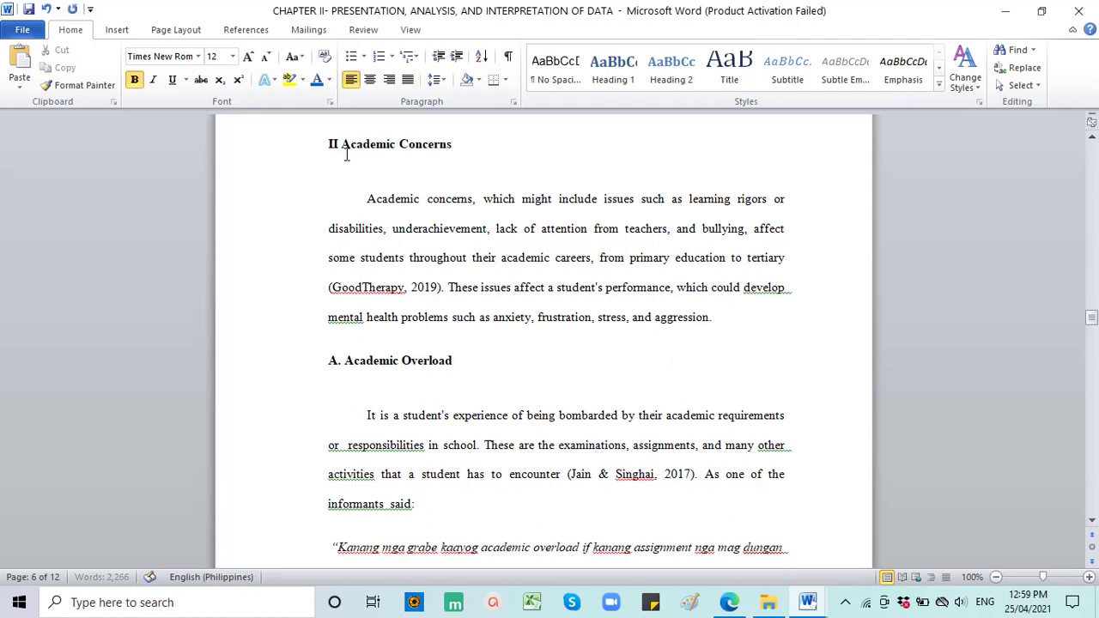
left_click(433, 287)
- Examine the "III. Academic Concerns" heading under "Challenges of an Academic Achiever" by selecting the theme's title text
scroll(455, 361, "up", 7)
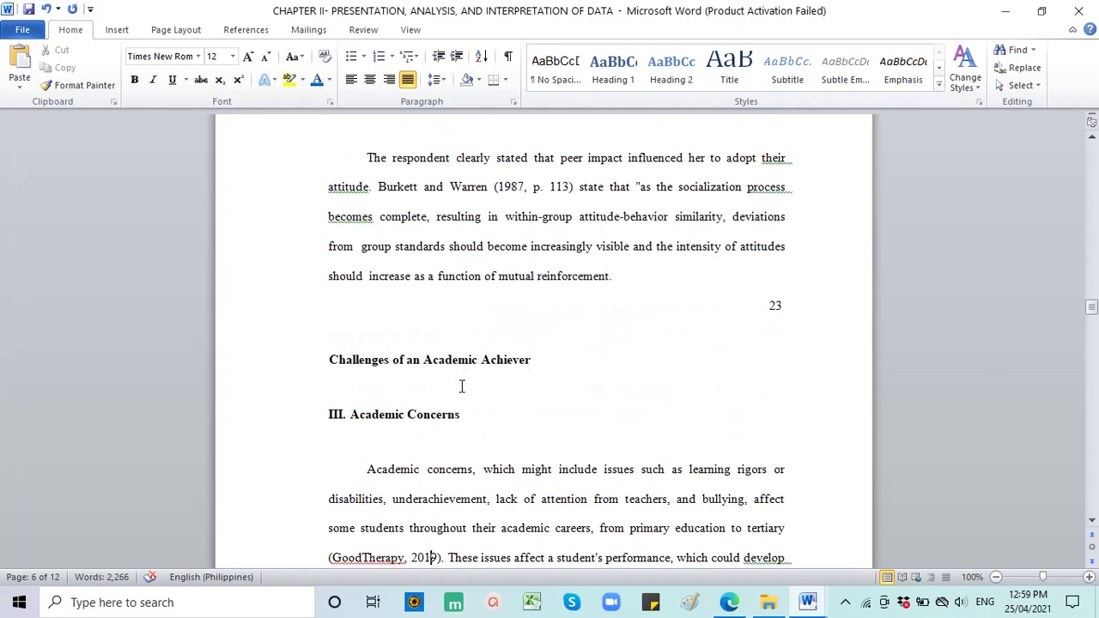
left_click(461, 415)
key("ctrl+shift+Left")
key("ctrl+shift+Left")
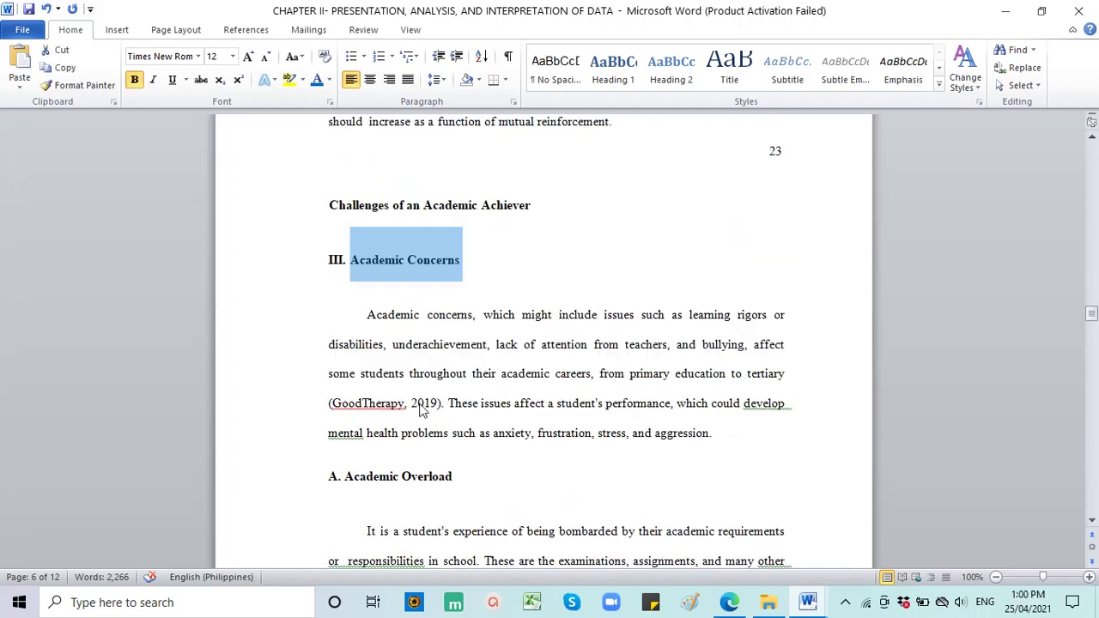
- Examine the definition paragraph under "III. Academic Concerns" by selecting its GoodTherapy, 2019 citation and the whole paragraph
scroll(416, 323, "down", 3)
left_click_drag(376, 317, 385, 403)
left_click(369, 403)
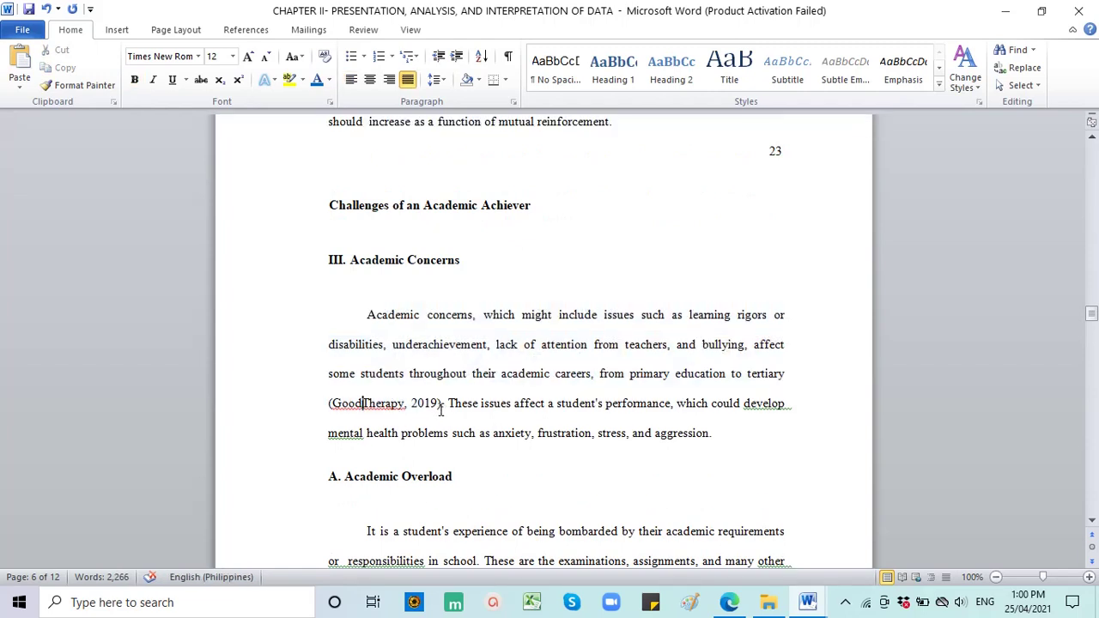
left_click_drag(441, 410, 348, 384)
left_click(495, 431)
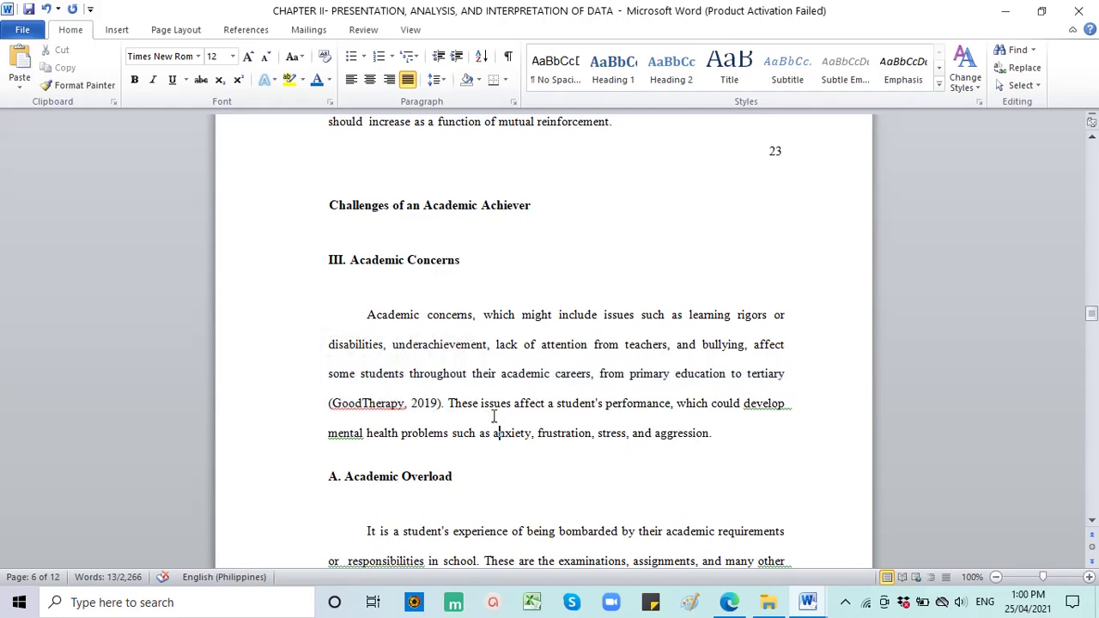
scroll(461, 399, "down", 2)
left_click_drag(734, 352, 338, 190)
- Examine the "A. Academic Overload" sub-theme by selecting its definition sentence and the 2017 in-text citation
scroll(362, 304, "down", 3)
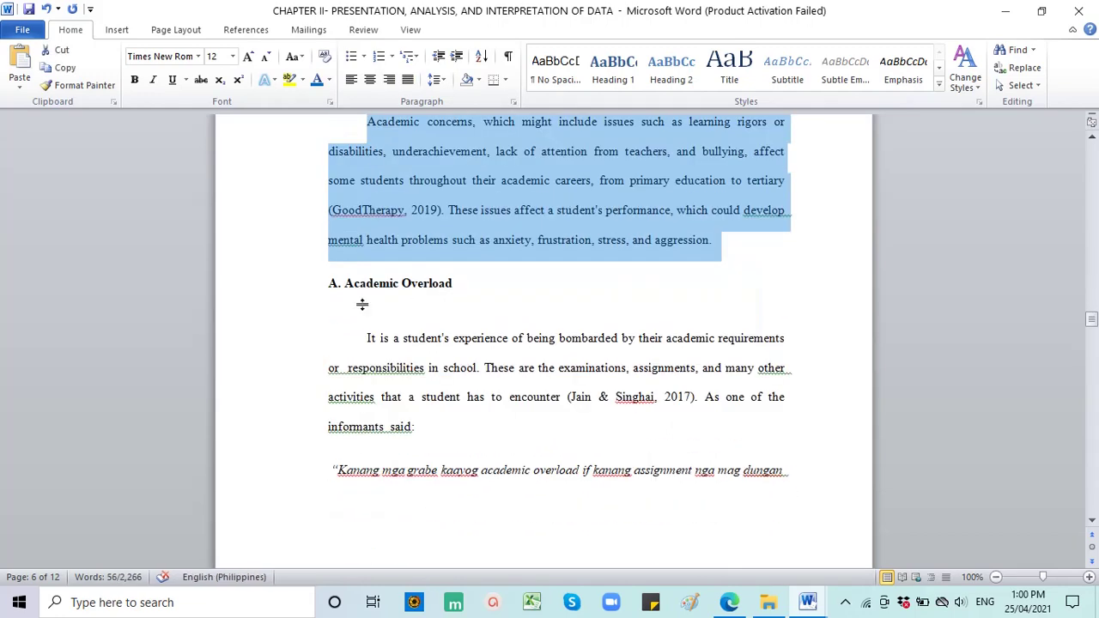
left_click_drag(332, 283, 367, 338)
left_click(448, 374)
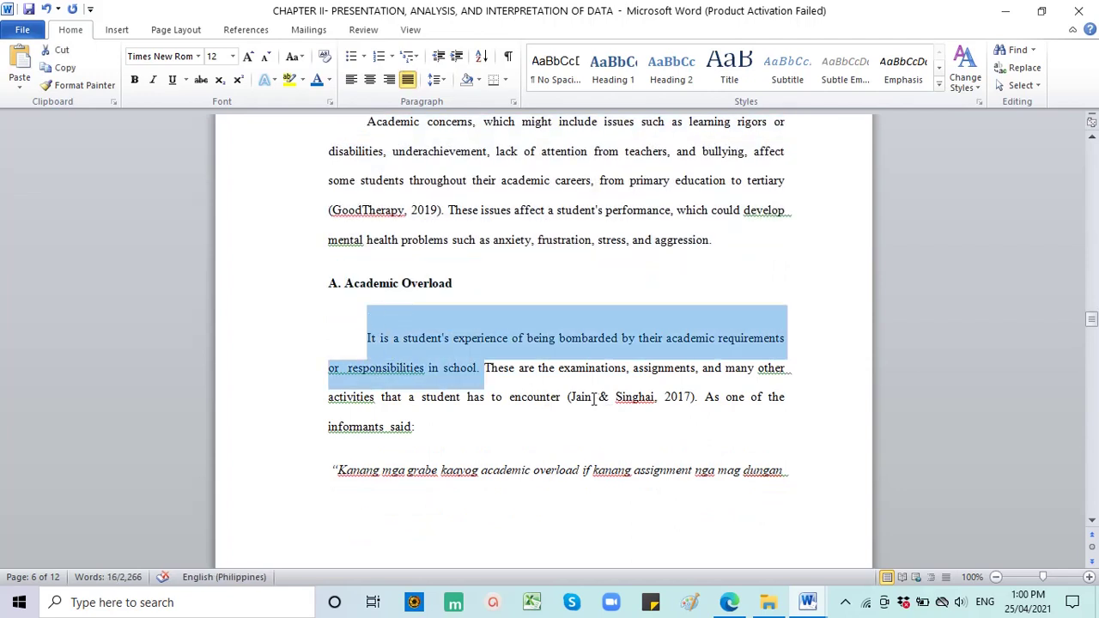
left_click_drag(594, 398, 693, 402)
scroll(606, 403, "down", 3)
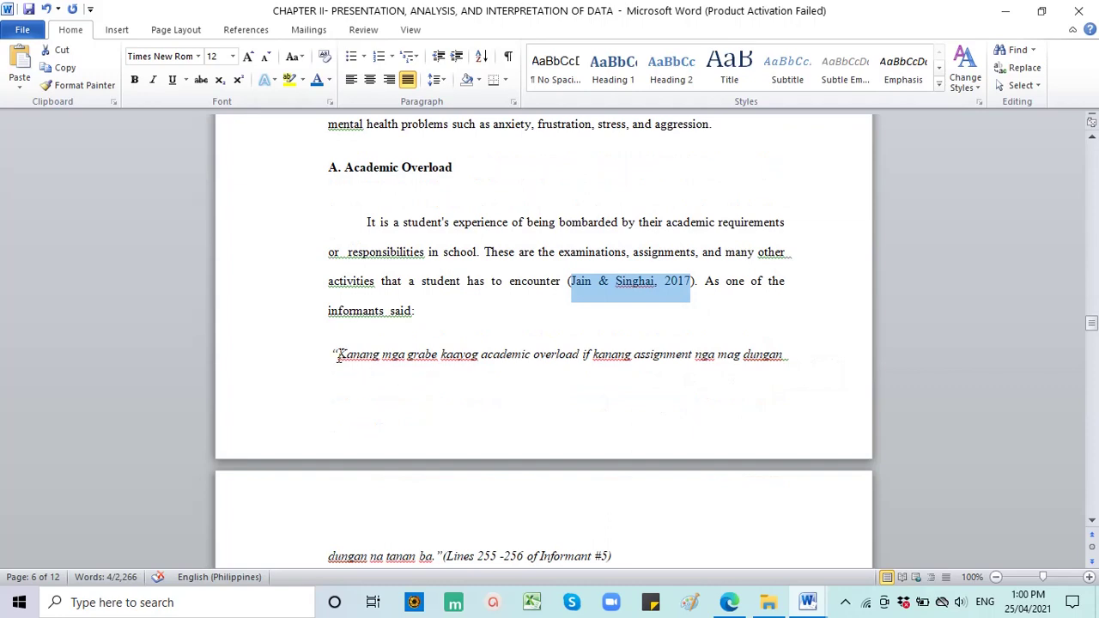
- Compare Informant #5's quotation on academic overload with the researcher's interpretation sentence and the supporting 2017 citation sentence
left_click_drag(380, 354, 533, 354)
scroll(532, 355, "down", 4)
scroll(418, 416, "down", 3)
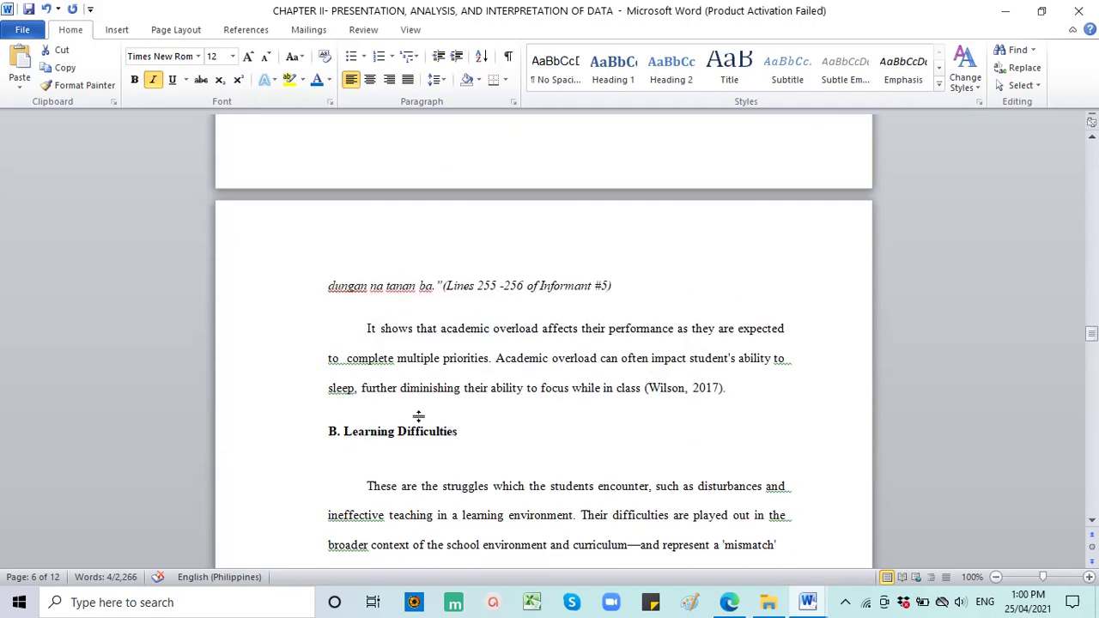
left_click_drag(368, 326, 490, 365)
scroll(452, 329, "up", 4)
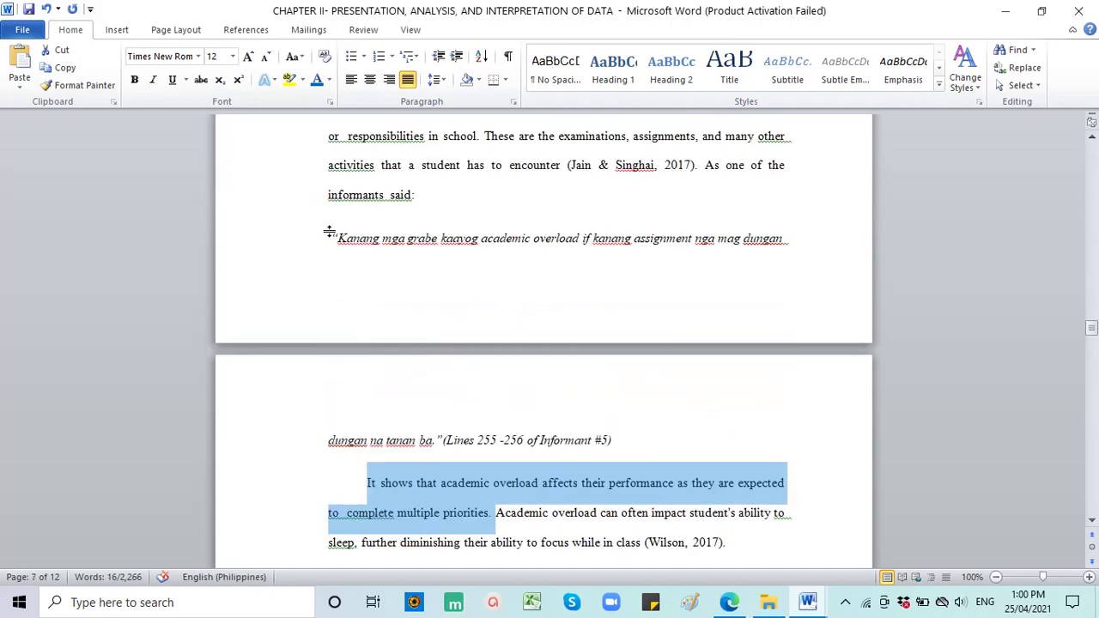
left_click_drag(333, 238, 596, 438)
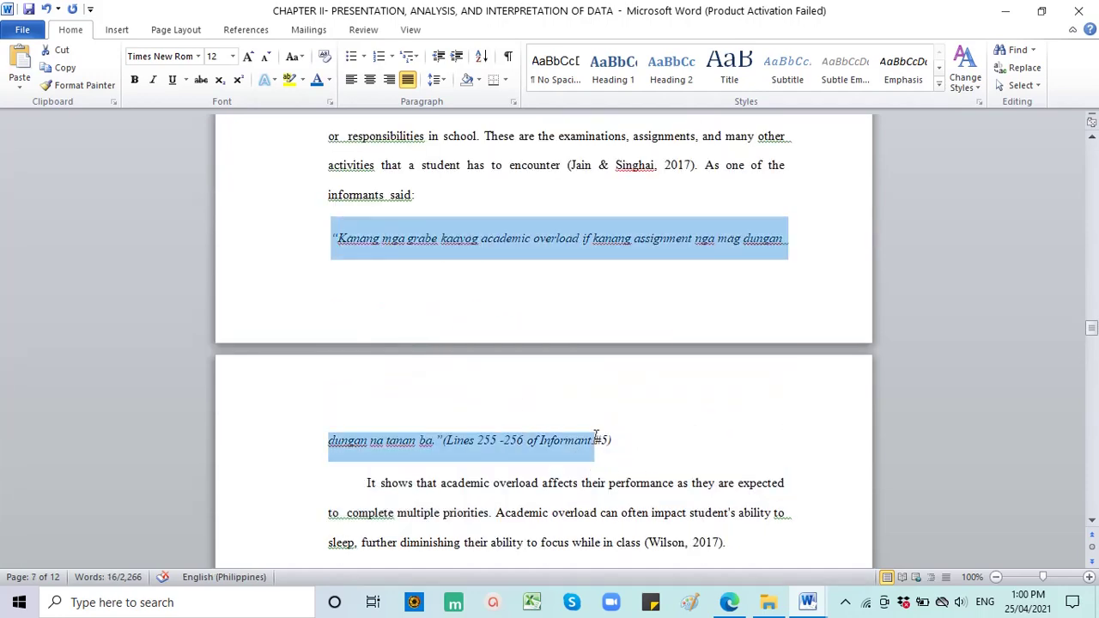
scroll(584, 429, "down", 3)
left_click_drag(497, 401, 731, 432)
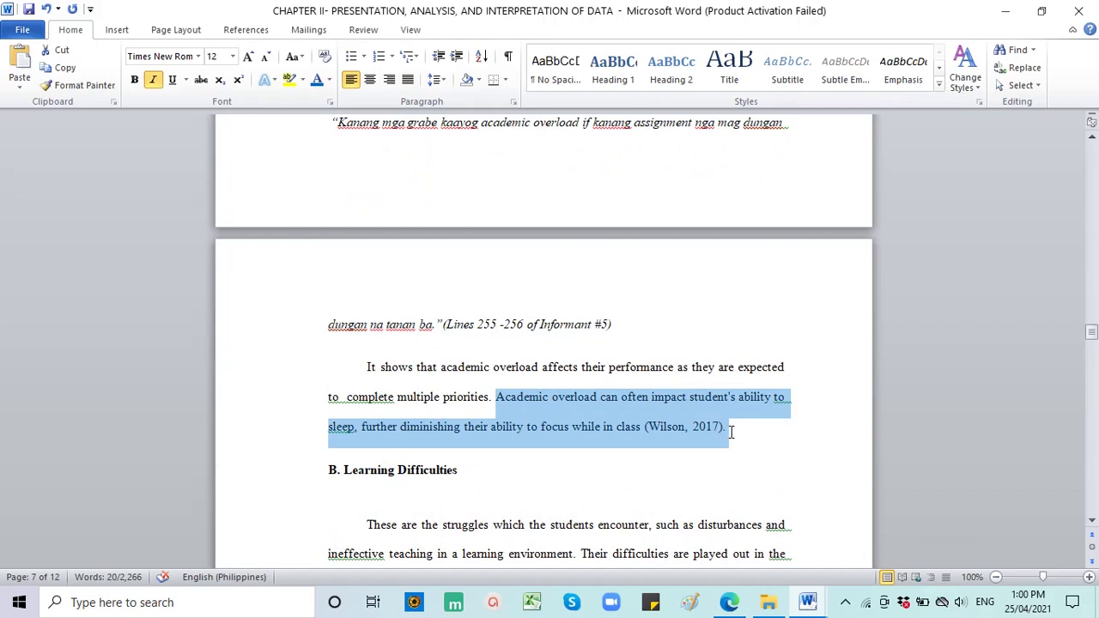
left_click_drag(732, 432, 735, 432)
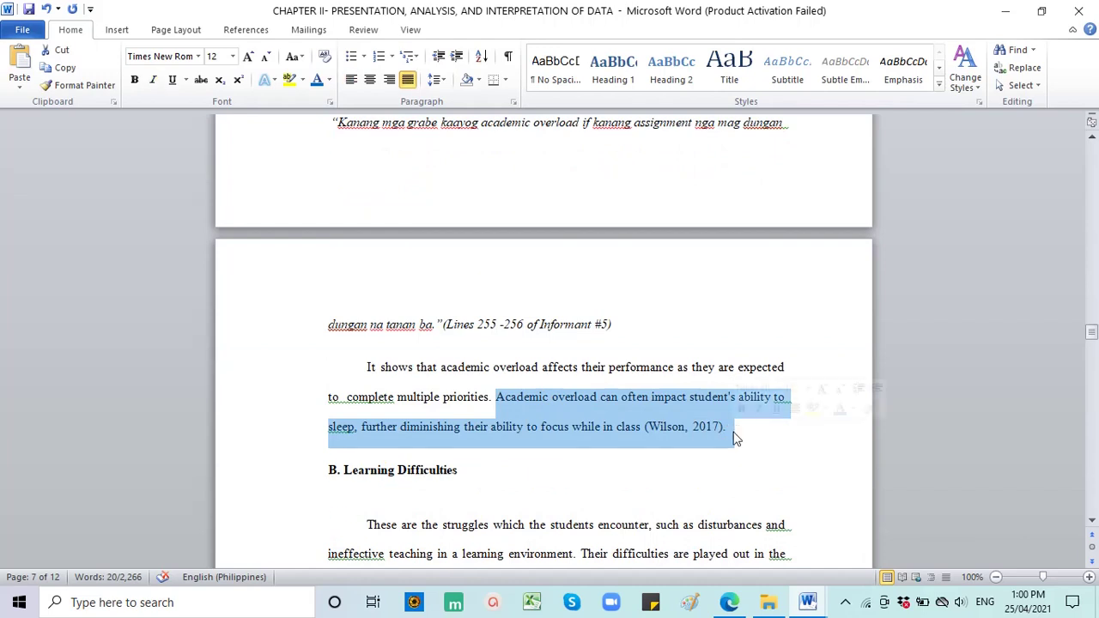
- Review the "B. Learning Difficulties" sub-theme by selecting its heading with the definition and Informant #8's quotation
scroll(734, 438, "down", 6)
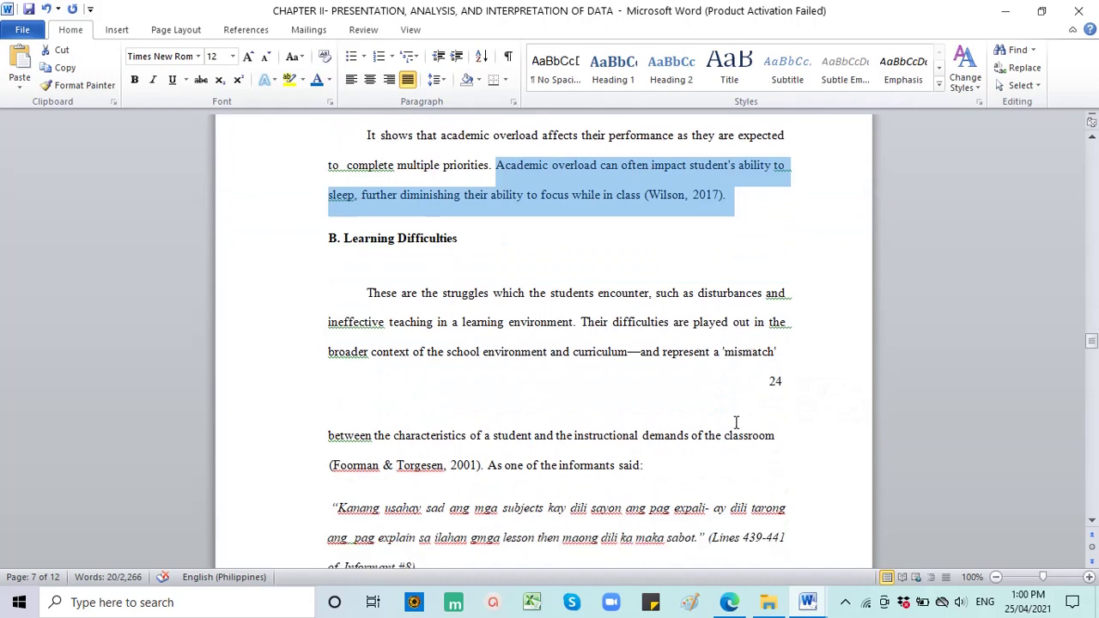
left_click_drag(324, 240, 692, 324)
scroll(630, 343, "down", 4)
left_click_drag(339, 353, 422, 421)
scroll(423, 421, "down", 5)
- Examine the "II: Expectations and Pressure" theme by selecting its heading and its full definition paragraph
scroll(406, 270, "down", 12)
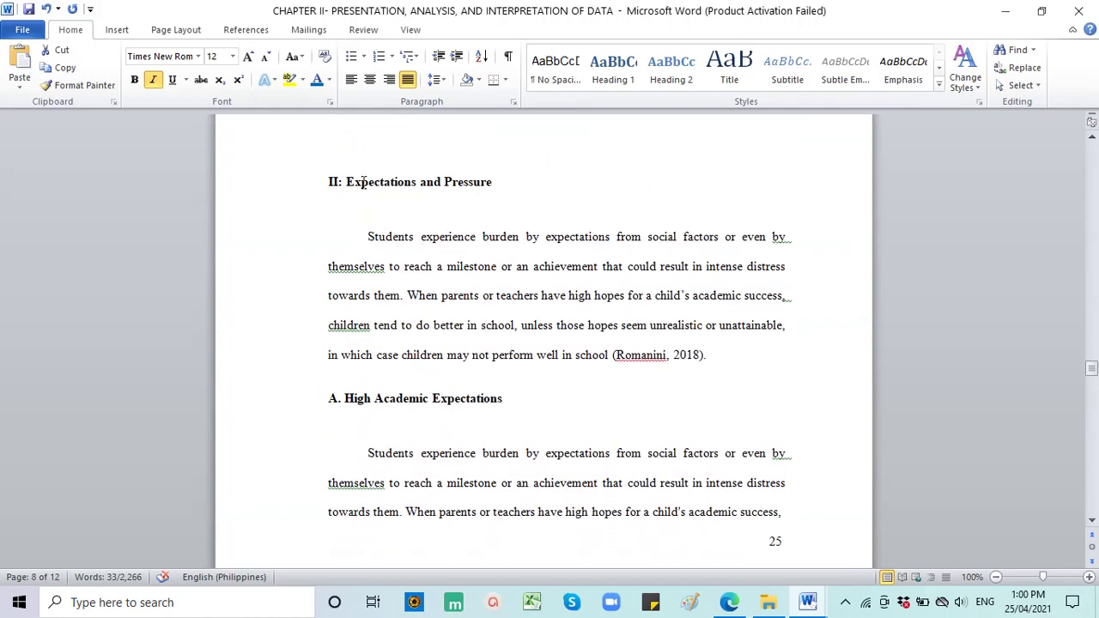
left_click_drag(362, 183, 525, 240)
left_click(378, 246)
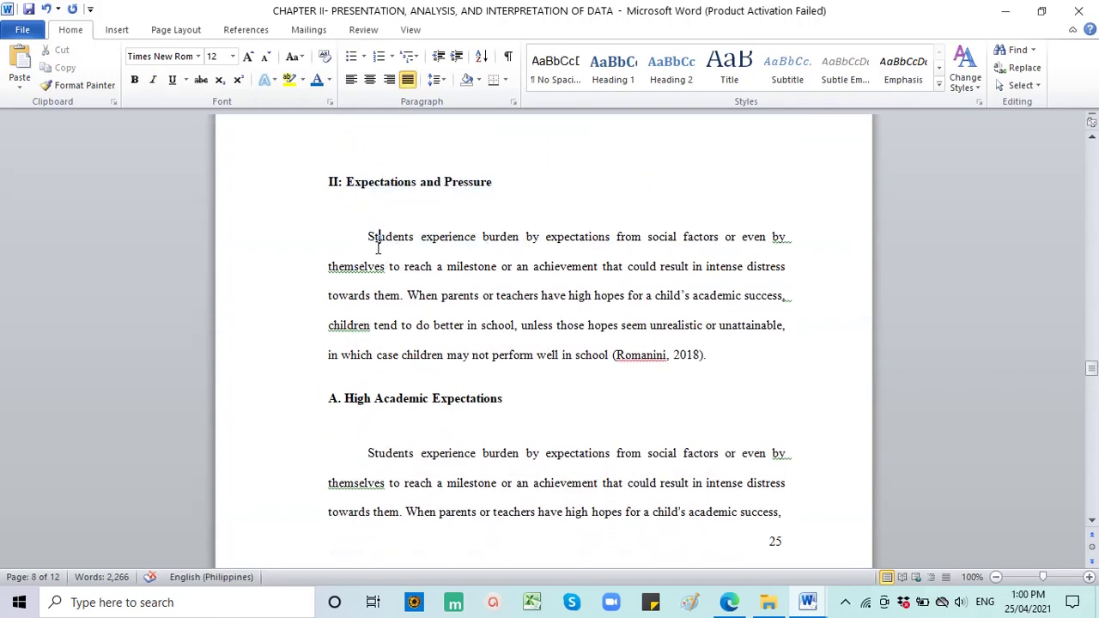
left_click_drag(378, 246, 726, 355)
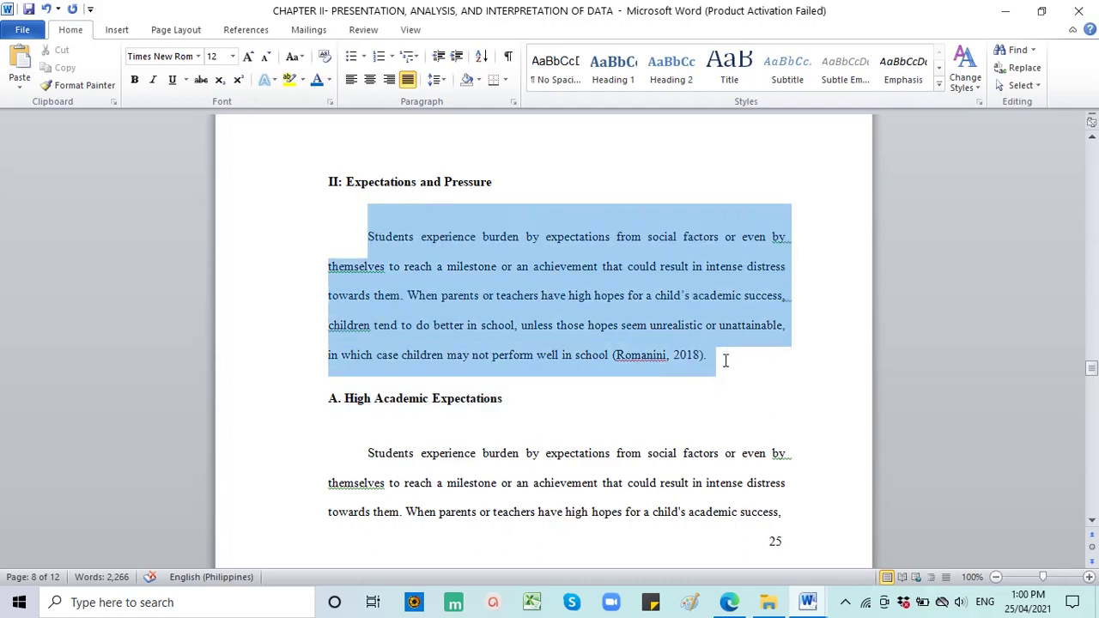
- Review the "A. High Academic Expectations" sub-theme by selecting its definition, Informant #3's quotation and the interpretation paragraph with the 1992 citation
scroll(731, 359, "down", 3)
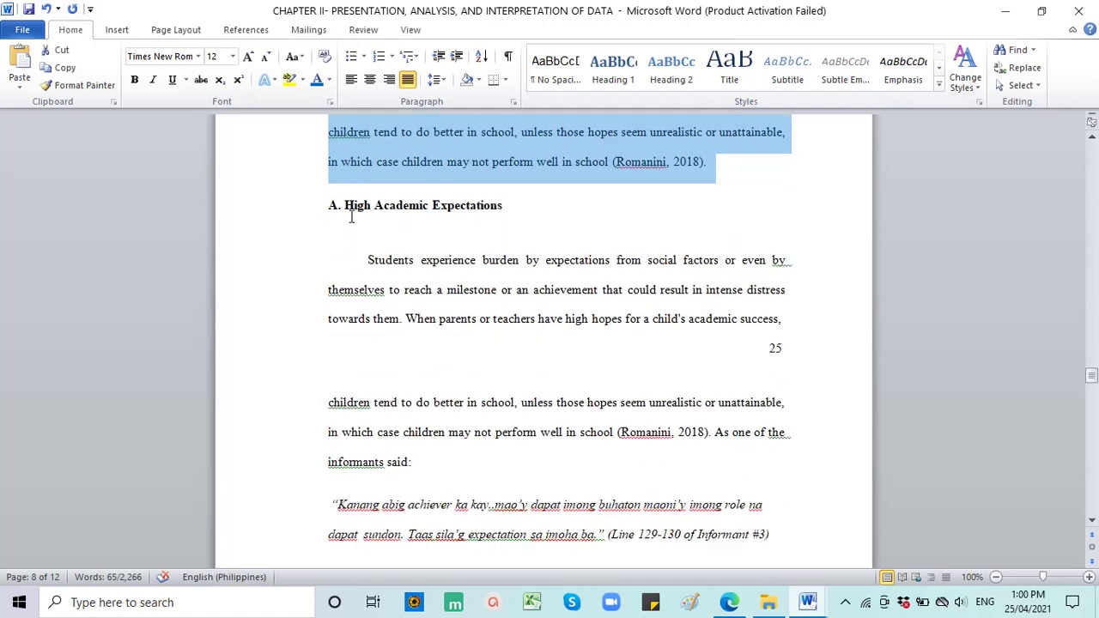
left_click_drag(351, 217, 532, 354)
scroll(524, 354, "down", 2)
left_click(367, 350)
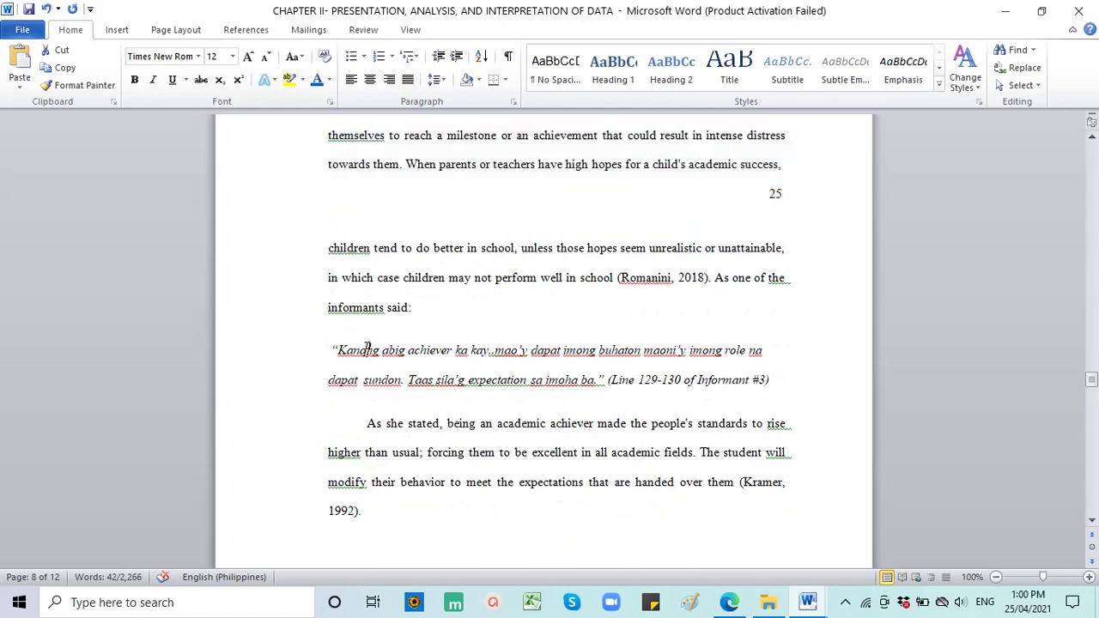
left_click_drag(367, 350, 777, 382)
scroll(756, 382, "down", 3)
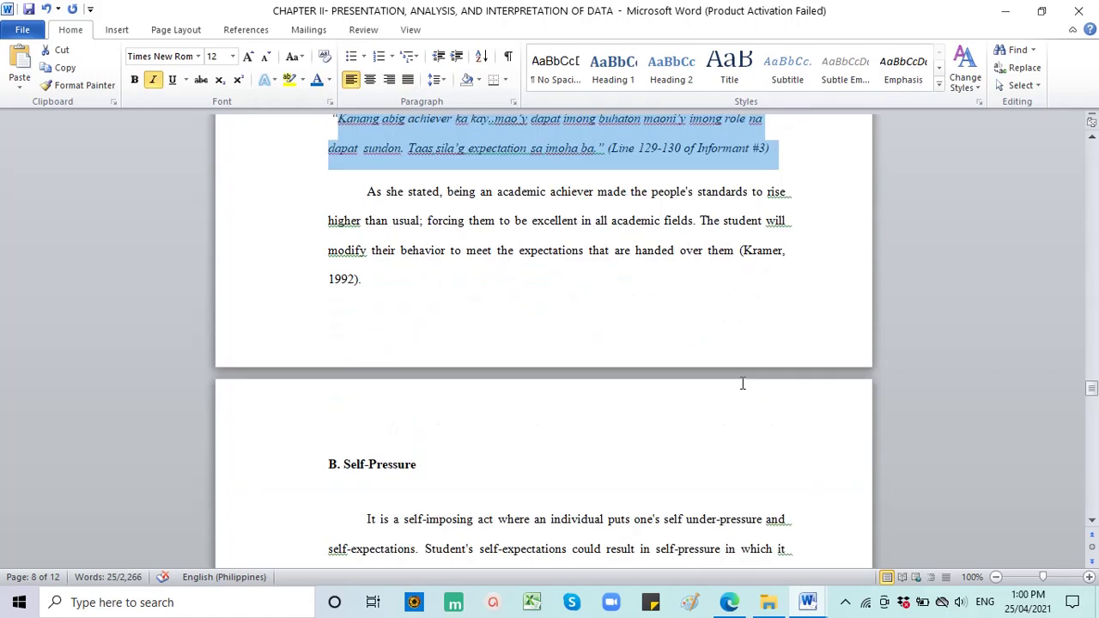
scroll(640, 345, "down", 4)
scroll(601, 322, "up", 5)
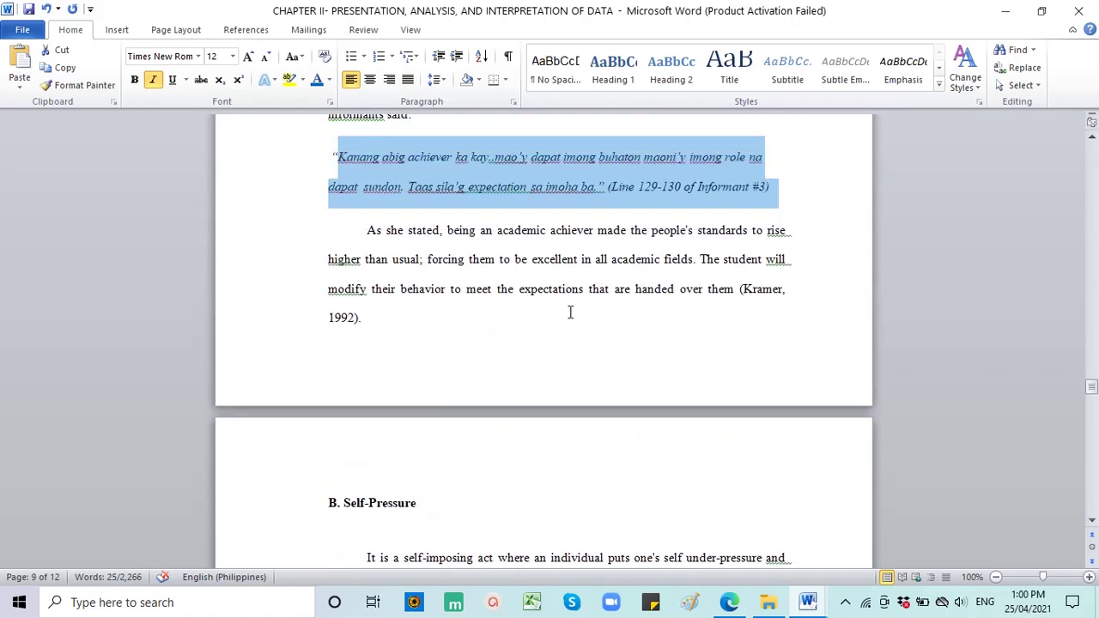
left_click_drag(368, 231, 329, 320)
- Skim the remaining themes, from "B. Self-Pressure" to the chapter's final paragraph, and return to the "CHAPTER II" title page
scroll(612, 343, "down", 14)
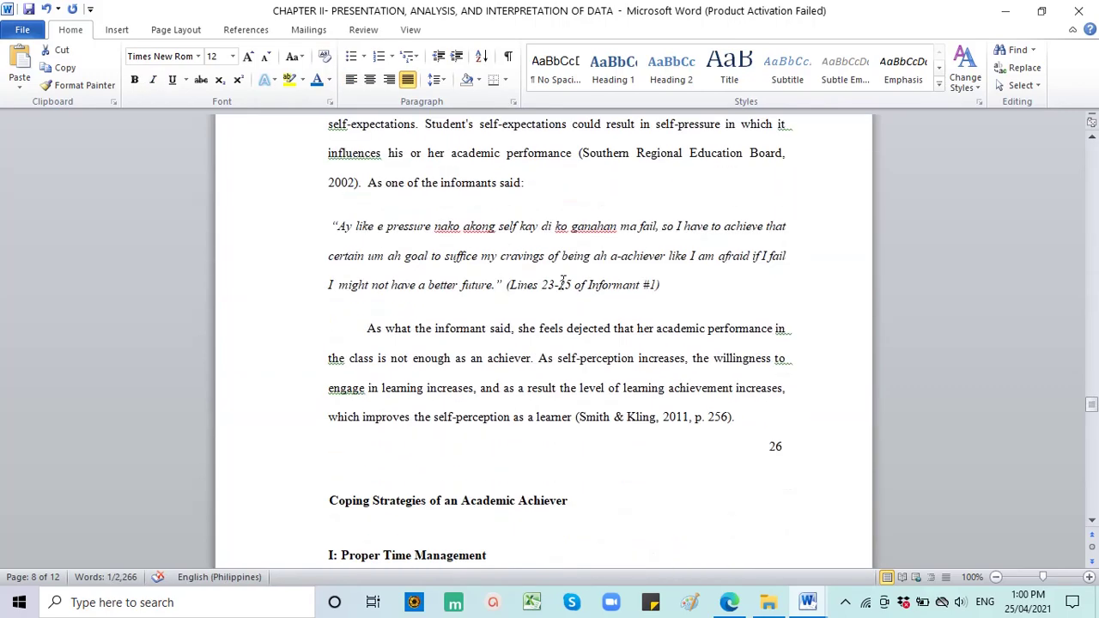
scroll(730, 352, "down", 16)
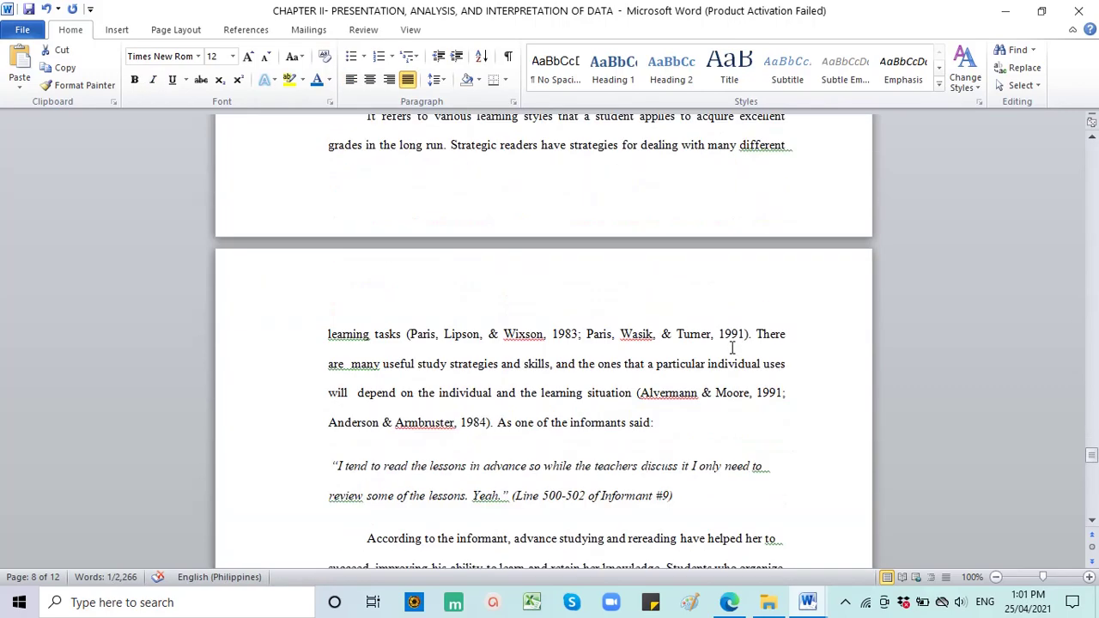
scroll(732, 347, "down", 12)
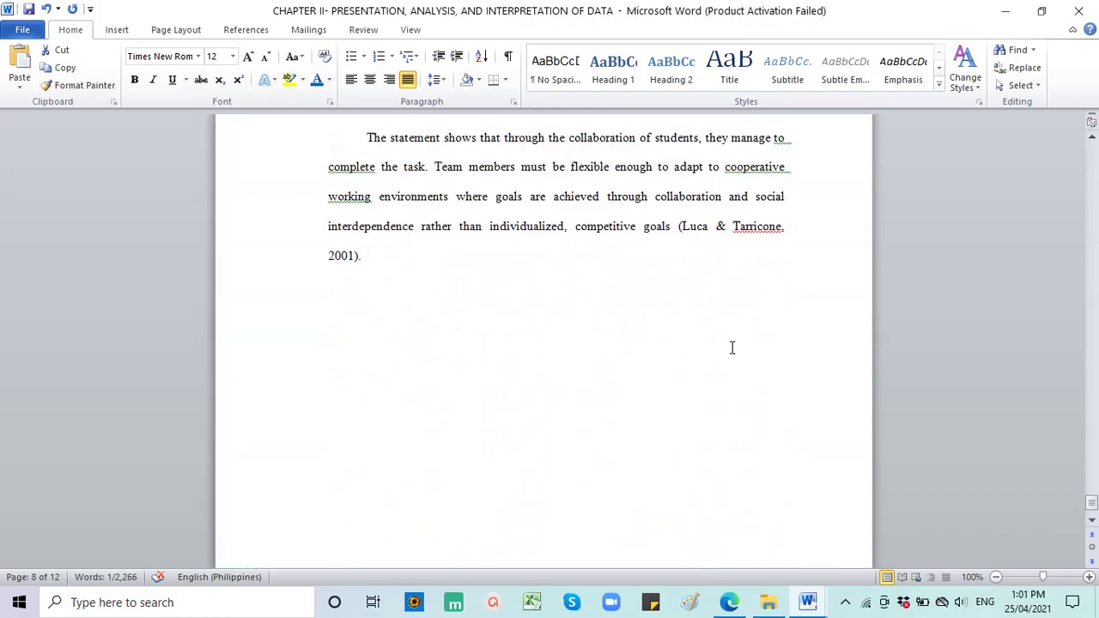
scroll(732, 347, "up", 15)
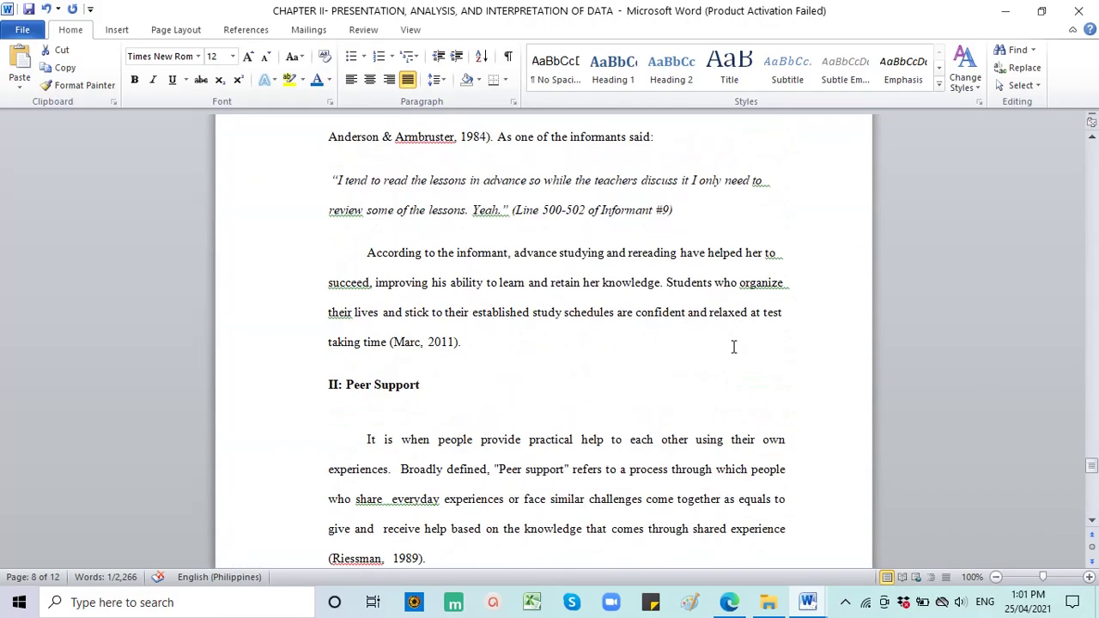
left_click_drag(1094, 465, 1094, 153)
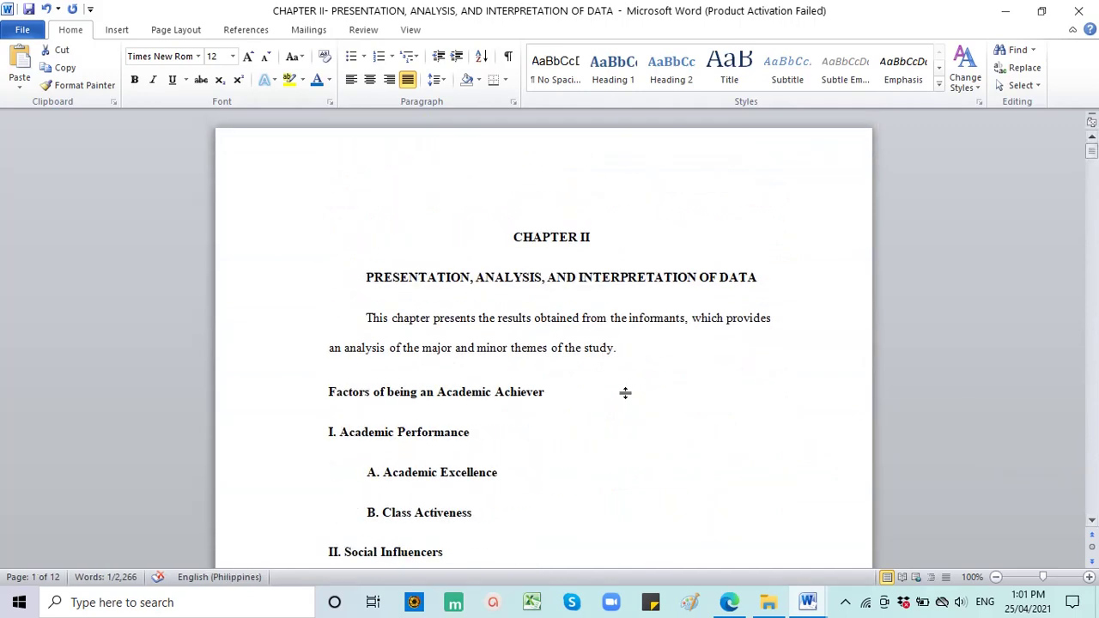